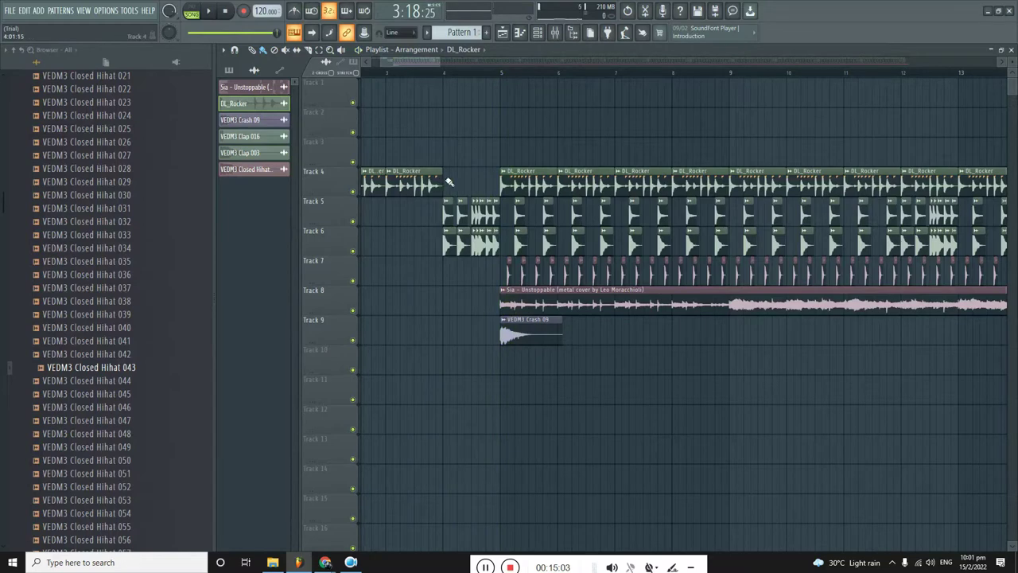
Fill the gap at bar 4 on Track 4 with a DL_Rocker clip and play the song.
{"action": "right_click", "coordinate": [405, 83]}
{"action": "key", "text": "space"}
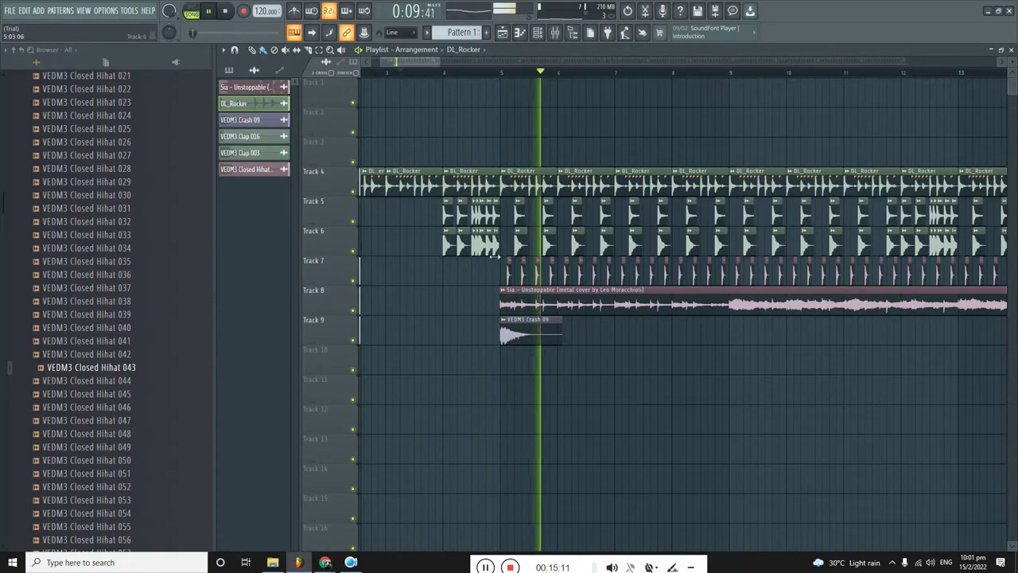
Place copies of the VEDM3 Crash 09 clip on Track 9 at bars 13, 21, 29 and 37.
{"action": "scroll", "coordinate": [449, 335], "scroll_direction": "down", "scroll_amount": 3}
{"action": "left_click_drag", "start_coordinate": [451, 338], "coordinate": [617, 336]}
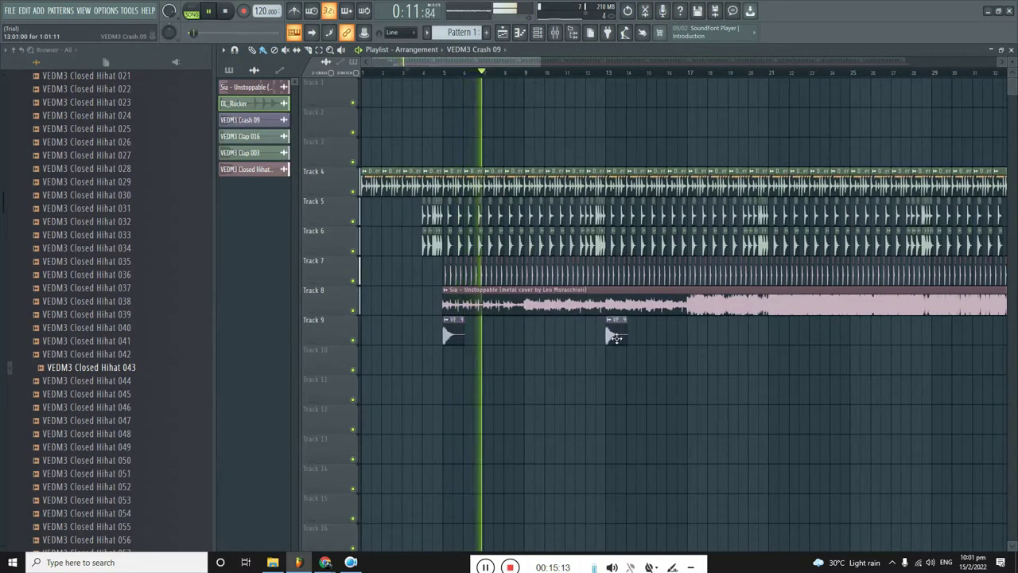
{"action": "scroll", "coordinate": [635, 344], "scroll_direction": "up", "scroll_amount": 1}
{"action": "left_click", "coordinate": [867, 338]}
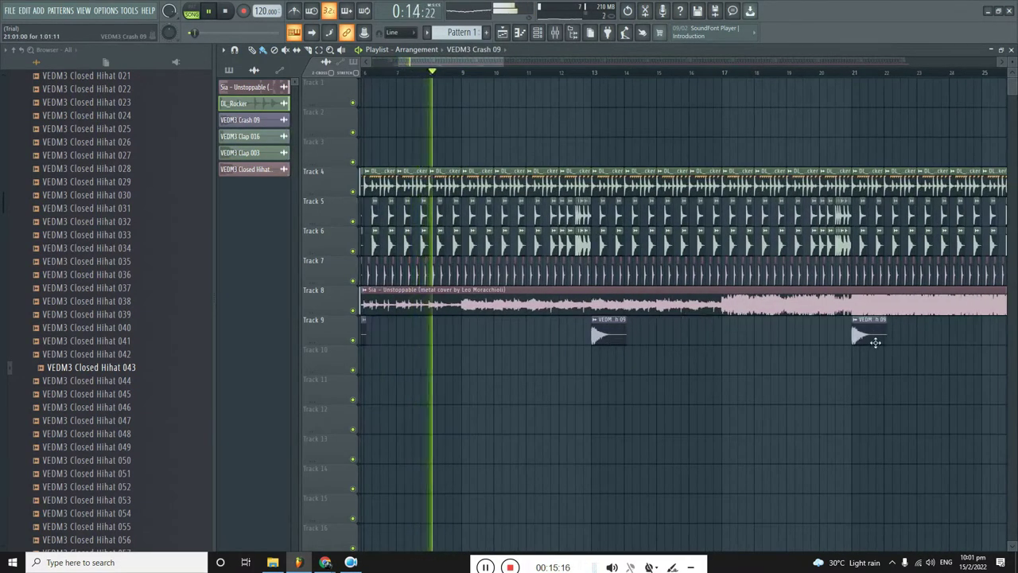
{"action": "scroll", "coordinate": [595, 342], "scroll_direction": "down", "scroll_amount": 2}
{"action": "scroll", "coordinate": [593, 342], "scroll_direction": "up", "scroll_amount": 1}
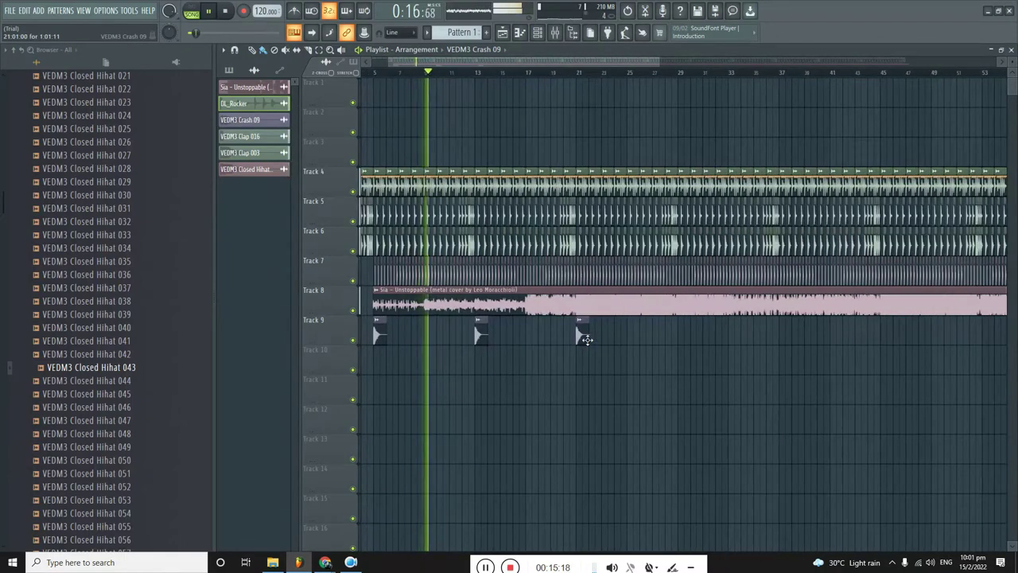
{"action": "left_click", "coordinate": [689, 338]}
{"action": "left_click", "coordinate": [790, 338]}
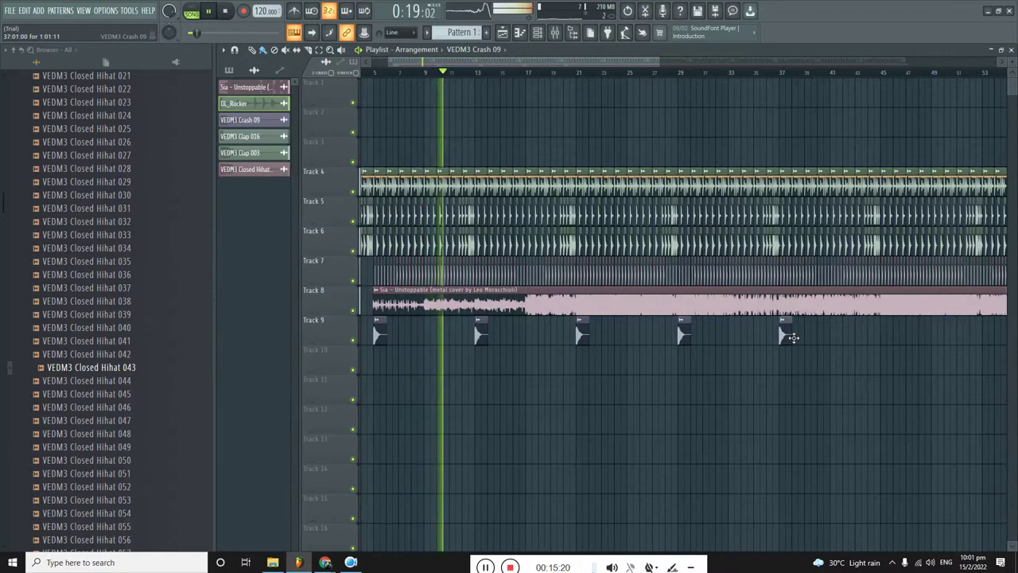
Select the five crash clips on Track 9 and duplicate them so the copies continue from bar 45 to bar 77.
{"action": "scroll", "coordinate": [627, 347], "scroll_direction": "down", "scroll_amount": 2}
{"action": "left_click_drag", "start_coordinate": [648, 370], "coordinate": [397, 329]}
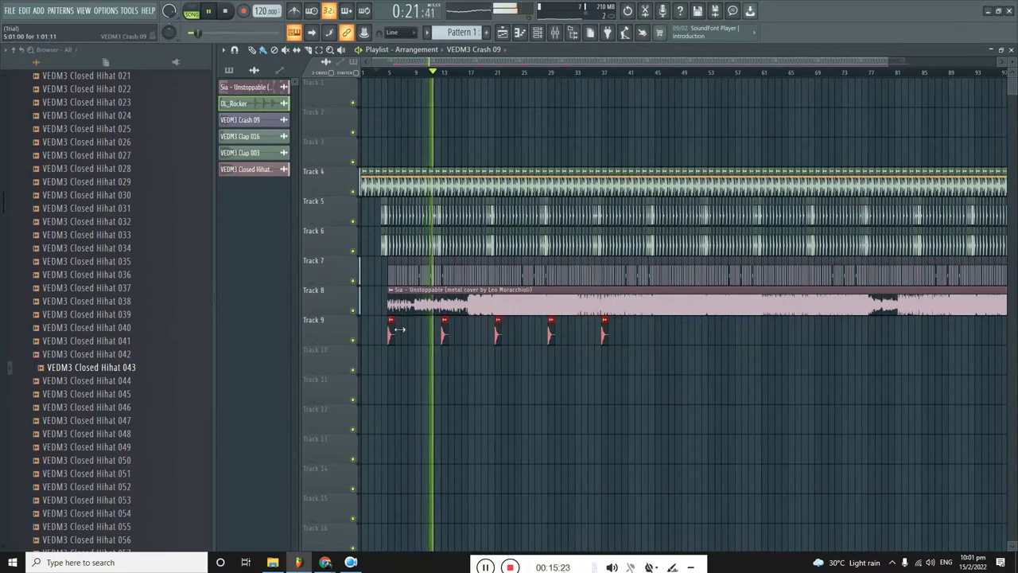
{"action": "key", "text": "ctrl+b"}
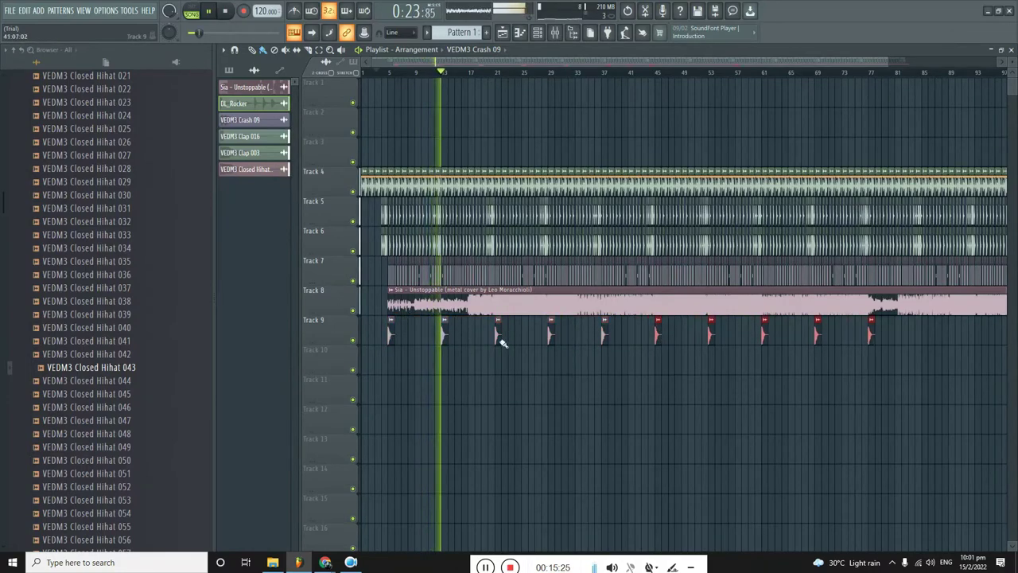
Duplicate the last two crash clips on Track 9 to bars 85 and 93, and add a final crash at bar 101.
{"action": "scroll", "coordinate": [634, 352], "scroll_direction": "down", "scroll_amount": 1}
{"action": "scroll", "coordinate": [819, 360], "scroll_direction": "up", "scroll_amount": 1}
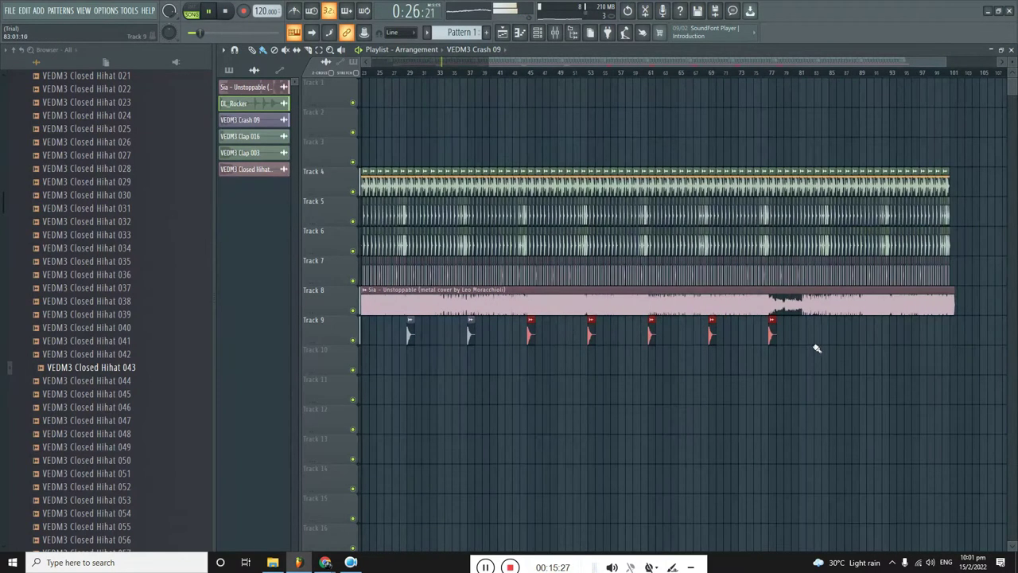
{"action": "left_click_drag", "start_coordinate": [832, 374], "coordinate": [694, 317]}
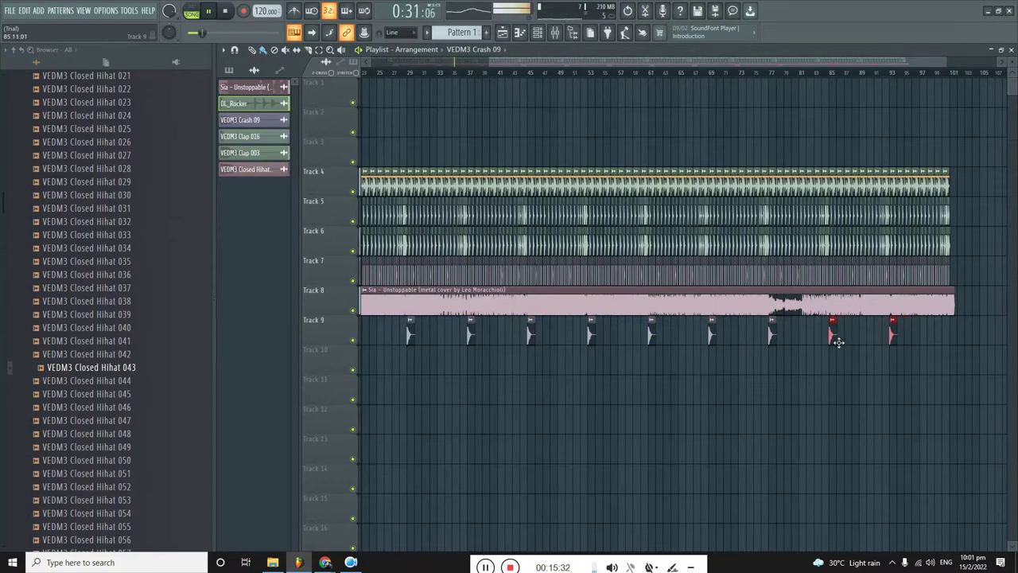
{"action": "scroll", "coordinate": [977, 340], "scroll_direction": "up", "scroll_amount": 2}
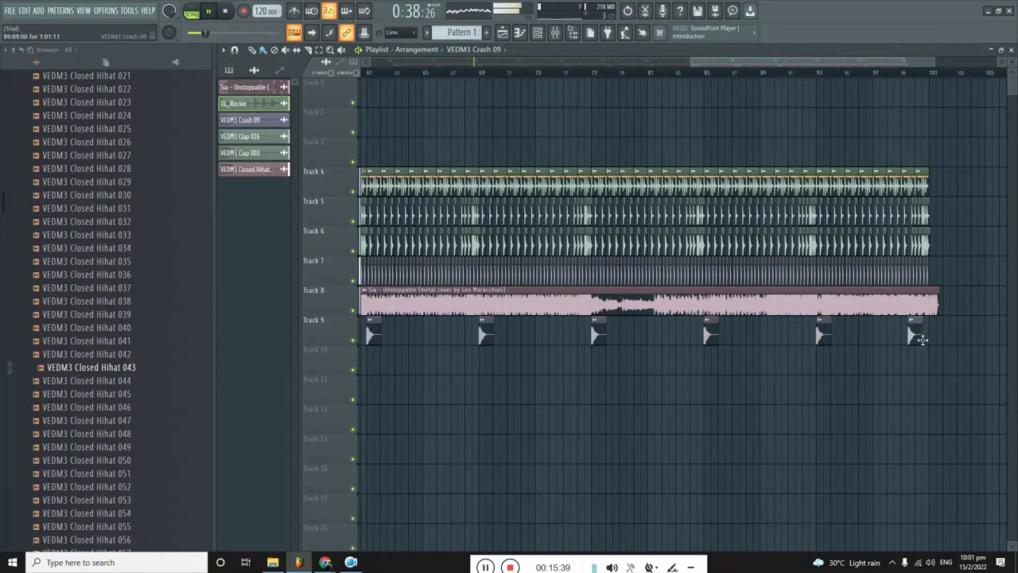
{"action": "scroll", "coordinate": [912, 325], "scroll_direction": "down", "scroll_amount": 3}
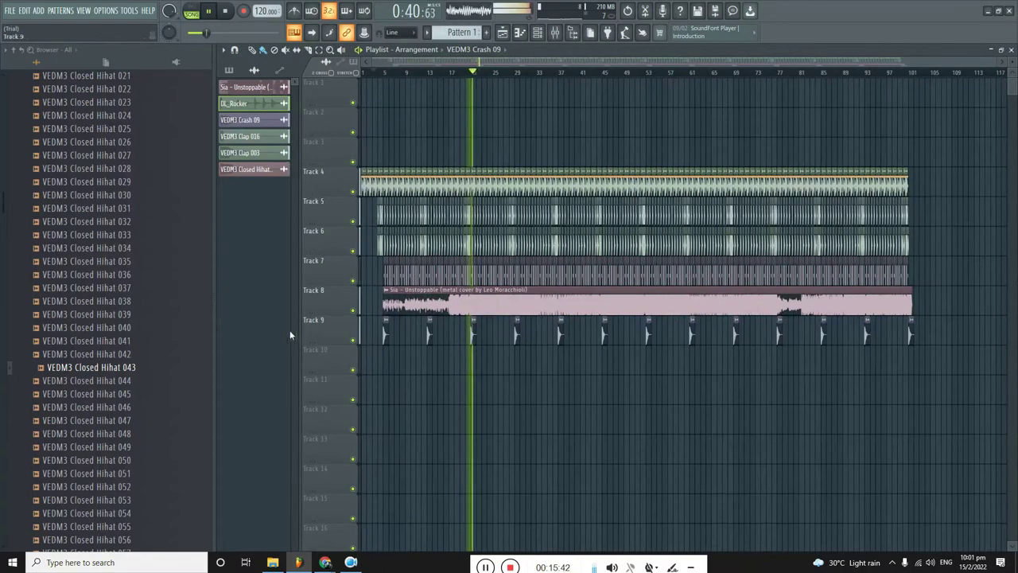
Set the channel volume of the Sia - Unstoppable audio clip on Track 8 to 45%.
{"action": "scroll", "coordinate": [562, 319], "scroll_direction": "up", "scroll_amount": 3}
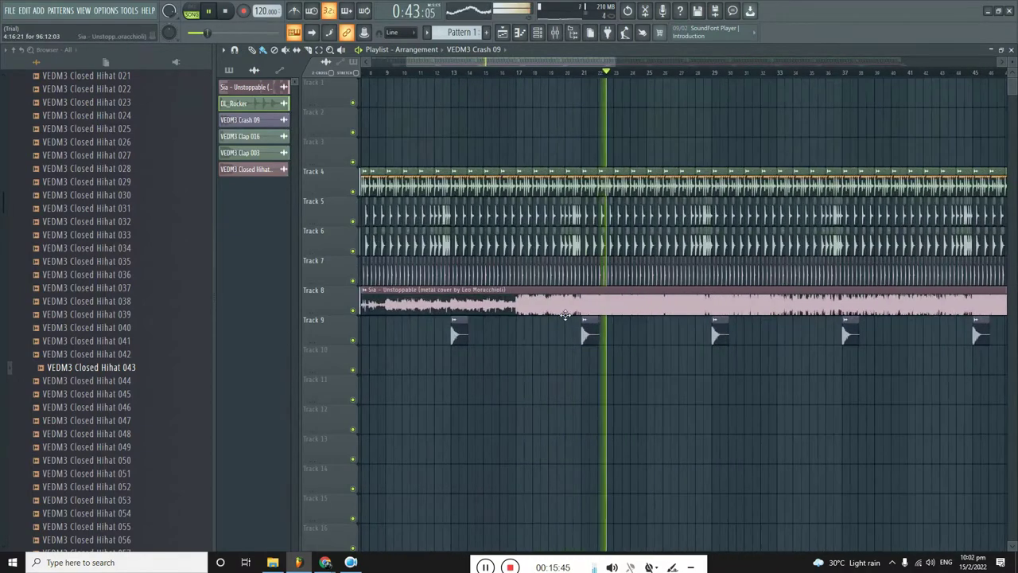
{"action": "double_click", "coordinate": [517, 305]}
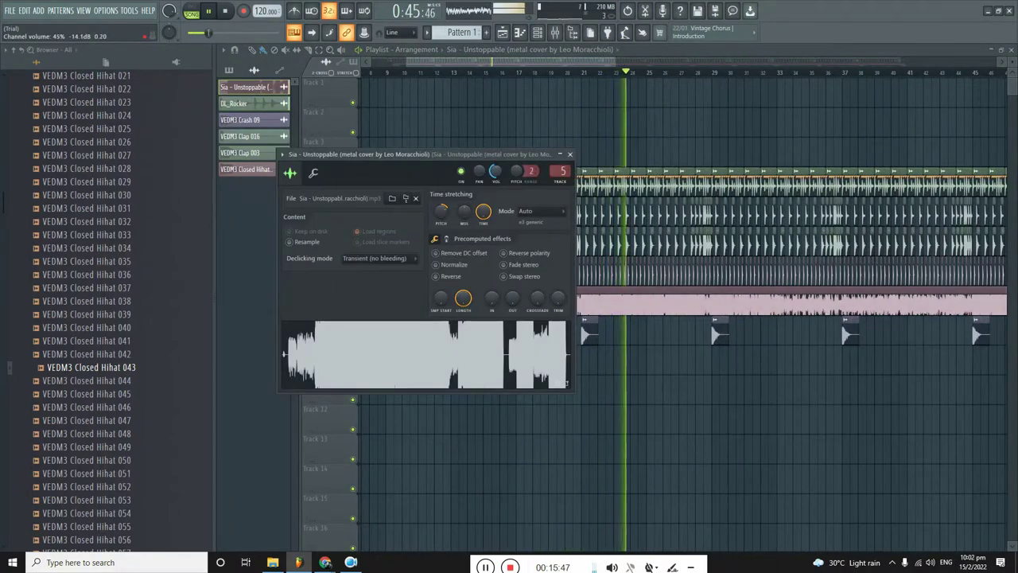
{"action": "left_click", "coordinate": [570, 154]}
Examine the arrangement during playback, comparing the drum fills and crashes around bar 53 with the song's waveform.
{"action": "scroll", "coordinate": [563, 288], "scroll_direction": "down", "scroll_amount": 2}
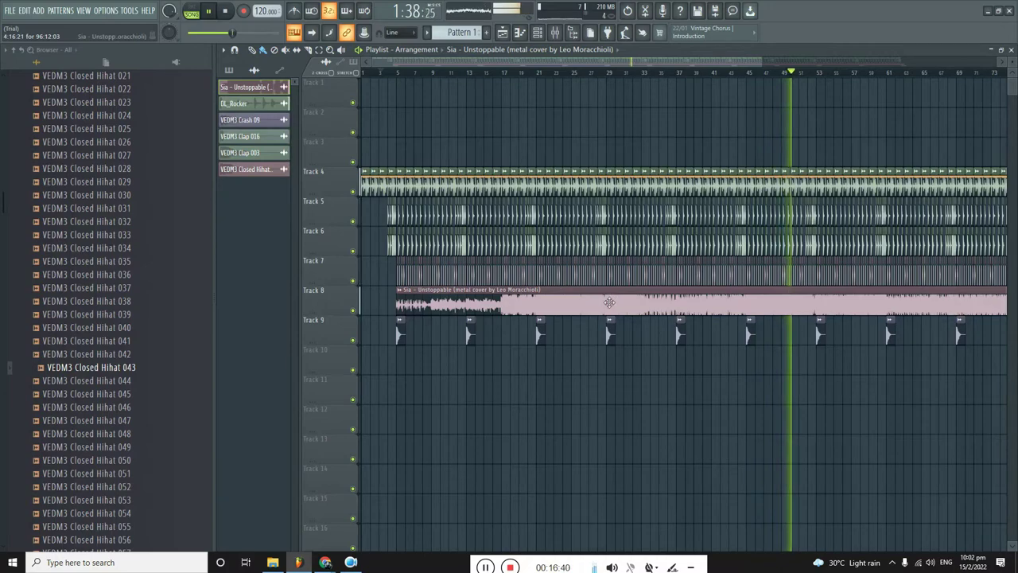
{"action": "scroll", "coordinate": [813, 381], "scroll_direction": "up", "scroll_amount": 4}
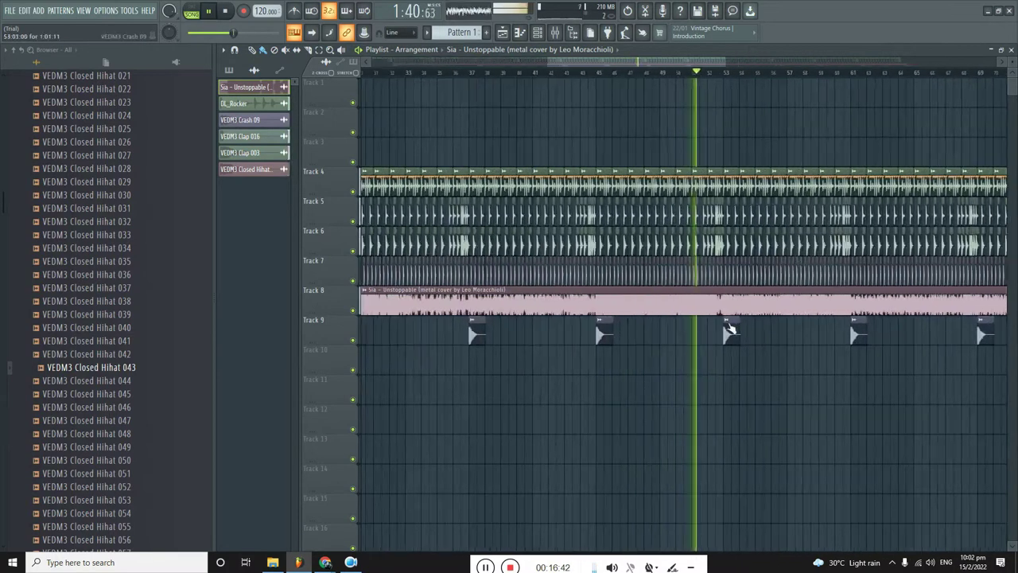
{"action": "scroll", "coordinate": [730, 329], "scroll_direction": "up", "scroll_amount": 3}
{"action": "scroll", "coordinate": [736, 322], "scroll_direction": "up", "scroll_amount": 5}
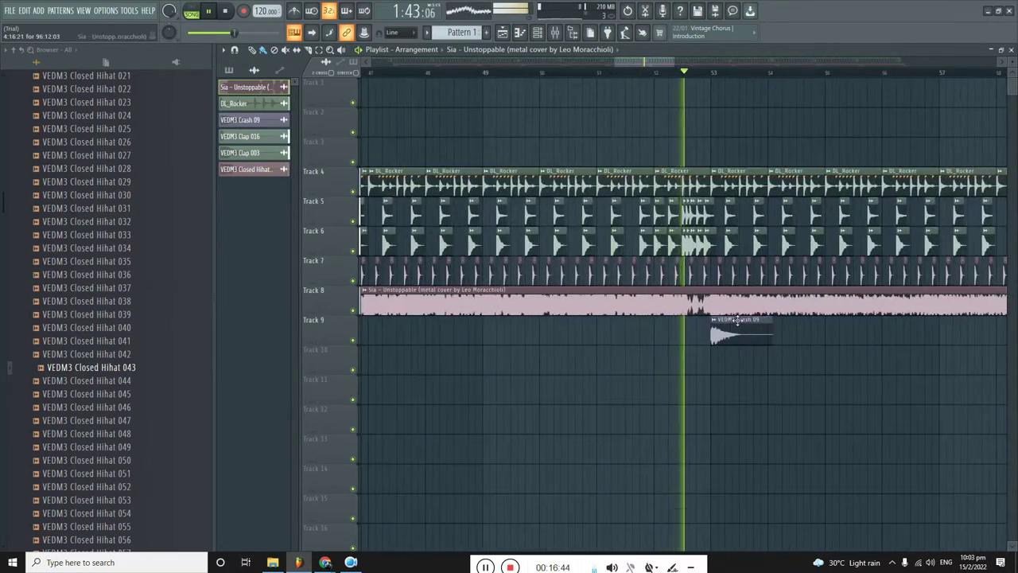
{"action": "scroll", "coordinate": [754, 306], "scroll_direction": "down", "scroll_amount": 8}
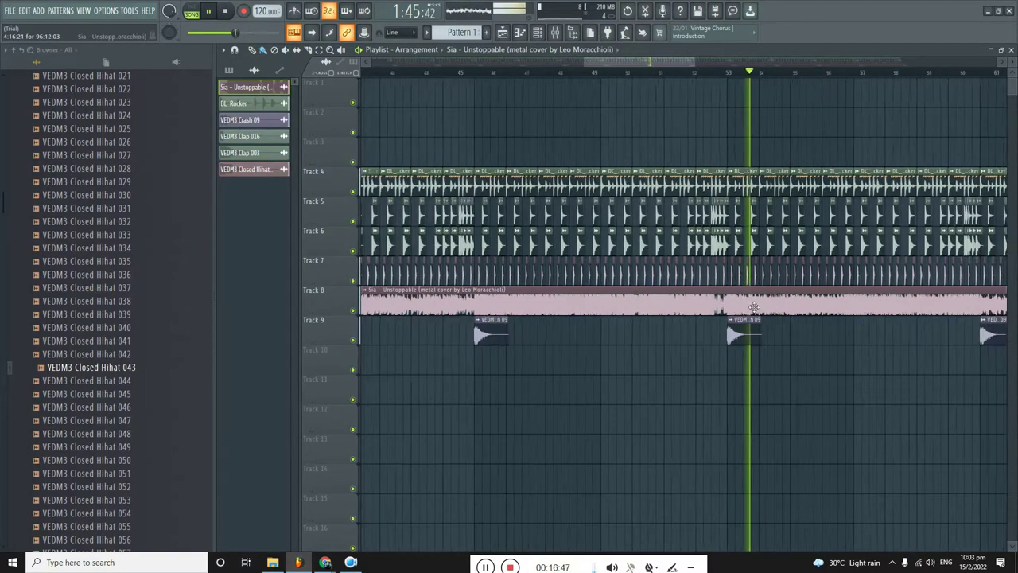
{"action": "scroll", "coordinate": [827, 299], "scroll_direction": "down", "scroll_amount": 1}
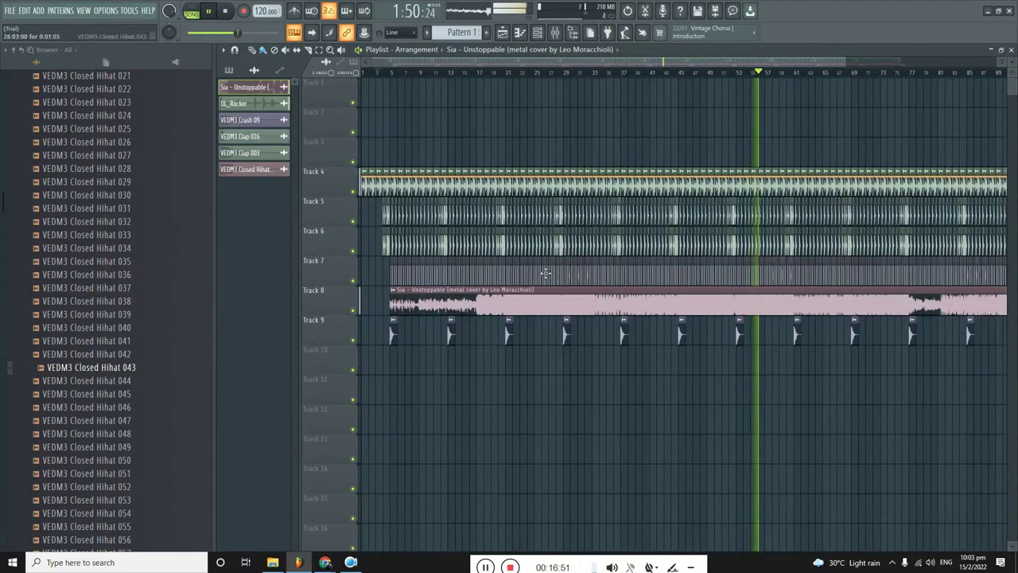
{"action": "scroll", "coordinate": [769, 223], "scroll_direction": "up", "scroll_amount": 15}
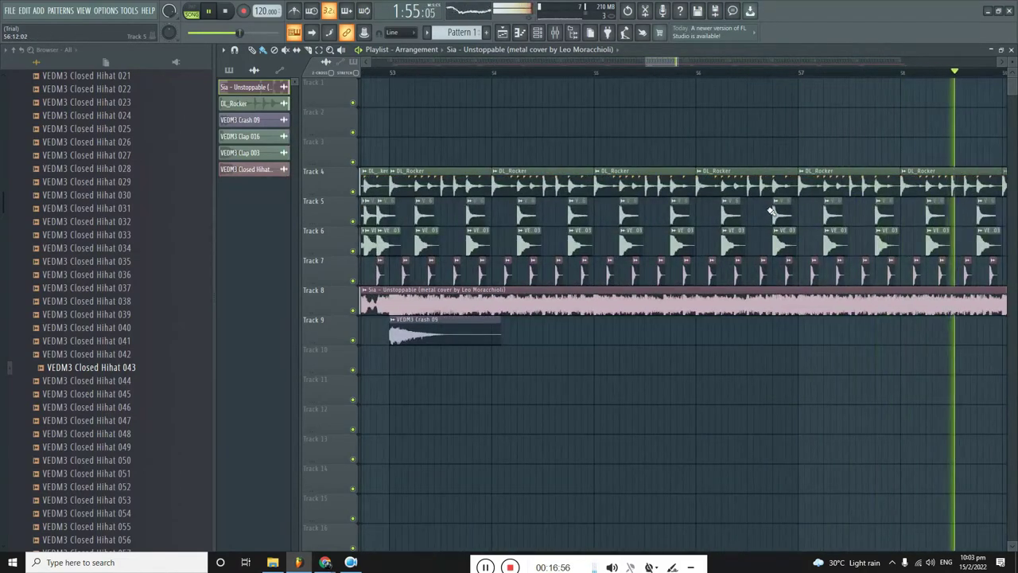
{"action": "scroll", "coordinate": [648, 280], "scroll_direction": "down", "scroll_amount": 12}
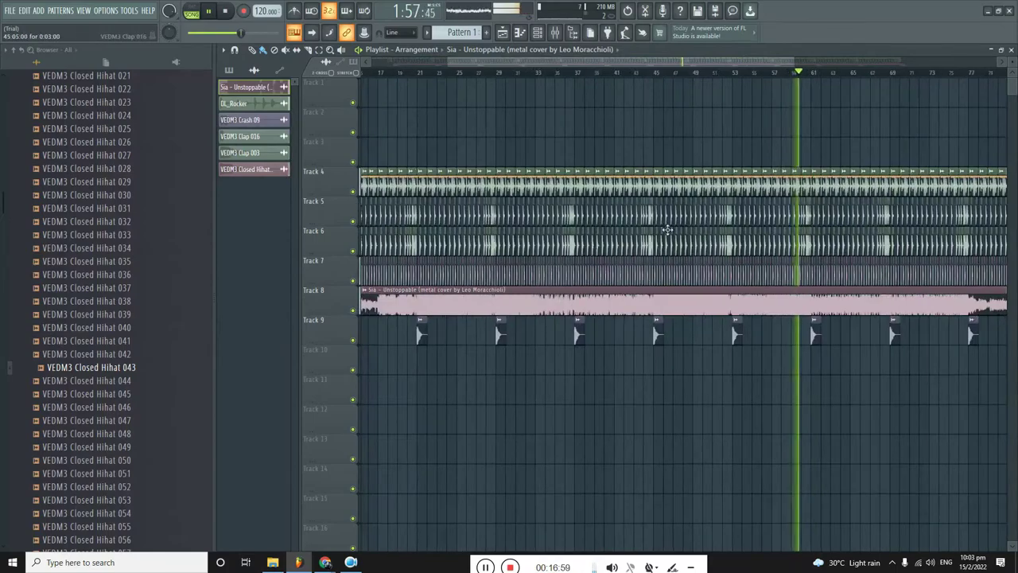
{"action": "scroll", "coordinate": [367, 282], "scroll_direction": "up", "scroll_amount": 5}
{"action": "scroll", "coordinate": [367, 282], "scroll_direction": "down", "scroll_amount": 5}
Set the channel volume of the VEDM3 Closed Hihat 043 sample on Track 7 to 25%.
{"action": "scroll", "coordinate": [495, 256], "scroll_direction": "up", "scroll_amount": 15}
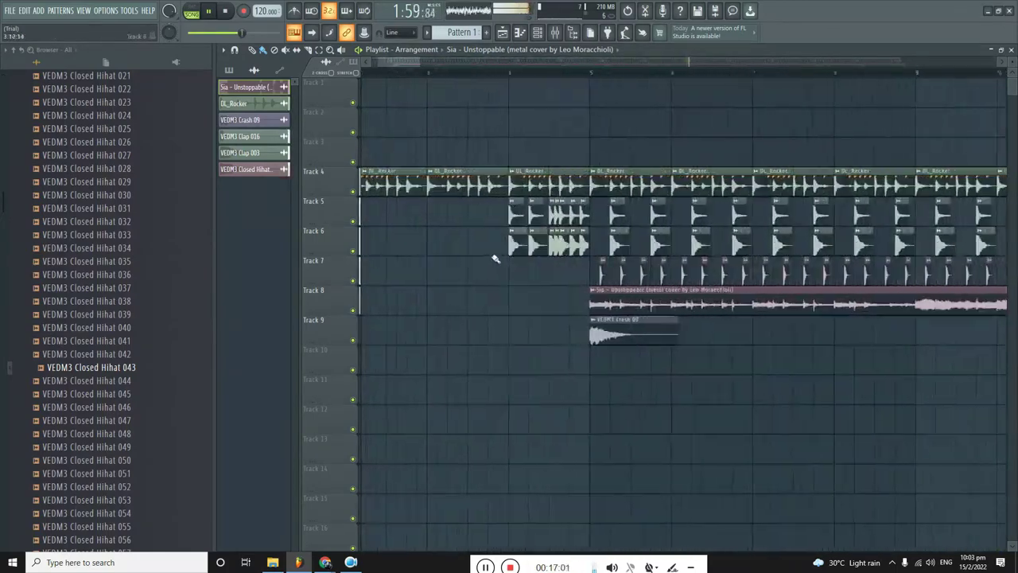
{"action": "double_click", "coordinate": [731, 283]}
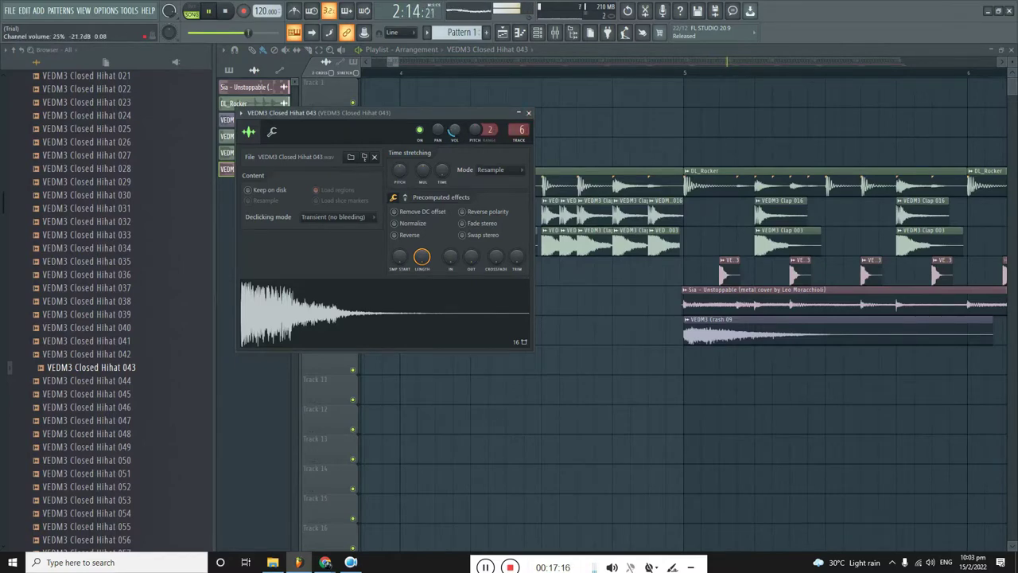
{"action": "left_click", "coordinate": [530, 114]}
Delete the DL_Rocker clips from bars 77 through 80 on Track 4, under the song's quiet section, and resume playback.
{"action": "scroll", "coordinate": [562, 284], "scroll_direction": "down", "scroll_amount": 12}
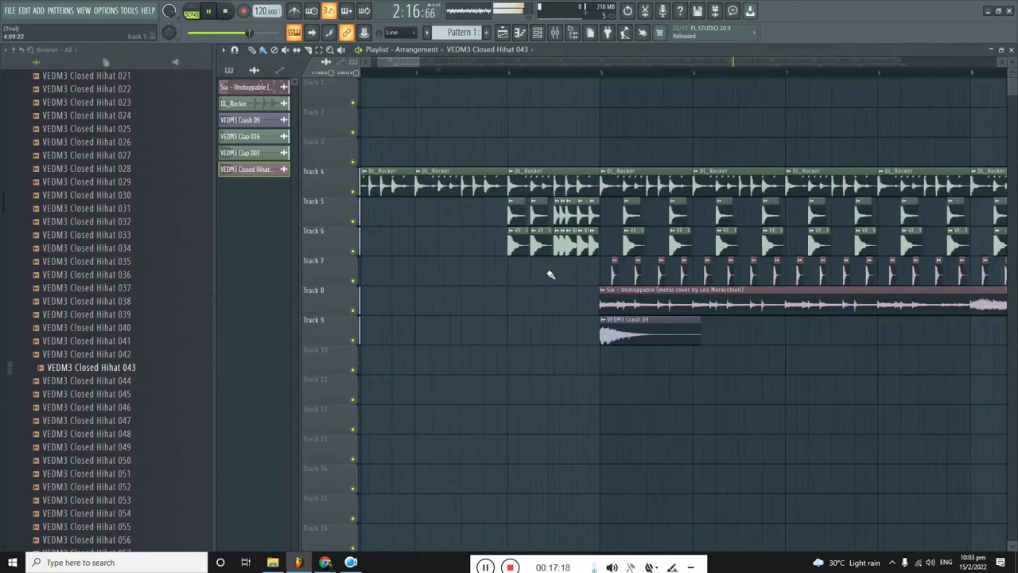
{"action": "scroll", "coordinate": [541, 274], "scroll_direction": "down", "scroll_amount": 2}
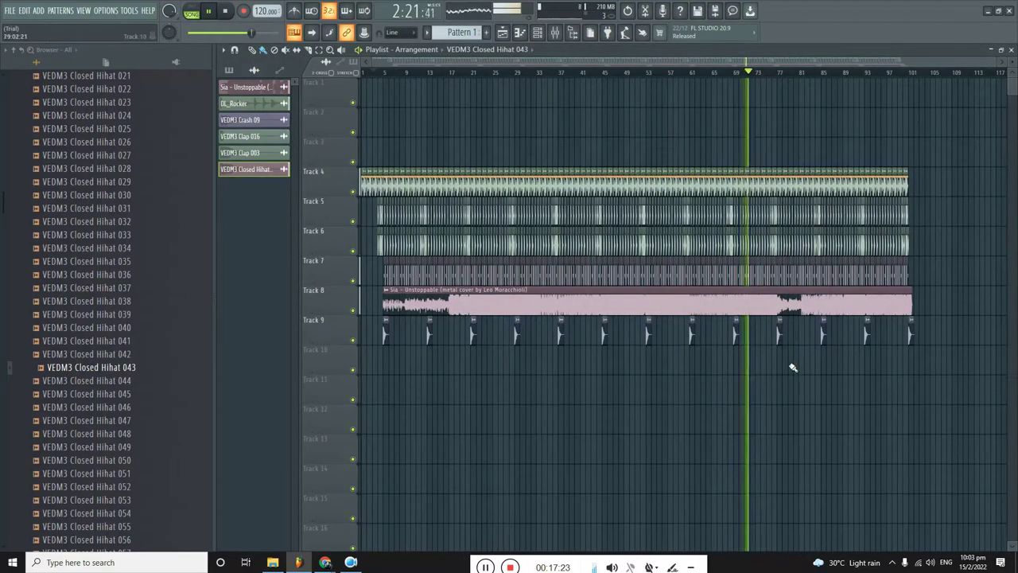
{"action": "scroll", "coordinate": [823, 350], "scroll_direction": "up", "scroll_amount": 6}
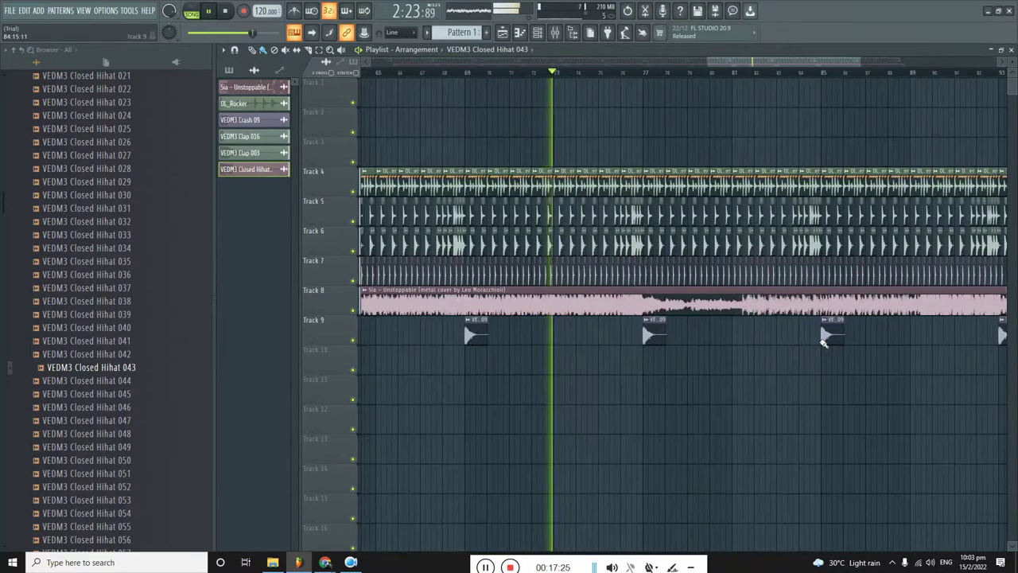
{"action": "scroll", "coordinate": [636, 314], "scroll_direction": "up", "scroll_amount": 1}
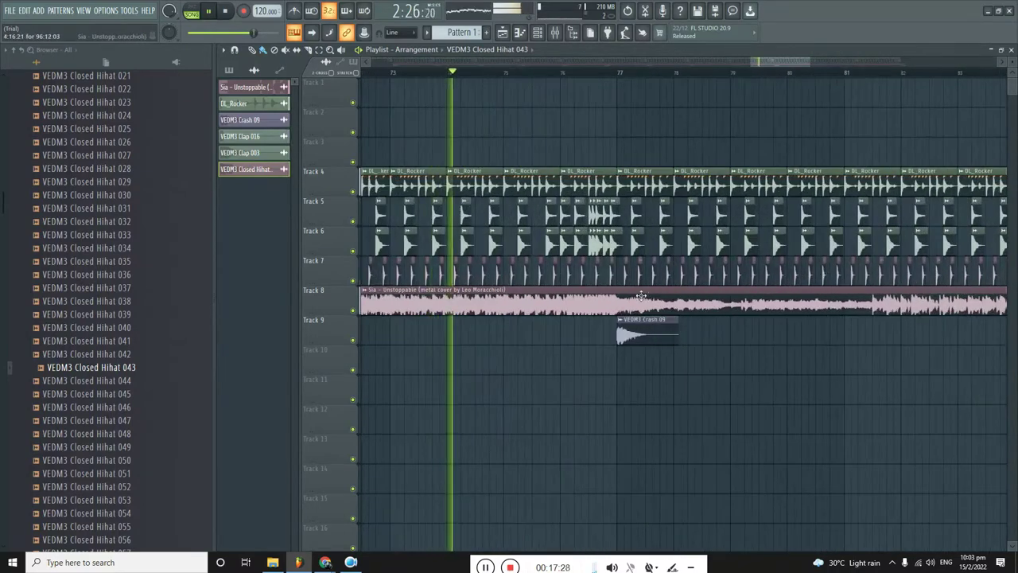
{"action": "scroll", "coordinate": [632, 292], "scroll_direction": "up", "scroll_amount": 1}
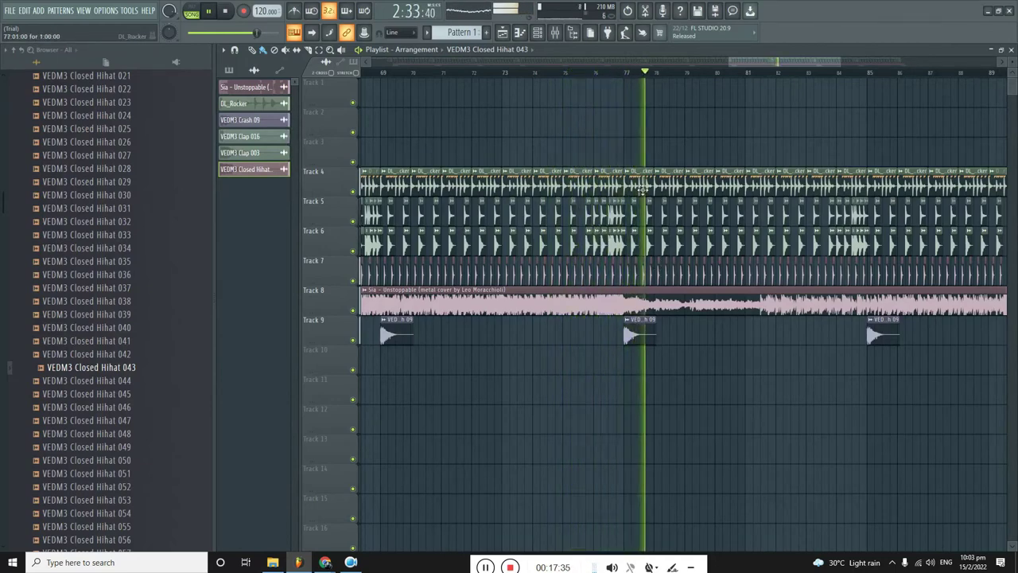
{"action": "key", "text": "space"}
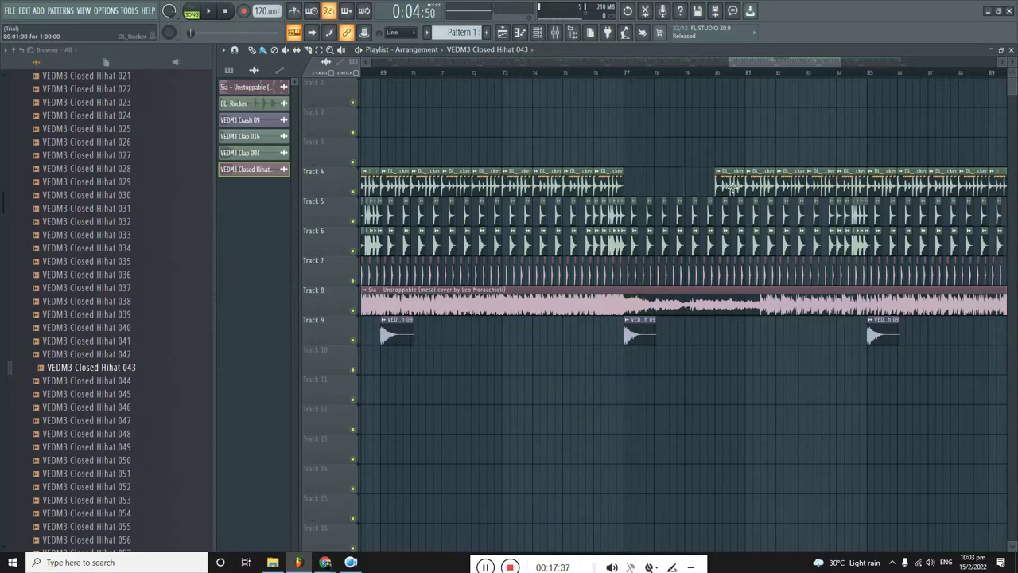
{"action": "key", "text": "space"}
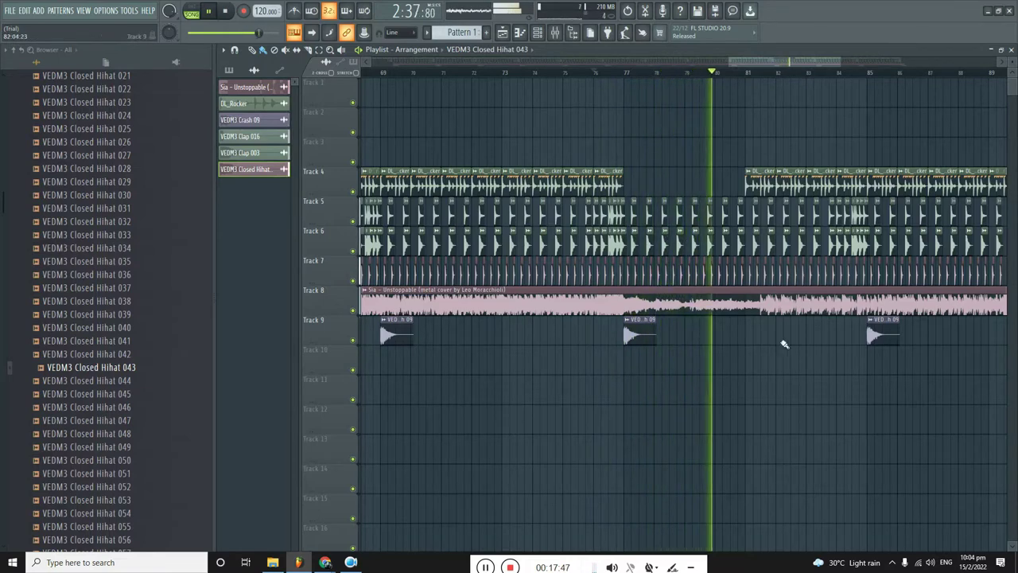
Add a VEDM3 Crash 09 clip on Track 9 at bar 81, where the DL_Rocker loop comes back in.
{"action": "left_click", "coordinate": [647, 343]}
{"action": "left_click", "coordinate": [800, 341]}
{"action": "left_click_drag", "start_coordinate": [800, 341], "coordinate": [775, 341]}
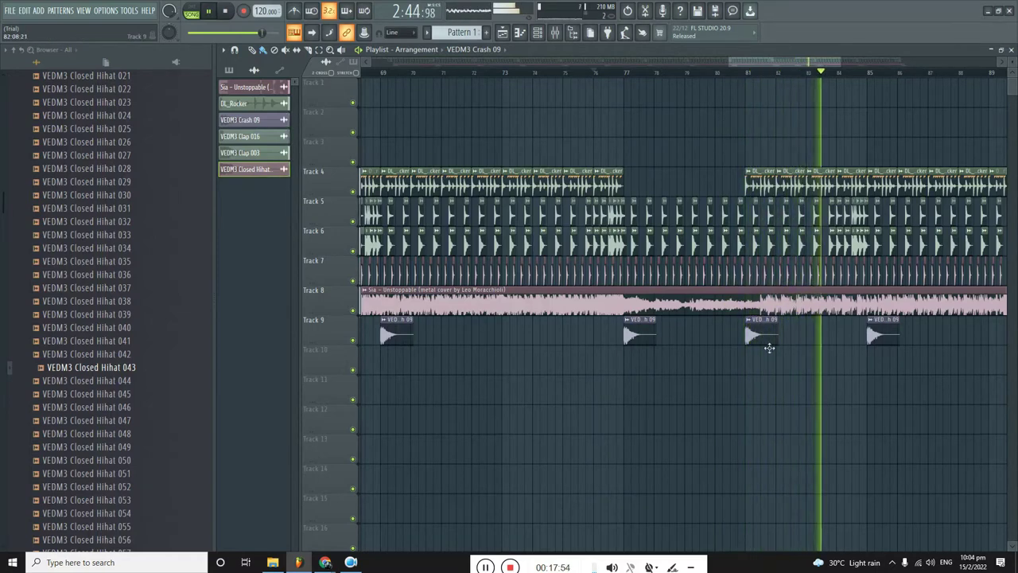
Set the channel volume of VEDM3 Clap 003 to 50% and of VEDM3 Clap 016 to 46%.
{"action": "scroll", "coordinate": [768, 345], "scroll_direction": "down", "scroll_amount": 2}
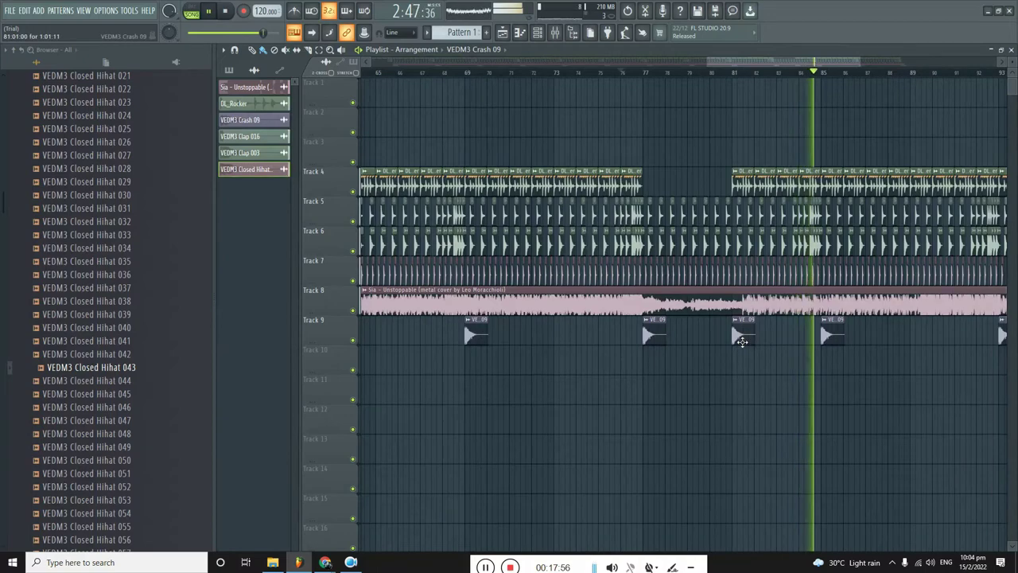
{"action": "scroll", "coordinate": [650, 241], "scroll_direction": "up", "scroll_amount": 10}
{"action": "scroll", "coordinate": [654, 240], "scroll_direction": "up", "scroll_amount": 3}
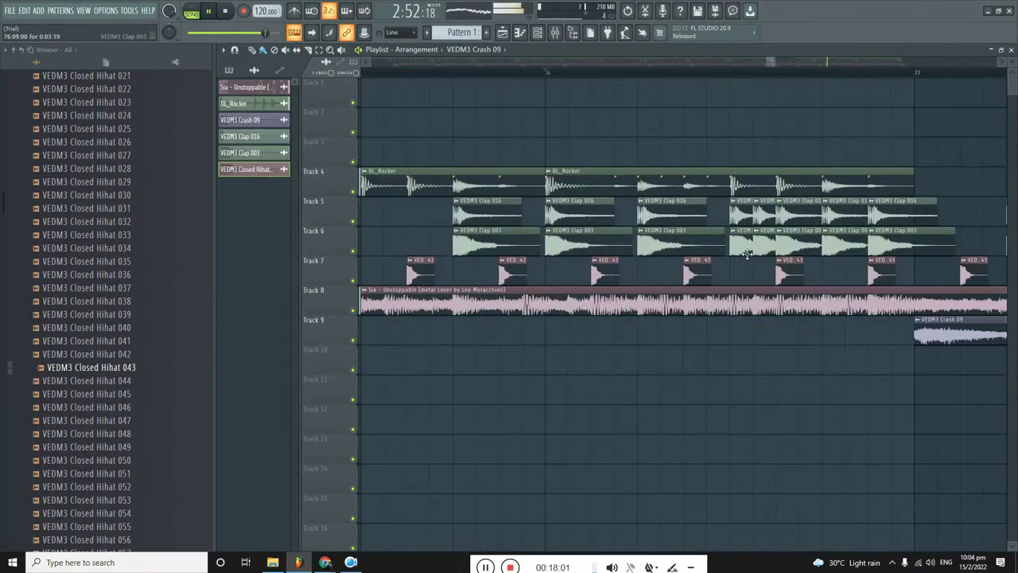
{"action": "double_click", "coordinate": [649, 255]}
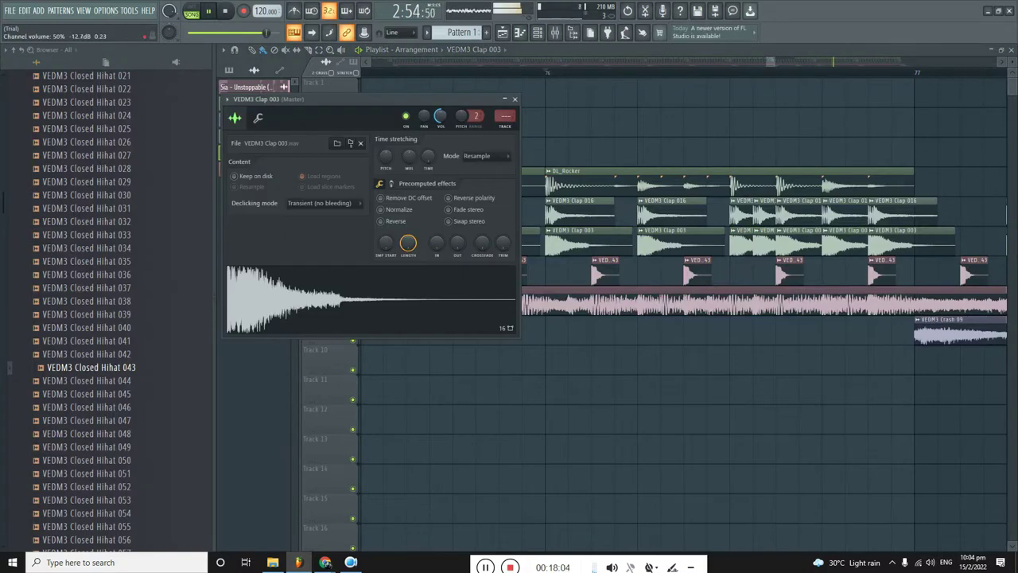
{"action": "left_click", "coordinate": [515, 100]}
{"action": "double_click", "coordinate": [672, 213]}
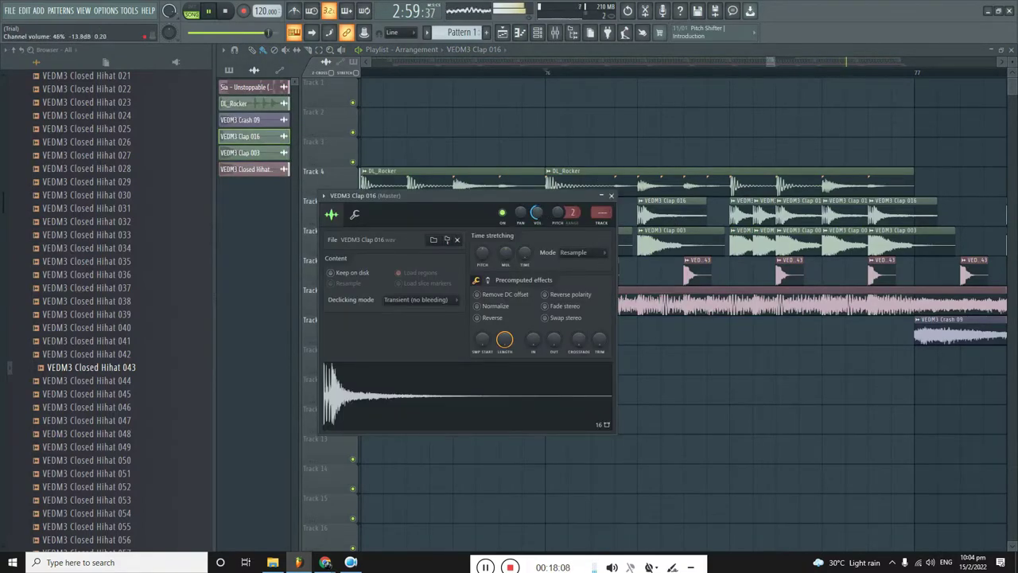
{"action": "left_click", "coordinate": [611, 196]}
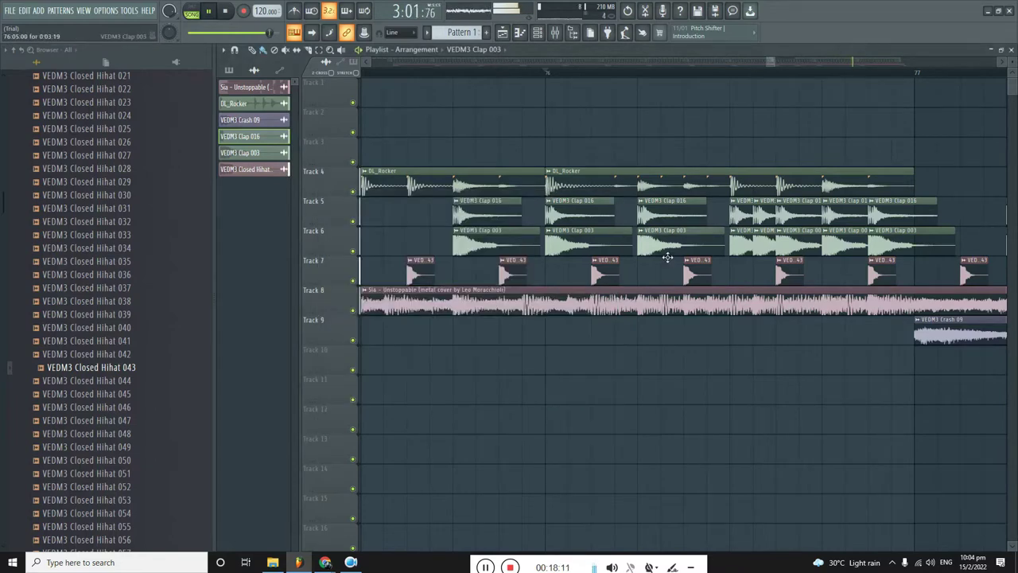
Check the VEDM3 Clap 003 channel settings, then play the arrangement through its last bars up to bar 101.
{"action": "double_click", "coordinate": [667, 257]}
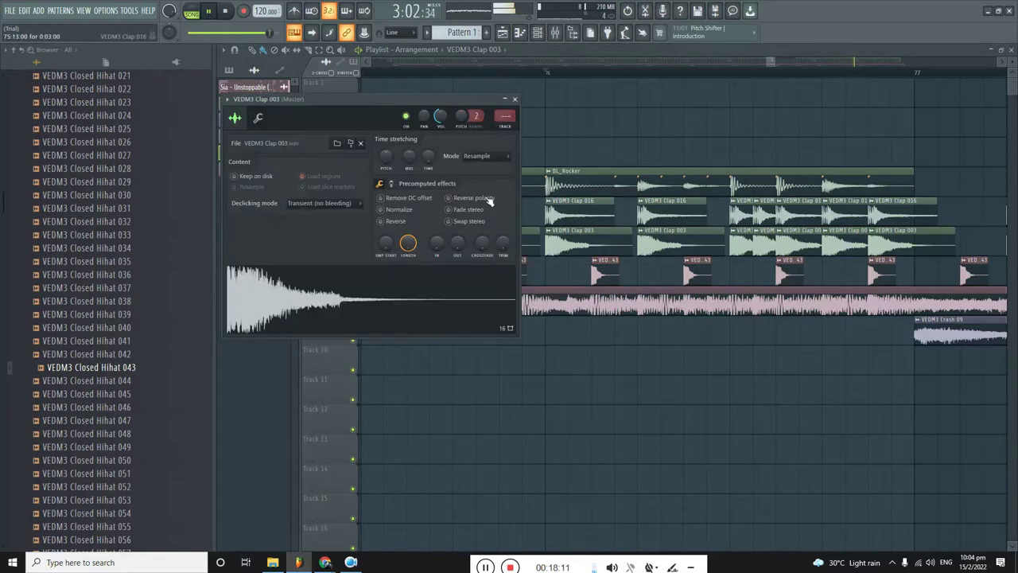
{"action": "left_click", "coordinate": [515, 100]}
{"action": "scroll", "coordinate": [686, 242], "scroll_direction": "down", "scroll_amount": 8}
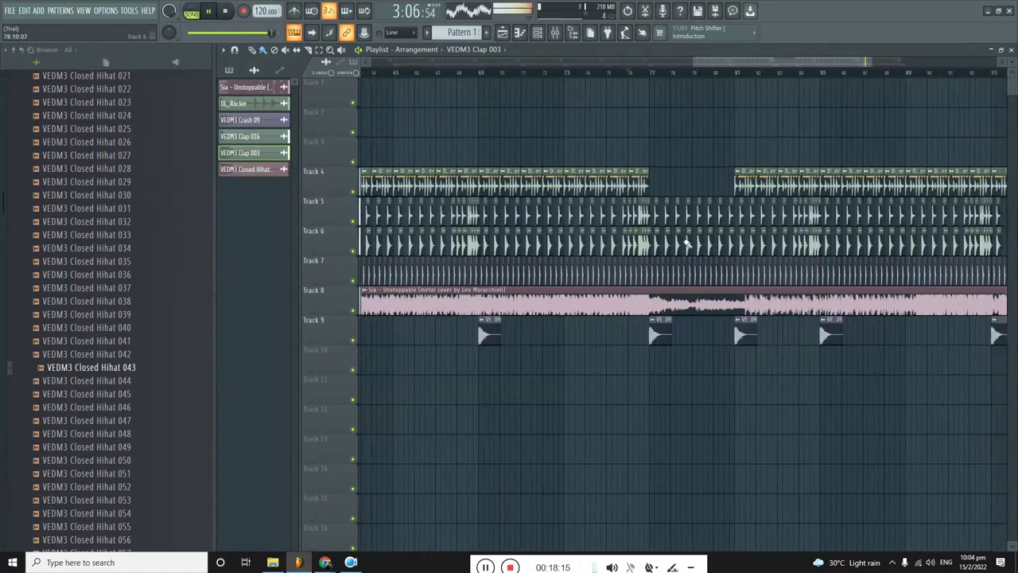
{"action": "scroll", "coordinate": [705, 235], "scroll_direction": "down", "scroll_amount": 4}
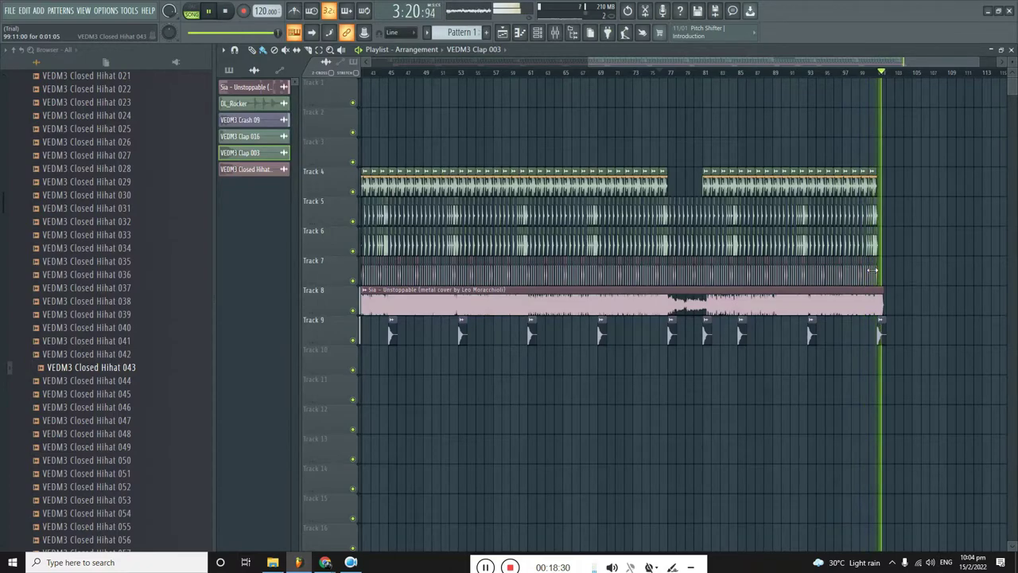
{"action": "scroll", "coordinate": [775, 77], "scroll_direction": "up", "scroll_amount": 3}
{"action": "left_click", "coordinate": [773, 77]}
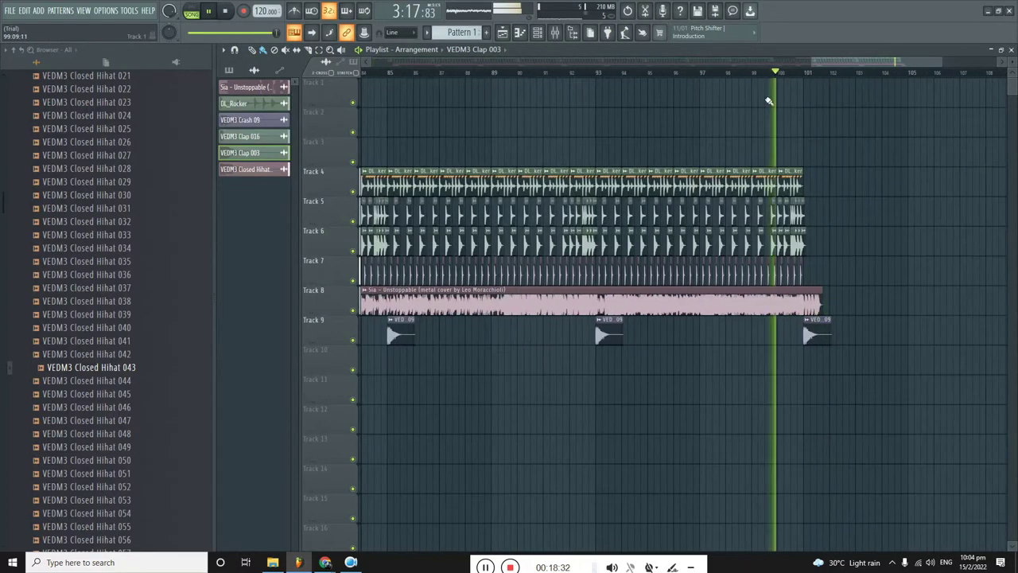
{"action": "scroll", "coordinate": [773, 77], "scroll_direction": "up", "scroll_amount": 2}
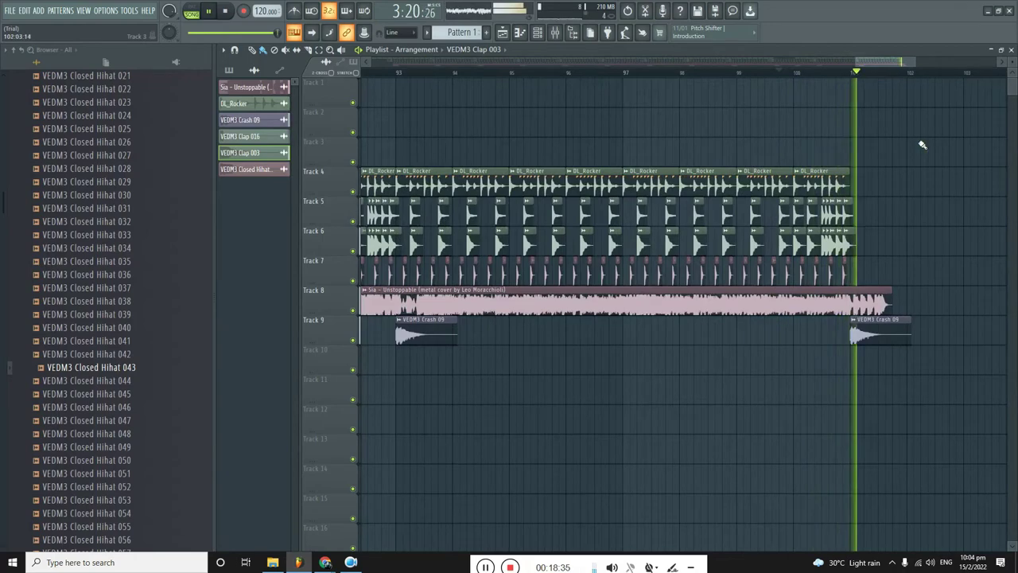
Slice the Sia - Unstoppable clip on Track 8 just after bar 101 and delete the leftover tail.
{"action": "scroll", "coordinate": [867, 193], "scroll_direction": "up", "scroll_amount": 3}
{"action": "key", "text": "space"}
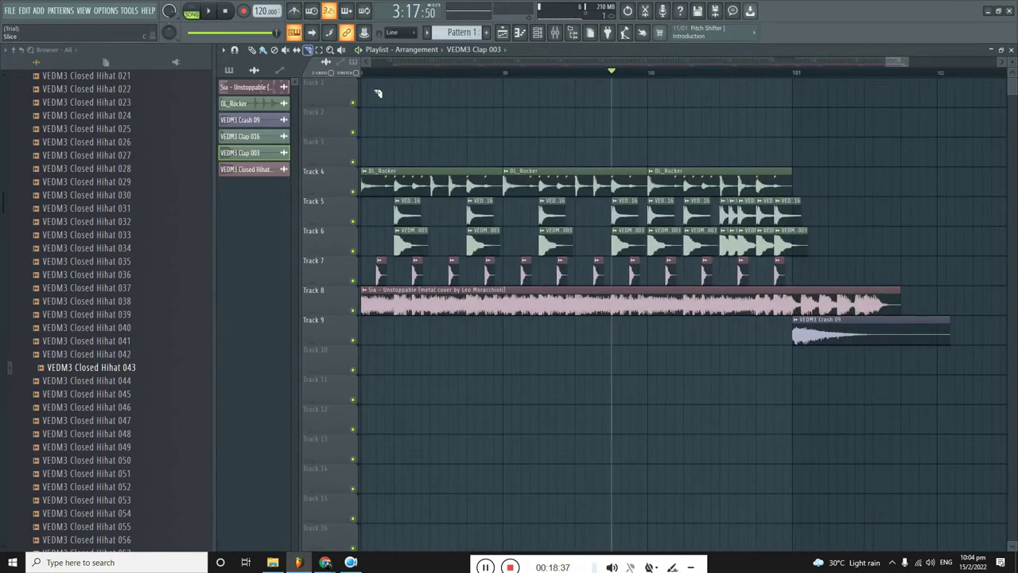
{"action": "scroll", "coordinate": [793, 288], "scroll_direction": "up", "scroll_amount": 3}
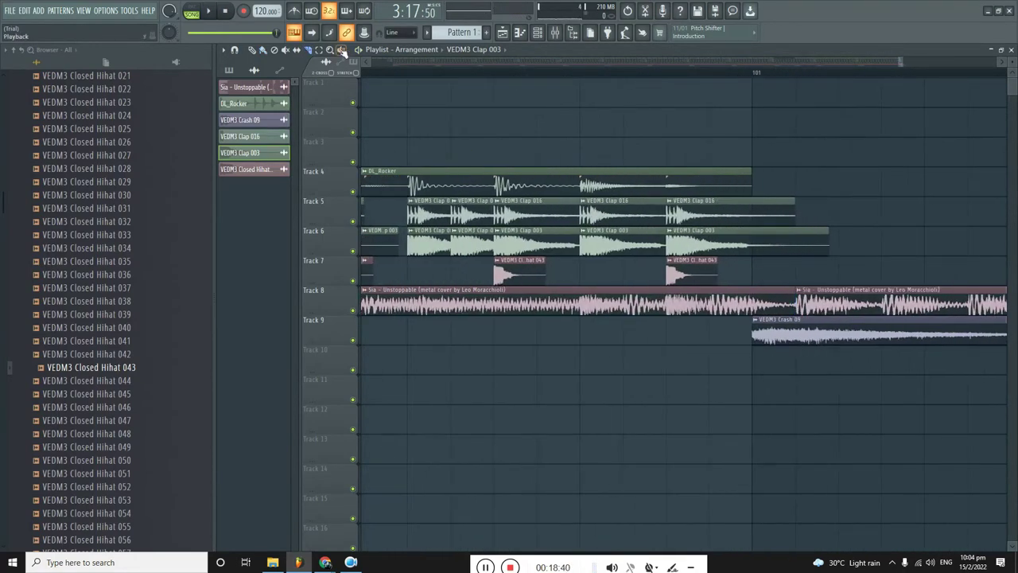
{"action": "right_click", "coordinate": [868, 303]}
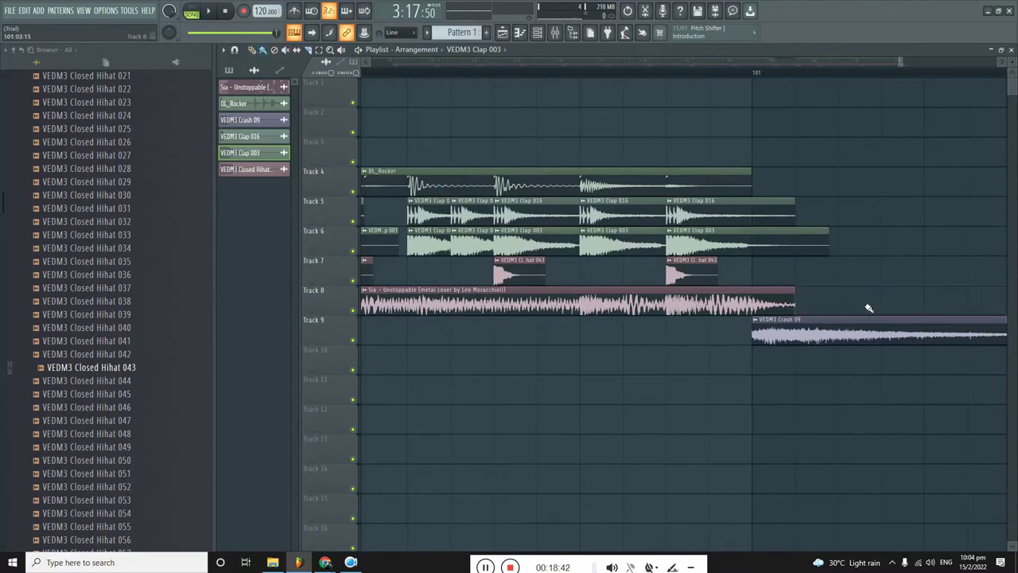
Replay the ending, then slice the last VEDM3 Clap 016 and Clap 003 clips at bar 101 and remove their tails.
{"action": "scroll", "coordinate": [867, 302], "scroll_direction": "down", "scroll_amount": 3}
{"action": "key", "text": "space"}
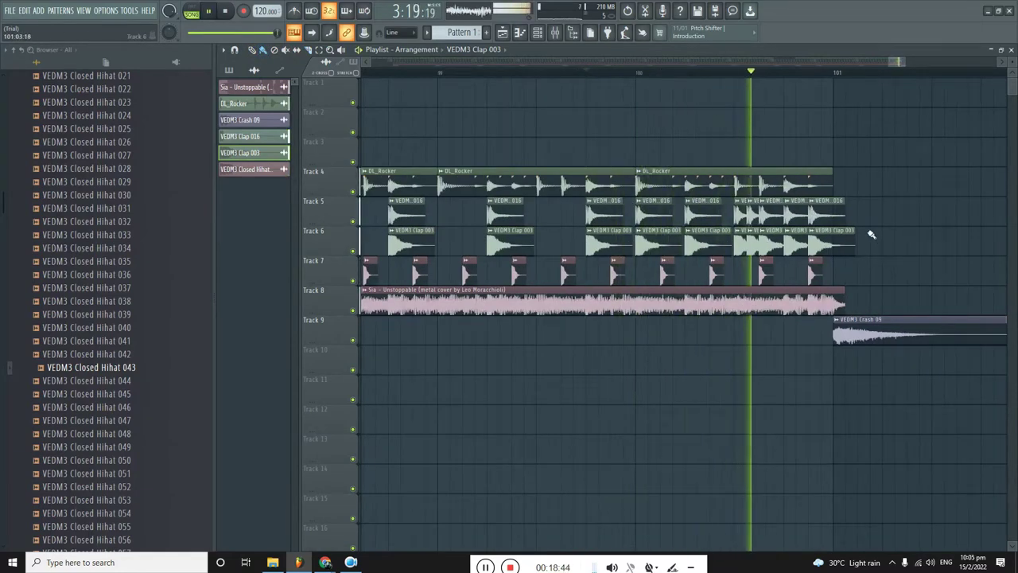
{"action": "key", "text": "space"}
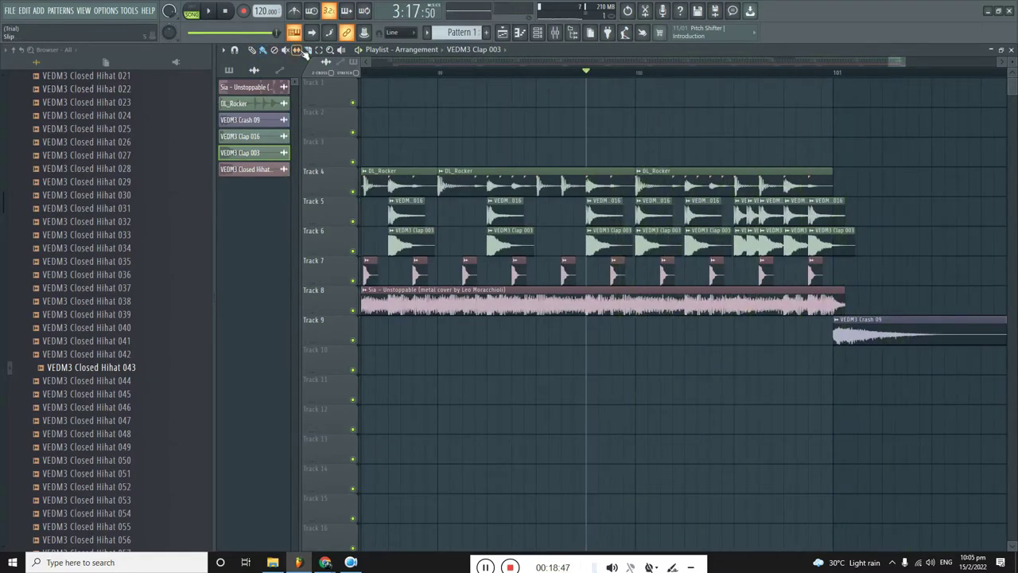
{"action": "scroll", "coordinate": [843, 201], "scroll_direction": "up", "scroll_amount": 3}
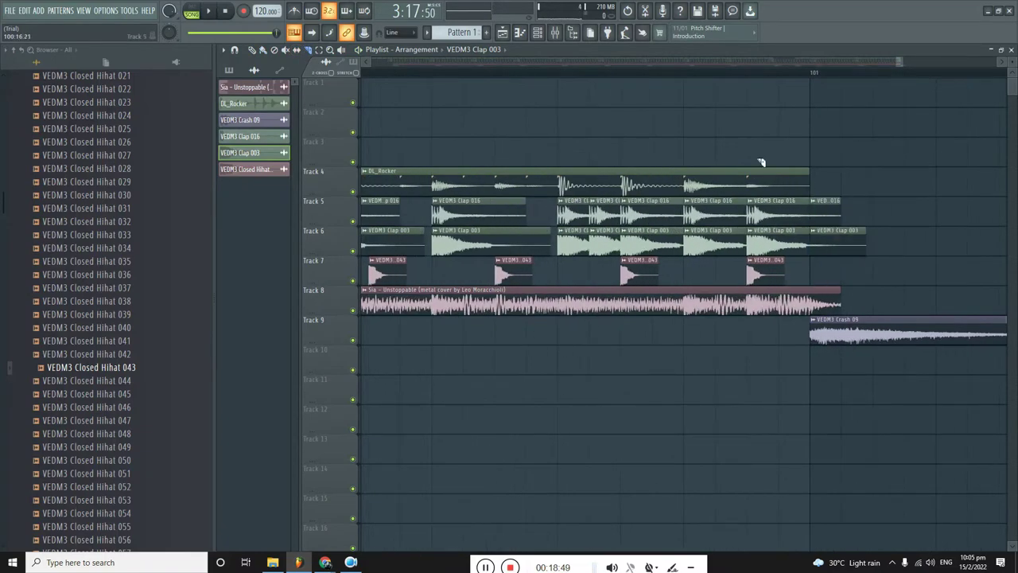
{"action": "scroll", "coordinate": [849, 240], "scroll_direction": "down", "scroll_amount": 5}
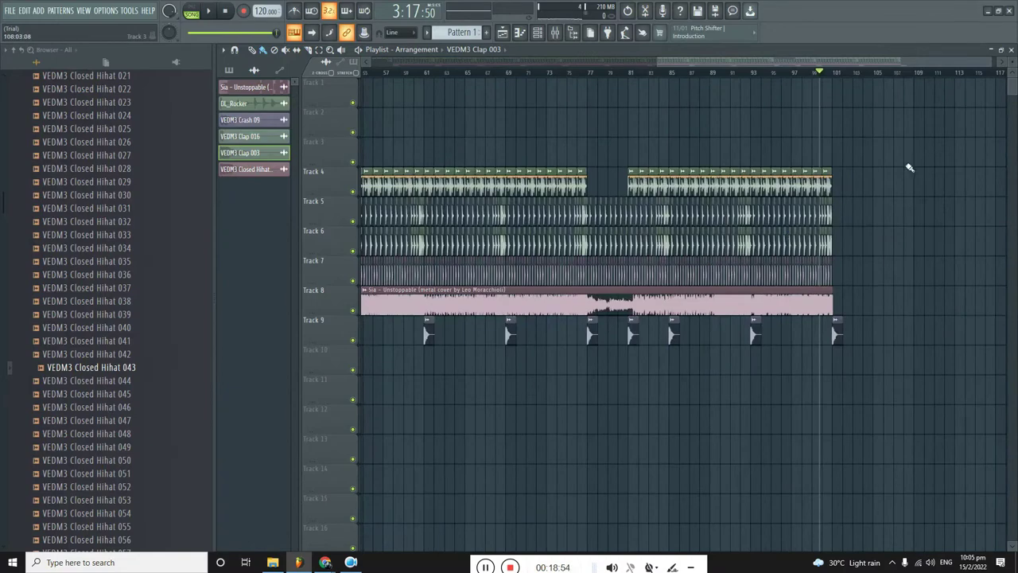
Import the DJBRY_DJTAG_VFX_040121 file from the Downloads folder onto Track 11 at bar 3 and fit it to the tempo.
{"action": "scroll", "coordinate": [844, 217], "scroll_direction": "down", "scroll_amount": 5}
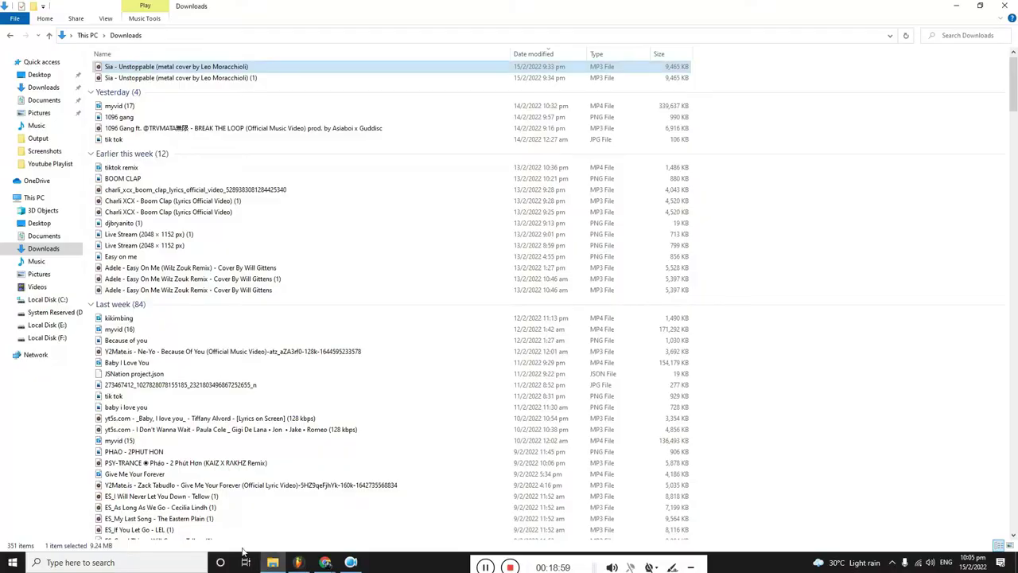
{"action": "left_click", "coordinate": [272, 562]}
{"action": "scroll", "coordinate": [175, 387], "scroll_direction": "down", "scroll_amount": 20}
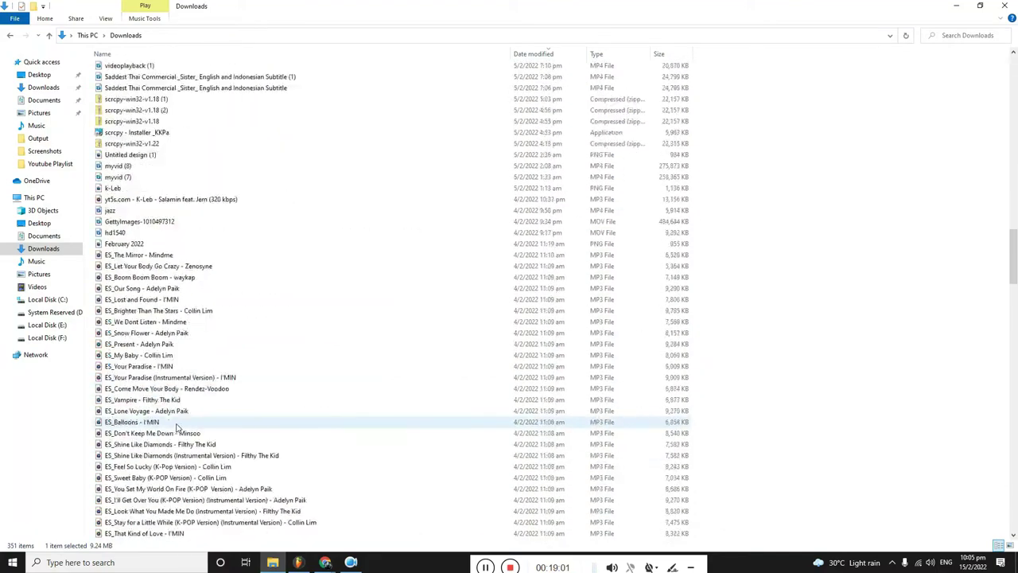
{"action": "scroll", "coordinate": [177, 430], "scroll_direction": "down", "scroll_amount": 9}
{"action": "scroll", "coordinate": [178, 429], "scroll_direction": "down", "scroll_amount": 15}
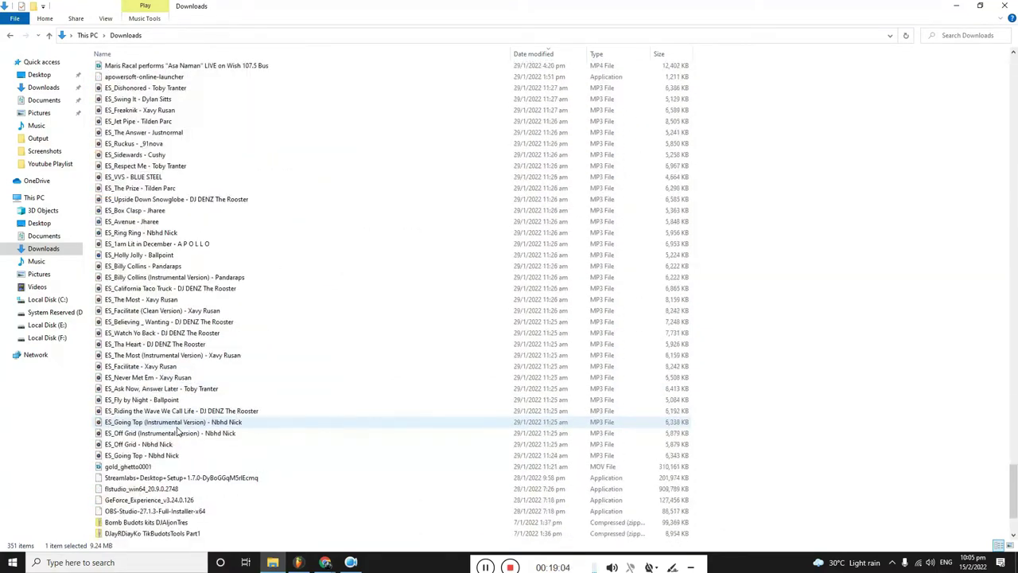
{"action": "left_click_drag", "start_coordinate": [141, 520], "coordinate": [563, 422]}
{"action": "left_click", "coordinate": [528, 385]}
{"action": "left_click", "coordinate": [606, 451]}
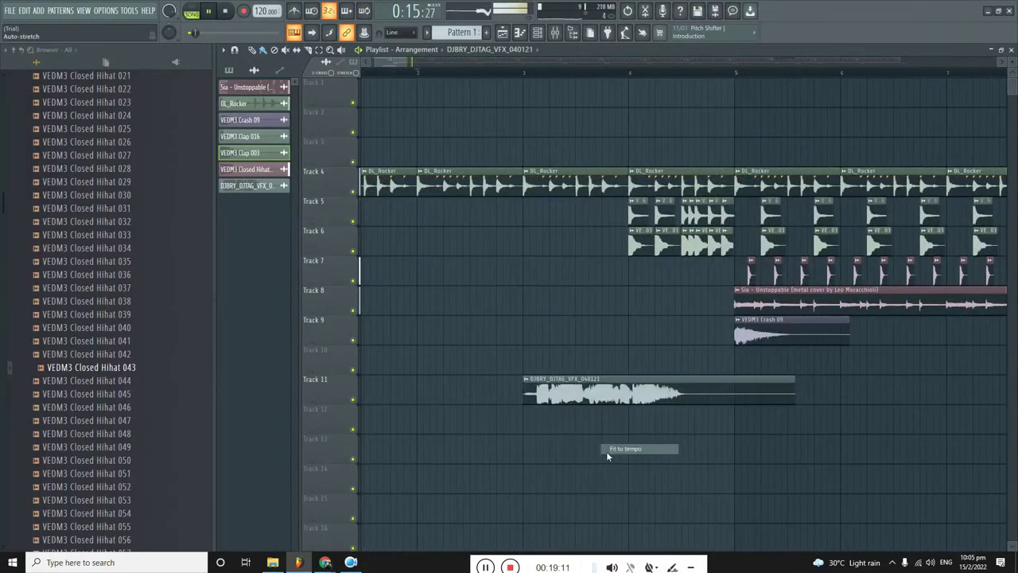
{"action": "left_click", "coordinate": [510, 329]}
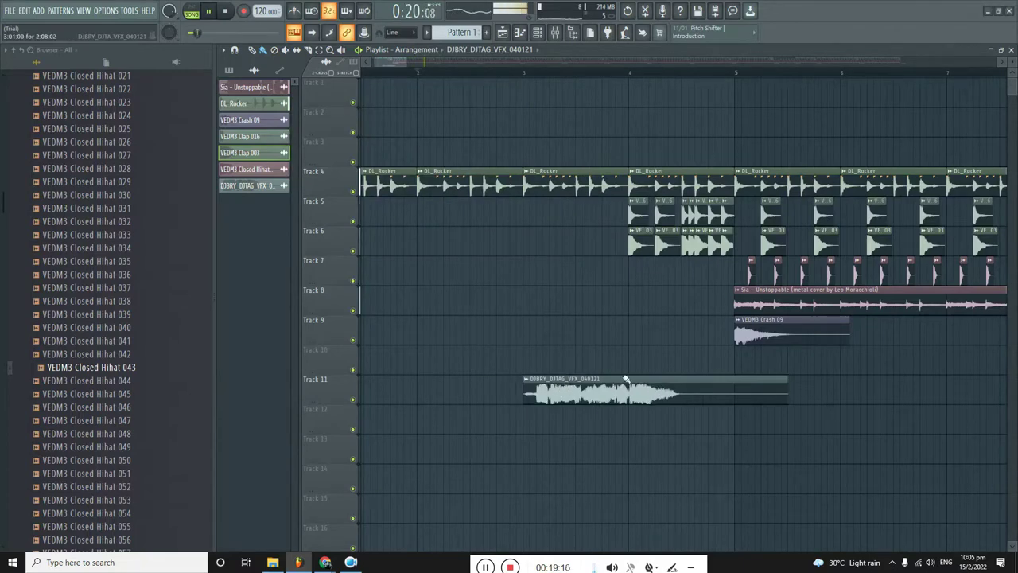
Move the DJBRY_DJTAG_VFX_040121 clip on Track 11 to start about midway through bar 3, then play back the intro.
{"action": "scroll", "coordinate": [627, 379], "scroll_direction": "up", "scroll_amount": 5}
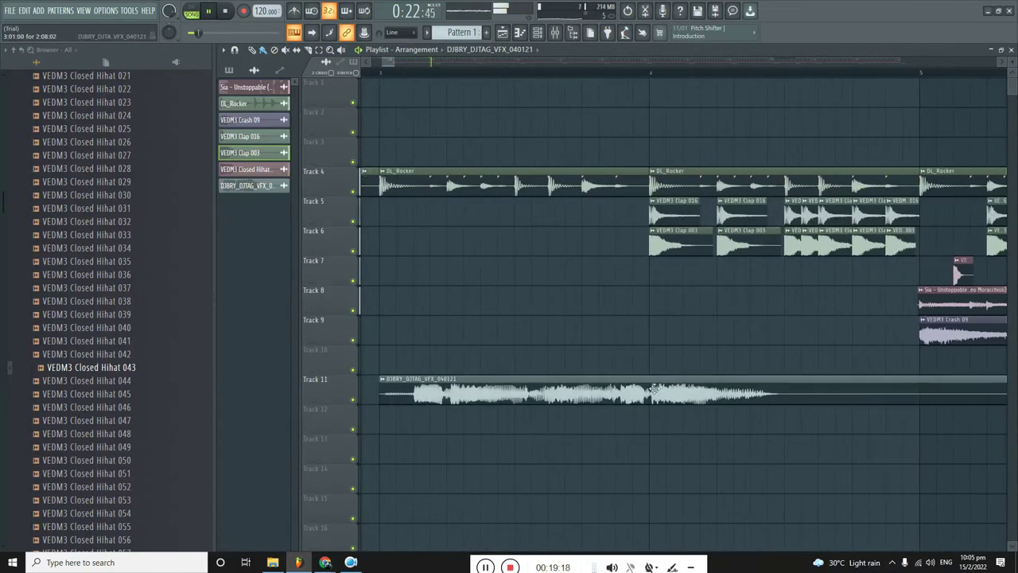
{"action": "left_click_drag", "start_coordinate": [654, 389], "coordinate": [757, 384]}
{"action": "double_click", "coordinate": [761, 384]}
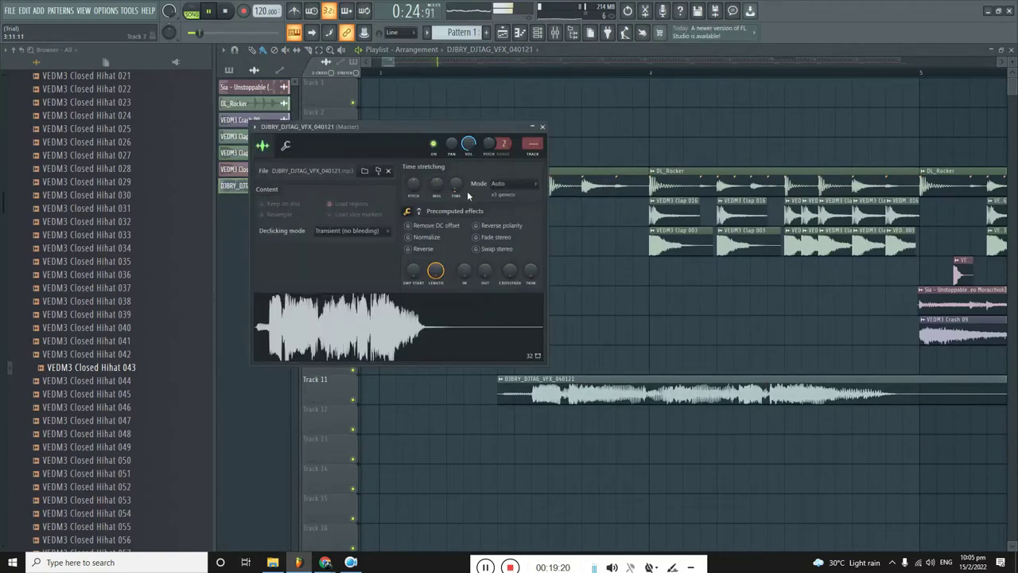
{"action": "left_click", "coordinate": [542, 127]}
{"action": "scroll", "coordinate": [498, 117], "scroll_direction": "down", "scroll_amount": 6}
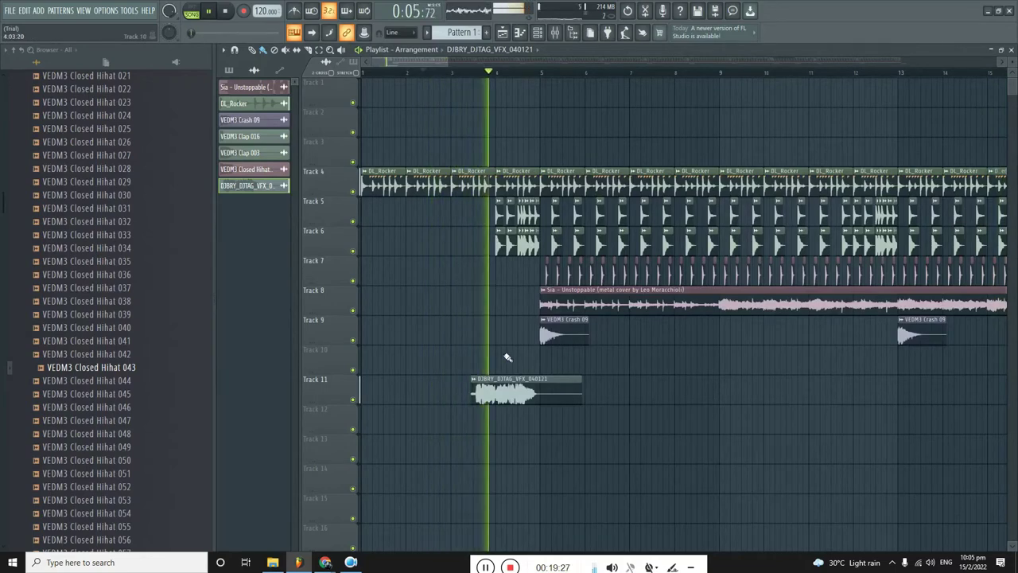
{"action": "scroll", "coordinate": [501, 362], "scroll_direction": "up", "scroll_amount": 3}
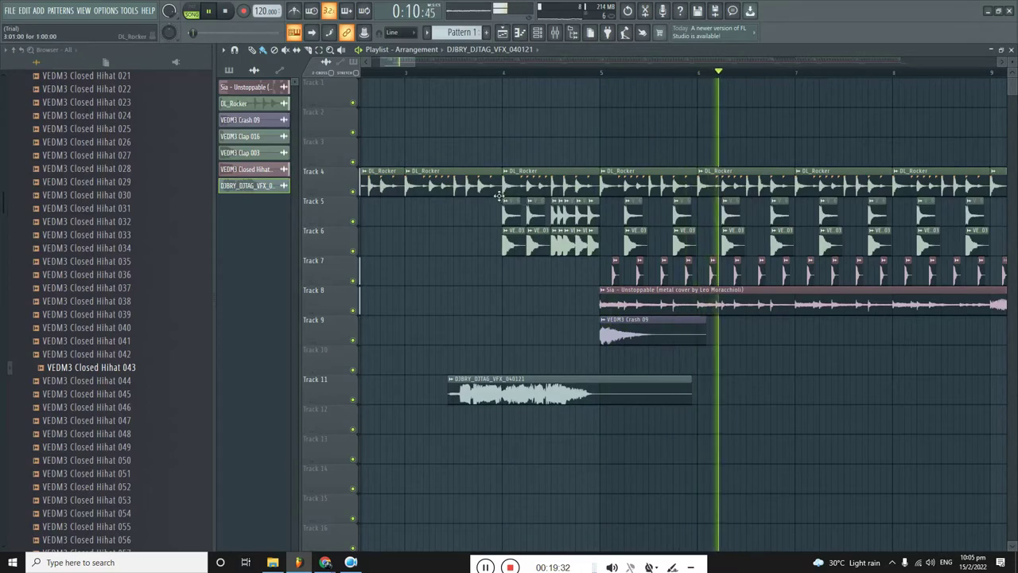
{"action": "scroll", "coordinate": [500, 194], "scroll_direction": "down", "scroll_amount": 3}
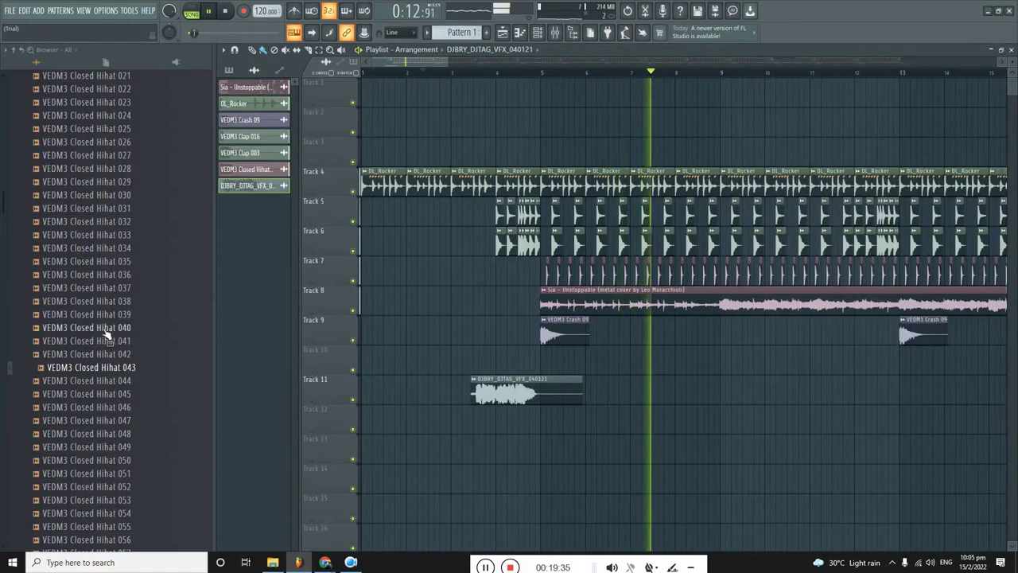
Open the VEDM3 Misc FX folder inside VEDM3 FX of the Vengeance EDM Essentials Vol 3 pack.
{"action": "scroll", "coordinate": [103, 287], "scroll_direction": "up", "scroll_amount": 15}
{"action": "scroll", "coordinate": [130, 284], "scroll_direction": "down", "scroll_amount": 6}
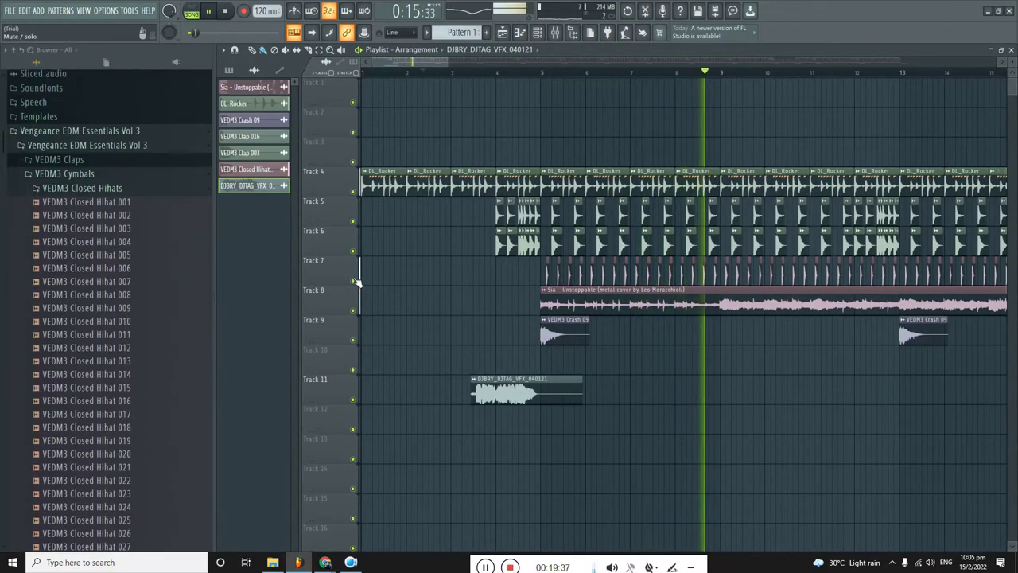
{"action": "scroll", "coordinate": [420, 284], "scroll_direction": "down", "scroll_amount": 3}
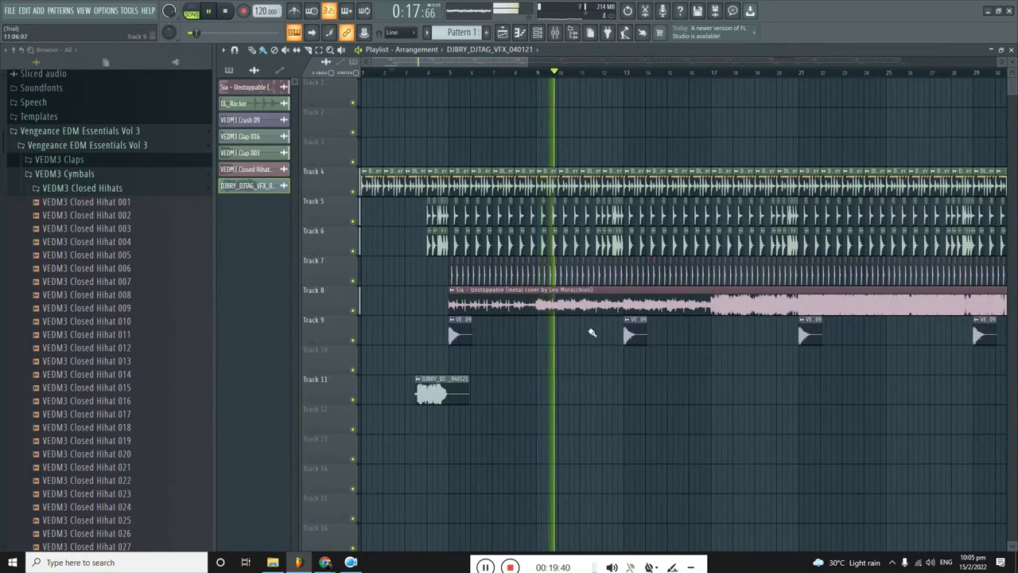
{"action": "scroll", "coordinate": [125, 359], "scroll_direction": "down", "scroll_amount": 15}
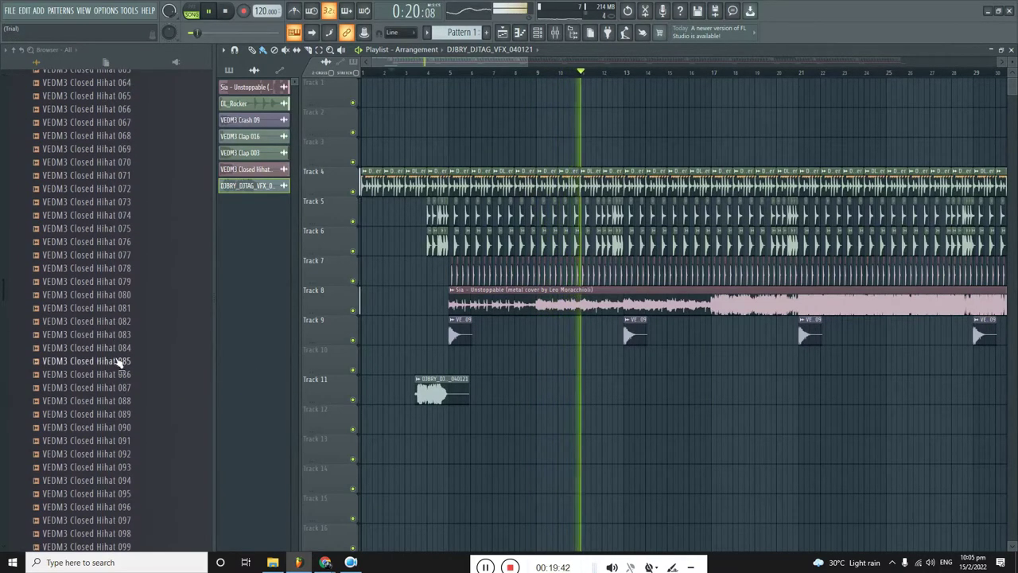
{"action": "scroll", "coordinate": [101, 409], "scroll_direction": "up", "scroll_amount": 15}
{"action": "left_click", "coordinate": [75, 422]}
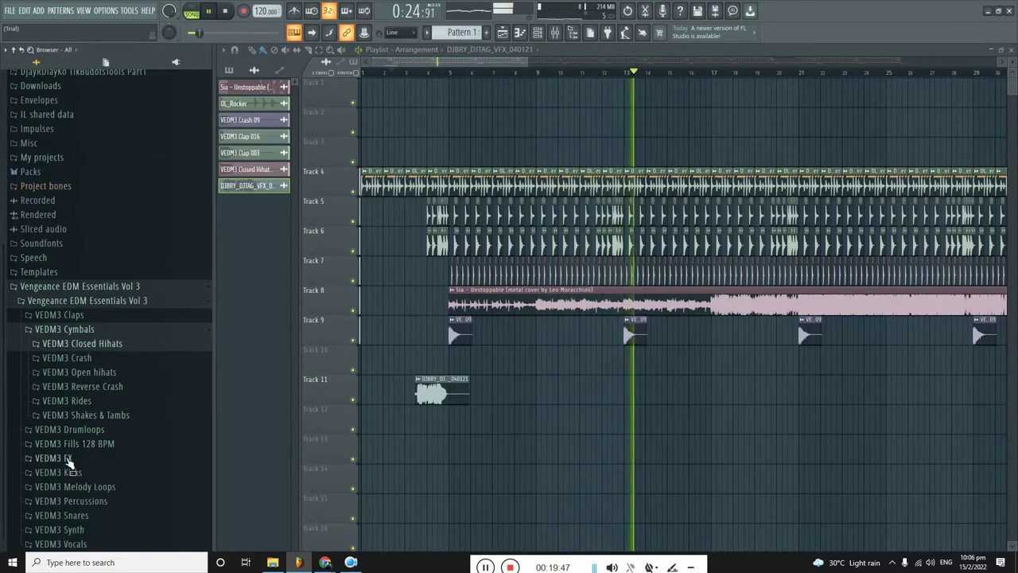
{"action": "left_click", "coordinate": [56, 459]}
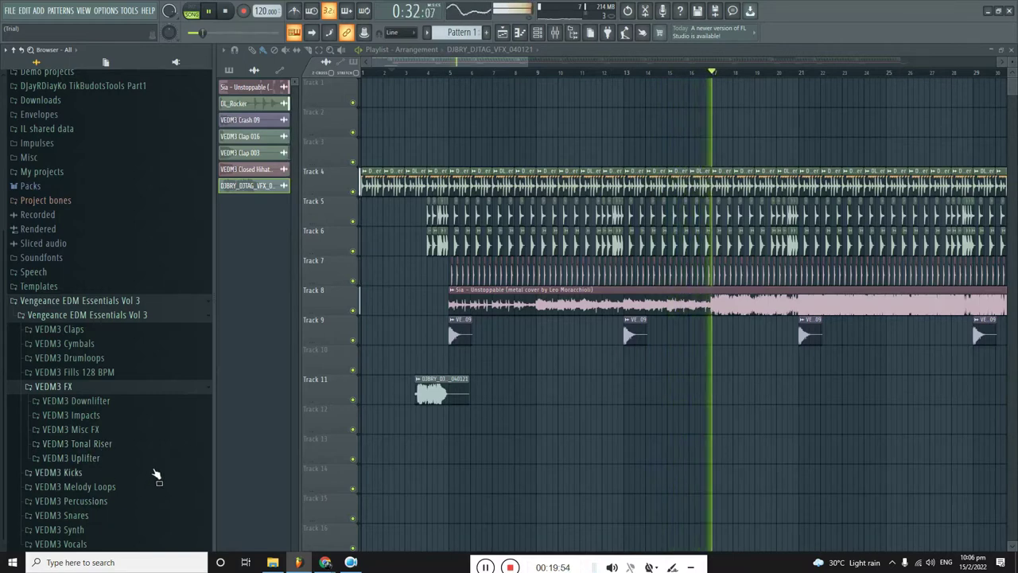
{"action": "scroll", "coordinate": [761, 336], "scroll_direction": "up", "scroll_amount": 1}
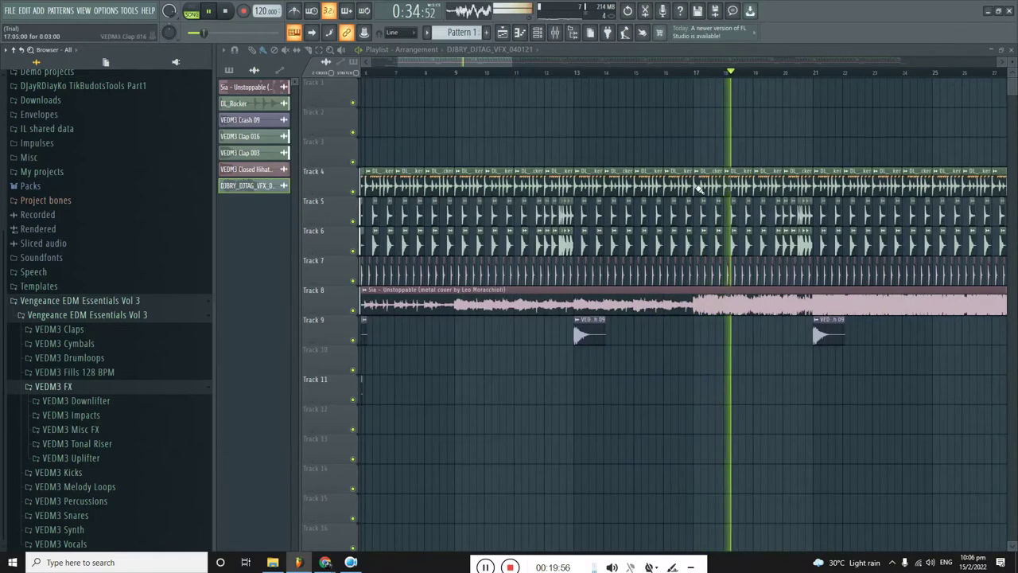
{"action": "left_click", "coordinate": [81, 435]}
Audition several VEDM3 Misc FX samples, including 007 (A#), 019 (F) and 033.
{"action": "left_click", "coordinate": [79, 483]}
{"action": "scroll", "coordinate": [89, 497], "scroll_direction": "down", "scroll_amount": 3}
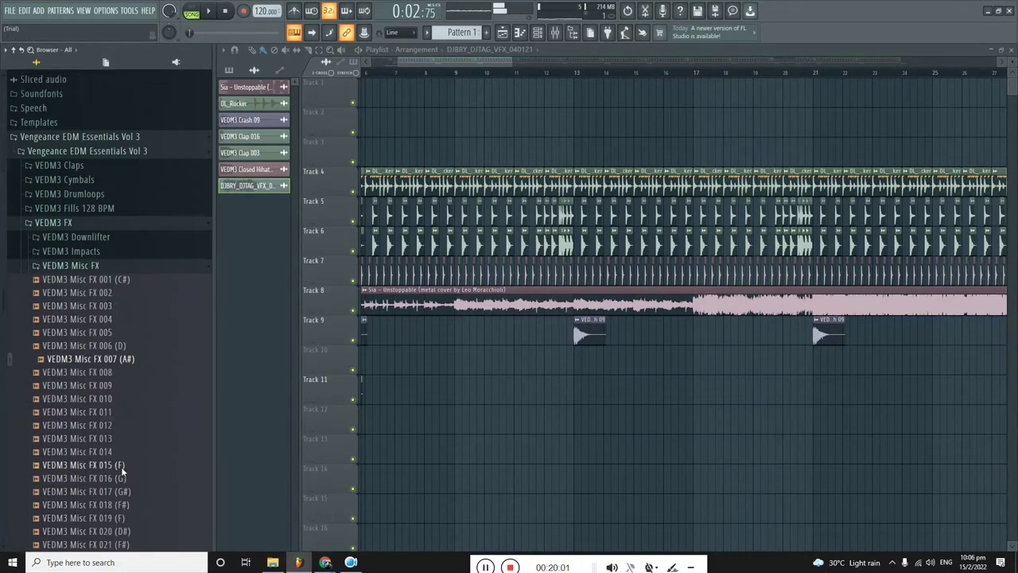
{"action": "left_click", "coordinate": [94, 391]}
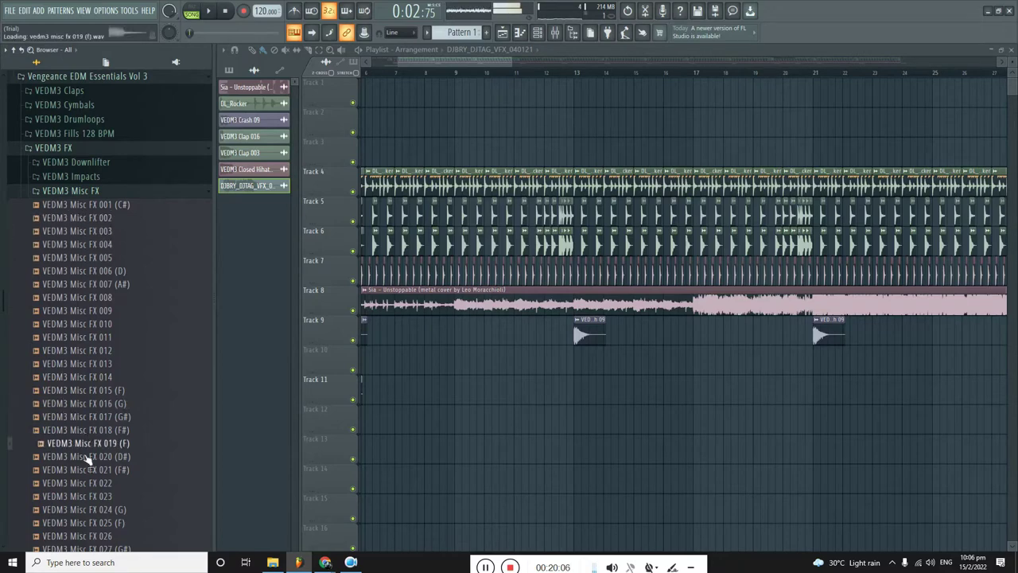
{"action": "scroll", "coordinate": [133, 463], "scroll_direction": "down", "scroll_amount": 3}
{"action": "left_click", "coordinate": [60, 389]}
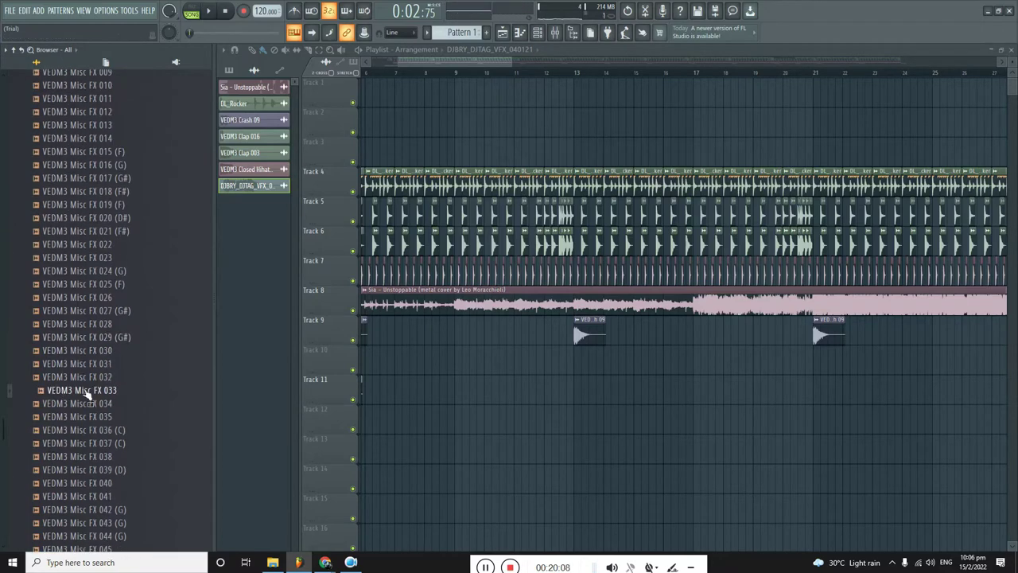
Place a VEDM3 Misc FX 033 clip on Track 9 starting at 16:10, leading into the song's louder section at bar 17.
{"action": "left_click_drag", "start_coordinate": [738, 368], "coordinate": [716, 368]}
{"action": "scroll", "coordinate": [659, 357], "scroll_direction": "up", "scroll_amount": 5}
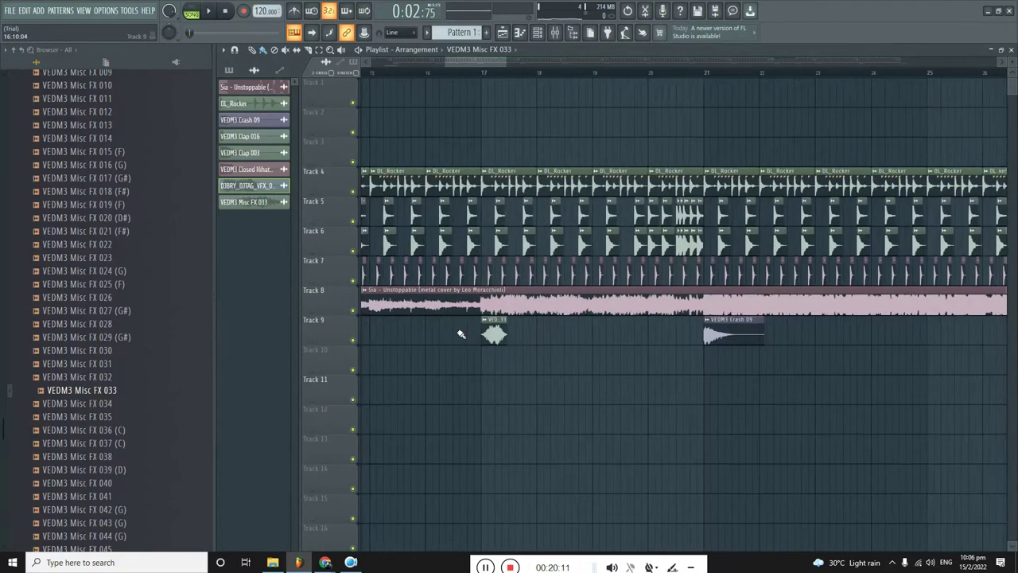
{"action": "left_click_drag", "start_coordinate": [569, 350], "coordinate": [519, 340]}
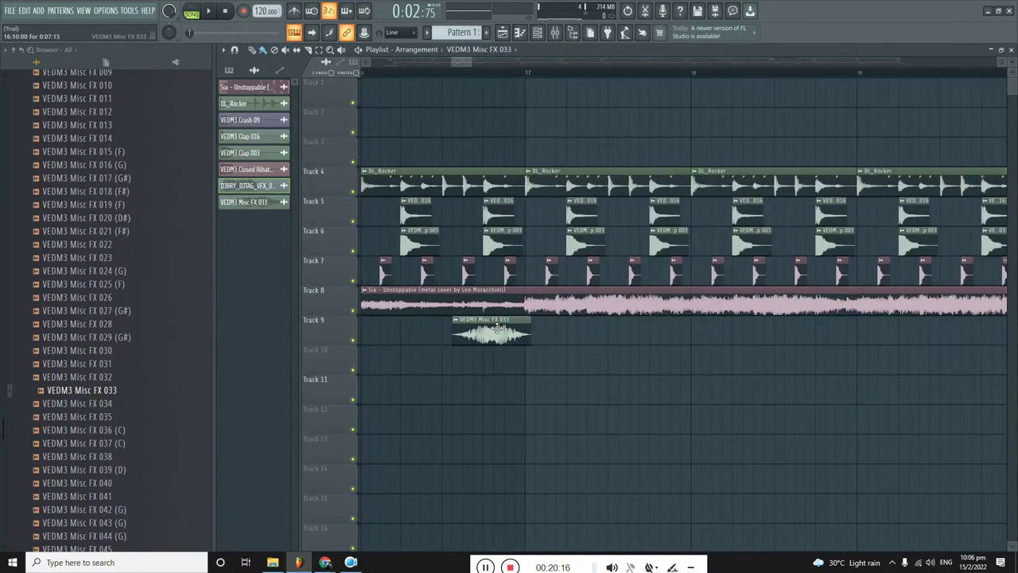
Fit the VEDM3 Misc FX 033 clip on Track 9 to the project tempo, choosing a tempo range for its detection.
{"action": "right_click", "coordinate": [455, 321]}
{"action": "left_click", "coordinate": [570, 390]}
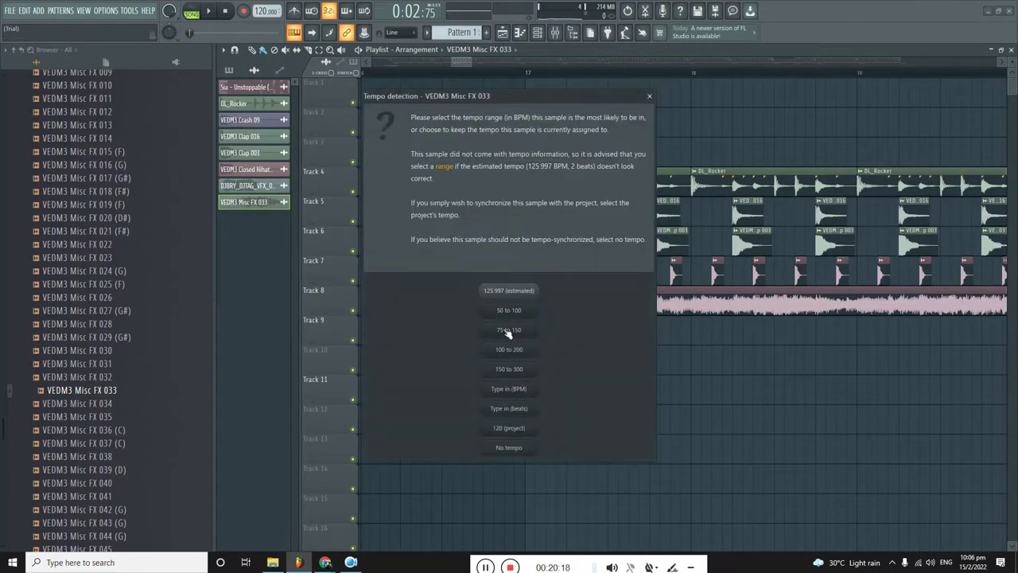
{"action": "left_click", "coordinate": [511, 358]}
{"action": "left_click", "coordinate": [586, 310]}
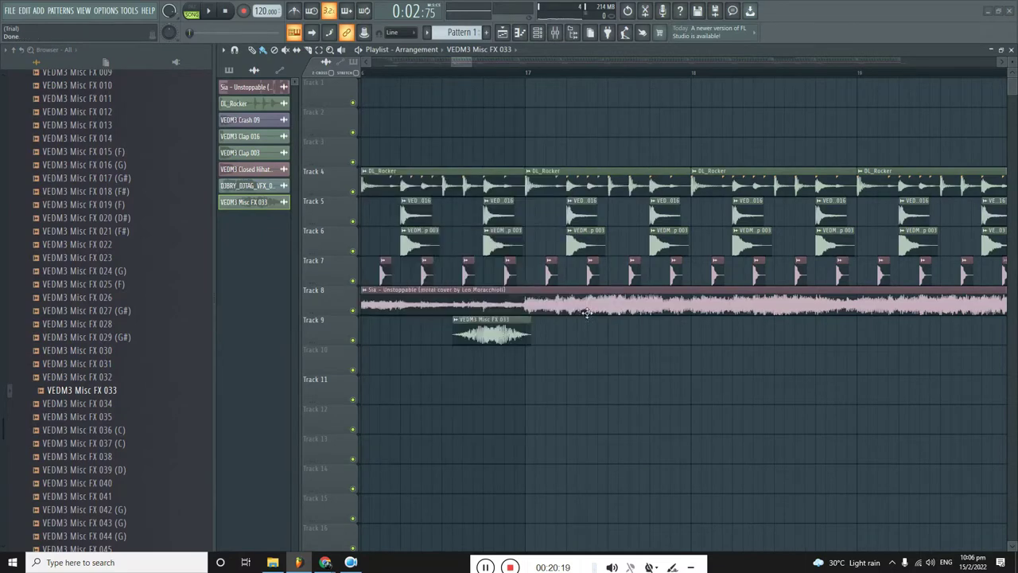
Move the VEDM3 Misc FX 033 clip on Track 9 to 16:13, play into the transition, and set the snap to (none).
{"action": "left_click", "coordinate": [446, 77]}
{"action": "key", "text": "space"}
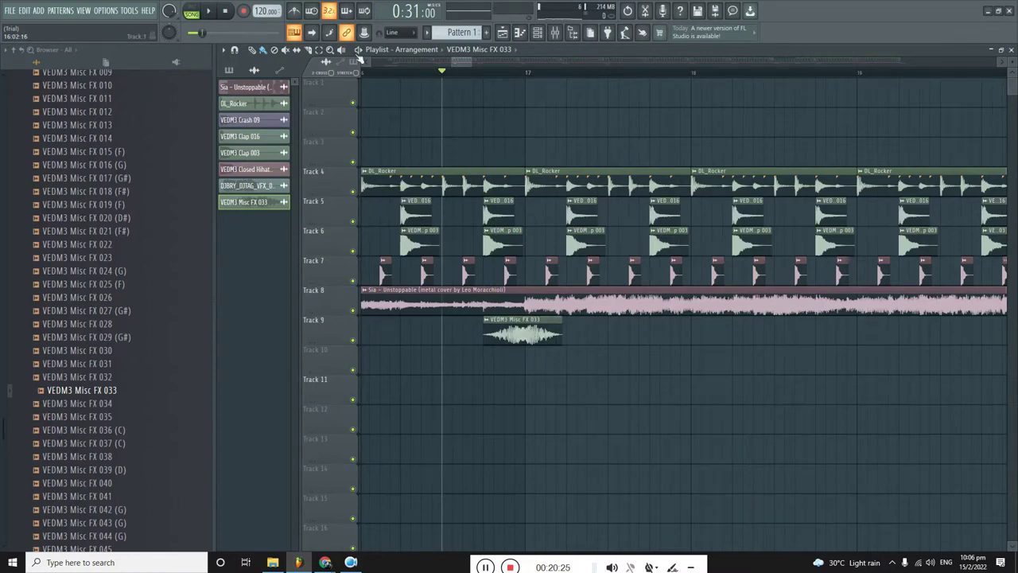
{"action": "key", "text": "space"}
{"action": "left_click", "coordinate": [392, 32]}
{"action": "left_click", "coordinate": [397, 66]}
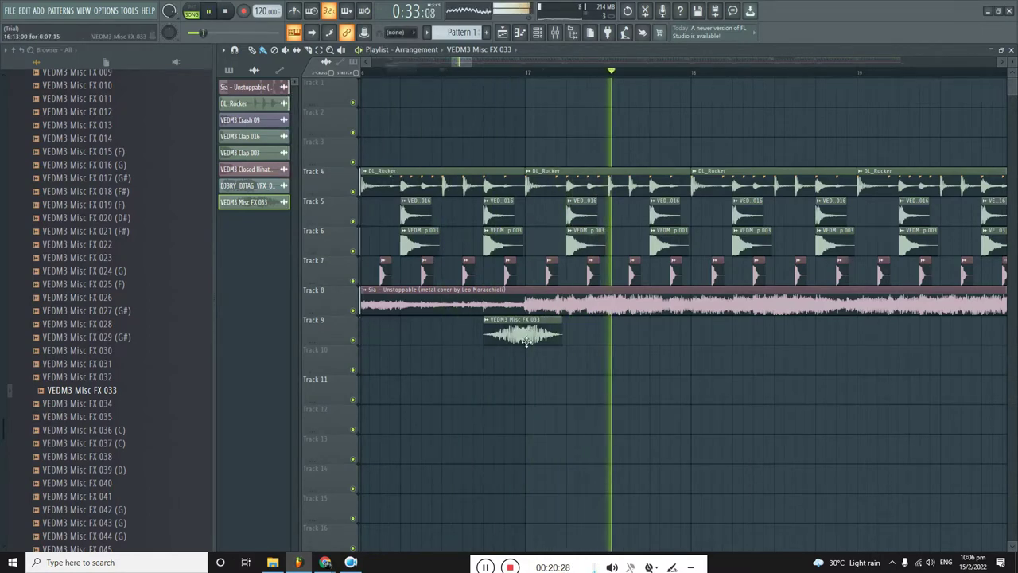
Listen to the transition into bar 17 and check the VEDM3 Misc FX 033 channel settings.
{"action": "scroll", "coordinate": [526, 341], "scroll_direction": "up", "scroll_amount": 2}
{"action": "scroll", "coordinate": [577, 342], "scroll_direction": "down", "scroll_amount": 3}
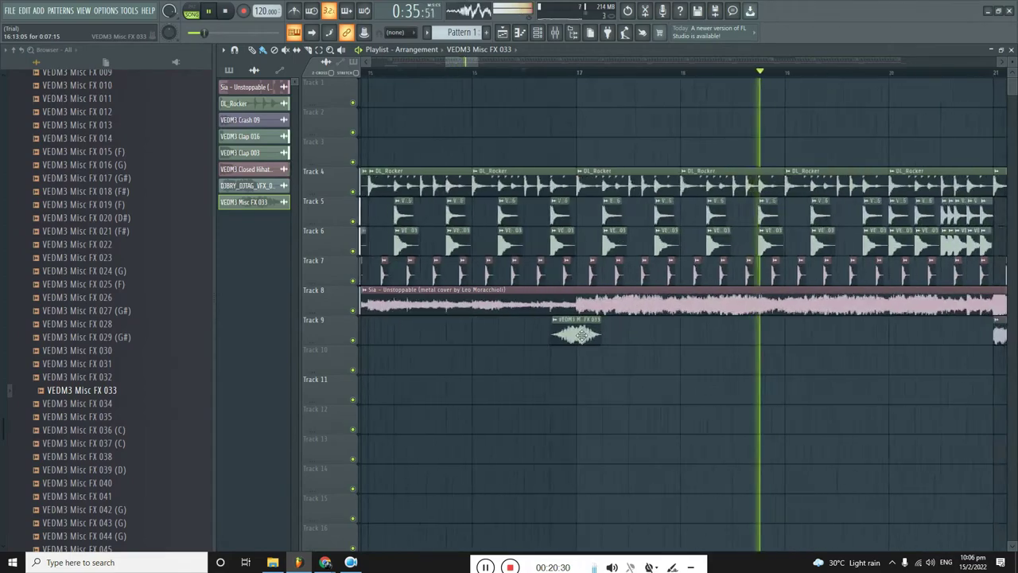
{"action": "scroll", "coordinate": [581, 335], "scroll_direction": "down", "scroll_amount": 2}
{"action": "key", "text": "space"}
{"action": "double_click", "coordinate": [577, 335]}
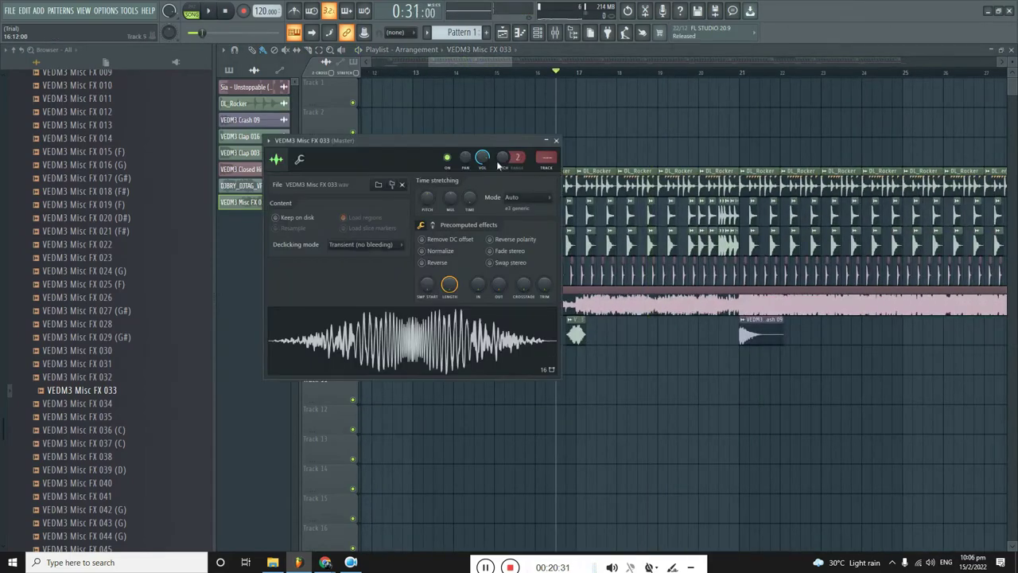
{"action": "left_click", "coordinate": [555, 141]}
Place a VEDM3 Crash 09 clip on Track 10, aligned exactly to the start of bar 17.
{"action": "scroll", "coordinate": [477, 330], "scroll_direction": "down", "scroll_amount": 1}
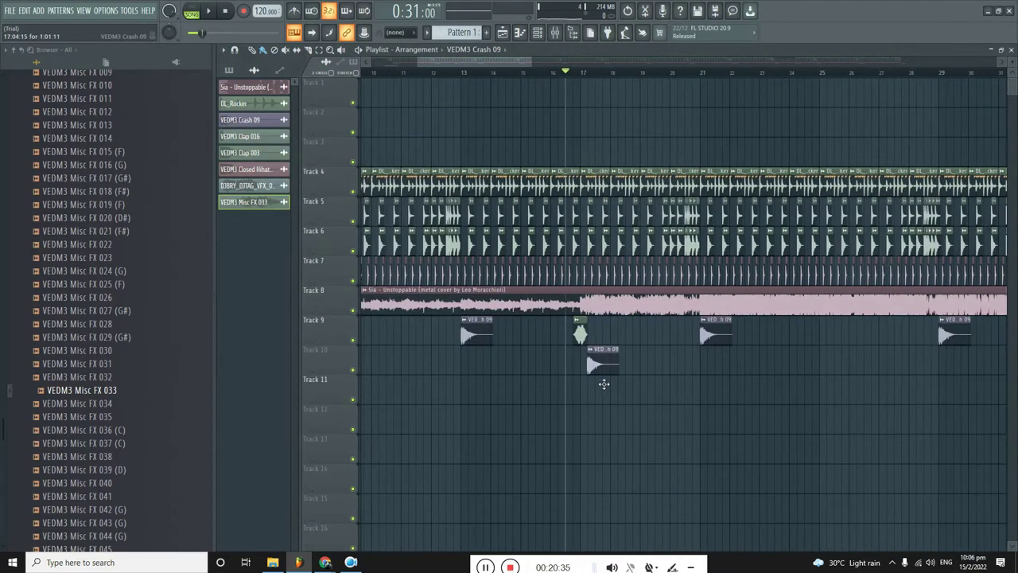
{"action": "scroll", "coordinate": [605, 384], "scroll_direction": "up", "scroll_amount": 4}
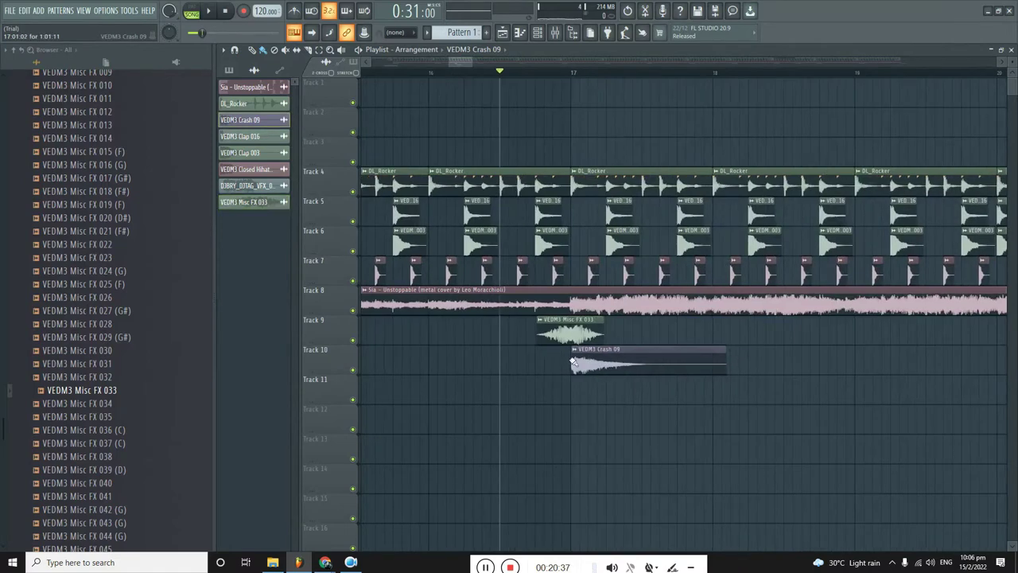
{"action": "scroll", "coordinate": [572, 362], "scroll_direction": "up", "scroll_amount": 3}
{"action": "scroll", "coordinate": [610, 375], "scroll_direction": "down", "scroll_amount": 4}
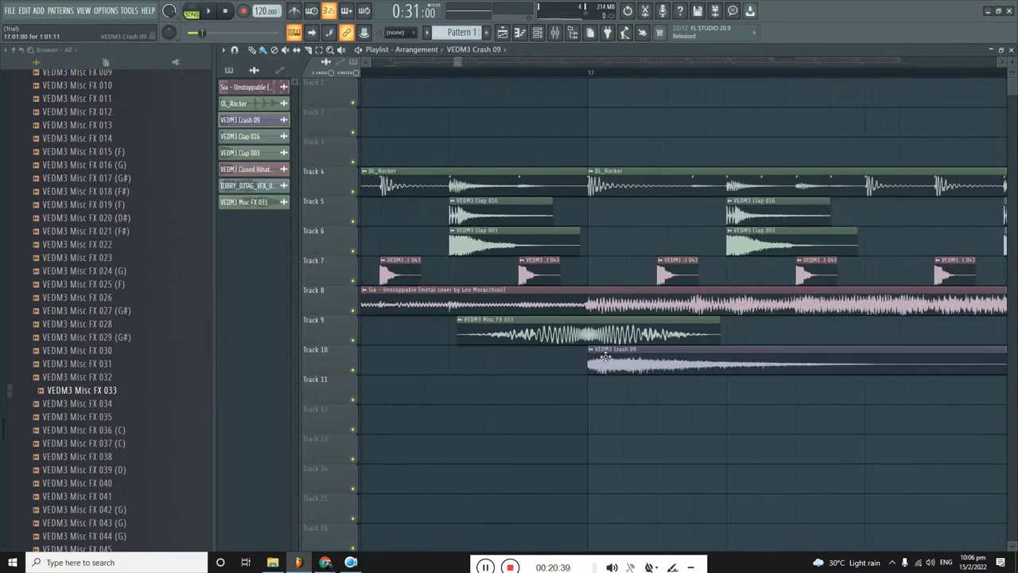
Play the transition into bar 17 to check the effect on Track 9 with the crash on Track 10.
{"action": "key", "text": "space"}
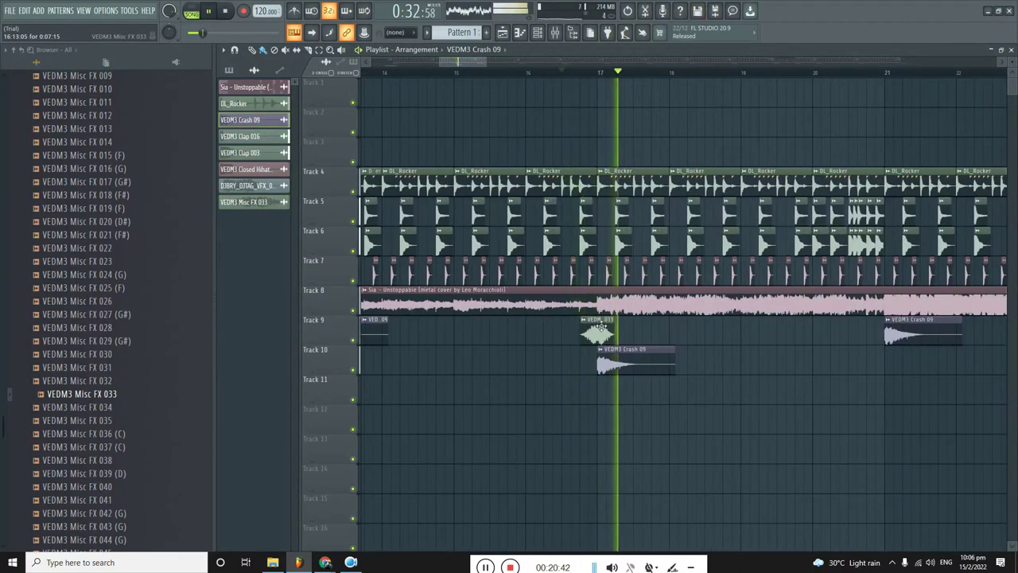
{"action": "key", "text": "super"}
{"action": "key", "text": "super"}
{"action": "scroll", "coordinate": [640, 329], "scroll_direction": "down", "scroll_amount": 5}
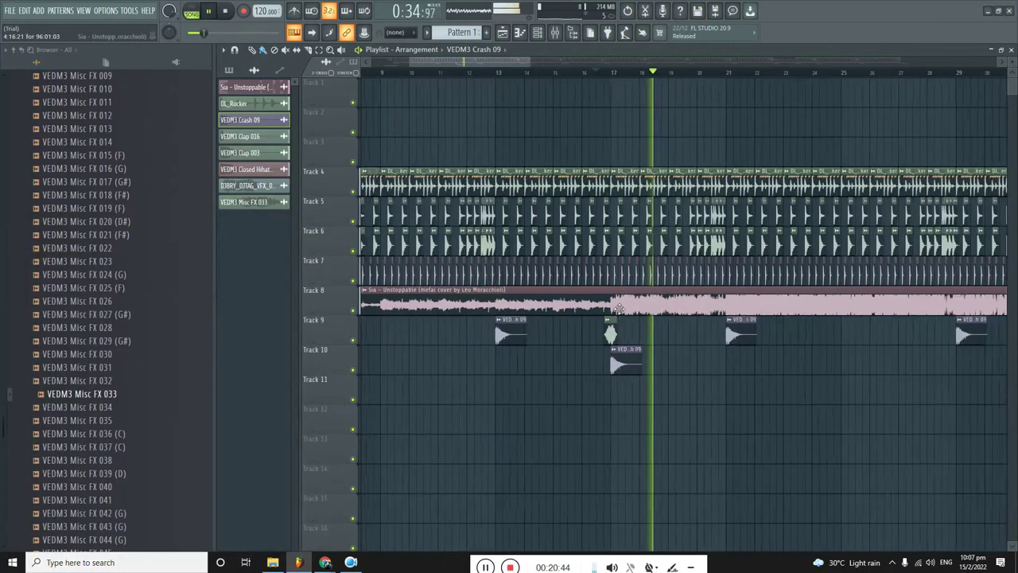
{"action": "left_click", "coordinate": [596, 74]}
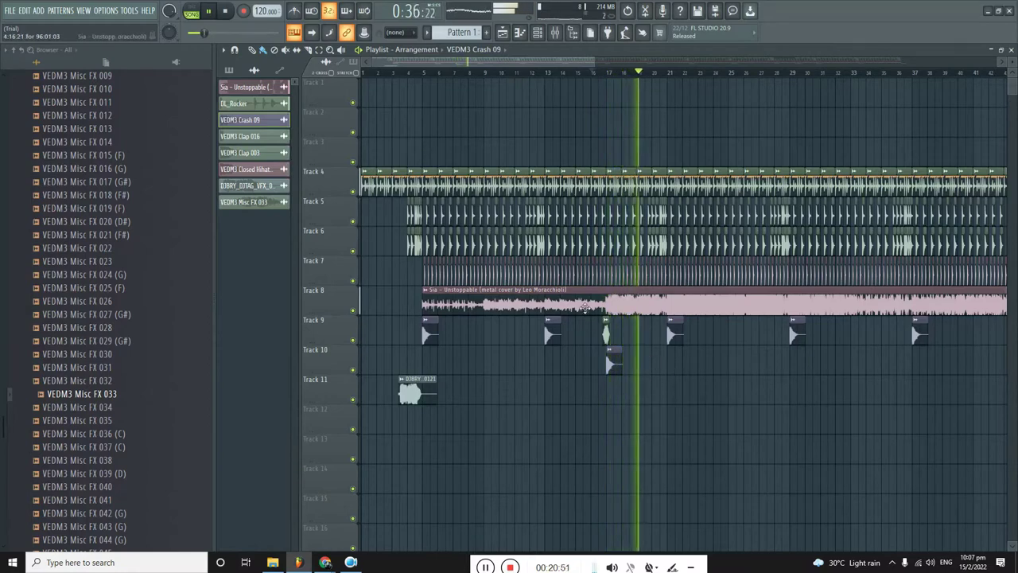
Check the channel settings of the Sia - Unstoppable clip and review the arrangement around bars 29 to 45 during playback.
{"action": "double_click", "coordinate": [648, 304]}
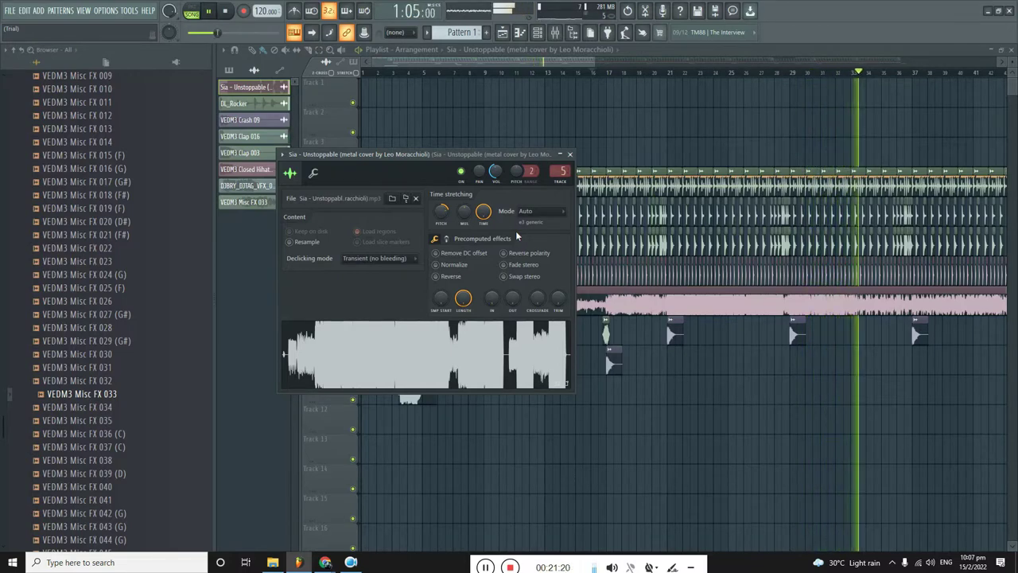
{"action": "left_click", "coordinate": [569, 154]}
{"action": "scroll", "coordinate": [539, 181], "scroll_direction": "down", "scroll_amount": 3}
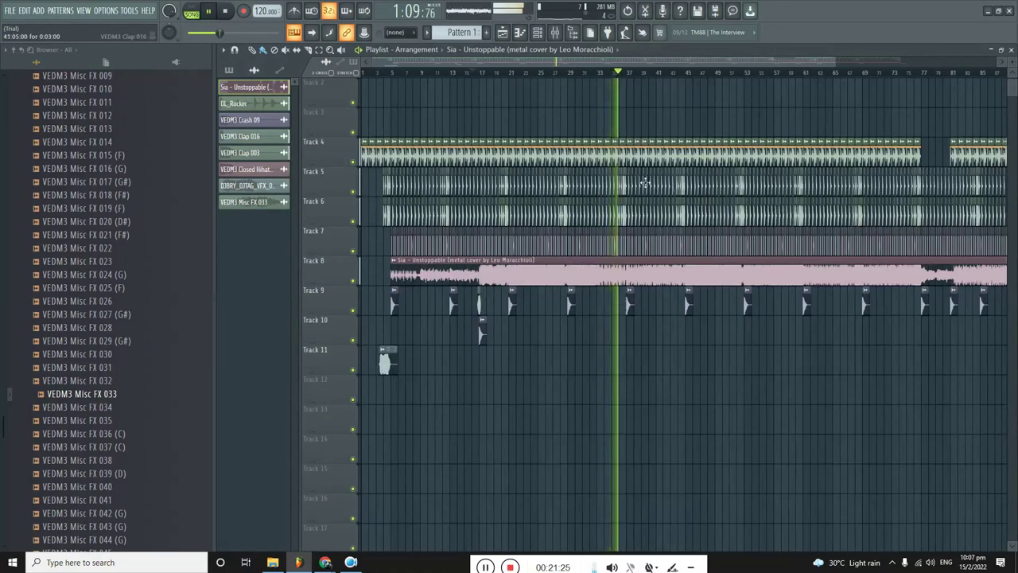
{"action": "scroll", "coordinate": [620, 171], "scroll_direction": "up", "scroll_amount": 4}
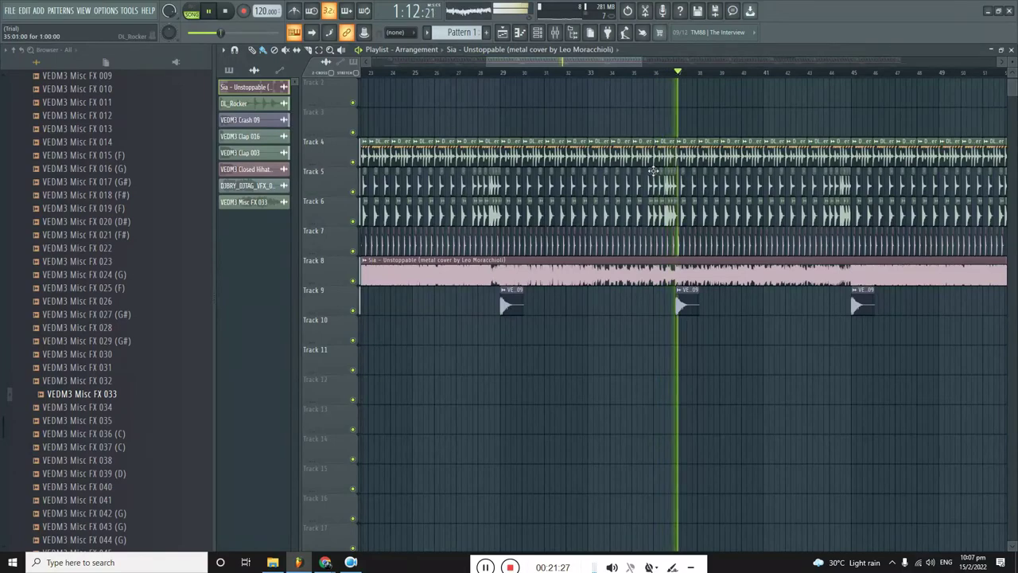
{"action": "scroll", "coordinate": [652, 171], "scroll_direction": "down", "scroll_amount": 5}
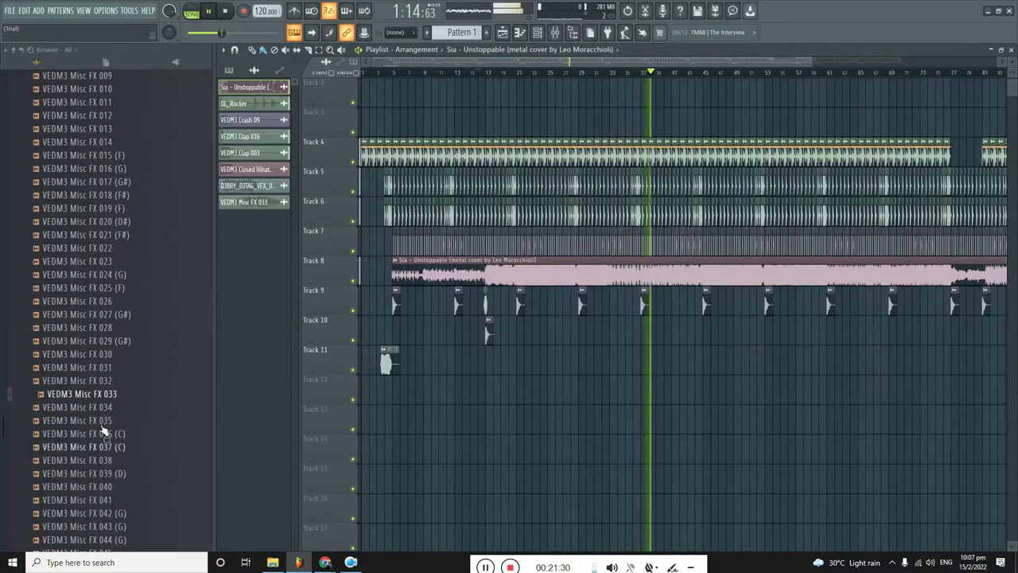
Open the VEDM3 Real Percs folder inside VEDM3 Percussions and audition samples 002 (C#) and 001.
{"action": "scroll", "coordinate": [114, 400], "scroll_direction": "down", "scroll_amount": 5}
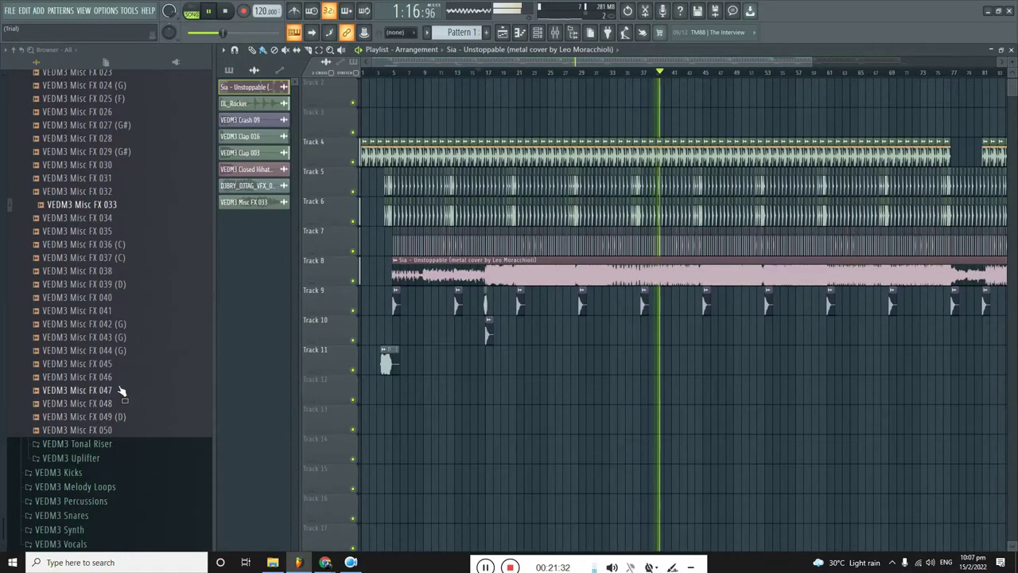
{"action": "left_click", "coordinate": [75, 501]}
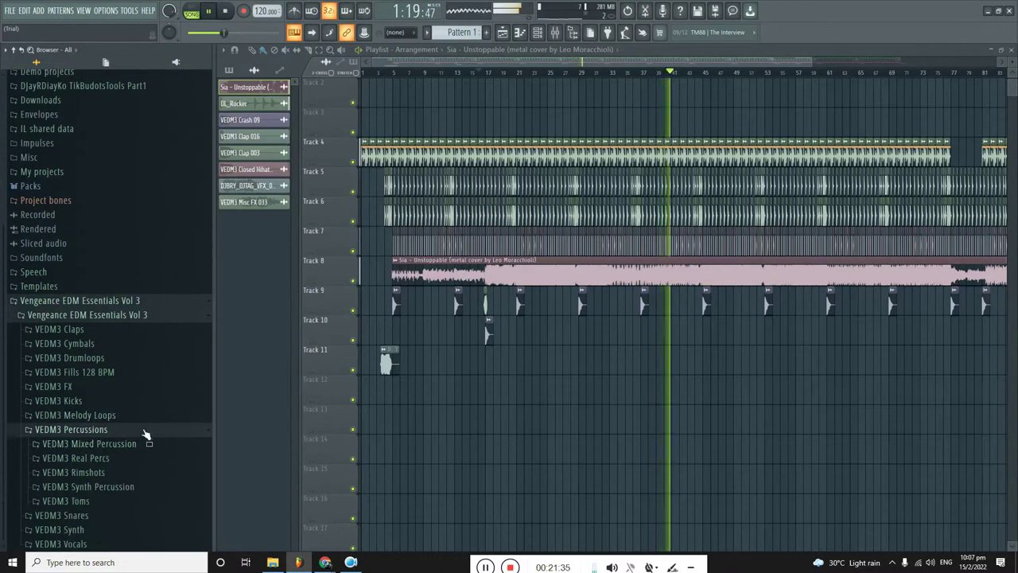
{"action": "key", "text": "space"}
{"action": "left_click", "coordinate": [106, 459]}
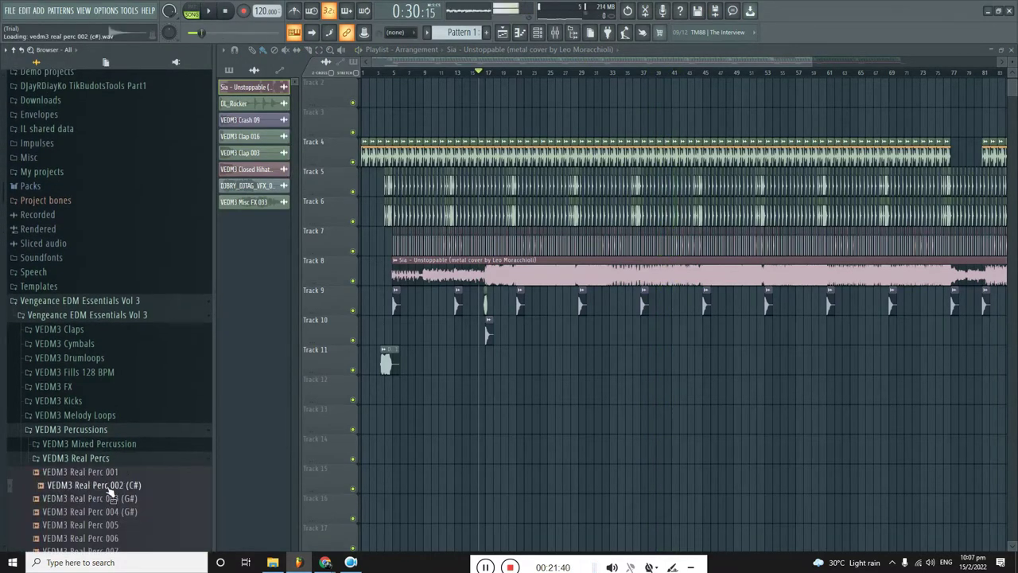
{"action": "scroll", "coordinate": [87, 390], "scroll_direction": "down", "scroll_amount": 8}
{"action": "left_click", "coordinate": [66, 301]}
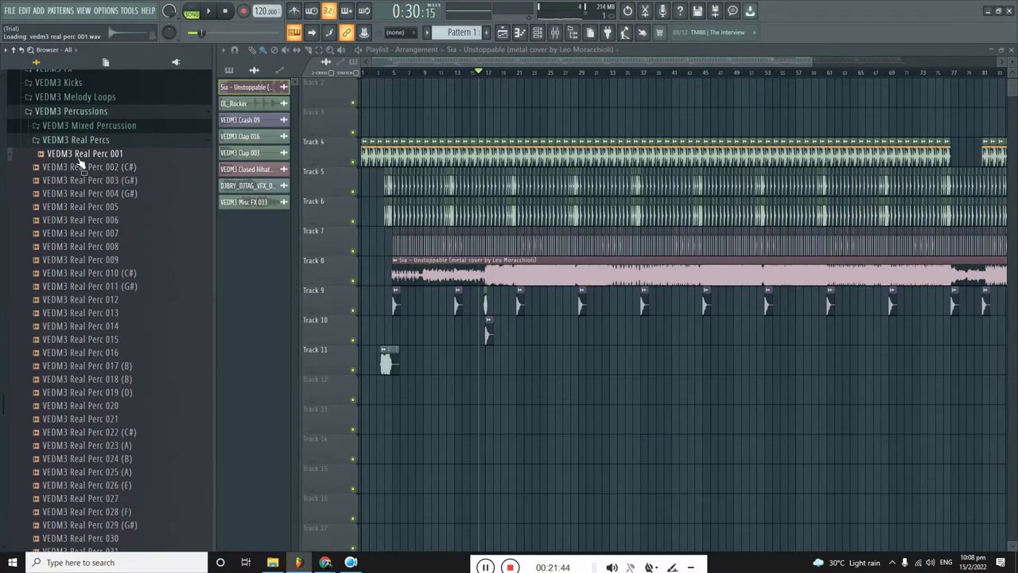
Try a VEDM3 Real Perc 001 clip on Track 10 near bar 24 and move it to Track 11 near bar 21.
{"action": "left_click_drag", "start_coordinate": [426, 266], "coordinate": [544, 332]}
{"action": "scroll", "coordinate": [538, 350], "scroll_direction": "up", "scroll_amount": 6}
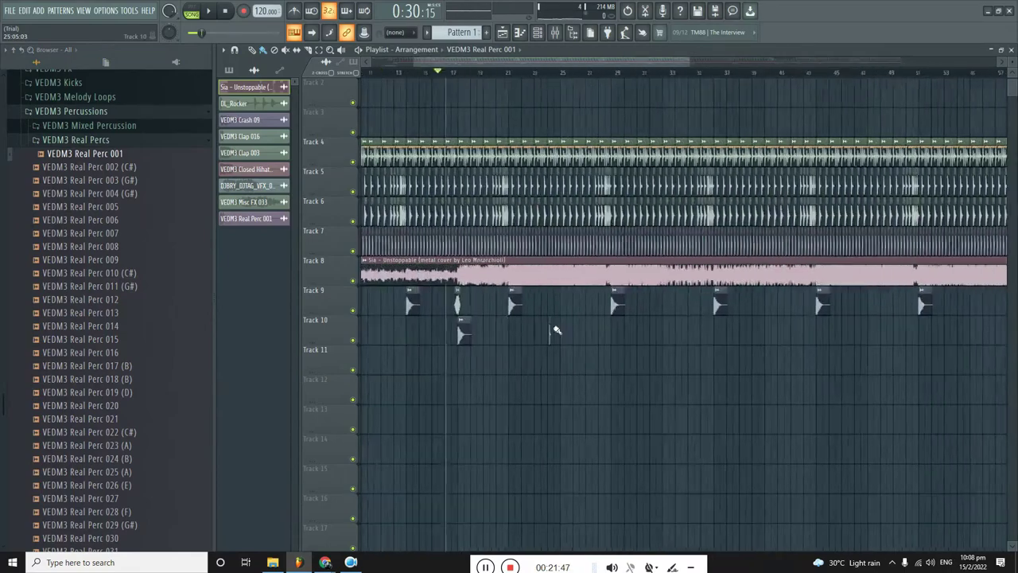
{"action": "scroll", "coordinate": [575, 273], "scroll_direction": "down", "scroll_amount": 3}
{"action": "key", "text": "space"}
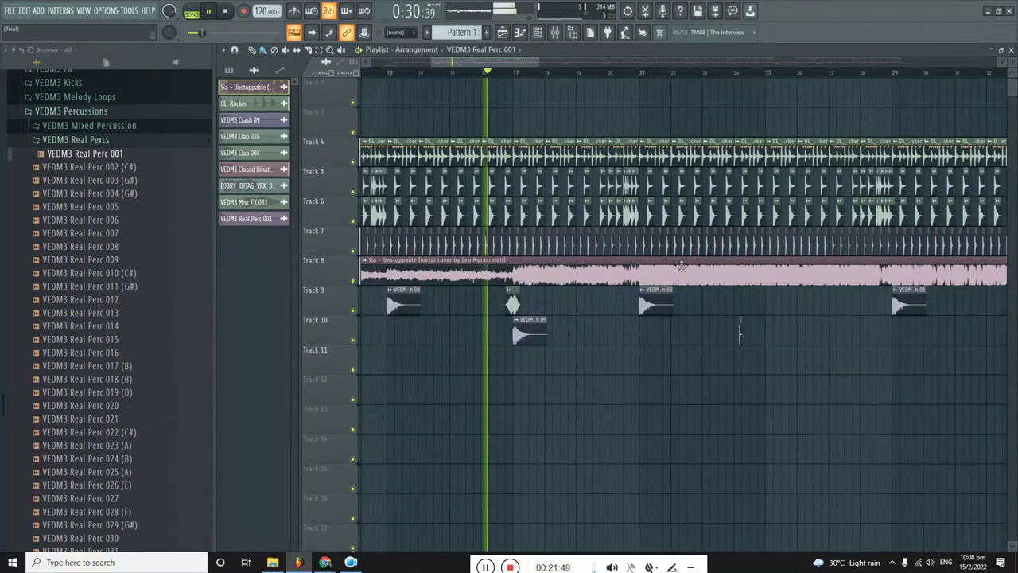
{"action": "scroll", "coordinate": [659, 271], "scroll_direction": "down", "scroll_amount": 3}
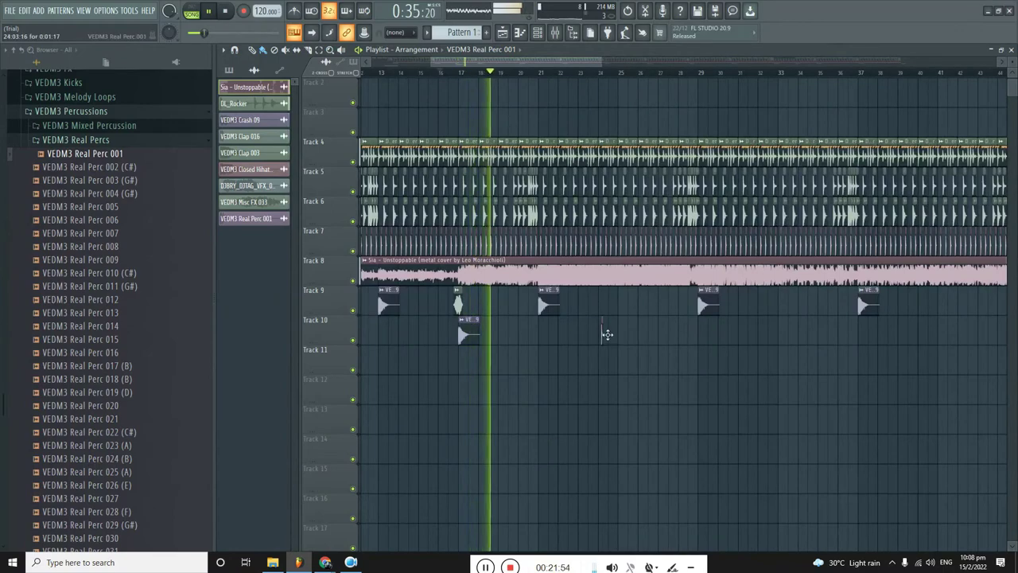
{"action": "scroll", "coordinate": [543, 366], "scroll_direction": "up", "scroll_amount": 6}
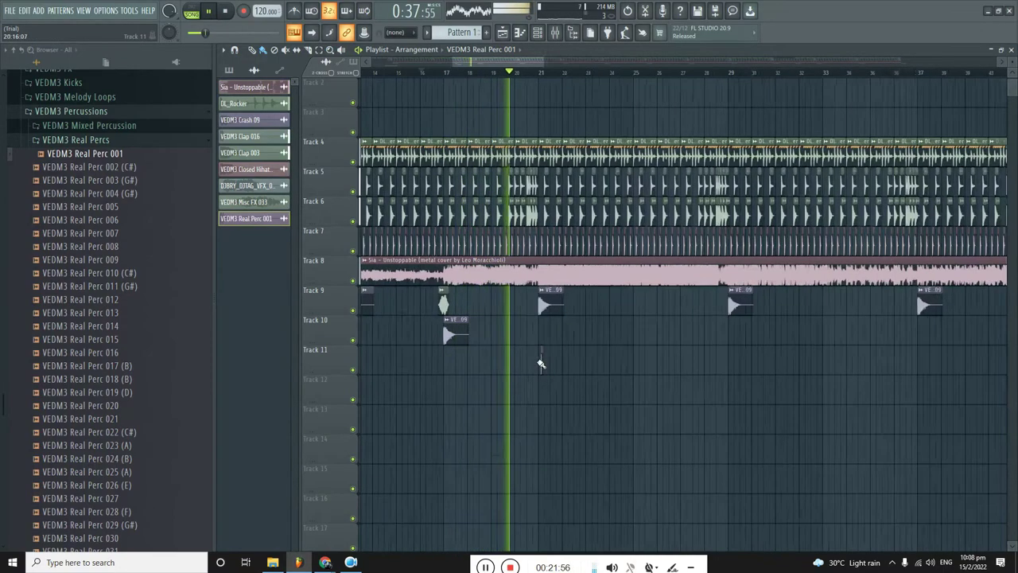
Set the playlist snap to Line and delete the trial VEDM3 Real Perc 001 clip from Track 11.
{"action": "left_click", "coordinate": [583, 365]}
{"action": "key", "text": "space"}
{"action": "left_click", "coordinate": [396, 32]}
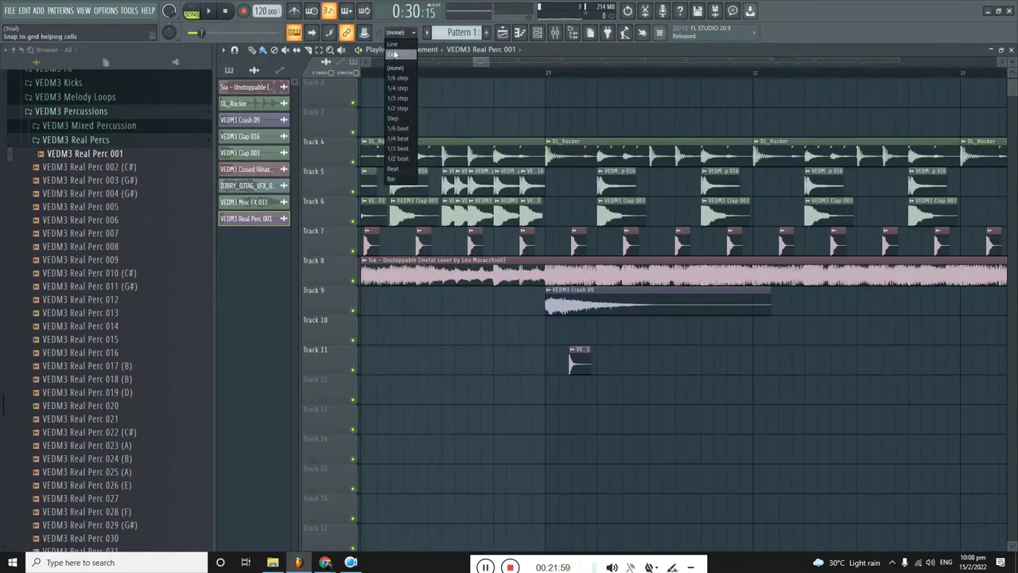
{"action": "left_click", "coordinate": [397, 42]}
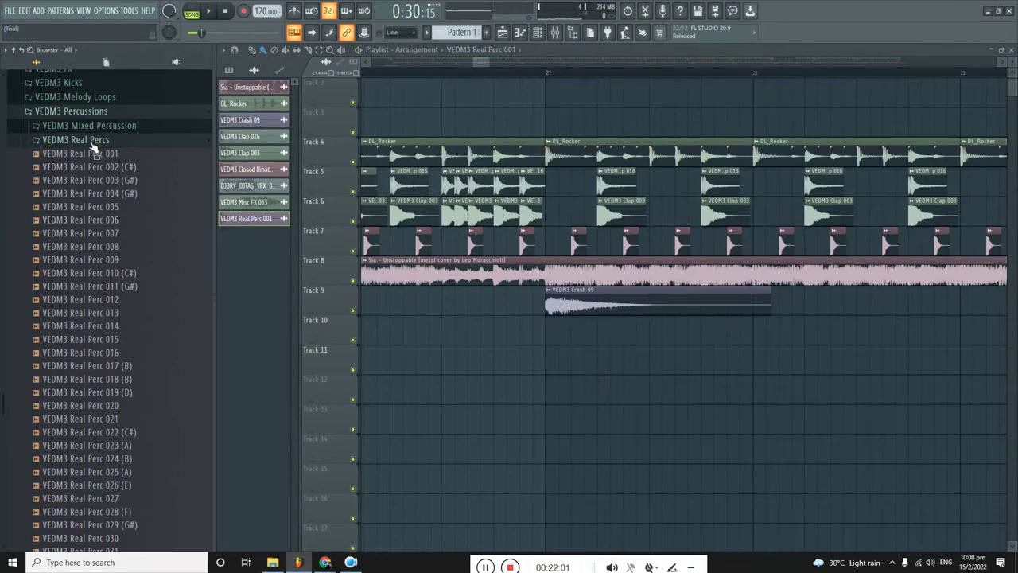
Reopen the VEDM3 Real Percs folder in the Vengeance EDM Essentials Vol 3 pack and select VEDM3 Real Perc 001.
{"action": "scroll", "coordinate": [119, 286], "scroll_direction": "up", "scroll_amount": 15}
{"action": "scroll", "coordinate": [95, 373], "scroll_direction": "down", "scroll_amount": 3}
{"action": "left_click", "coordinate": [100, 534]}
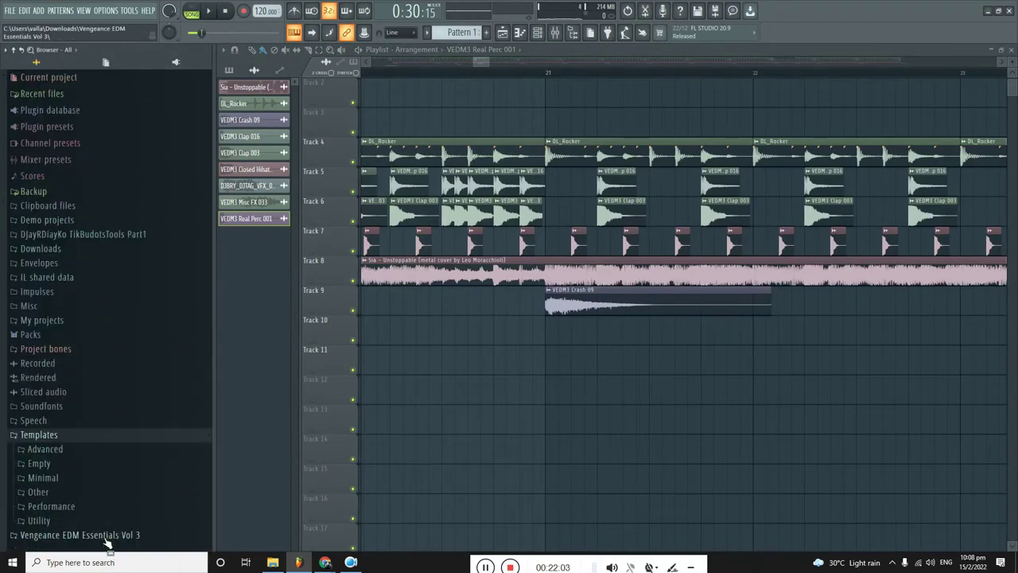
{"action": "left_click", "coordinate": [103, 536]}
{"action": "scroll", "coordinate": [103, 539], "scroll_direction": "down", "scroll_amount": 3}
{"action": "left_click", "coordinate": [95, 432]}
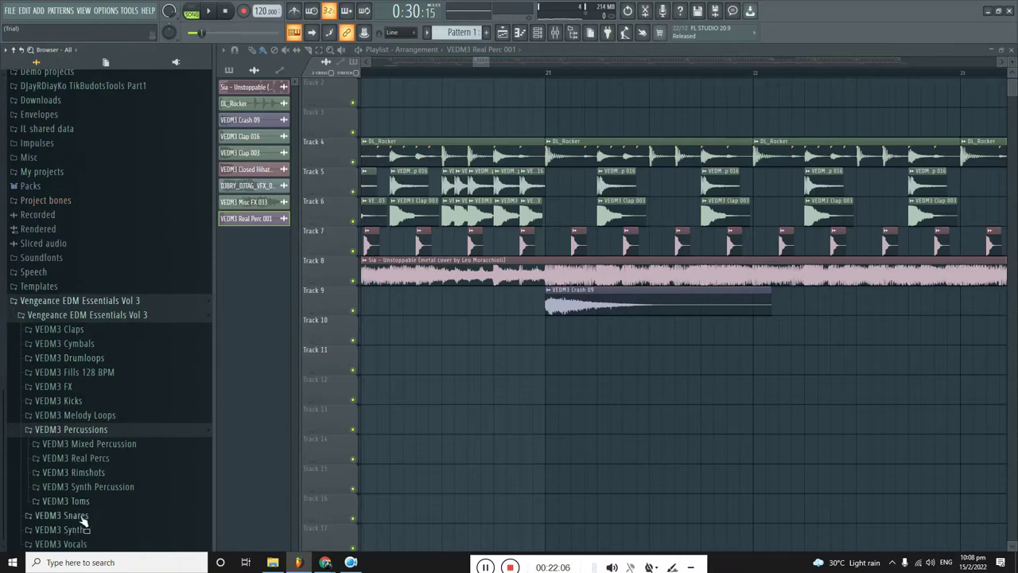
{"action": "left_click", "coordinate": [102, 460]}
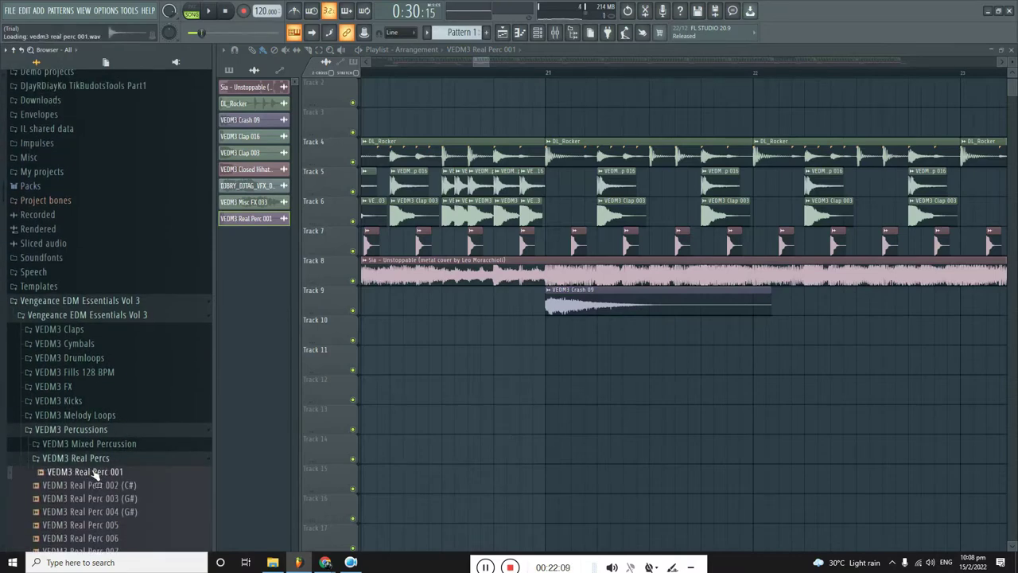
Place four VEDM3 Real Perc 001 clips one step apart on Track 11, starting at bar 21.
{"action": "left_click_drag", "start_coordinate": [547, 354], "coordinate": [547, 358]}
{"action": "scroll", "coordinate": [573, 371], "scroll_direction": "up", "scroll_amount": 3}
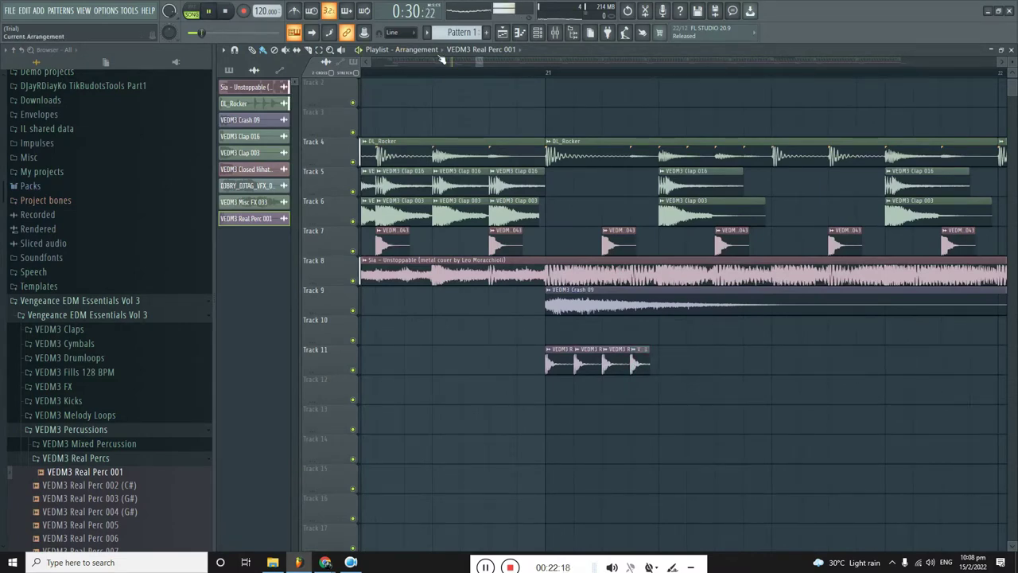
Try a 1/2 step snap for the percussion clips on Track 11 and return the snap to Line.
{"action": "left_click", "coordinate": [400, 32]}
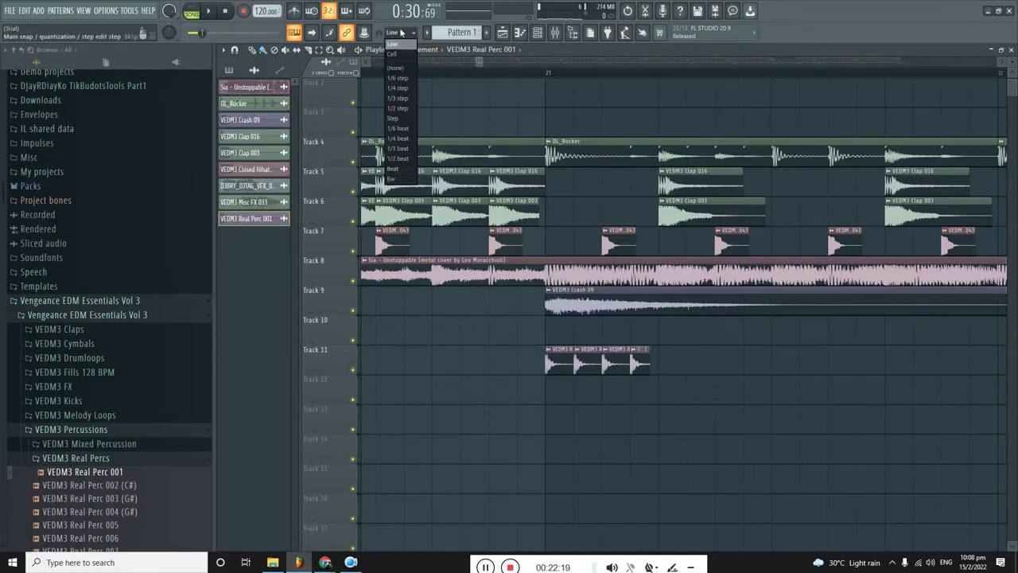
{"action": "left_click", "coordinate": [396, 108]}
{"action": "scroll", "coordinate": [588, 374], "scroll_direction": "up", "scroll_amount": 3}
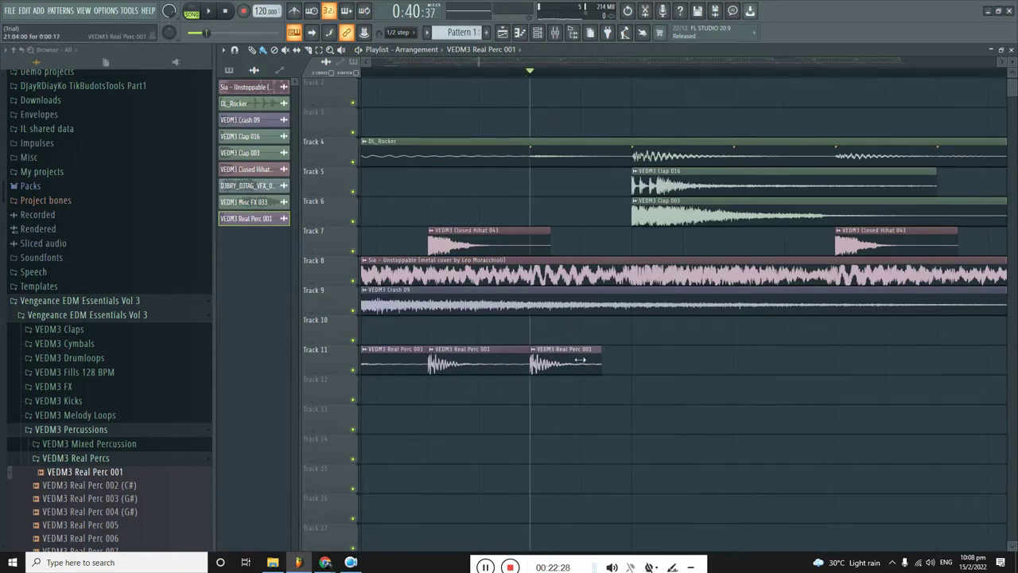
{"action": "scroll", "coordinate": [557, 362], "scroll_direction": "down", "scroll_amount": 3}
{"action": "scroll", "coordinate": [548, 366], "scroll_direction": "up", "scroll_amount": 2}
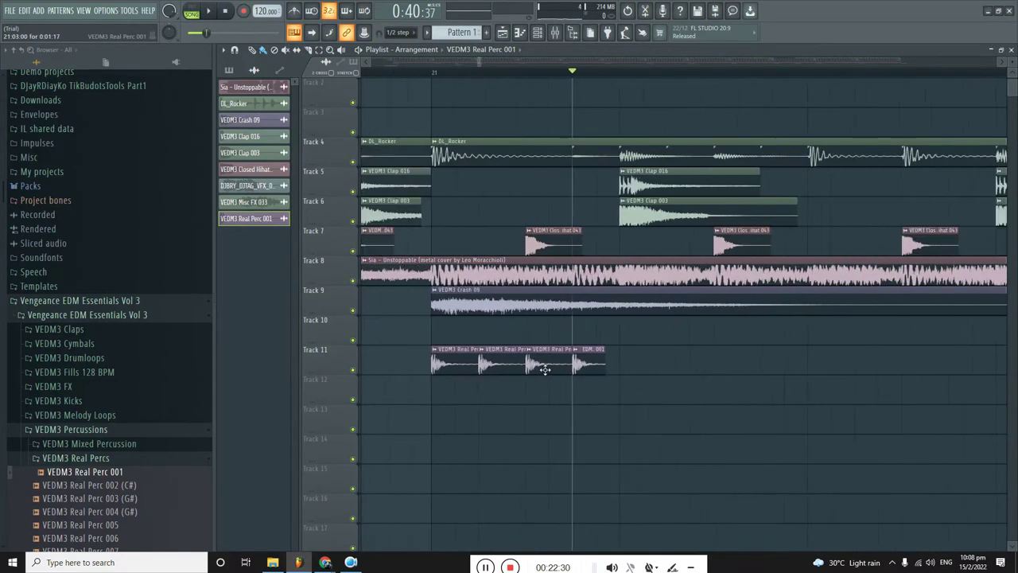
{"action": "left_click", "coordinate": [397, 32]}
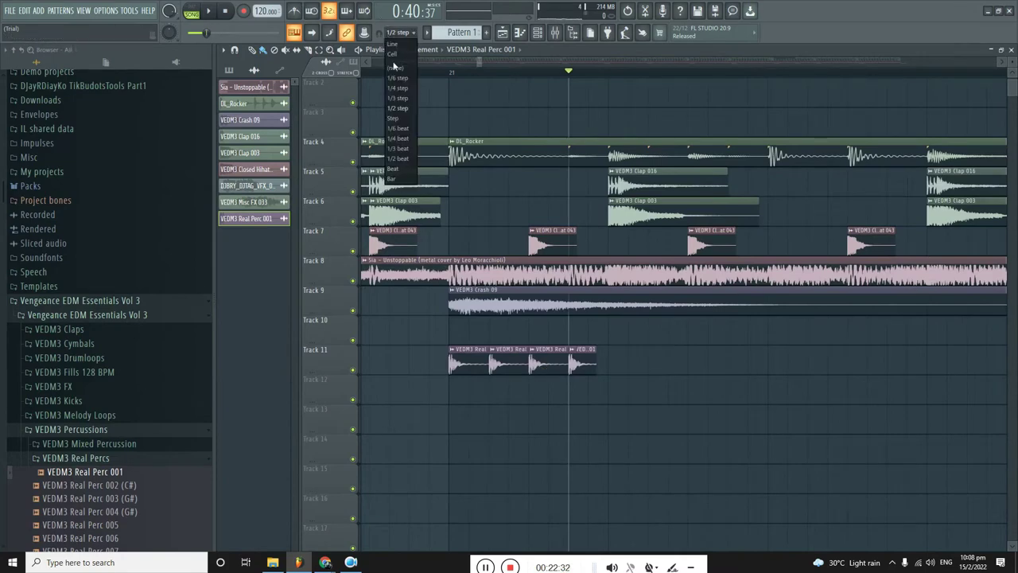
{"action": "left_click", "coordinate": [392, 45]}
Undo the last edit to the percussion clips on Track 11 and add a fifth VEDM3 Real Perc 001 clip at 21:05.
{"action": "scroll", "coordinate": [586, 371], "scroll_direction": "up", "scroll_amount": 2}
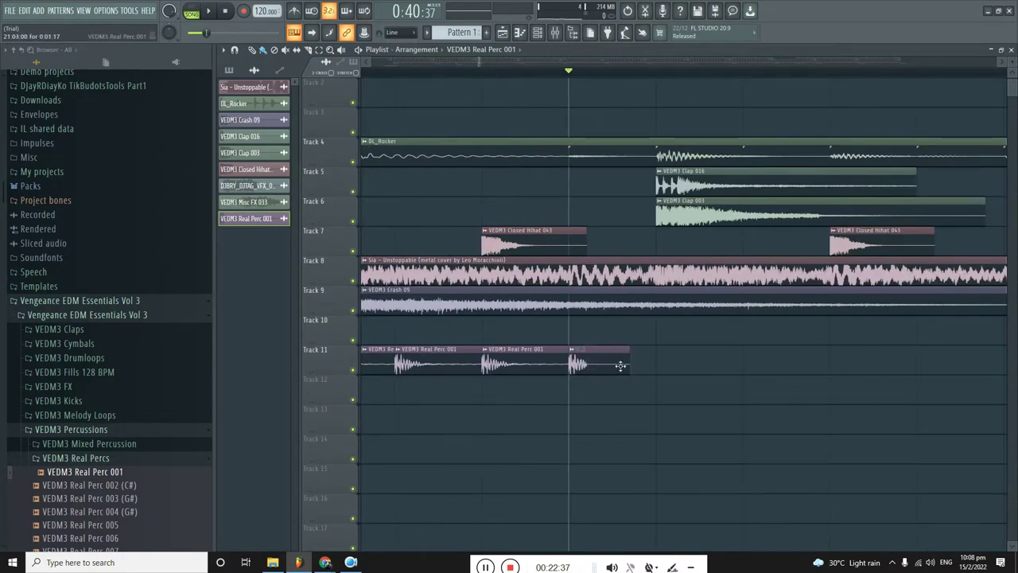
{"action": "key", "text": "ctrl+z"}
{"action": "scroll", "coordinate": [562, 369], "scroll_direction": "down", "scroll_amount": 2}
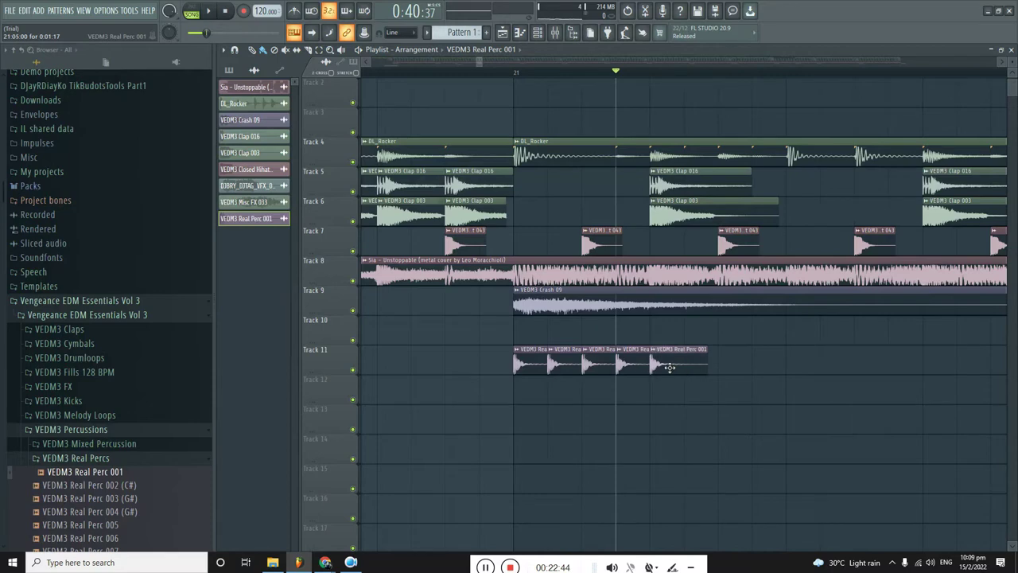
{"action": "scroll", "coordinate": [663, 366], "scroll_direction": "down", "scroll_amount": 3}
{"action": "scroll", "coordinate": [662, 370], "scroll_direction": "up", "scroll_amount": 4}
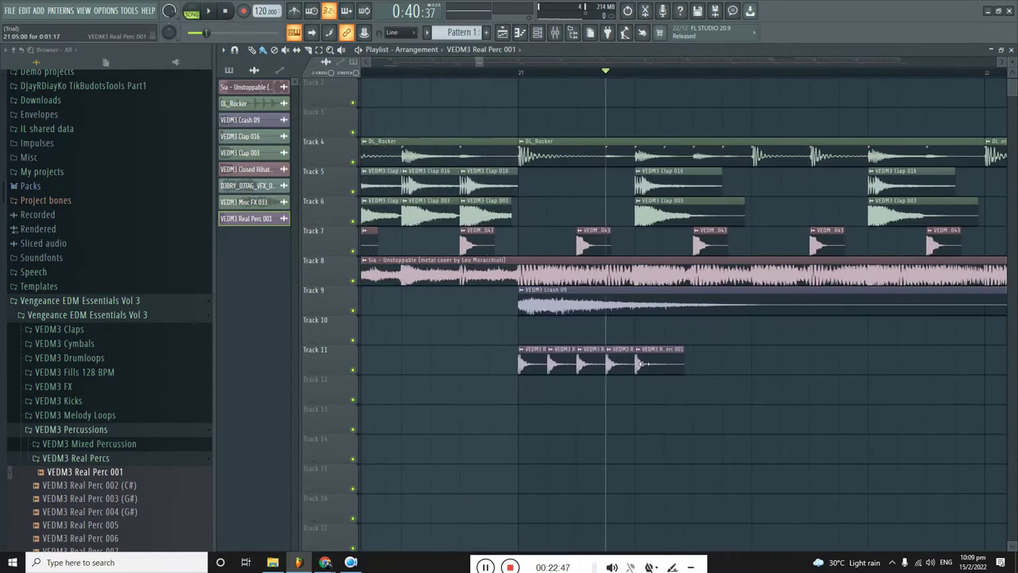
Delete the VEDM3 Real Perc 001 clip at 21:05 on Track 11 and play back the other hits around bar 21.
{"action": "right_click", "coordinate": [660, 370]}
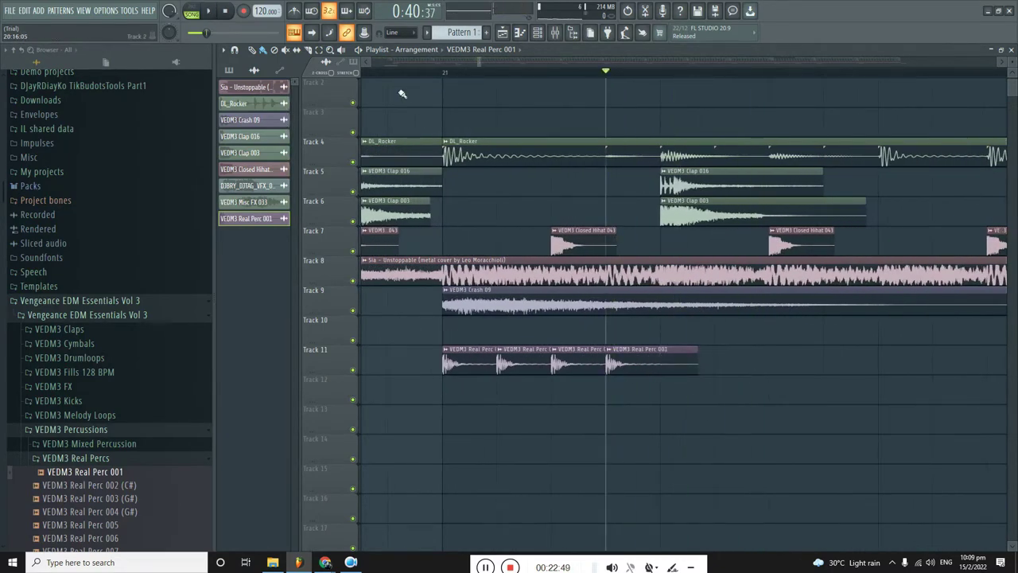
{"action": "scroll", "coordinate": [401, 94], "scroll_direction": "down", "scroll_amount": 2}
{"action": "key", "text": "space"}
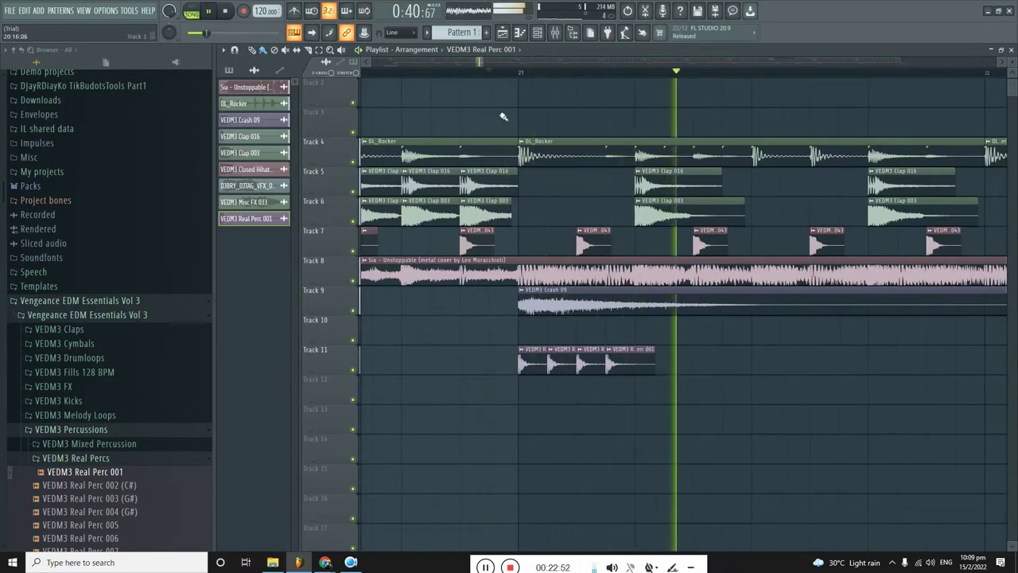
{"action": "scroll", "coordinate": [502, 117], "scroll_direction": "down", "scroll_amount": 2}
{"action": "key", "text": "space"}
{"action": "key", "text": "space"}
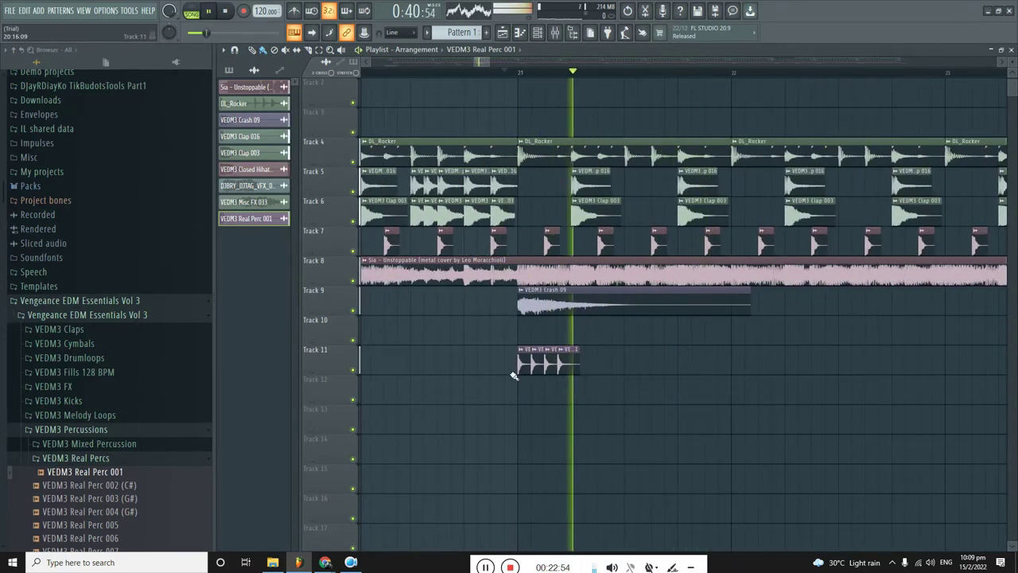
{"action": "scroll", "coordinate": [513, 376], "scroll_direction": "up", "scroll_amount": 2}
{"action": "key", "text": "space"}
{"action": "scroll", "coordinate": [574, 364], "scroll_direction": "down", "scroll_amount": 2}
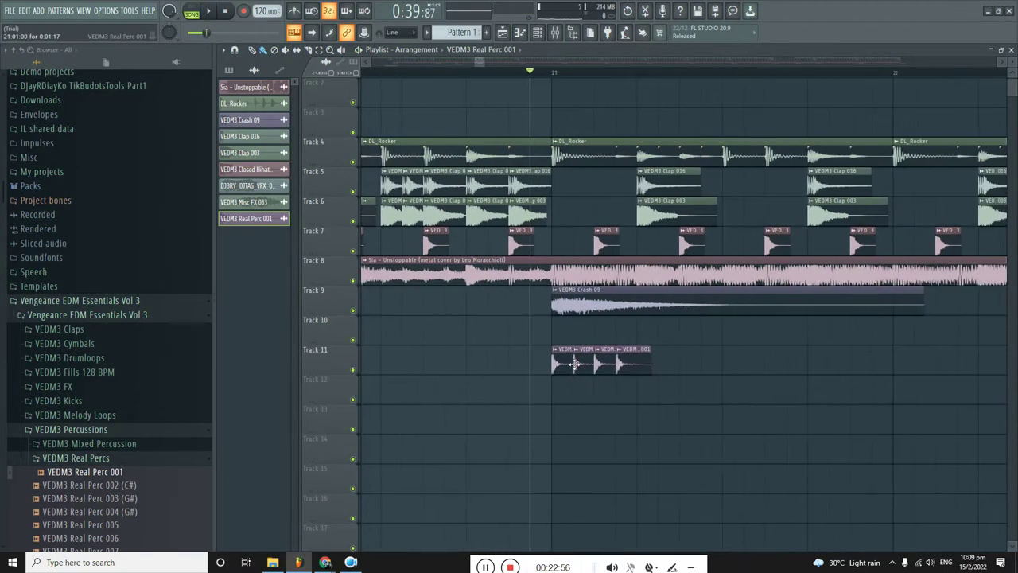
{"action": "key", "text": "space"}
{"action": "scroll", "coordinate": [580, 362], "scroll_direction": "down", "scroll_amount": 2}
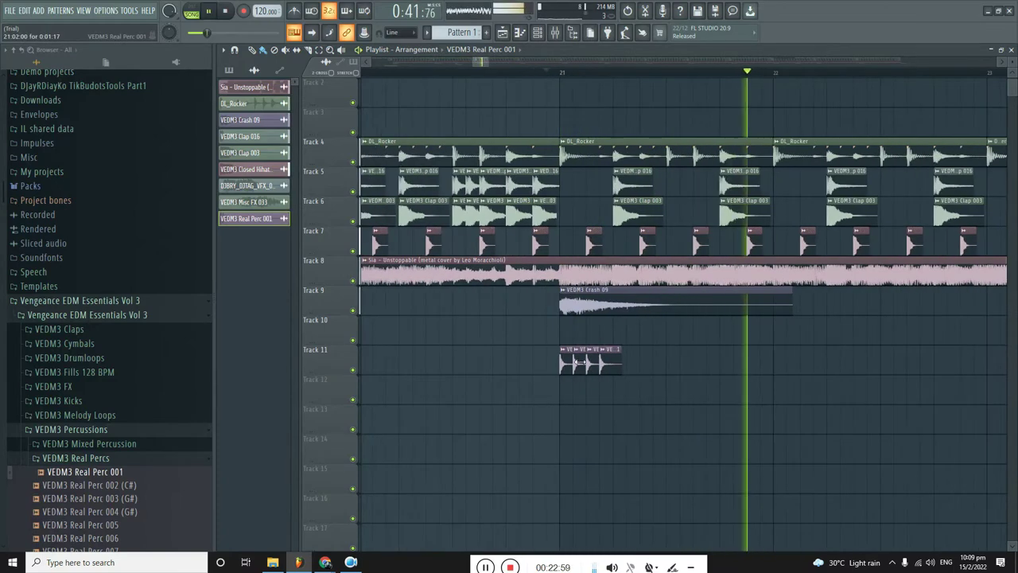
Spread the Track 11 percussion hits over steps 1, 5, 9, 13, 14 and 15 of bar 21 and duplicate the pattern into bar 22.
{"action": "key", "text": "space"}
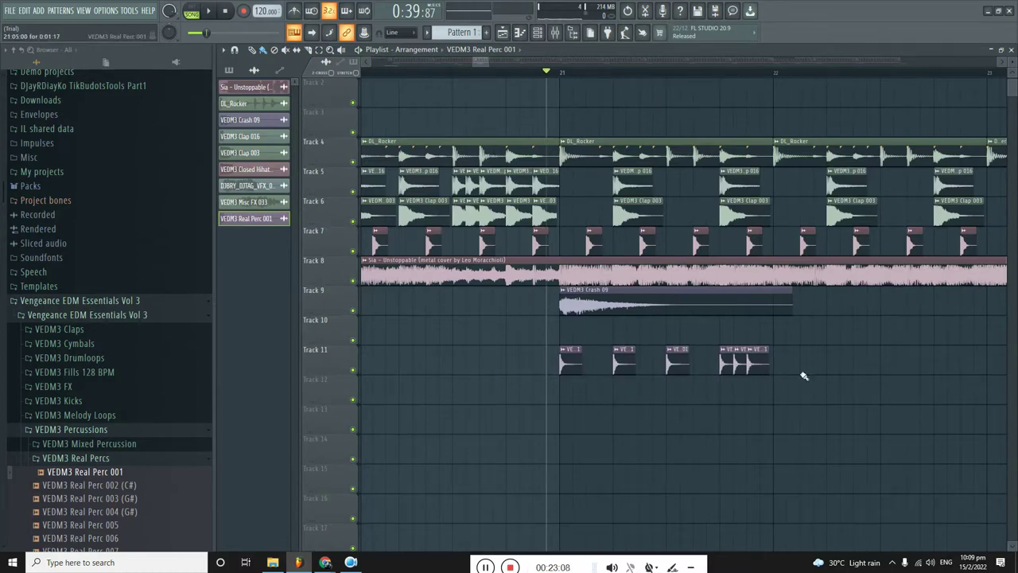
{"action": "left_click_drag", "start_coordinate": [803, 375], "coordinate": [534, 391]}
{"action": "key", "text": "ctrl+b"}
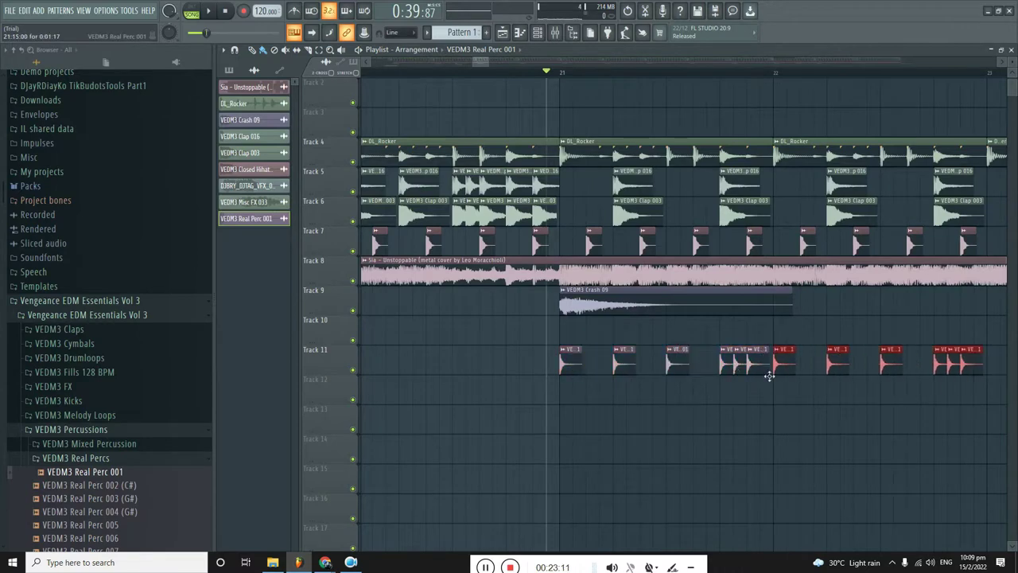
Play back the percussion pattern in bars 21 and 22 and check the VEDM3 Real Perc 001 sample settings.
{"action": "scroll", "coordinate": [763, 373], "scroll_direction": "up", "scroll_amount": 2}
{"action": "key", "text": "space"}
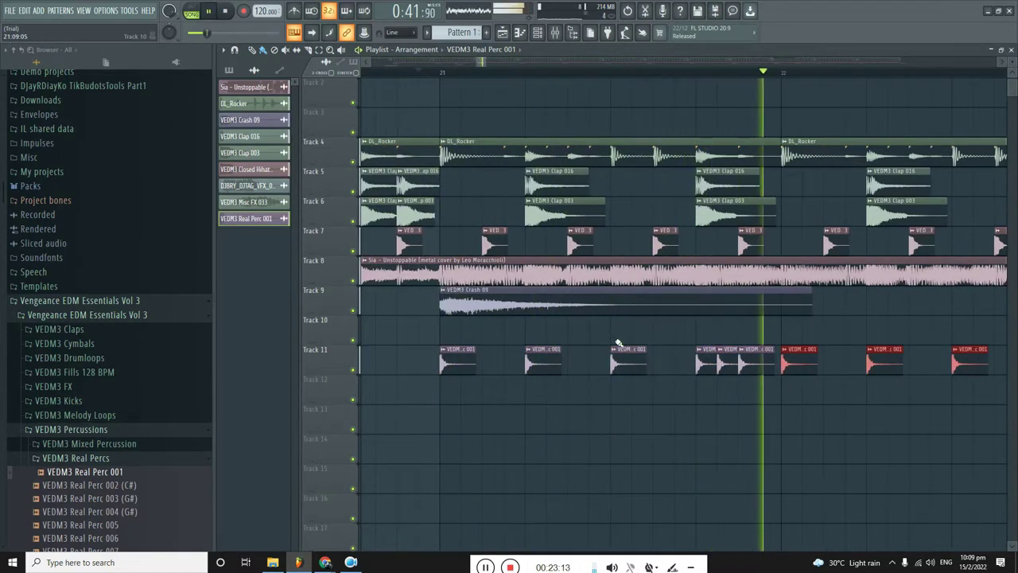
{"action": "scroll", "coordinate": [618, 343], "scroll_direction": "down", "scroll_amount": 3}
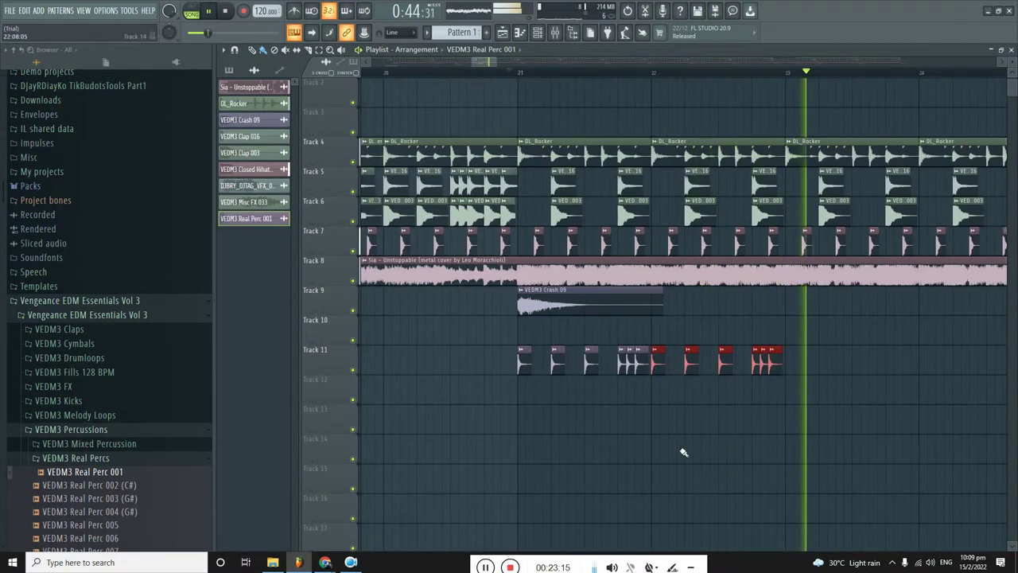
{"action": "key", "text": "space"}
{"action": "scroll", "coordinate": [529, 413], "scroll_direction": "up", "scroll_amount": 3}
{"action": "double_click", "coordinate": [552, 374]}
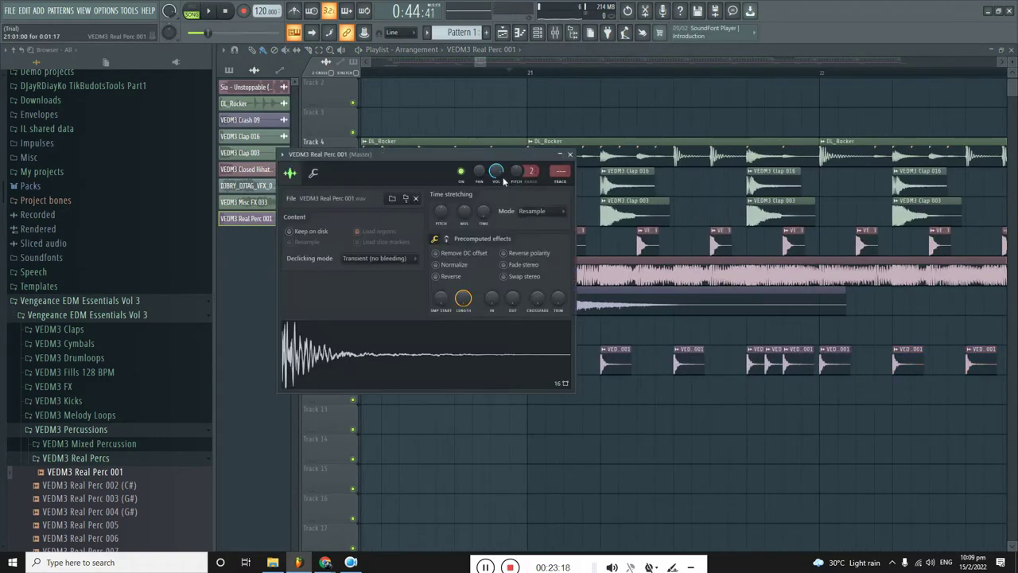
{"action": "left_click", "coordinate": [570, 154]}
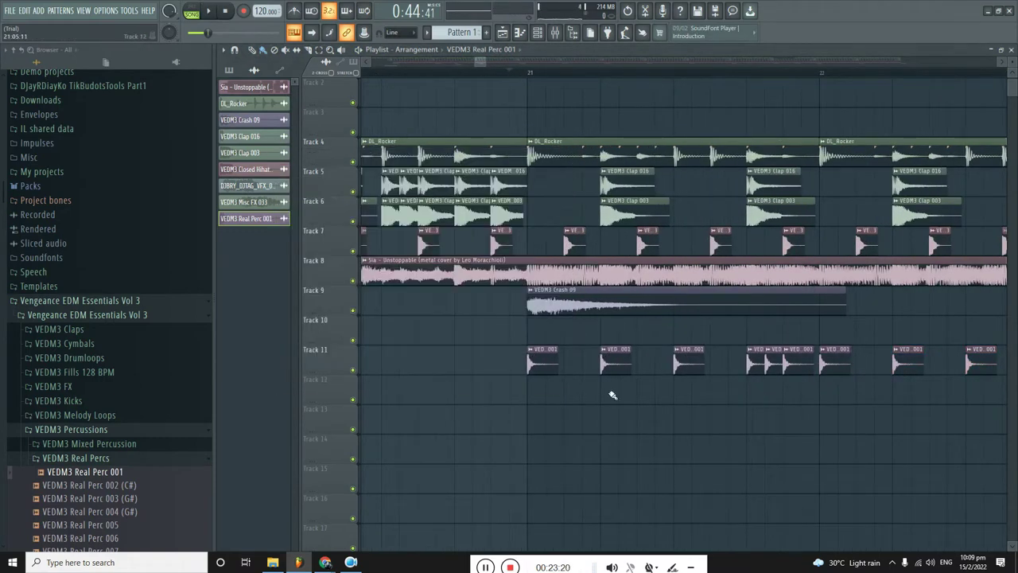
Select all percussion clips in bars 21 and 22 on Track 11 and shorten them to less than one step.
{"action": "scroll", "coordinate": [634, 391], "scroll_direction": "down", "scroll_amount": 3}
{"action": "left_click_drag", "start_coordinate": [734, 315], "coordinate": [867, 403]}
{"action": "scroll", "coordinate": [832, 350], "scroll_direction": "up", "scroll_amount": 4}
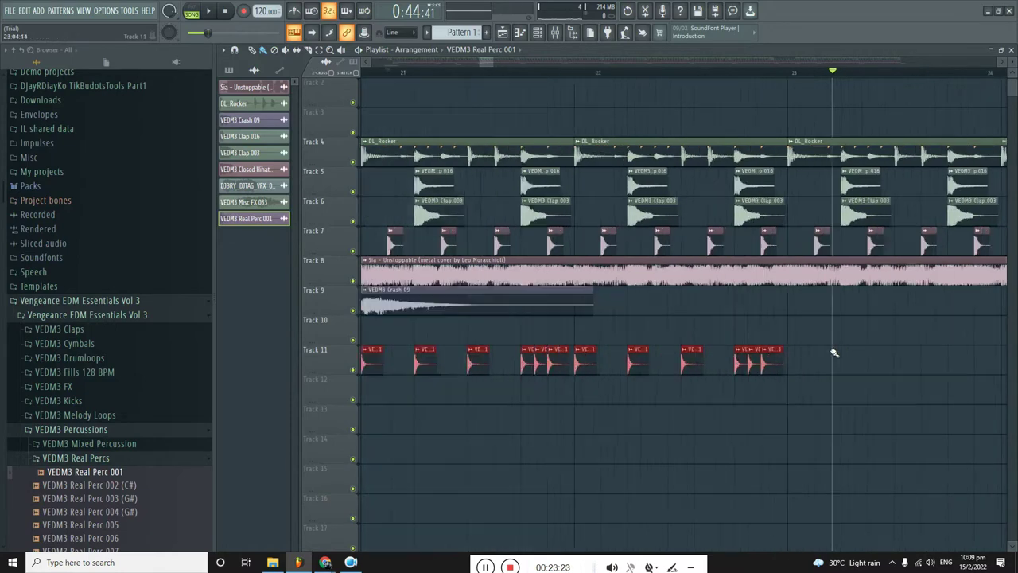
{"action": "scroll", "coordinate": [787, 367], "scroll_direction": "up", "scroll_amount": 1}
{"action": "left_click_drag", "start_coordinate": [811, 360], "coordinate": [766, 359]}
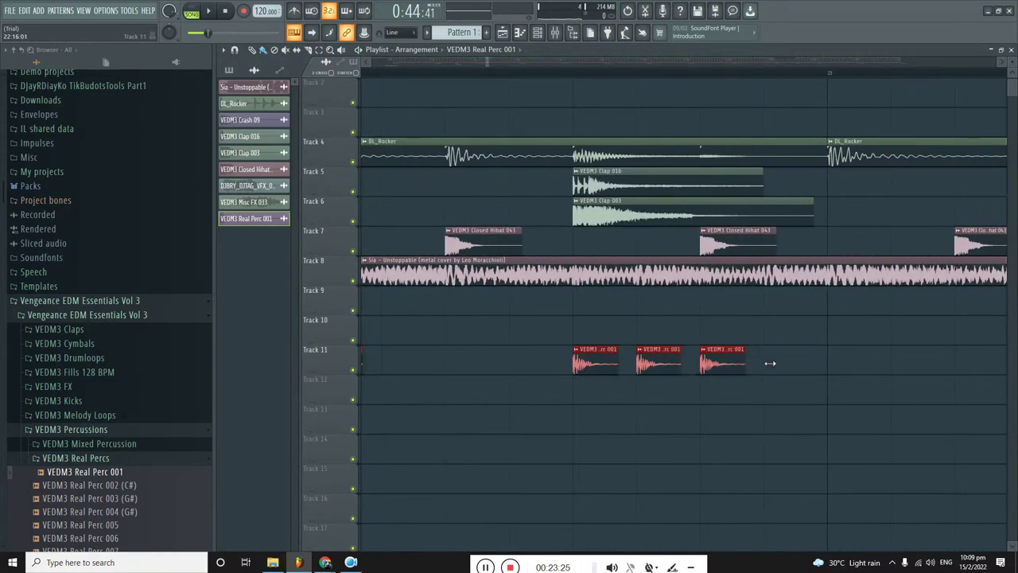
Play back the shortened percussion hits from just before bar 21.
{"action": "scroll", "coordinate": [763, 360], "scroll_direction": "down", "scroll_amount": 4}
{"action": "left_click", "coordinate": [489, 74]}
{"action": "key", "text": "space"}
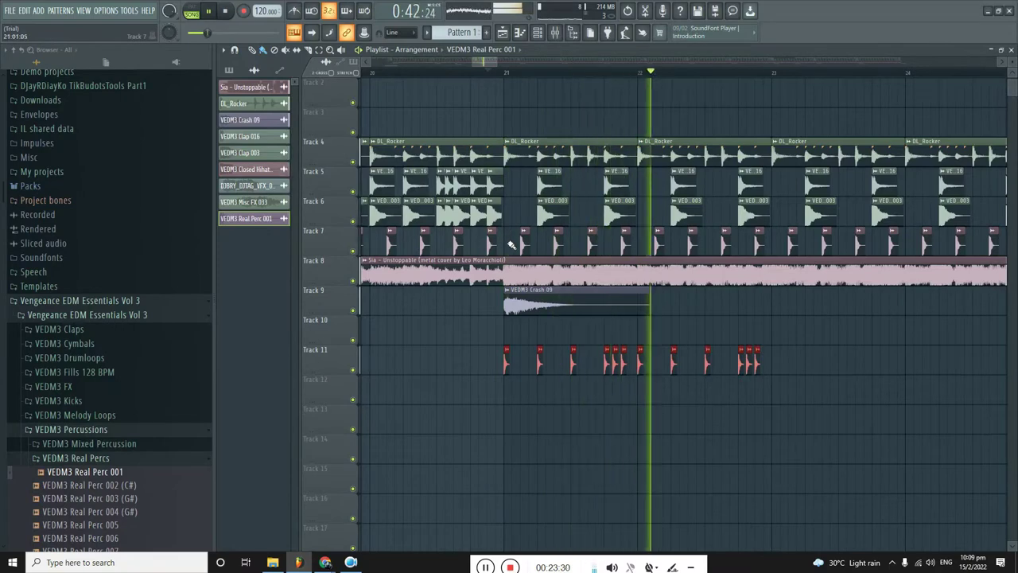
{"action": "scroll", "coordinate": [647, 352], "scroll_direction": "up", "scroll_amount": 4}
{"action": "key", "text": "space"}
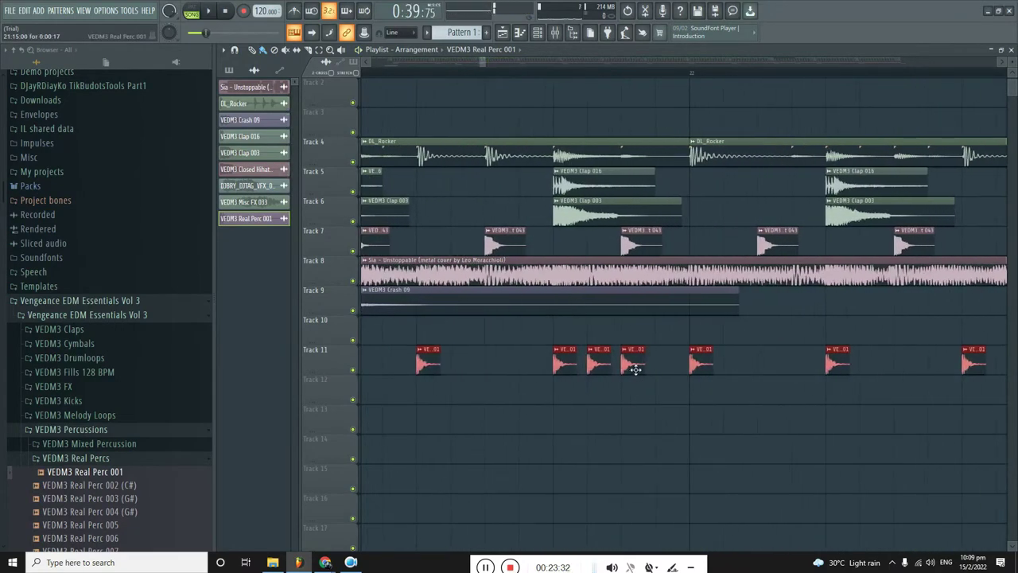
Undo a trial clone of the selected percussion clips and add a VEDM3 Real Perc 001 clip at 21:16 on Track 11.
{"action": "left_click_drag", "start_coordinate": [633, 365], "coordinate": [664, 368]}
{"action": "key", "text": "ctrl+z"}
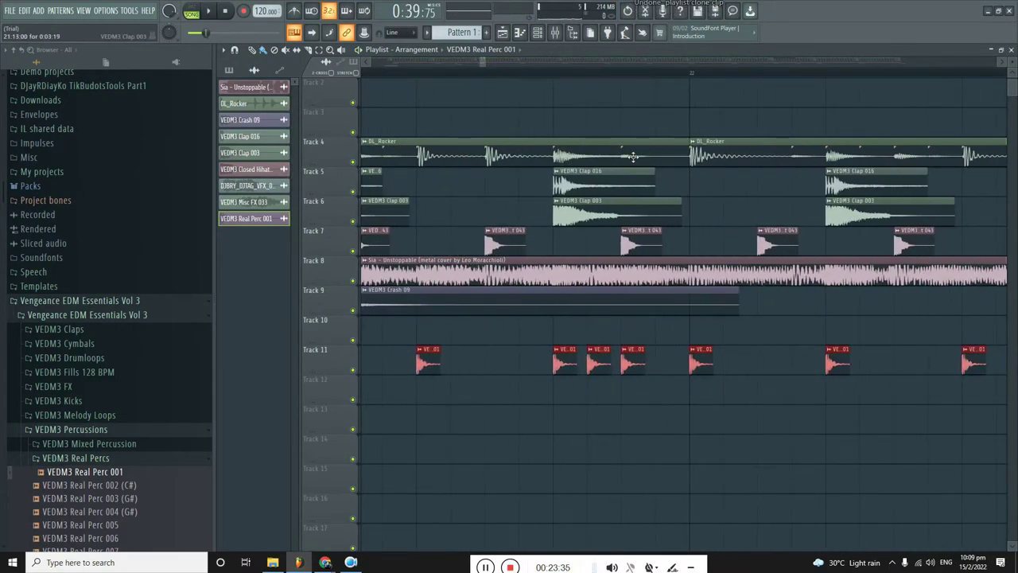
{"action": "left_click", "coordinate": [614, 74]}
{"action": "scroll", "coordinate": [629, 341], "scroll_direction": "up", "scroll_amount": 1}
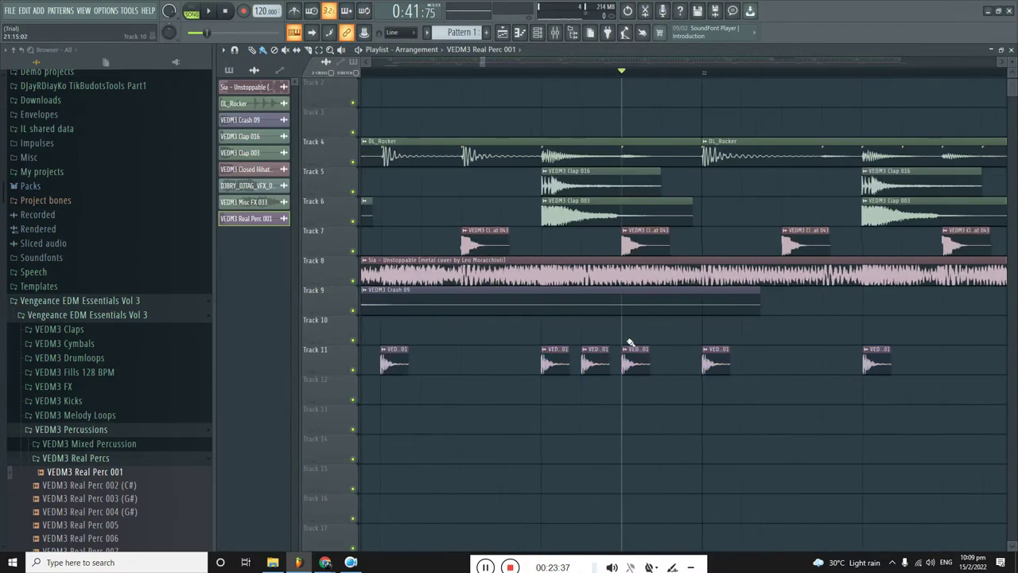
{"action": "left_click", "coordinate": [675, 359]}
Play back bars 21 and 22 and add a matching VEDM3 Real Perc 001 clip at 22:16 on Track 11.
{"action": "scroll", "coordinate": [685, 359], "scroll_direction": "down", "scroll_amount": 4}
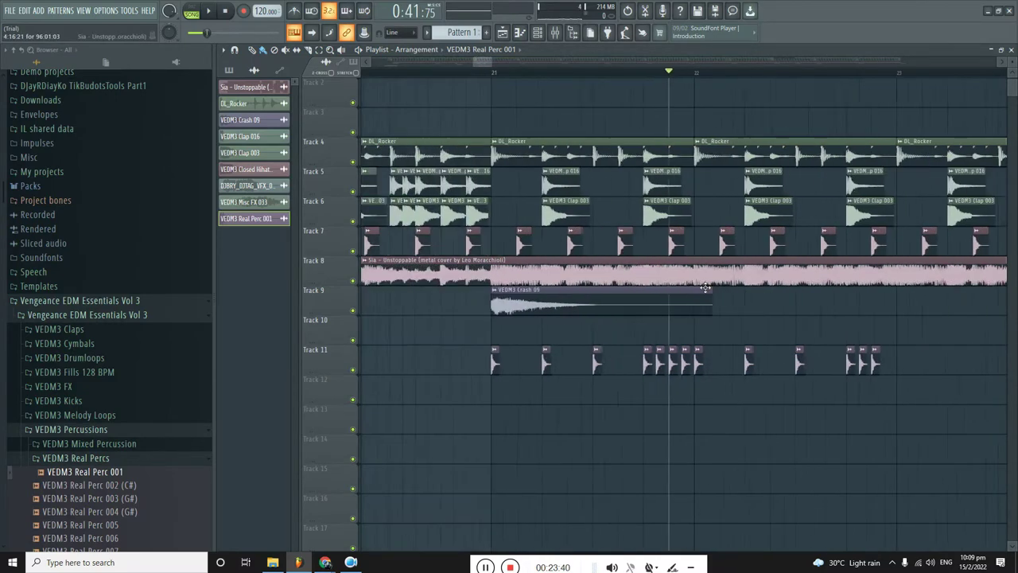
{"action": "left_click", "coordinate": [523, 74]}
{"action": "key", "text": "space"}
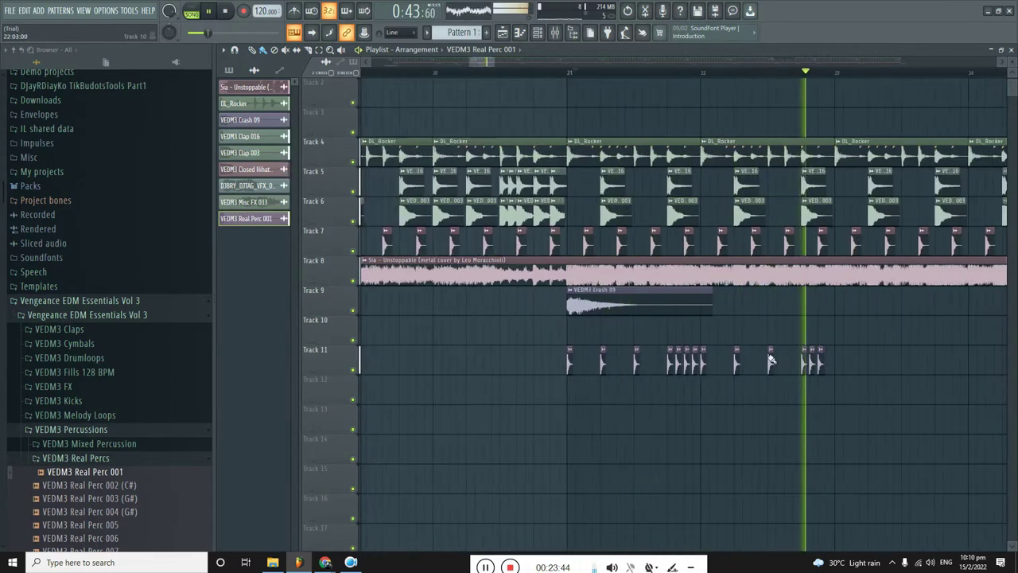
{"action": "key", "text": "space"}
{"action": "scroll", "coordinate": [804, 372], "scroll_direction": "up", "scroll_amount": 1}
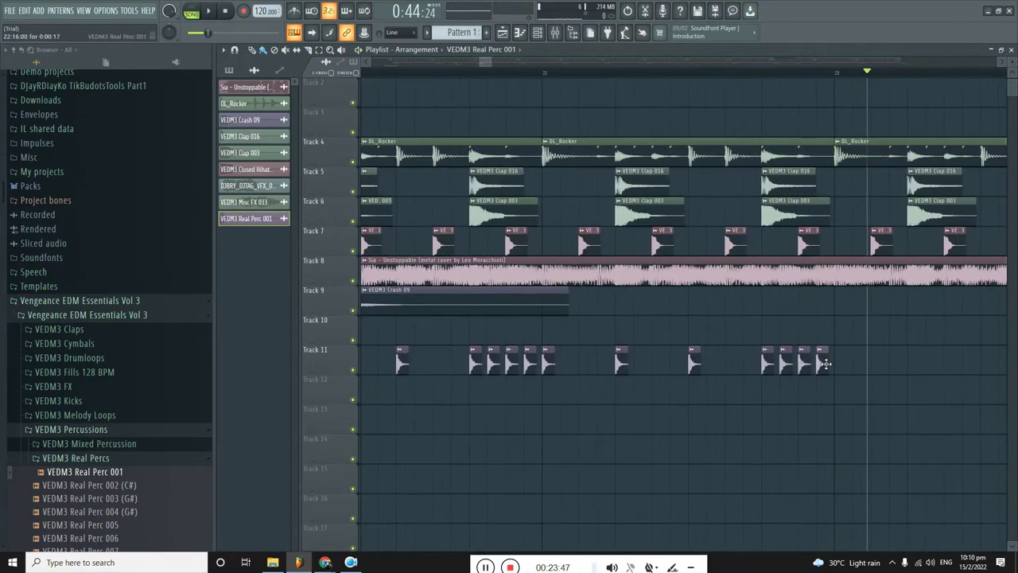
Duplicate the Track 11 percussion pattern of bars 21 and 22 and align the copy to the start of bar 23.
{"action": "scroll", "coordinate": [825, 363], "scroll_direction": "down", "scroll_amount": 2}
{"action": "left_click_drag", "start_coordinate": [963, 313], "coordinate": [668, 366]}
{"action": "scroll", "coordinate": [509, 366], "scroll_direction": "up", "scroll_amount": 3}
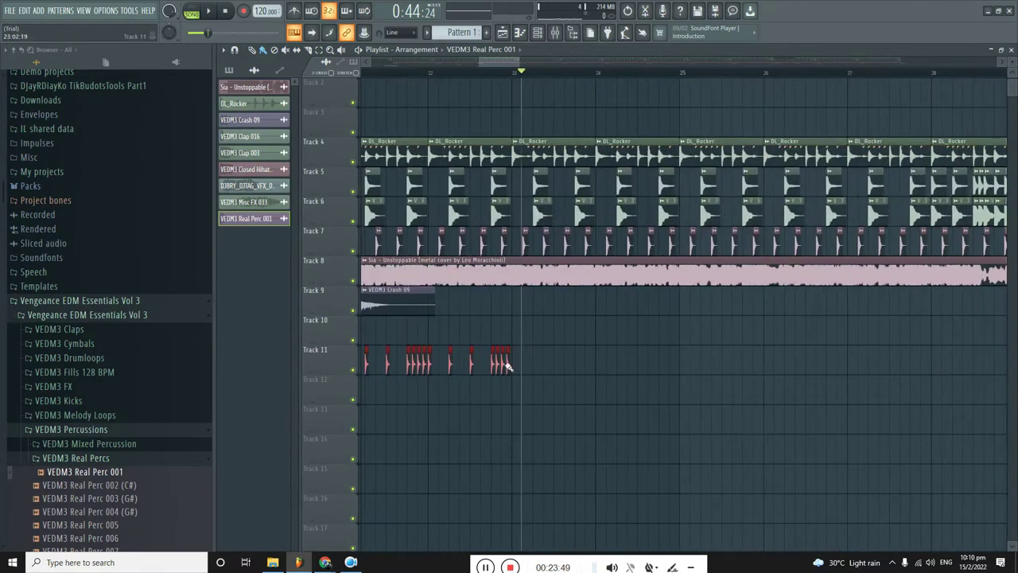
{"action": "left_click_drag", "start_coordinate": [503, 364], "coordinate": [611, 359]}
{"action": "scroll", "coordinate": [611, 359], "scroll_direction": "up", "scroll_amount": 2}
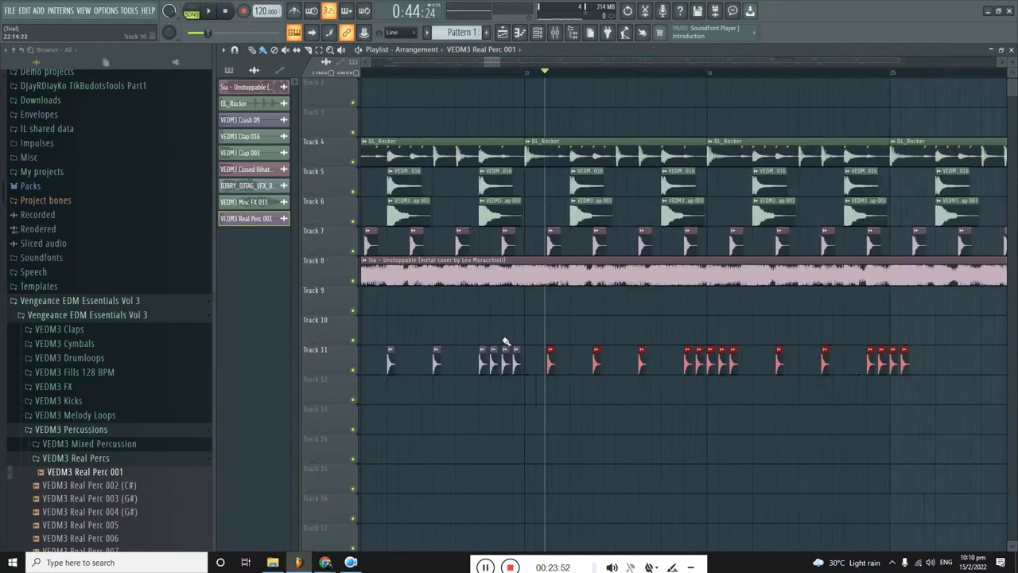
{"action": "scroll", "coordinate": [628, 368], "scroll_direction": "down", "scroll_amount": 5}
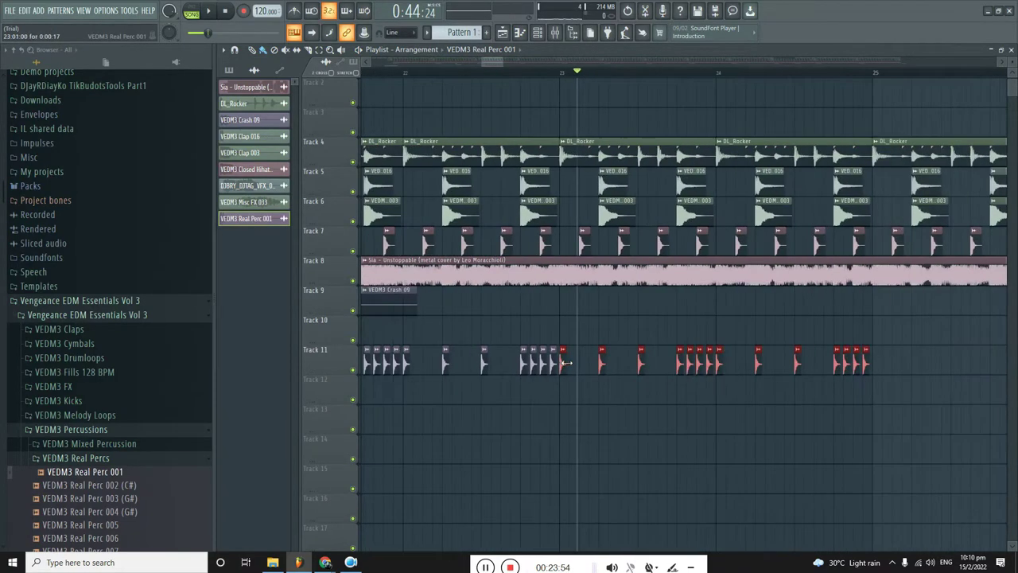
Duplicate the four-bar percussion pattern of bars 21 to 24 on Track 11 and align the copy to the start of bar 25.
{"action": "key", "text": "space"}
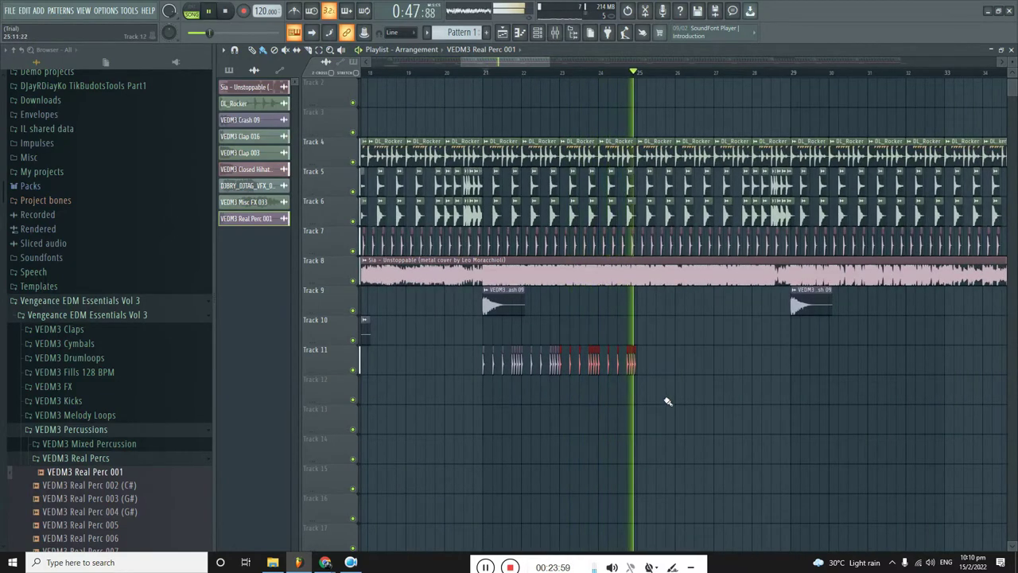
{"action": "key", "text": "space"}
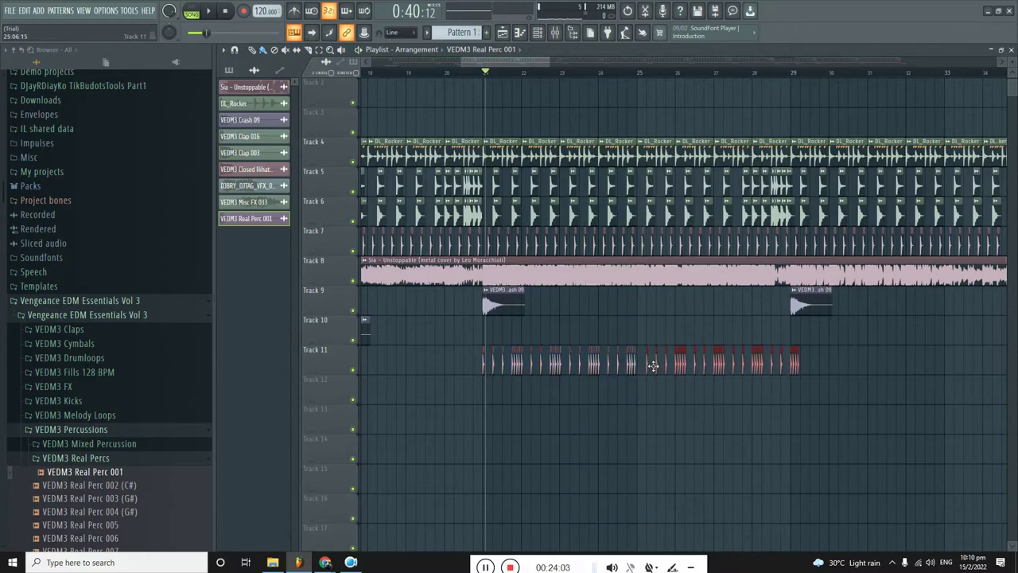
{"action": "scroll", "coordinate": [676, 366], "scroll_direction": "up", "scroll_amount": 5}
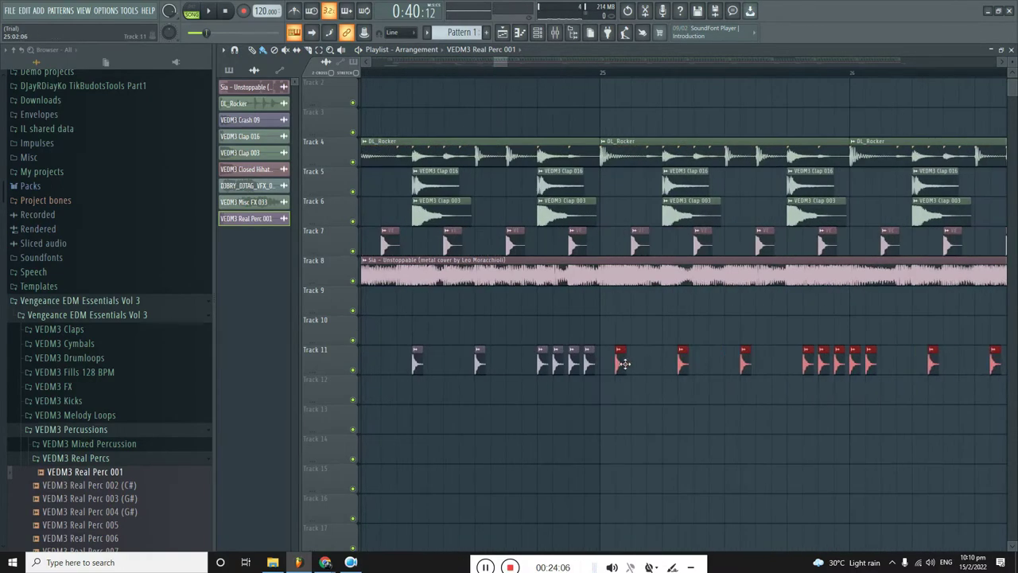
{"action": "scroll", "coordinate": [557, 296], "scroll_direction": "down", "scroll_amount": 5}
{"action": "key", "text": "space"}
{"action": "scroll", "coordinate": [677, 363], "scroll_direction": "up", "scroll_amount": 4}
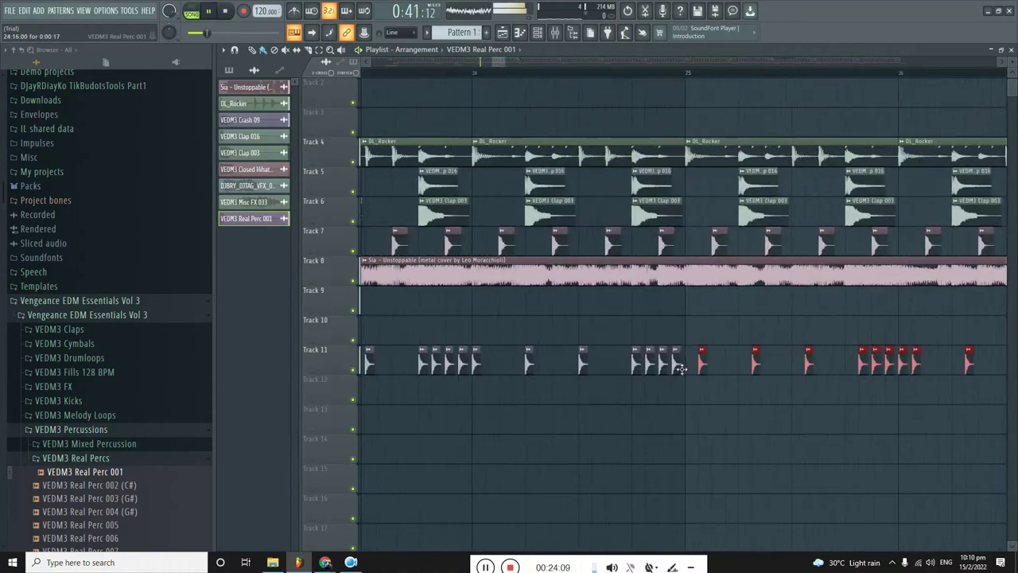
{"action": "scroll", "coordinate": [716, 366], "scroll_direction": "down", "scroll_amount": 5}
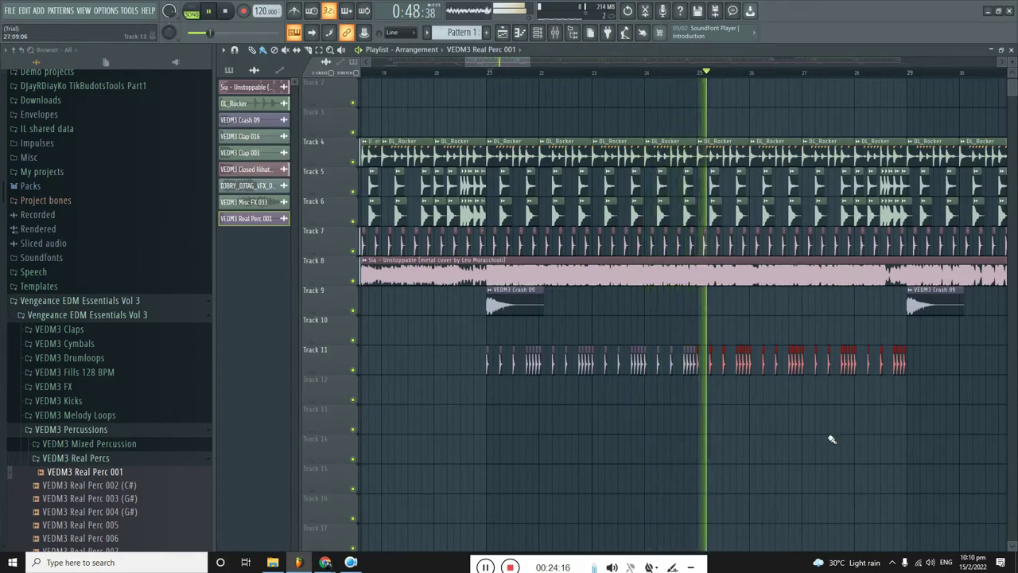
Listen to the extended percussion section on Track 11 through to the crash at bar 29.
{"action": "scroll", "coordinate": [786, 420], "scroll_direction": "down", "scroll_amount": 6}
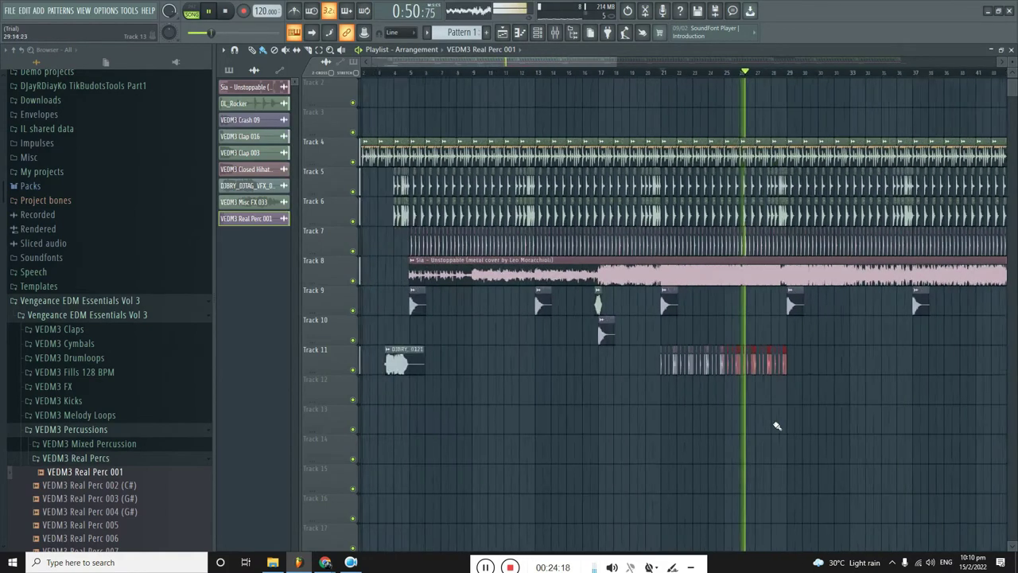
{"action": "scroll", "coordinate": [787, 431], "scroll_direction": "up", "scroll_amount": 4}
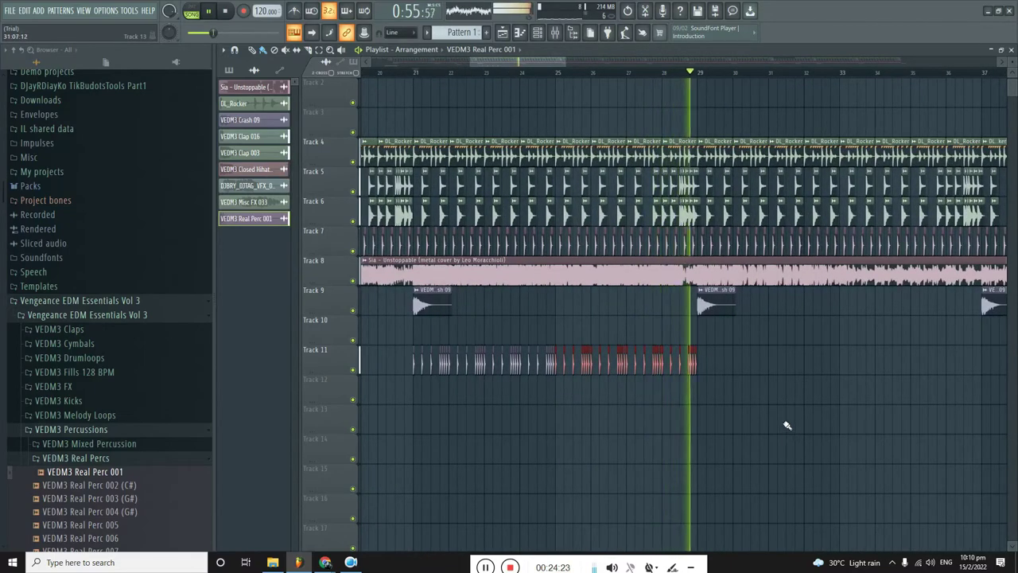
{"action": "scroll", "coordinate": [785, 422], "scroll_direction": "down", "scroll_amount": 2}
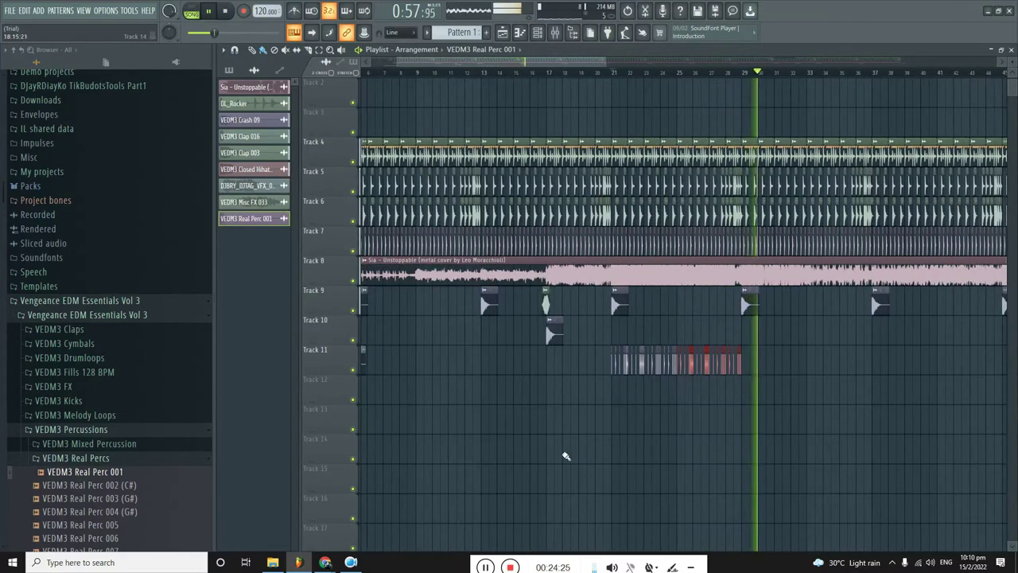
{"action": "scroll", "coordinate": [497, 445], "scroll_direction": "down", "scroll_amount": 1}
Stop playback and audition samples in the VEDM3 Real Percs folder, including VEDM3 Real Perc 013, 030, 034 (G#), 036 and 037 (B).
{"action": "scroll", "coordinate": [113, 413], "scroll_direction": "down", "scroll_amount": 5}
{"action": "left_click", "coordinate": [114, 390]}
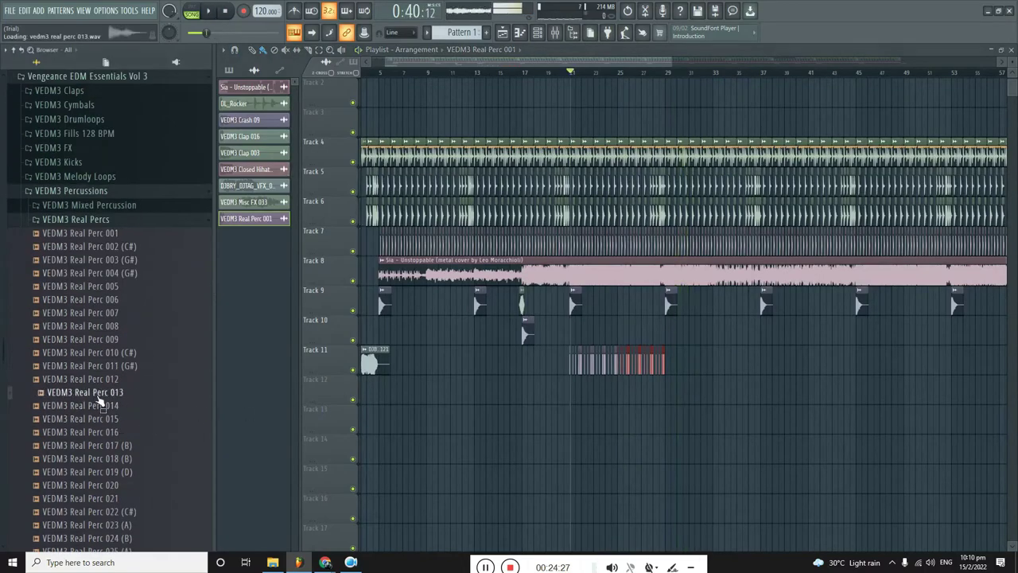
{"action": "left_click", "coordinate": [113, 507]}
{"action": "key", "text": "alt+Tab"}
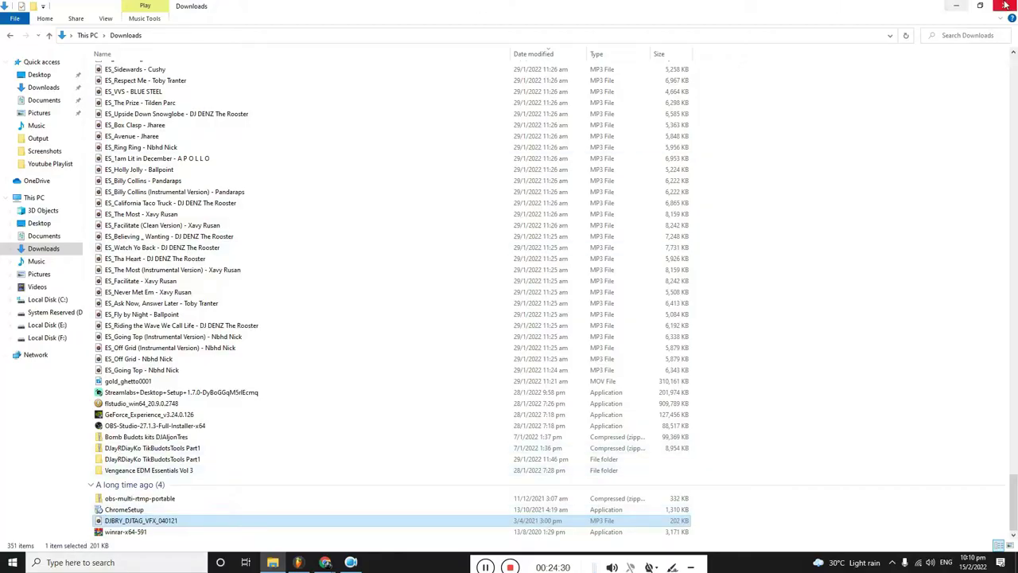
{"action": "left_click", "coordinate": [955, 7]}
{"action": "left_click", "coordinate": [54, 473]}
{"action": "scroll", "coordinate": [72, 413], "scroll_direction": "down", "scroll_amount": 6}
{"action": "left_click", "coordinate": [80, 353]}
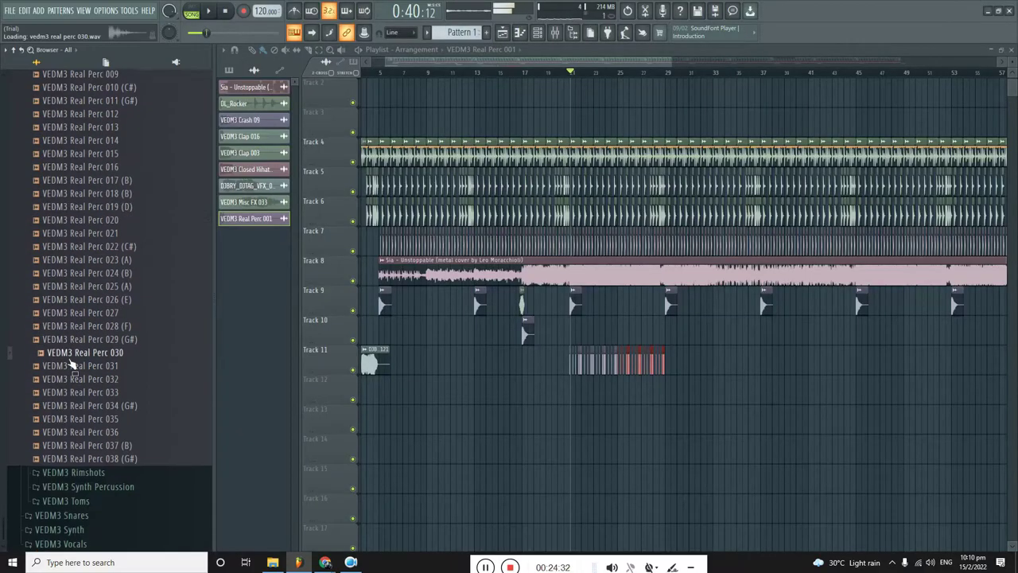
{"action": "left_click", "coordinate": [79, 406]}
{"action": "left_click", "coordinate": [72, 433]}
{"action": "left_click", "coordinate": [84, 444]}
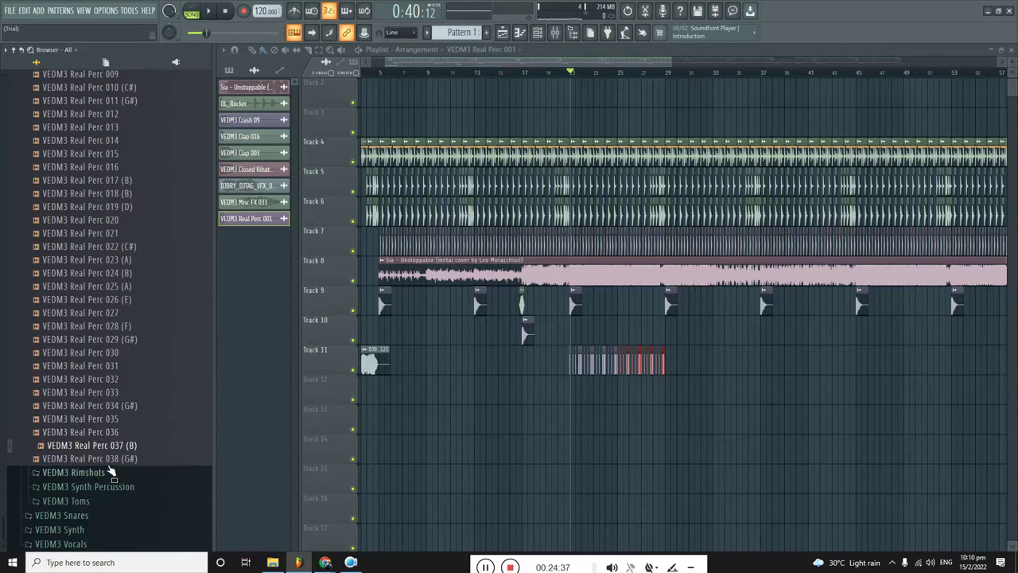
Browse the sound packs to the Bass folder under Packs > Legacy > Instruments.
{"action": "scroll", "coordinate": [70, 439], "scroll_direction": "up", "scroll_amount": 10}
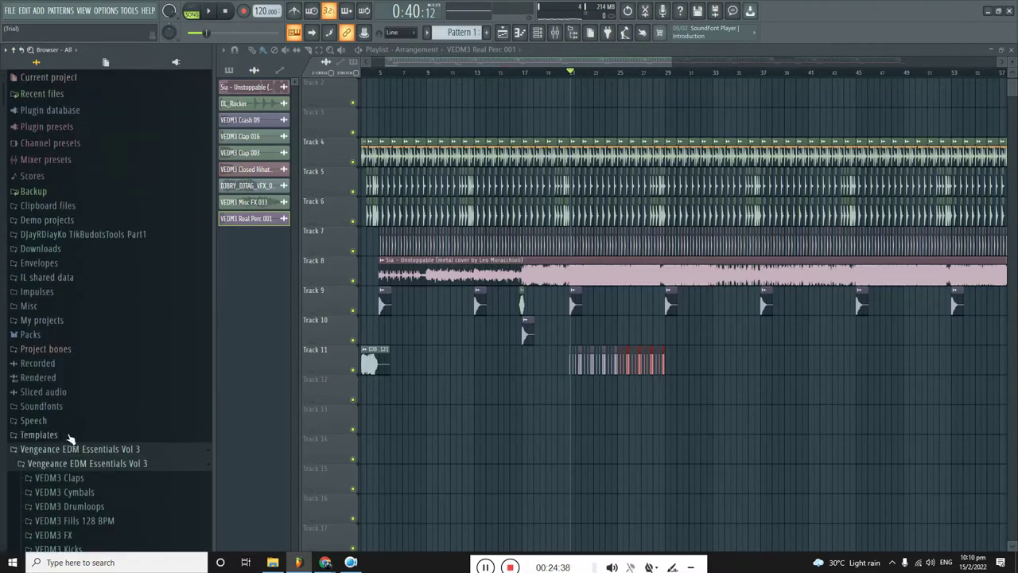
{"action": "left_click", "coordinate": [32, 335]}
{"action": "left_click", "coordinate": [49, 343]}
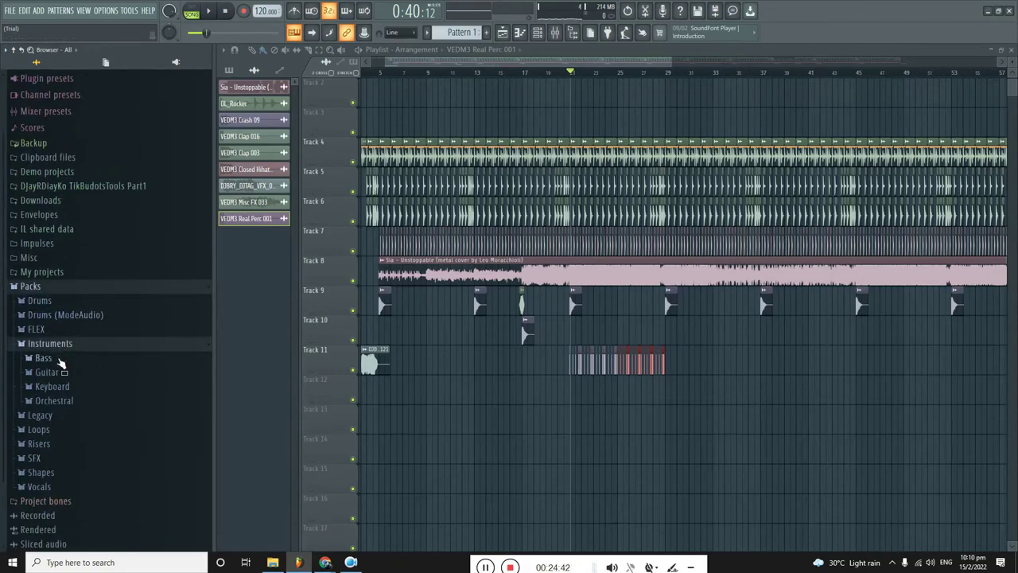
{"action": "left_click", "coordinate": [42, 358]}
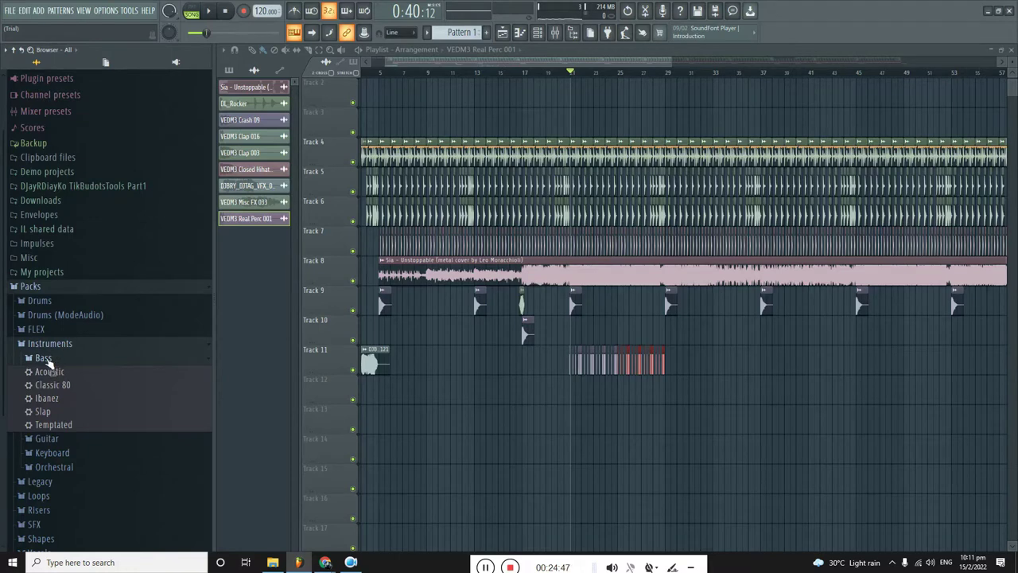
{"action": "left_click", "coordinate": [46, 358]}
{"action": "left_click", "coordinate": [53, 418]}
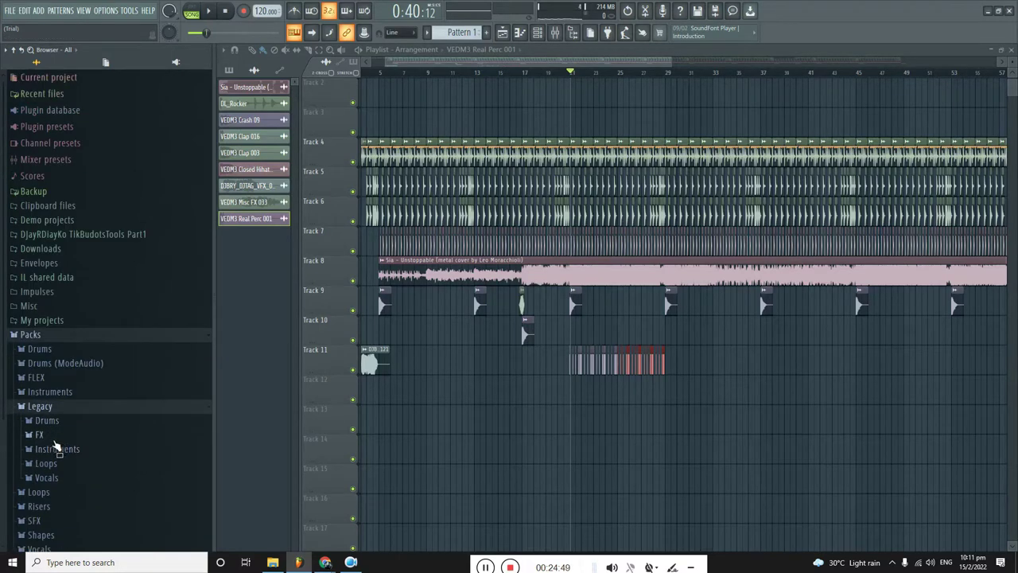
{"action": "left_click", "coordinate": [56, 447]}
{"action": "left_click", "coordinate": [55, 430]}
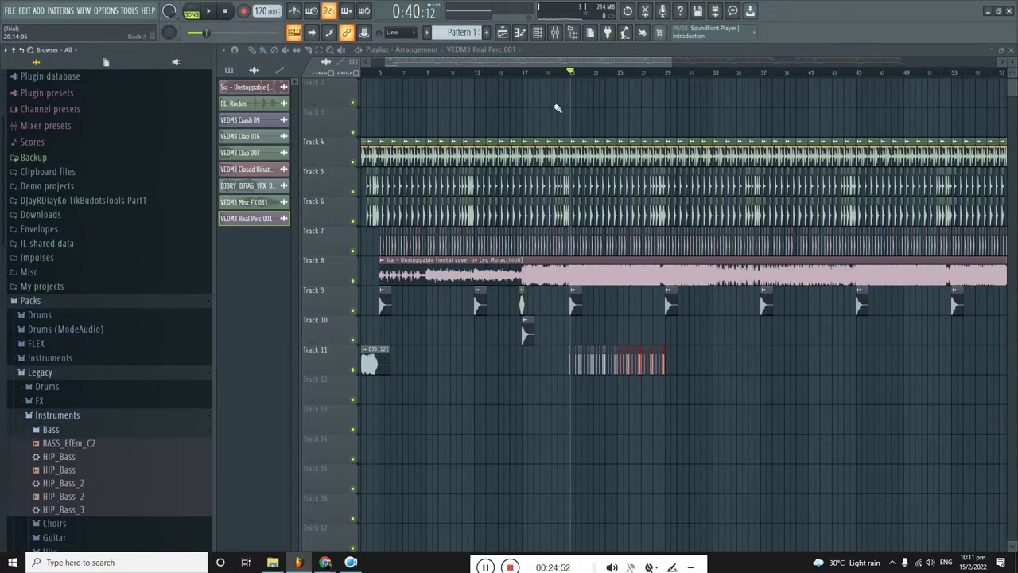
Show all channels in the Channel rack and load the BASS_EfEm_C2 sample into a new channel.
{"action": "left_click", "coordinate": [539, 33]}
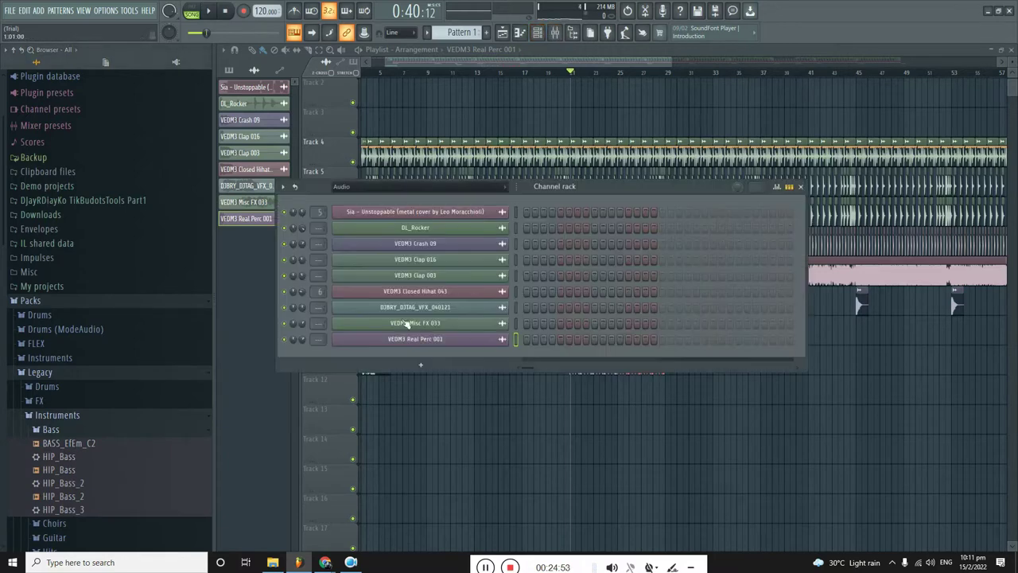
{"action": "left_click", "coordinate": [422, 187]}
{"action": "left_click", "coordinate": [350, 199]}
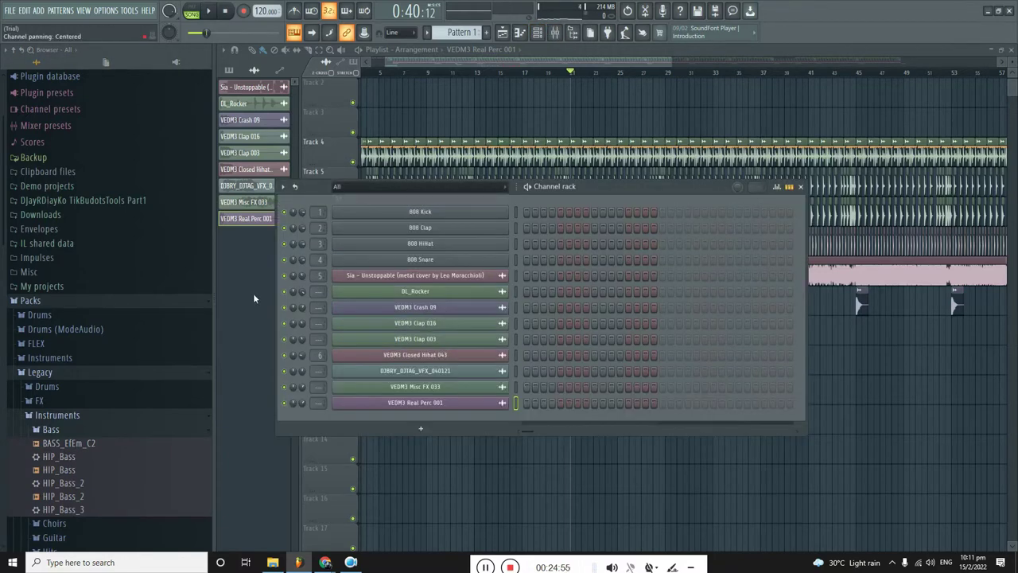
{"action": "right_click", "coordinate": [57, 447]}
{"action": "left_click", "coordinate": [110, 430]}
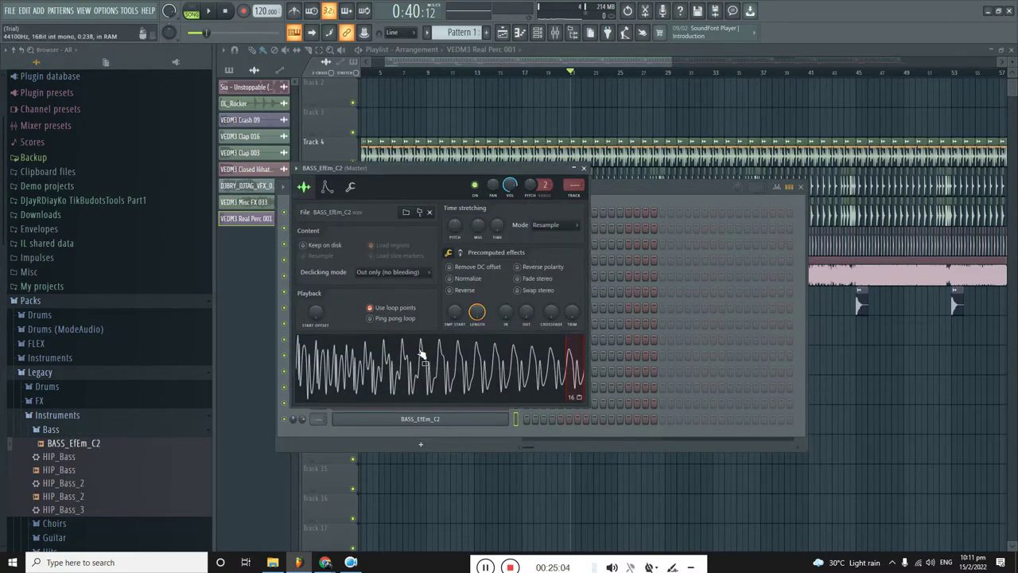
Enter four C5 notes on the off-beats of bar 1 for BASS_EfEm_C2 in Pattern 1 and return to the playlist.
{"action": "left_click", "coordinate": [294, 170]}
{"action": "left_click", "coordinate": [334, 231]}
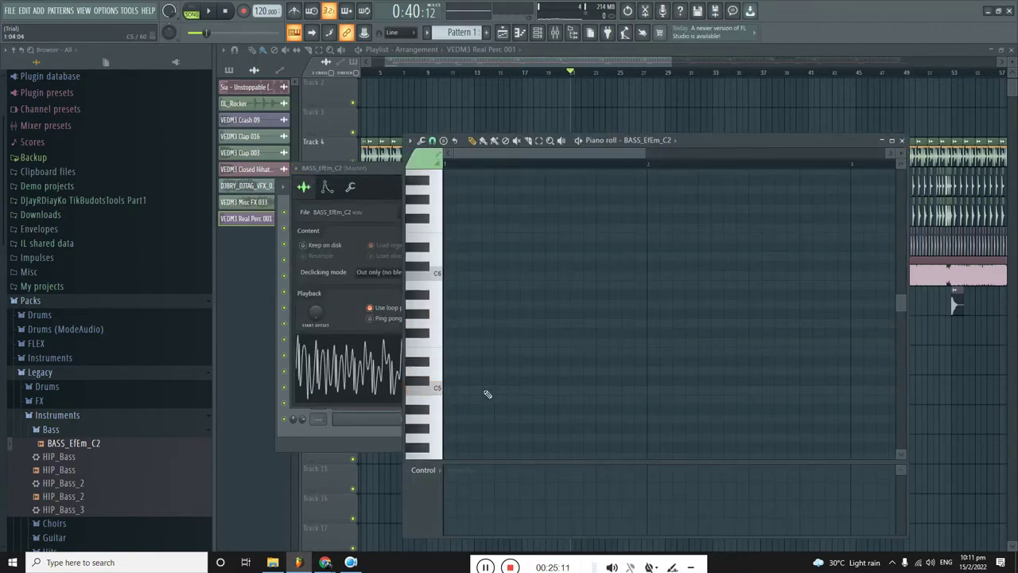
{"action": "left_click", "coordinate": [544, 391]}
{"action": "left_click", "coordinate": [594, 390]}
{"action": "left_click", "coordinate": [646, 391]}
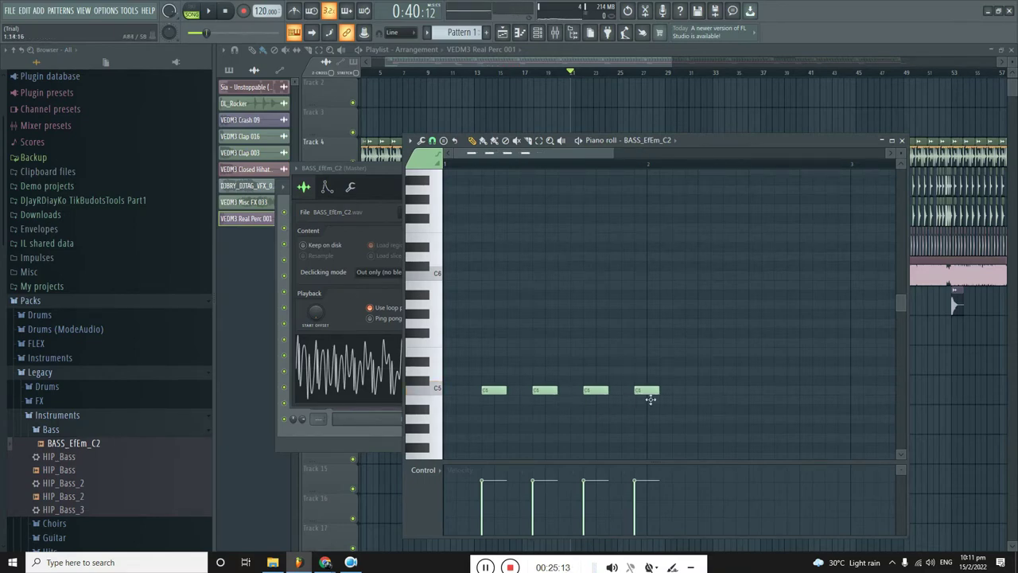
{"action": "left_click_drag", "start_coordinate": [711, 368], "coordinate": [466, 433]}
{"action": "scroll", "coordinate": [509, 394], "scroll_direction": "up", "scroll_amount": 3}
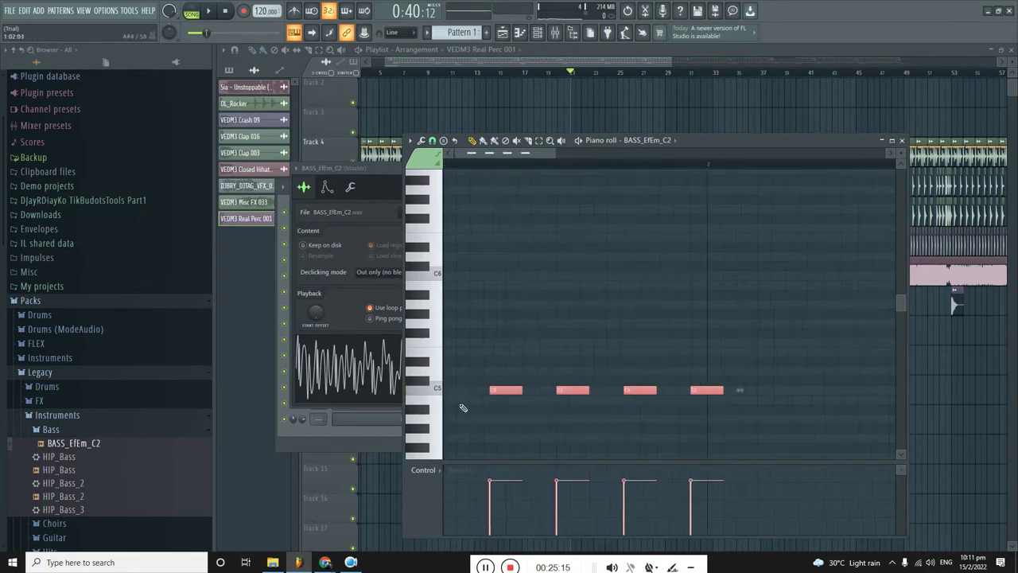
{"action": "scroll", "coordinate": [509, 394], "scroll_direction": "down", "scroll_amount": 3}
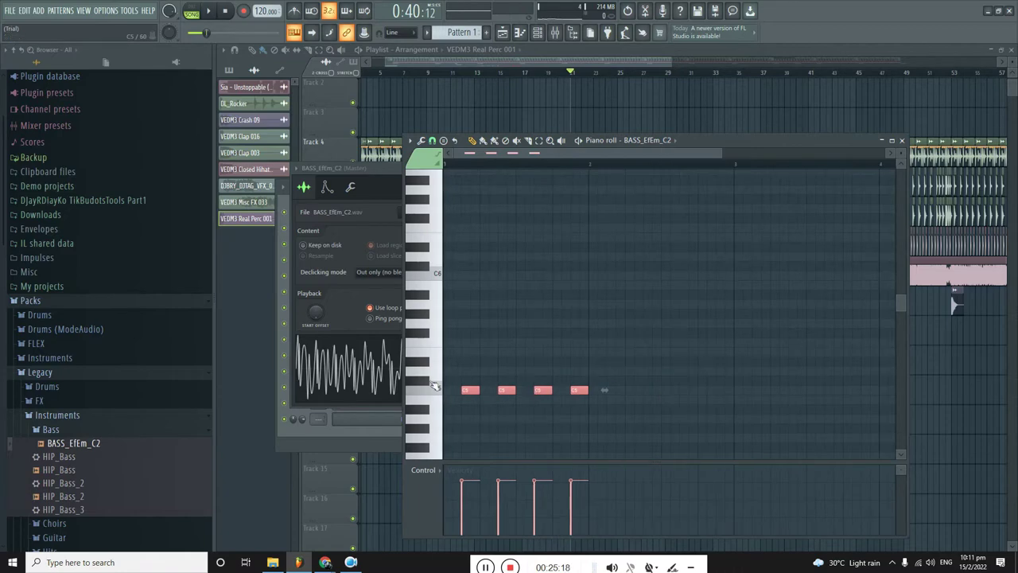
{"action": "left_click", "coordinate": [882, 140]}
{"action": "left_click", "coordinate": [580, 168]}
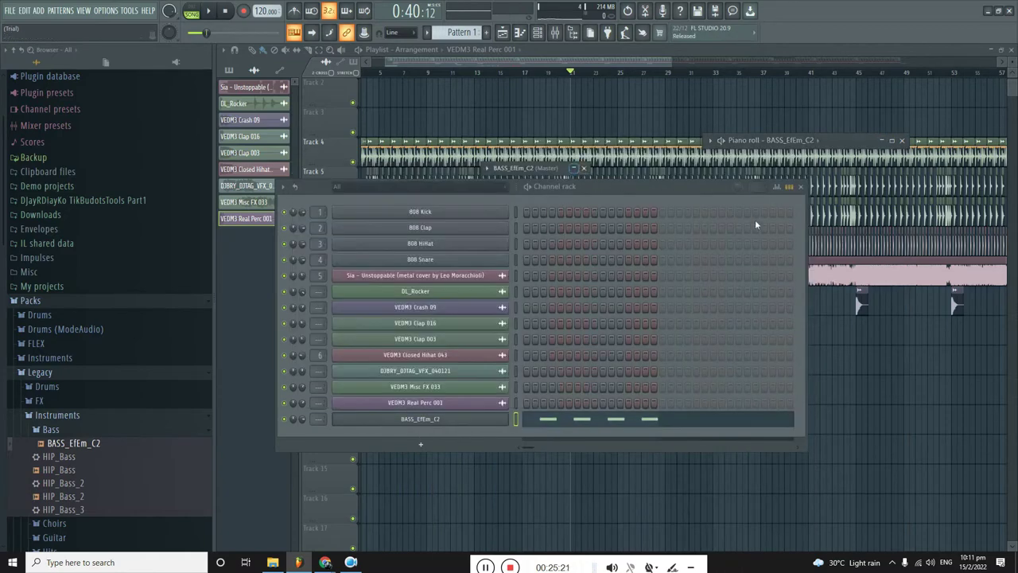
{"action": "left_click", "coordinate": [574, 169]}
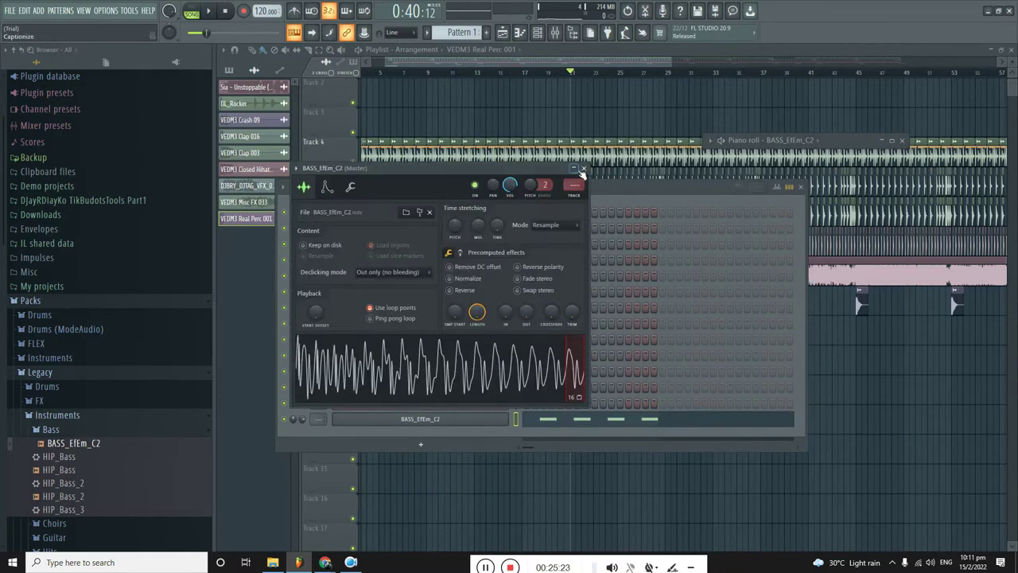
{"action": "left_click", "coordinate": [582, 169]}
{"action": "left_click", "coordinate": [799, 187]}
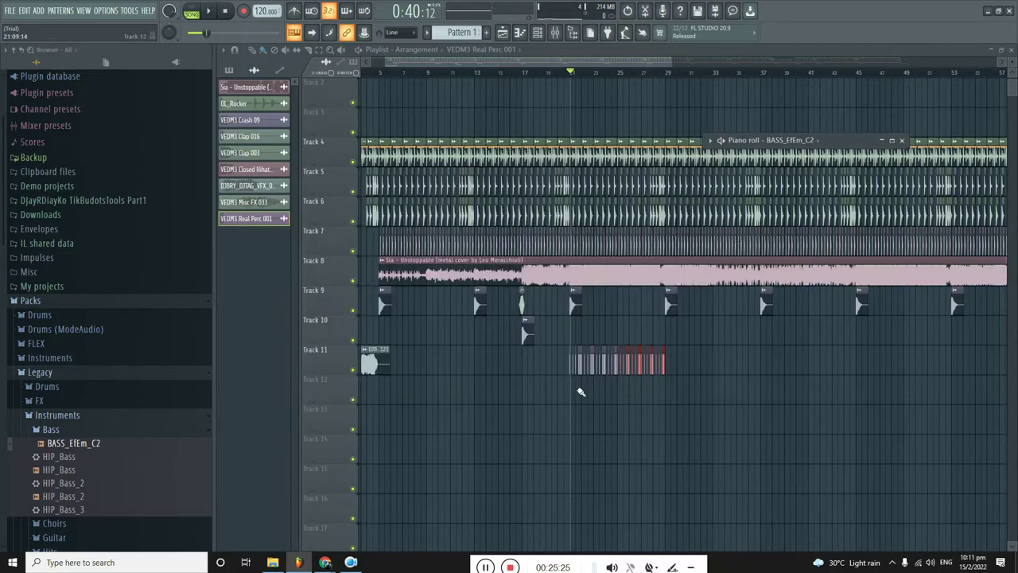
{"action": "scroll", "coordinate": [581, 391], "scroll_direction": "down", "scroll_amount": 3}
{"action": "key", "text": "space"}
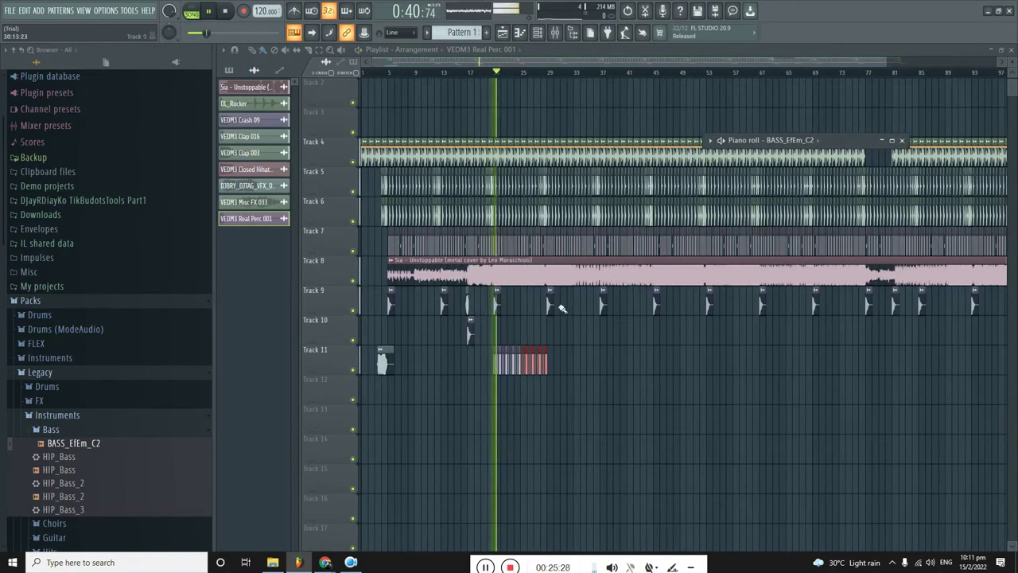
{"action": "scroll", "coordinate": [529, 396], "scroll_direction": "up", "scroll_amount": 3}
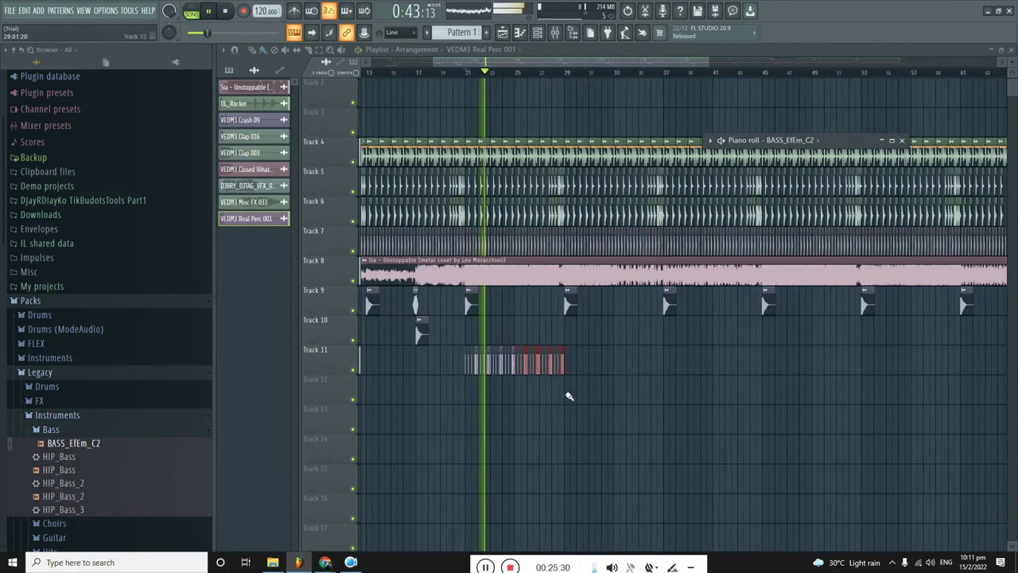
{"action": "left_click_drag", "start_coordinate": [566, 393], "coordinate": [684, 395]}
{"action": "right_click", "coordinate": [577, 393]}
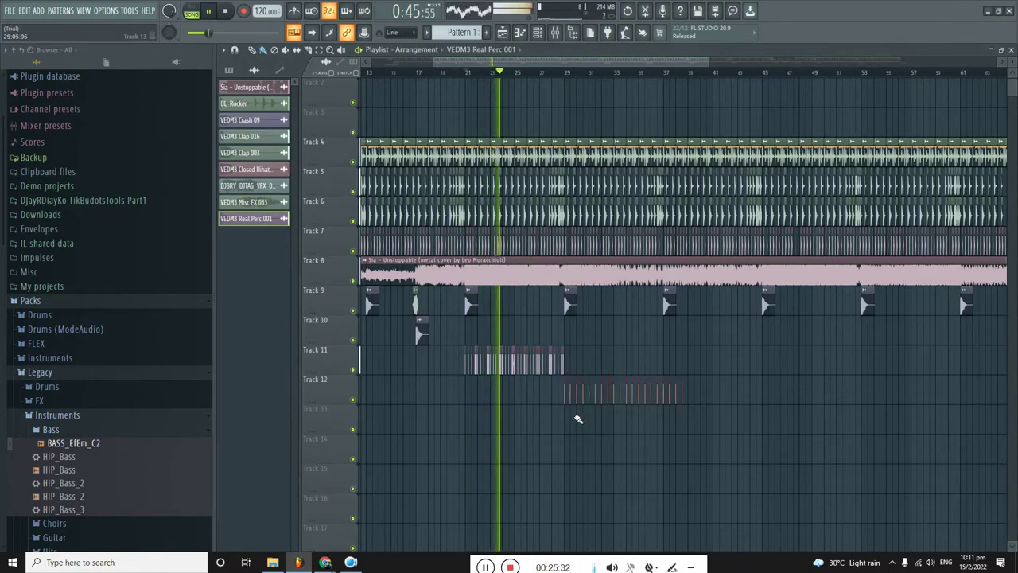
{"action": "key", "text": "space"}
Create a new pattern named bass and paint eight one-bar clips of it on Track 12 from bar 29 to bar 37.
{"action": "left_click", "coordinate": [488, 35]}
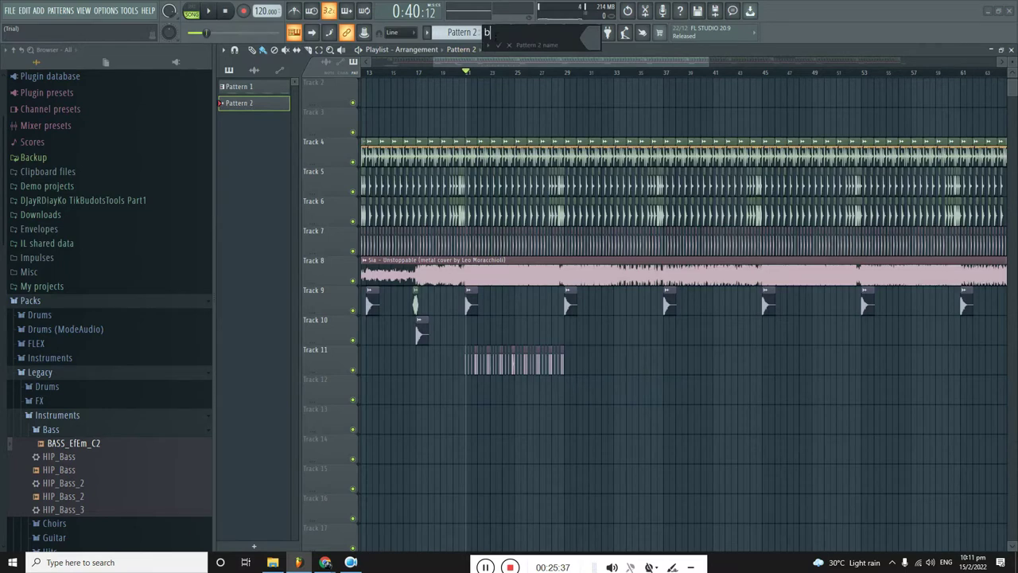
{"action": "type", "text": "bass"}
{"action": "key", "text": "Return"}
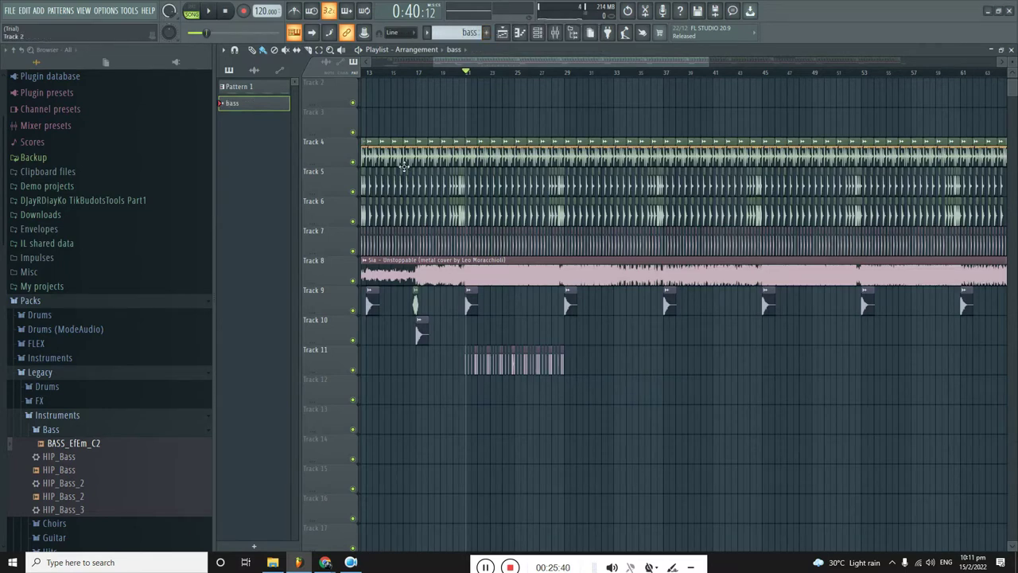
{"action": "left_click_drag", "start_coordinate": [567, 386], "coordinate": [636, 389]}
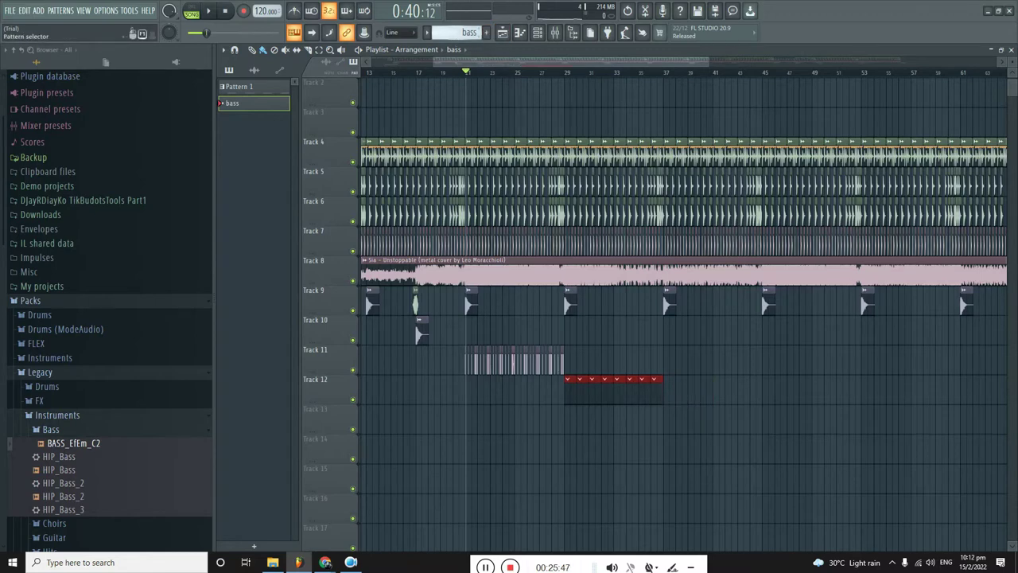
Load BASS_EfEm_C2 into another new channel for the bass pattern and open its piano roll at full size.
{"action": "right_click", "coordinate": [77, 447]}
{"action": "left_click", "coordinate": [162, 414]}
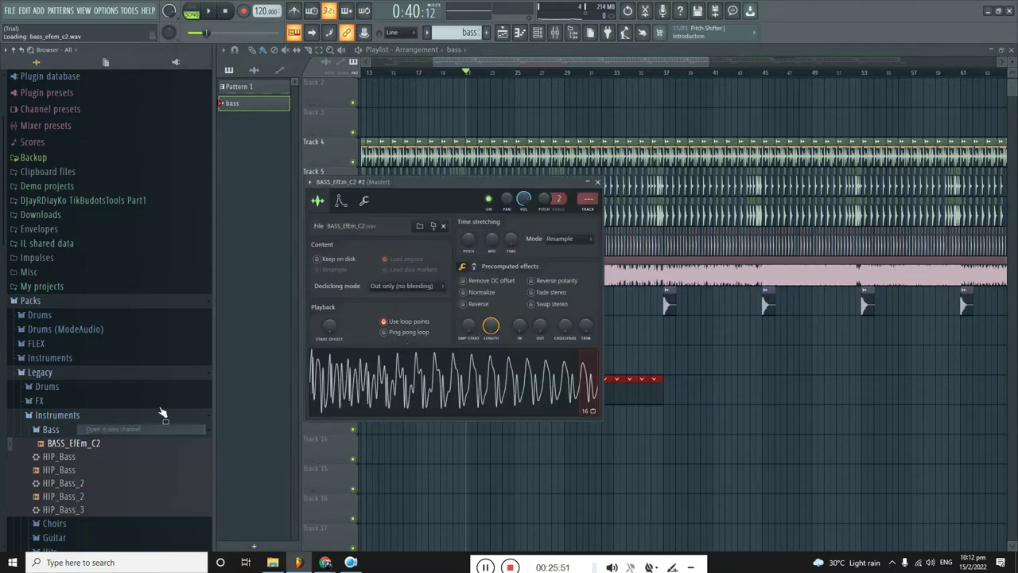
{"action": "left_click", "coordinate": [315, 182]}
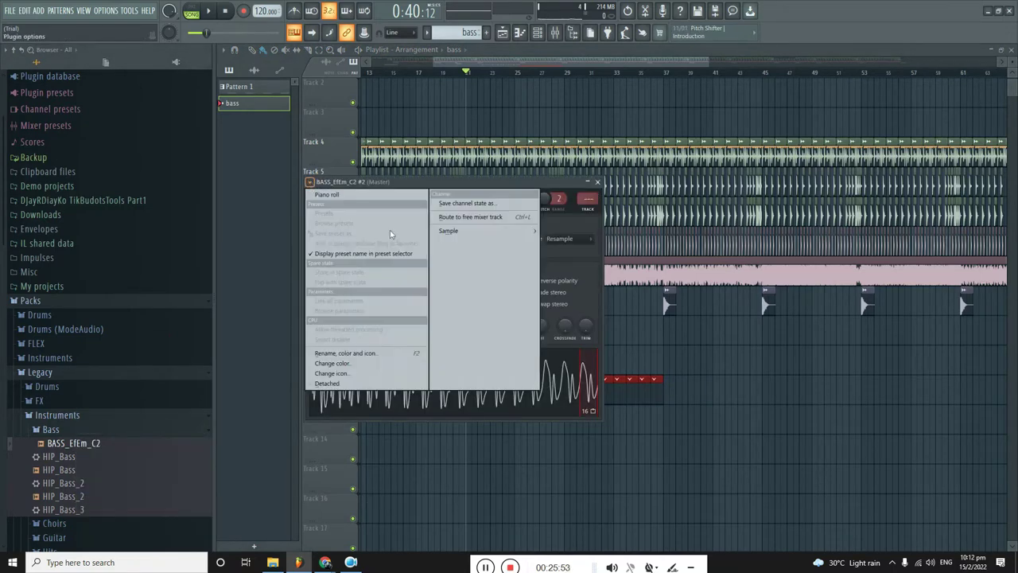
{"action": "left_click", "coordinate": [342, 198]}
{"action": "left_click_drag", "start_coordinate": [467, 182], "coordinate": [899, 231]}
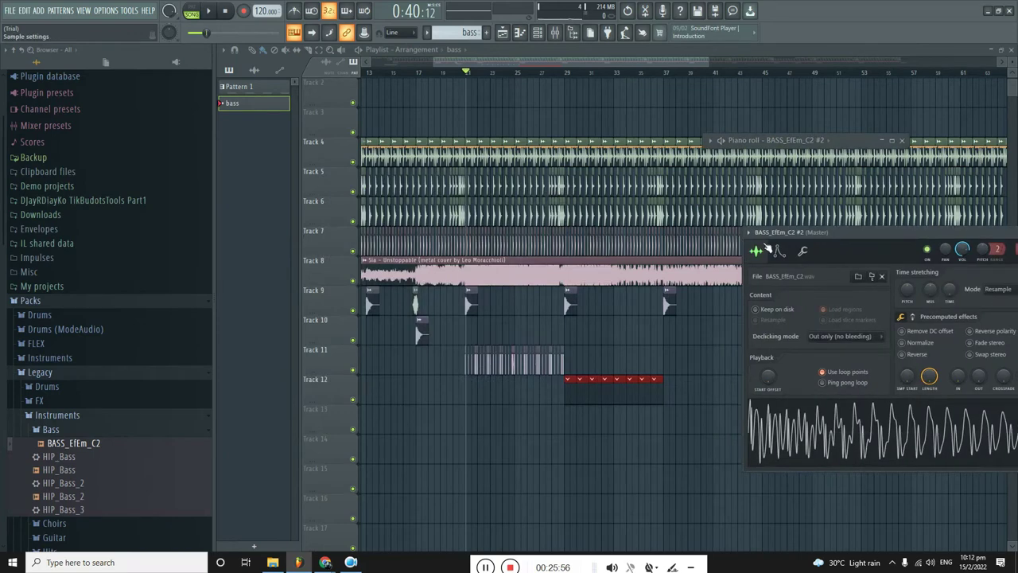
{"action": "left_click", "coordinate": [894, 141]}
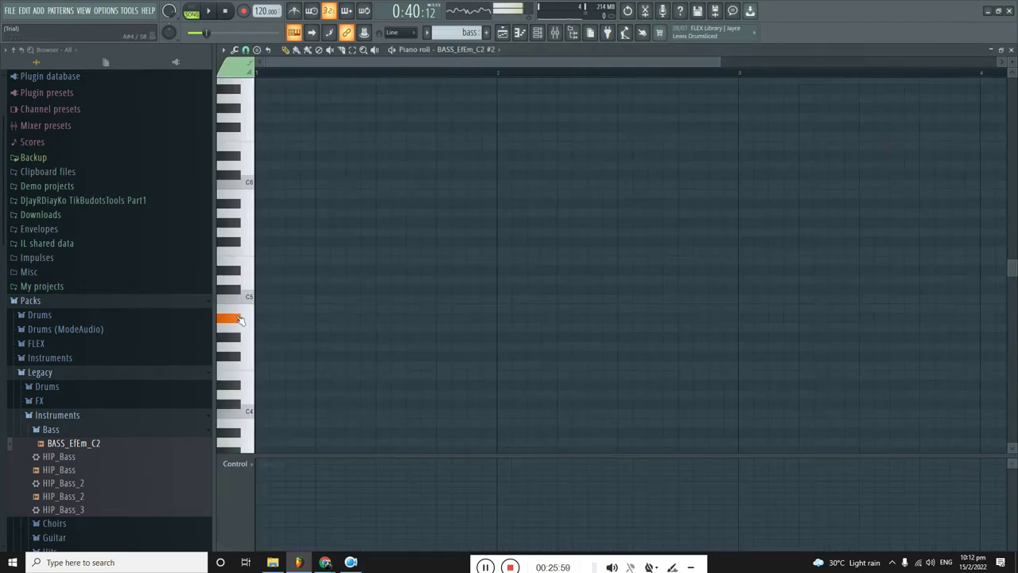
Draw four C5 notes, align them to the off-beats of bar 1 in the bass pattern, and return to the playlist.
{"action": "left_click", "coordinate": [376, 299]}
{"action": "left_click", "coordinate": [423, 300]}
{"action": "left_click", "coordinate": [499, 300]}
{"action": "left_click_drag", "start_coordinate": [316, 300], "coordinate": [300, 306]}
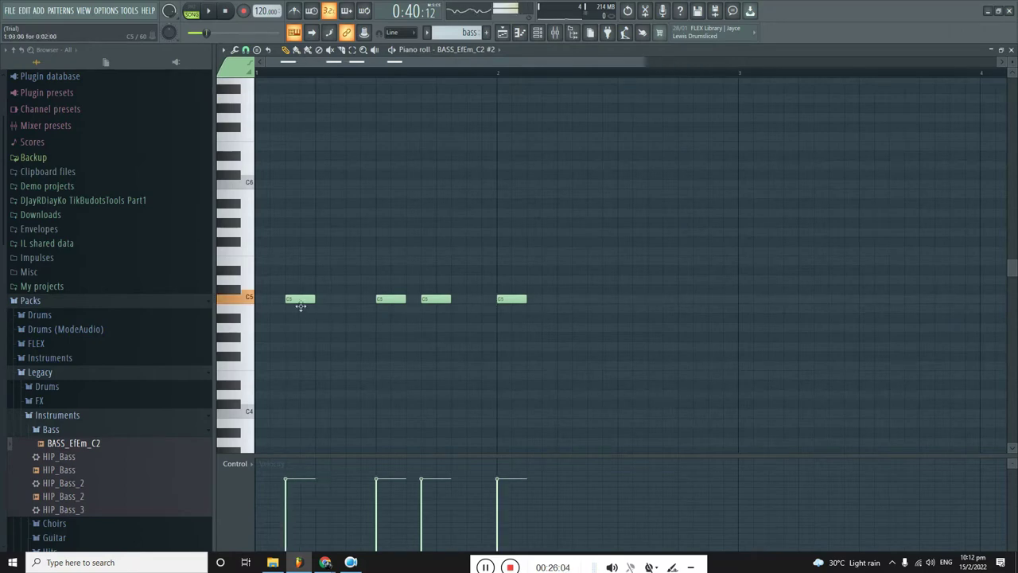
{"action": "left_click_drag", "start_coordinate": [391, 300], "coordinate": [360, 300]}
{"action": "left_click_drag", "start_coordinate": [439, 301], "coordinate": [424, 302]}
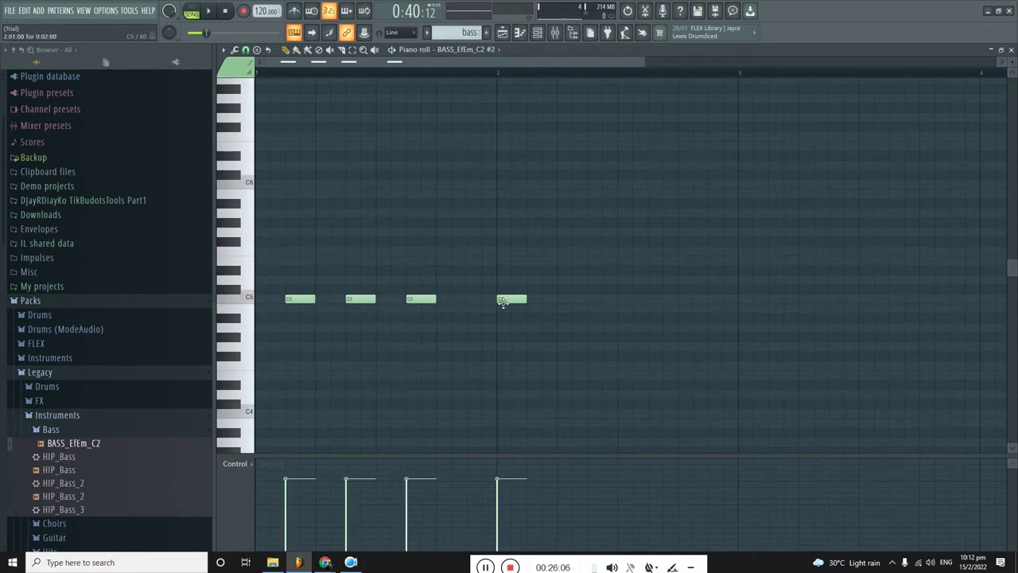
{"action": "left_click_drag", "start_coordinate": [503, 302], "coordinate": [475, 307]}
{"action": "left_click", "coordinate": [997, 51]}
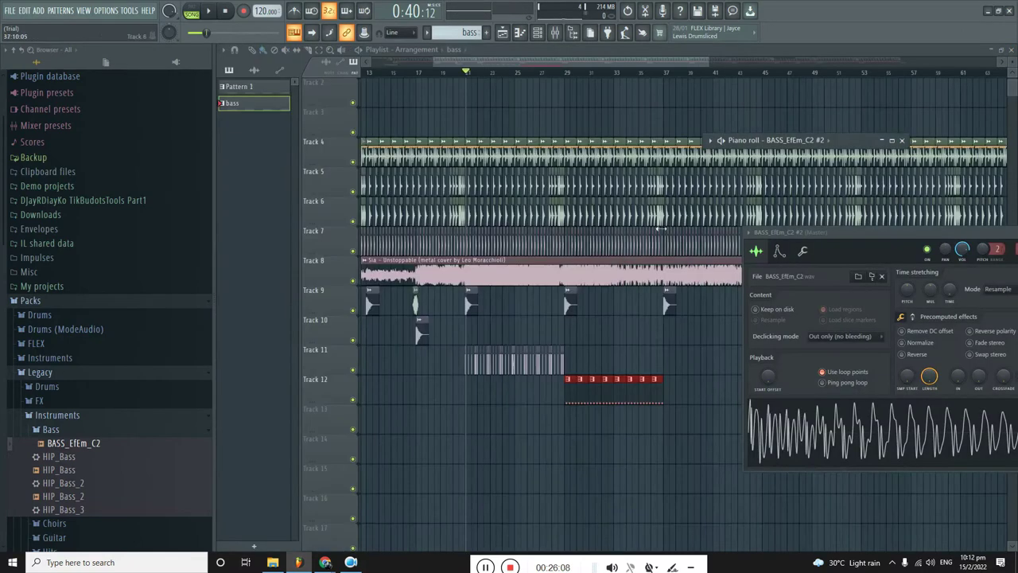
{"action": "left_click_drag", "start_coordinate": [903, 232], "coordinate": [777, 260]}
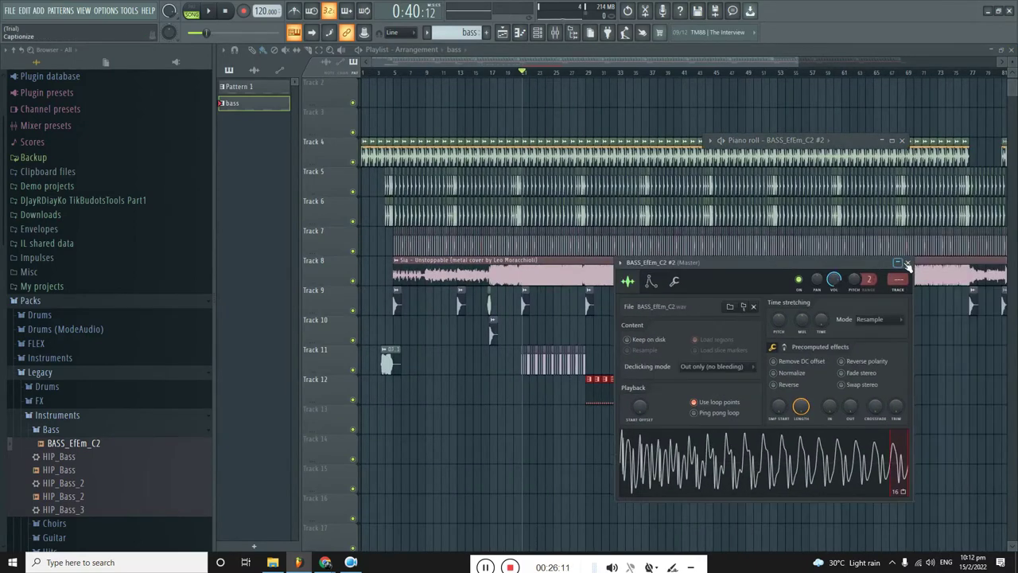
{"action": "left_click", "coordinate": [911, 261]}
Listen to the arrangement from bar 27 into the bass section on Track 12, then stop playback.
{"action": "left_click", "coordinate": [569, 72]}
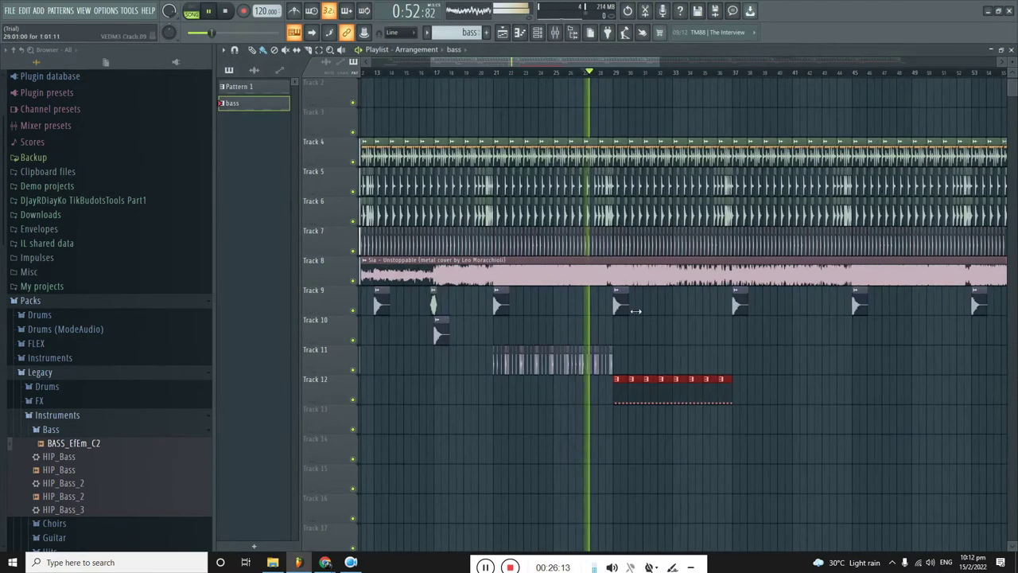
{"action": "scroll", "coordinate": [713, 373], "scroll_direction": "up", "scroll_amount": 5}
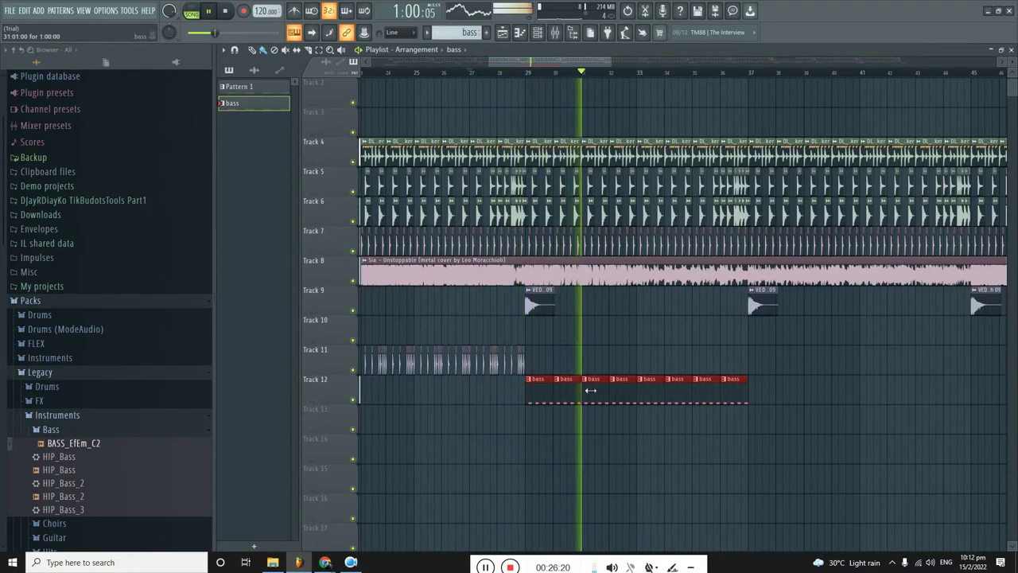
{"action": "scroll", "coordinate": [570, 379], "scroll_direction": "up", "scroll_amount": 4}
{"action": "scroll", "coordinate": [581, 359], "scroll_direction": "down", "scroll_amount": 2}
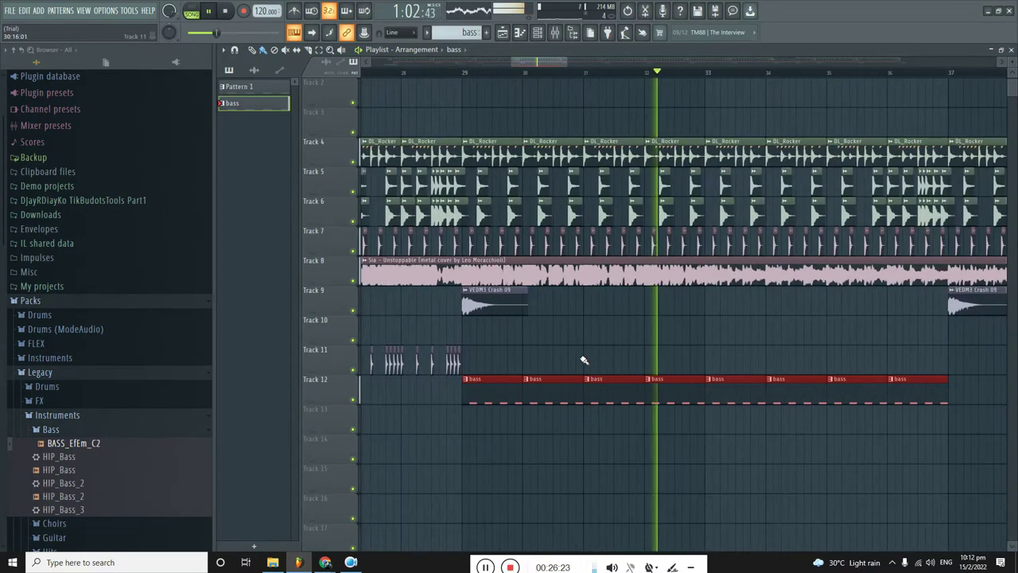
{"action": "key", "text": "space"}
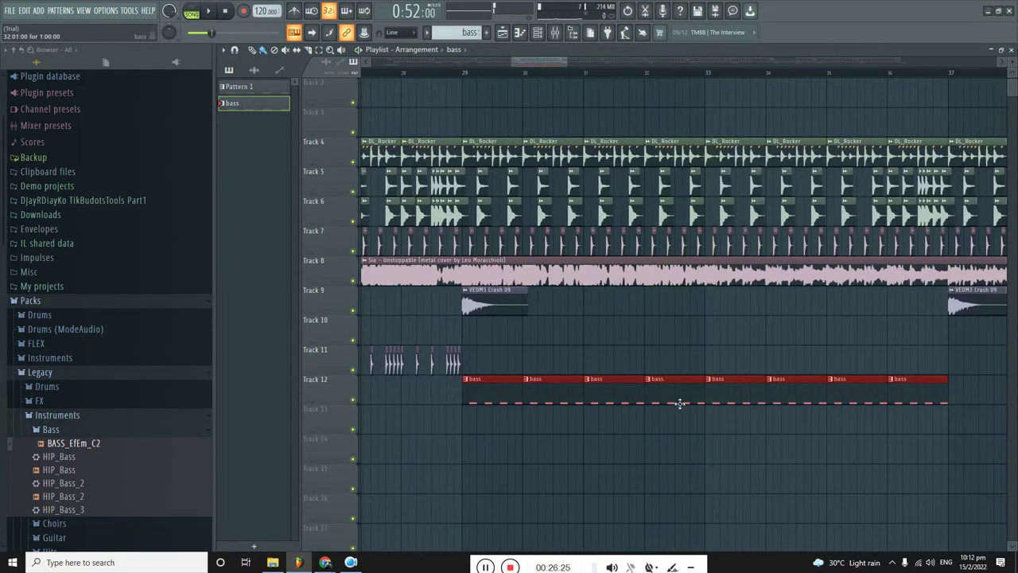
Reopen the bass pattern's piano roll at full size and copy its four off-beat C5 notes into bar 2.
{"action": "scroll", "coordinate": [636, 382], "scroll_direction": "down", "scroll_amount": 2}
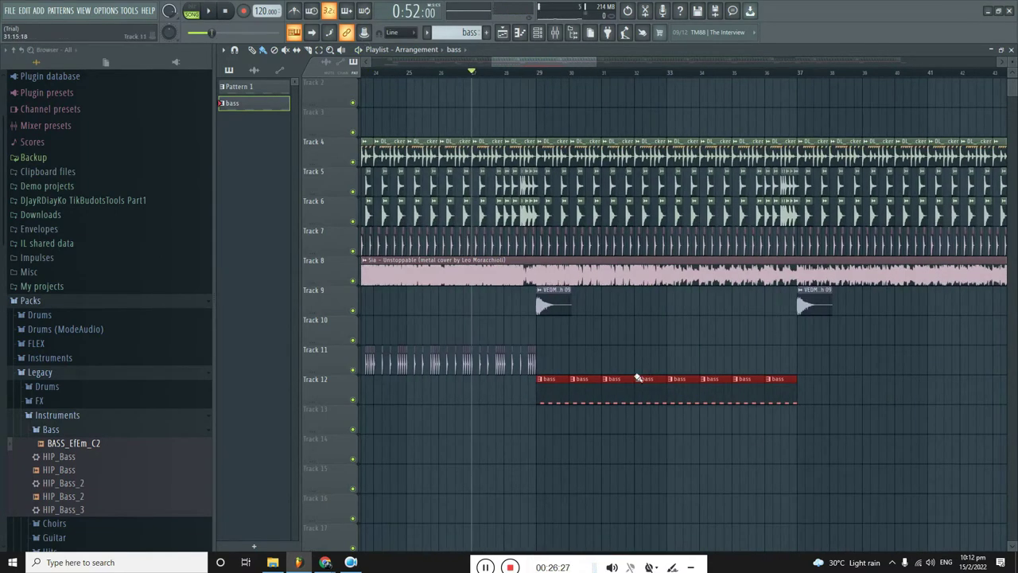
{"action": "double_click", "coordinate": [647, 402]}
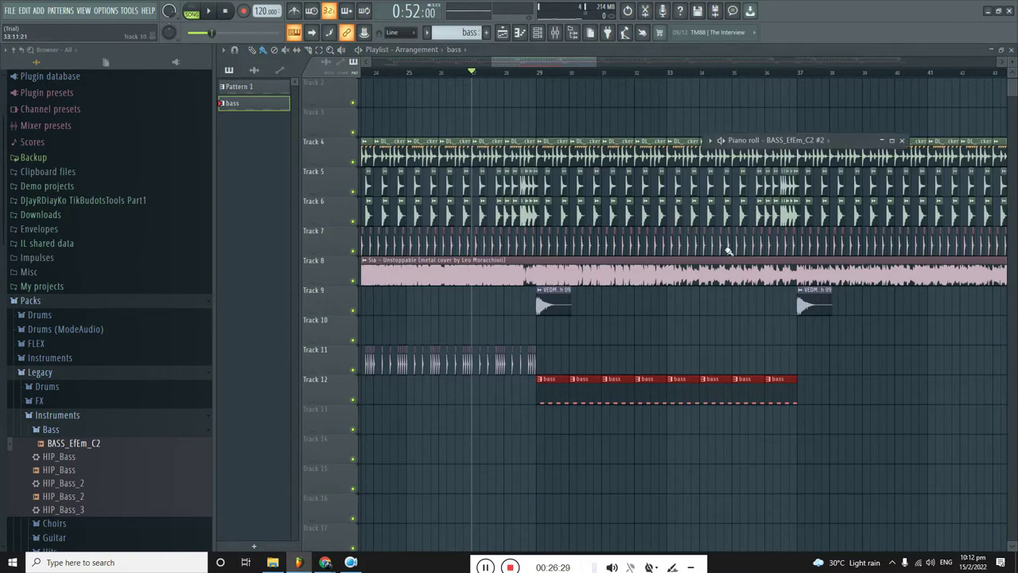
{"action": "left_click", "coordinate": [892, 140]}
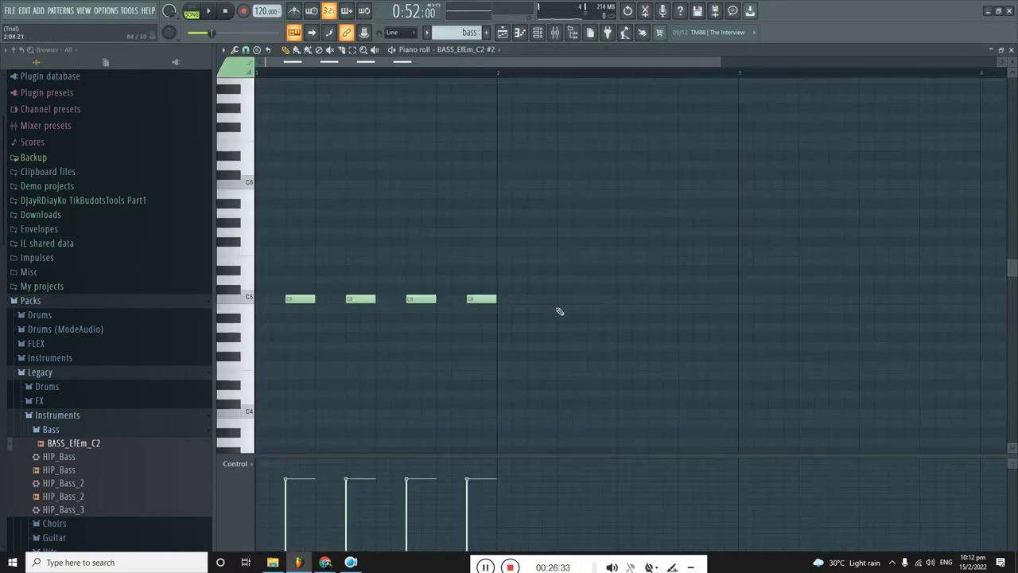
{"action": "left_click_drag", "start_coordinate": [581, 288], "coordinate": [542, 303]}
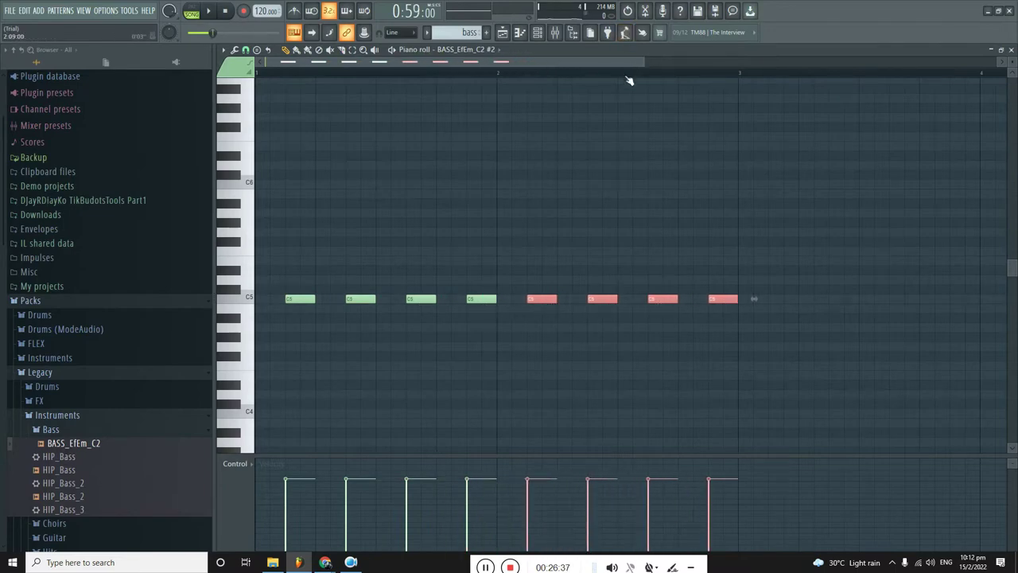
{"action": "left_click", "coordinate": [628, 81]}
{"action": "scroll", "coordinate": [743, 307], "scroll_direction": "up", "scroll_amount": 2}
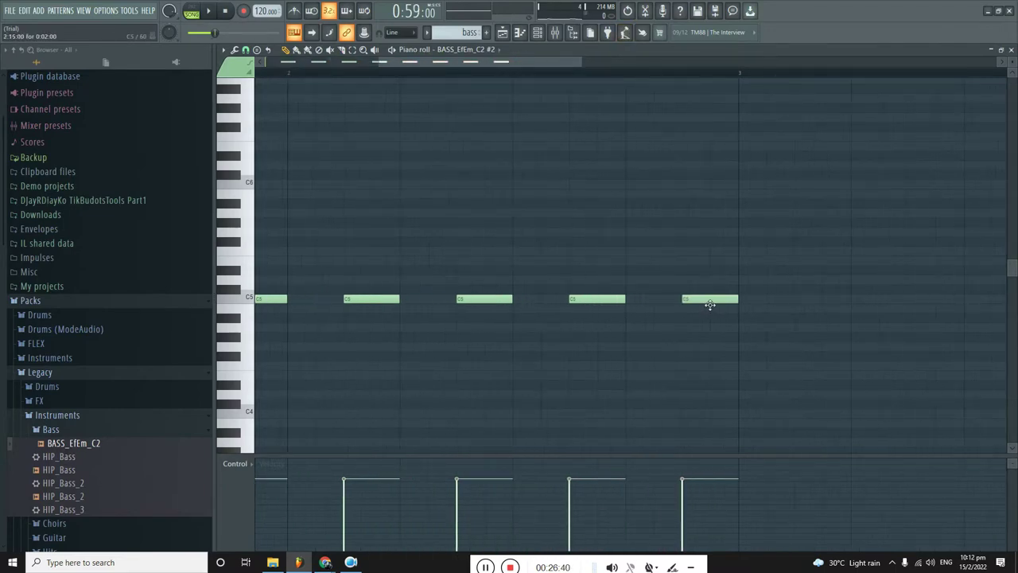
{"action": "scroll", "coordinate": [713, 302], "scroll_direction": "down", "scroll_amount": 2}
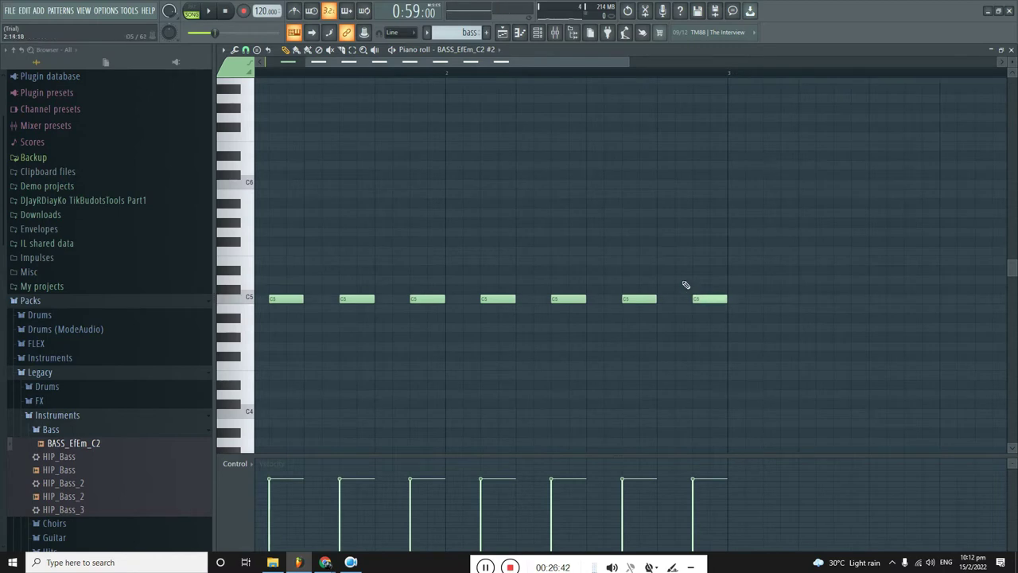
{"action": "scroll", "coordinate": [712, 303], "scroll_direction": "down", "scroll_amount": 1}
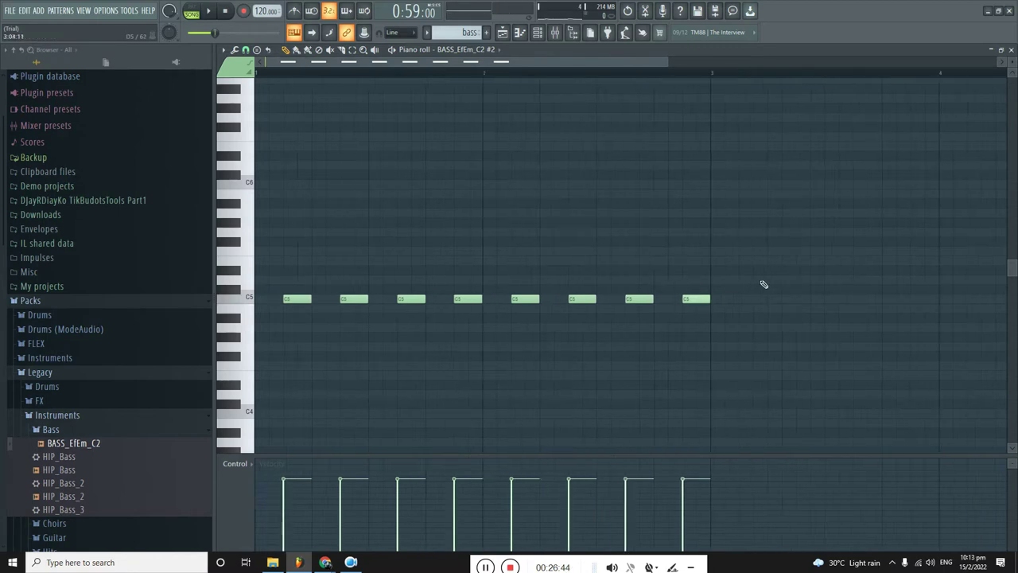
Add an extra note at 2:13 between the last two C5 notes, raise it to D5, and play the pattern.
{"action": "left_click", "coordinate": [662, 300]}
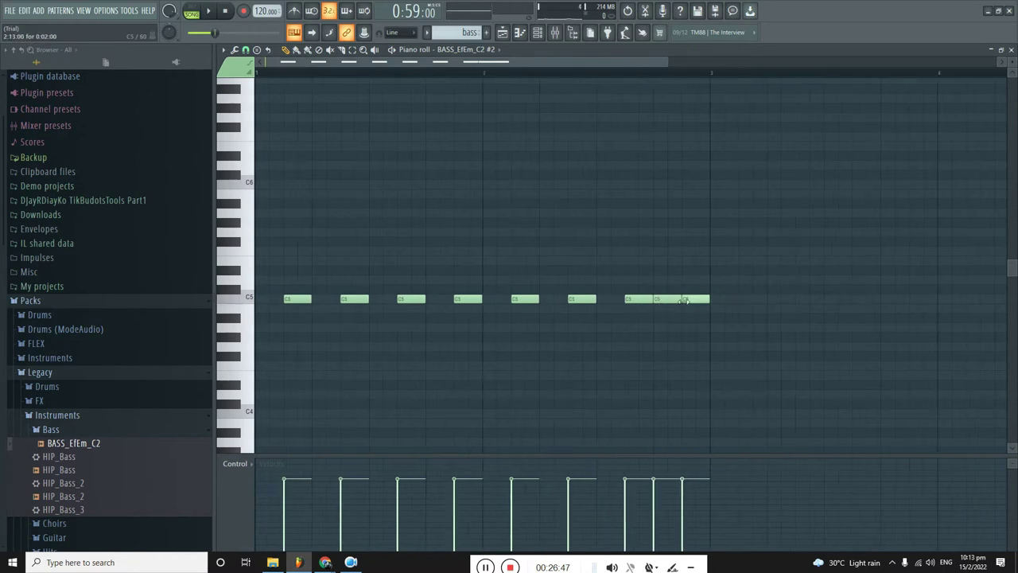
{"action": "left_click", "coordinate": [662, 280]}
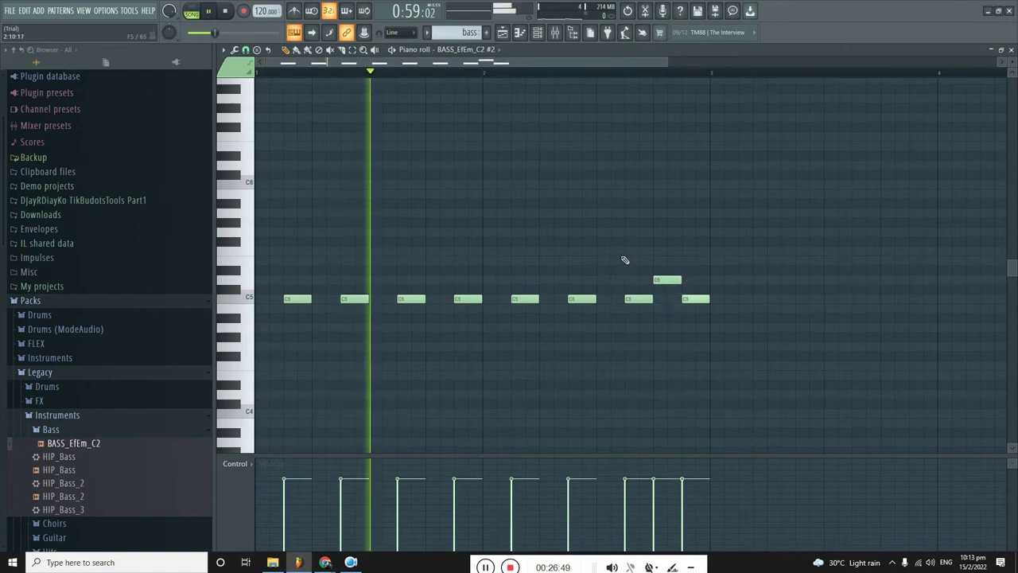
{"action": "key", "text": "space"}
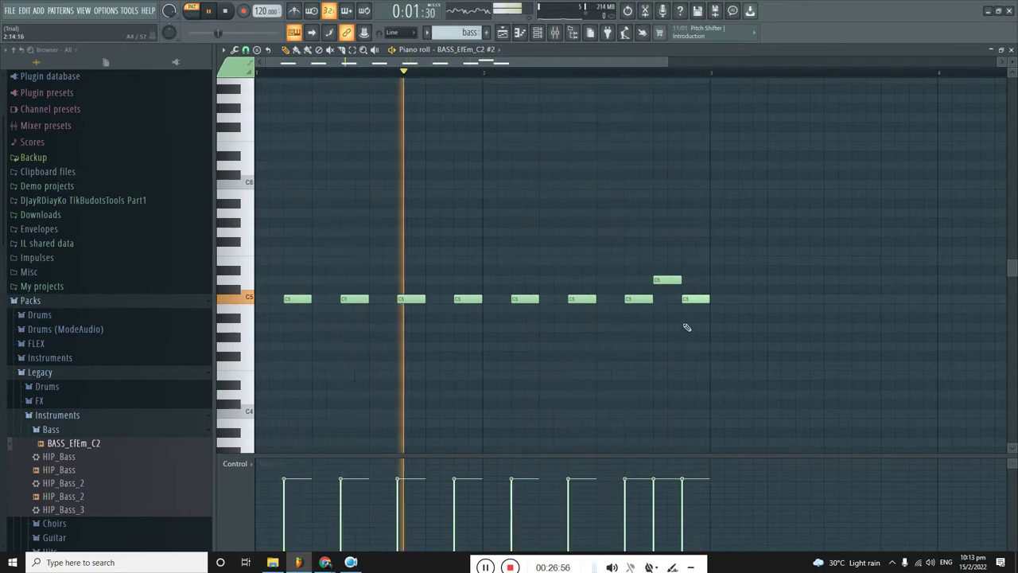
{"action": "key", "text": "space"}
Shorten every note in the bass pattern to a duration of one step.
{"action": "left_click_drag", "start_coordinate": [772, 237], "coordinate": [283, 353]}
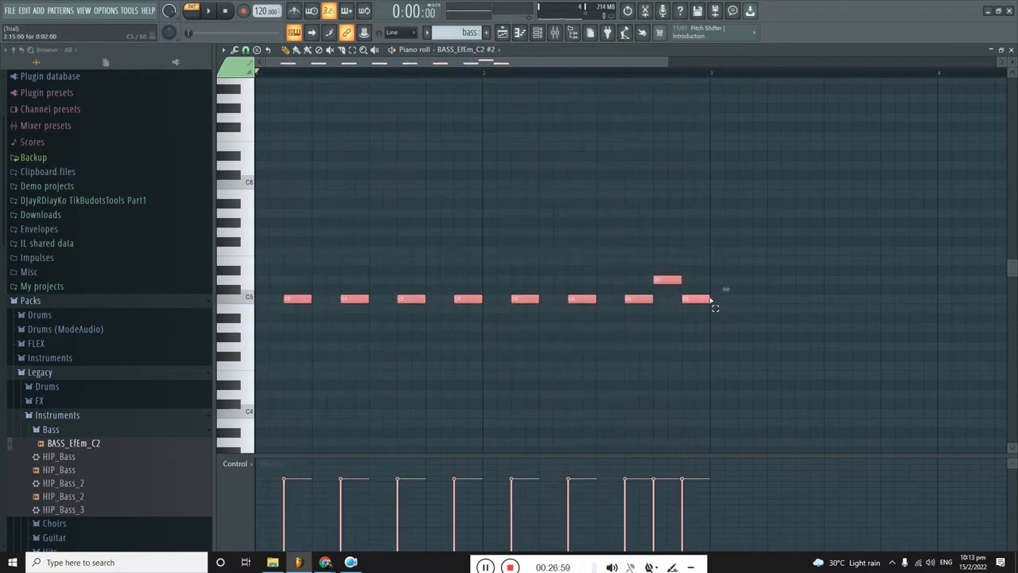
{"action": "left_click", "coordinate": [710, 300]}
{"action": "left_click_drag", "start_coordinate": [750, 255], "coordinate": [277, 367]}
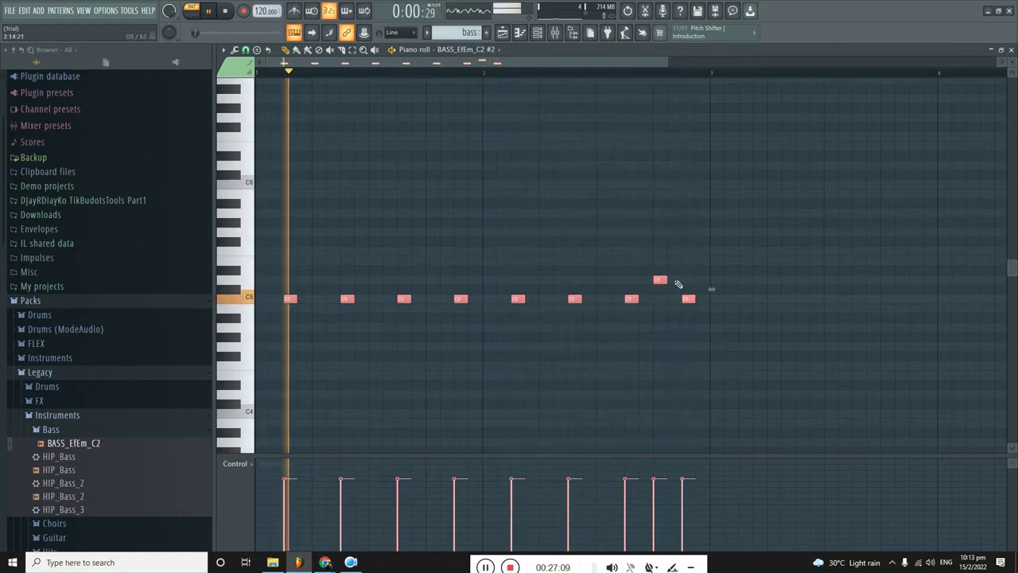
{"action": "left_click_drag", "start_coordinate": [666, 283], "coordinate": [677, 284]}
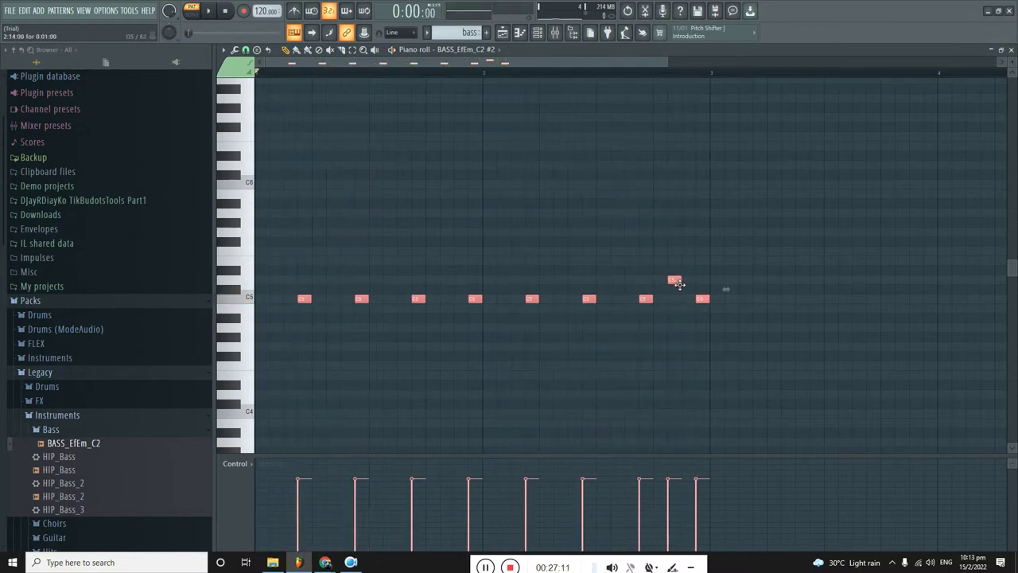
{"action": "key", "text": "ctrl+z"}
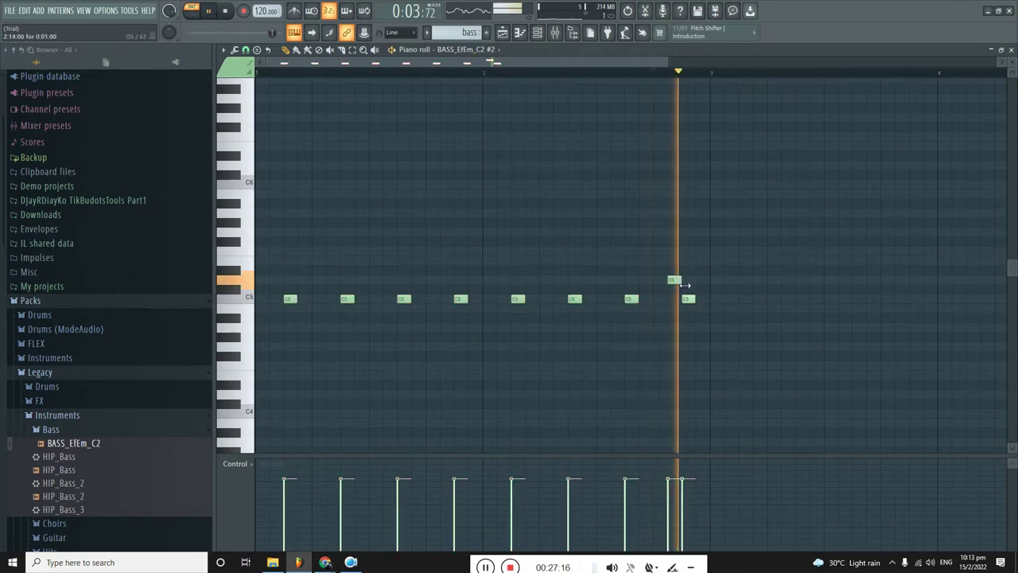
Turn on the slide property of the extra D5 note near the end of bar 2.
{"action": "key", "text": "space"}
{"action": "double_click", "coordinate": [674, 280]}
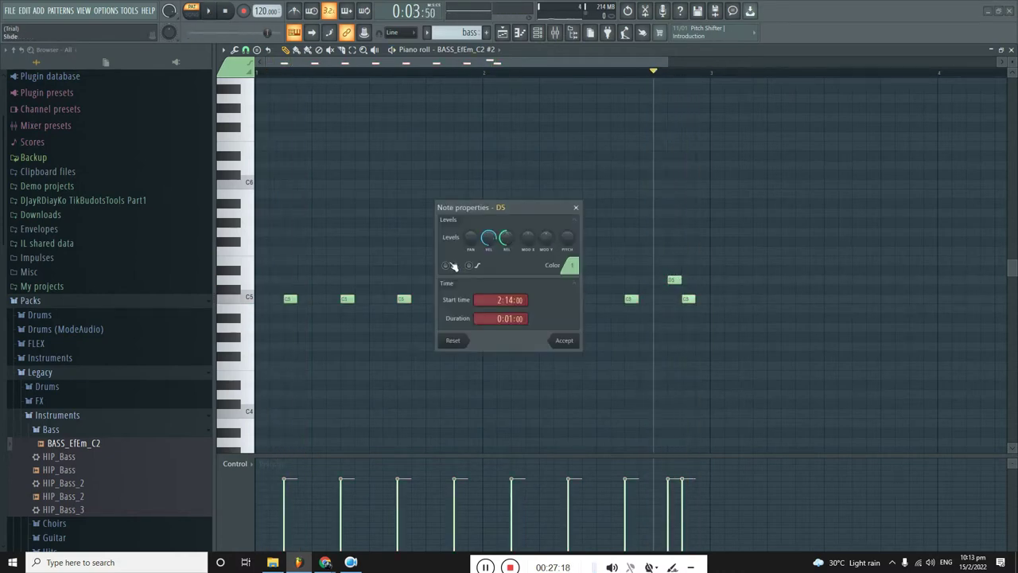
{"action": "left_click", "coordinate": [566, 342]}
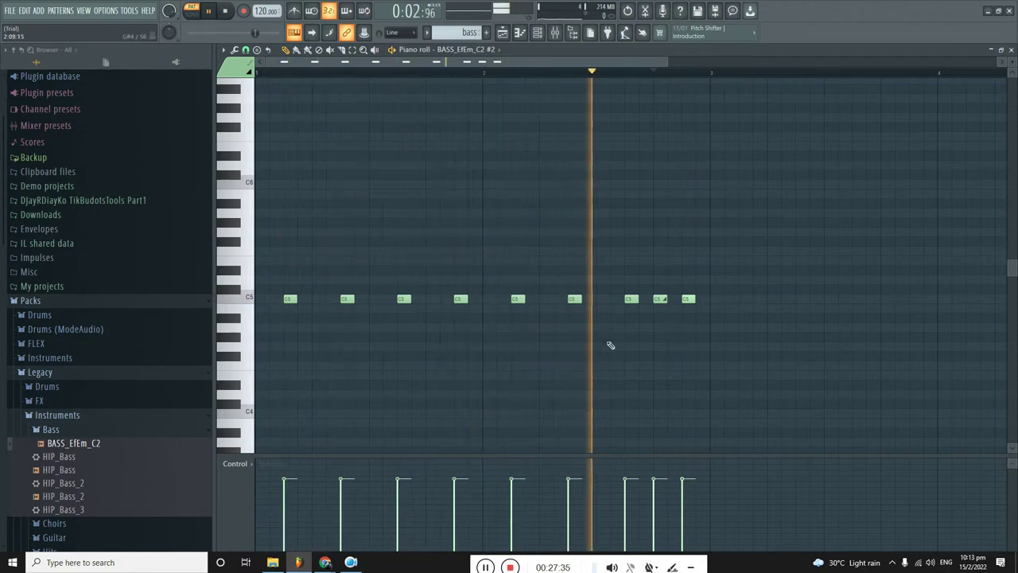
Replace the slide note with two C5 notes at 2:12 and 2:14 and turn off slide for both.
{"action": "right_click", "coordinate": [660, 298]}
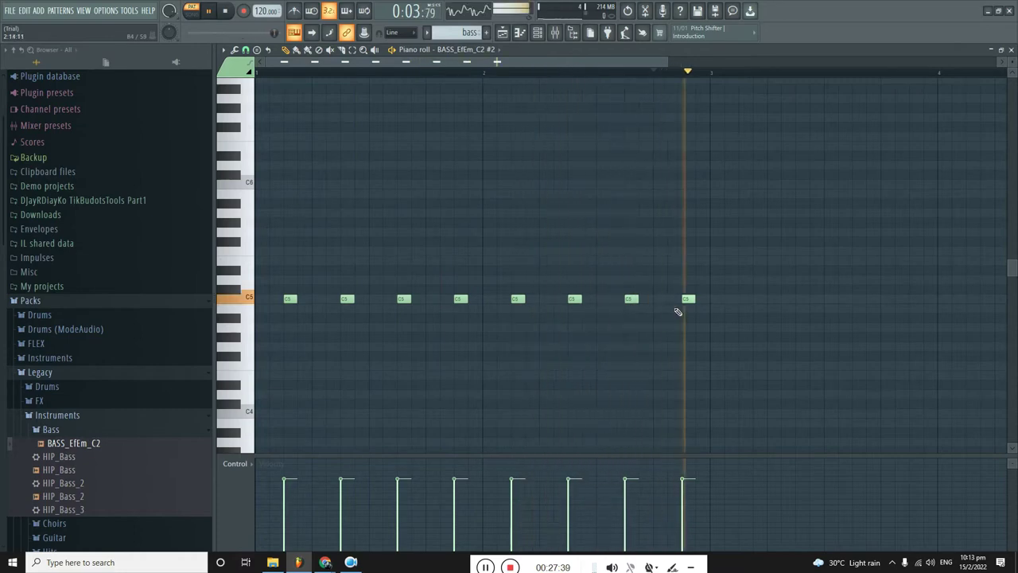
{"action": "key", "text": "space"}
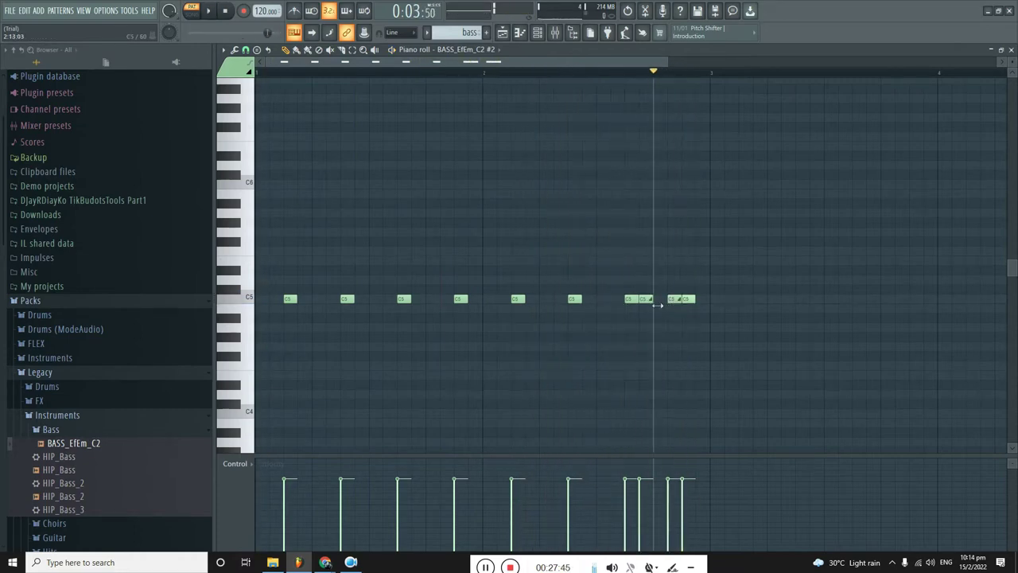
{"action": "double_click", "coordinate": [645, 298]}
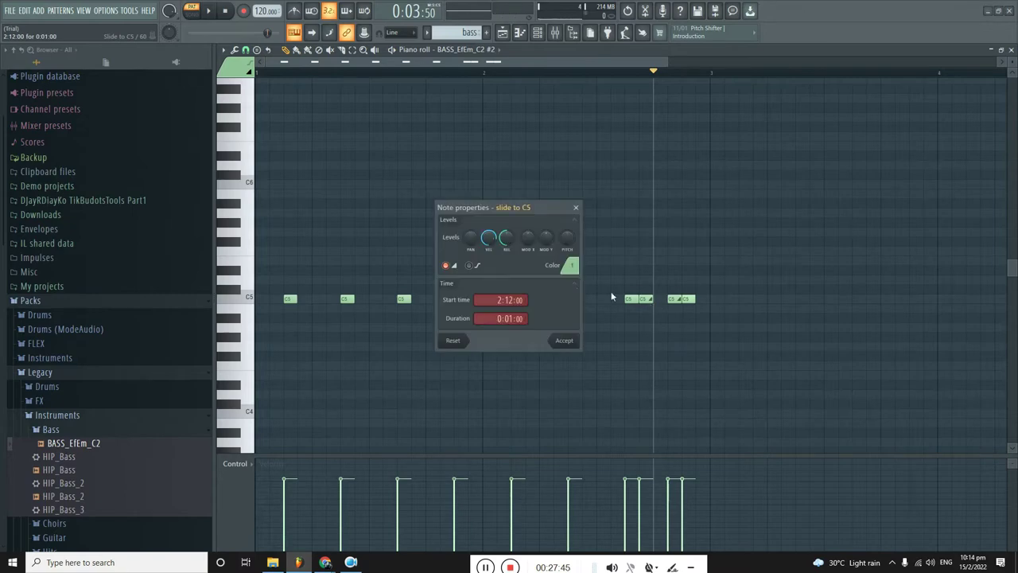
{"action": "left_click", "coordinate": [566, 340]}
{"action": "double_click", "coordinate": [673, 299]}
{"action": "left_click", "coordinate": [566, 341]}
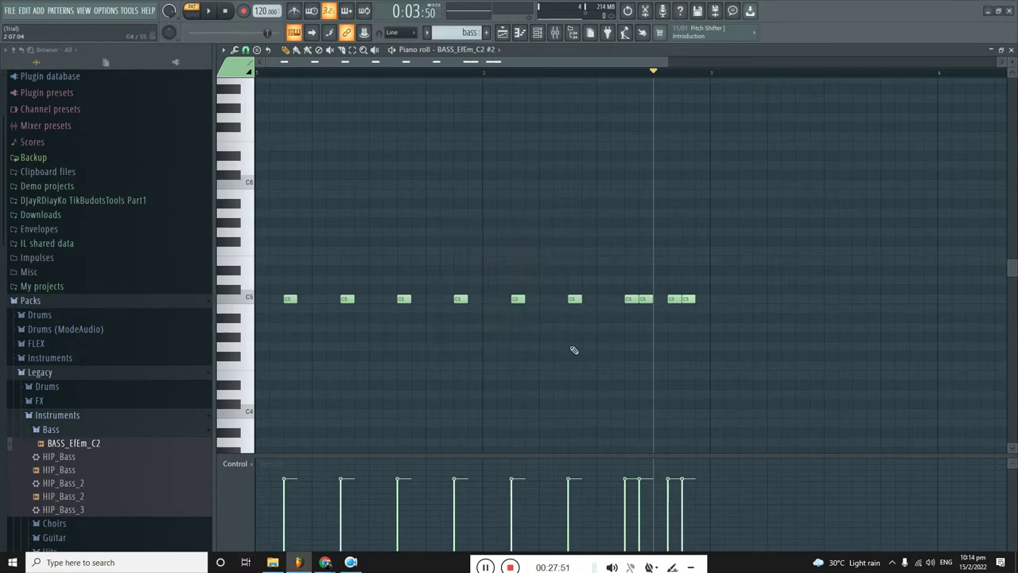
Remove the extra C5 notes at 2:12 and 2:14 and place a single non-slide C5 note at 2:13.
{"action": "right_click", "coordinate": [673, 299]}
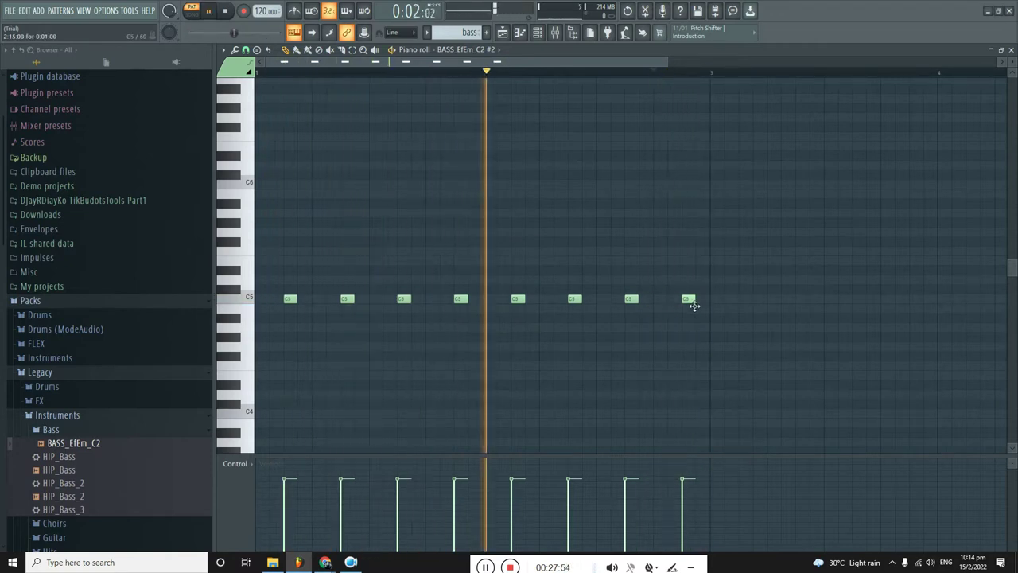
{"action": "key", "text": "ctrl+z"}
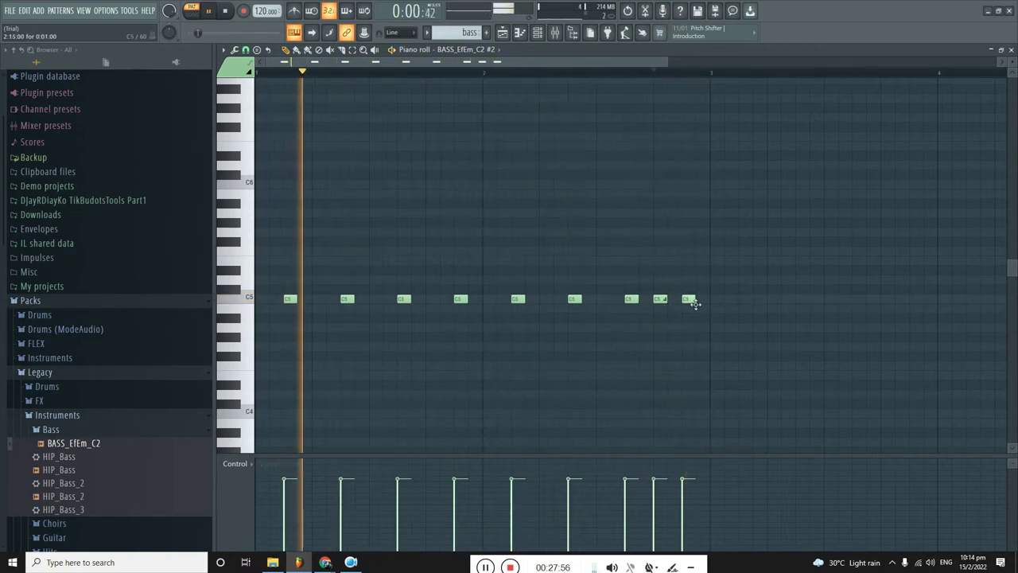
{"action": "left_click_drag", "start_coordinate": [695, 306], "coordinate": [675, 299]}
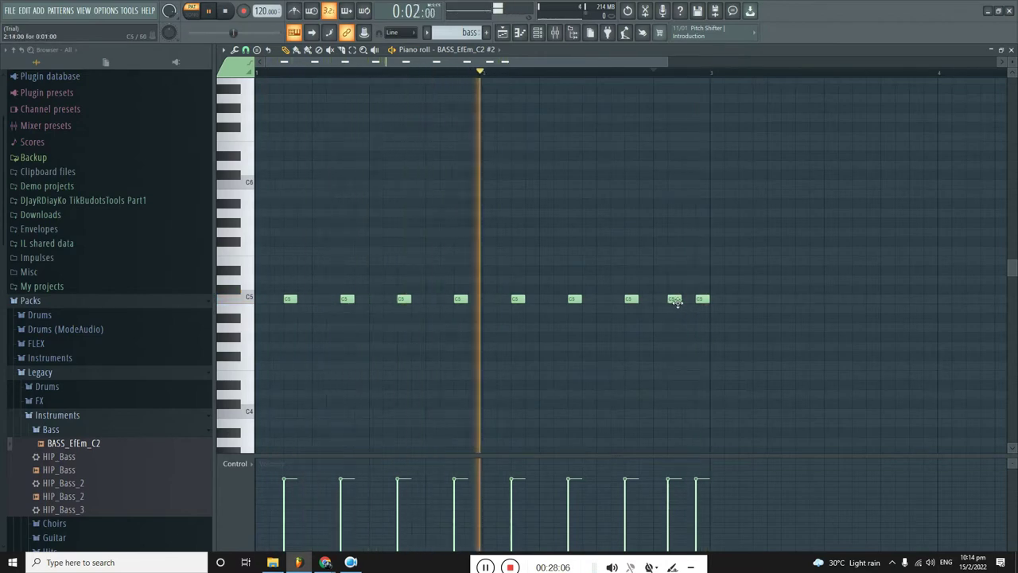
{"action": "mouse_move", "coordinate": [675, 299]}
{"action": "left_mouse_down"}
{"action": "mouse_move", "coordinate": [661, 299]}
{"action": "mouse_move", "coordinate": [688, 301]}
{"action": "left_mouse_up"}
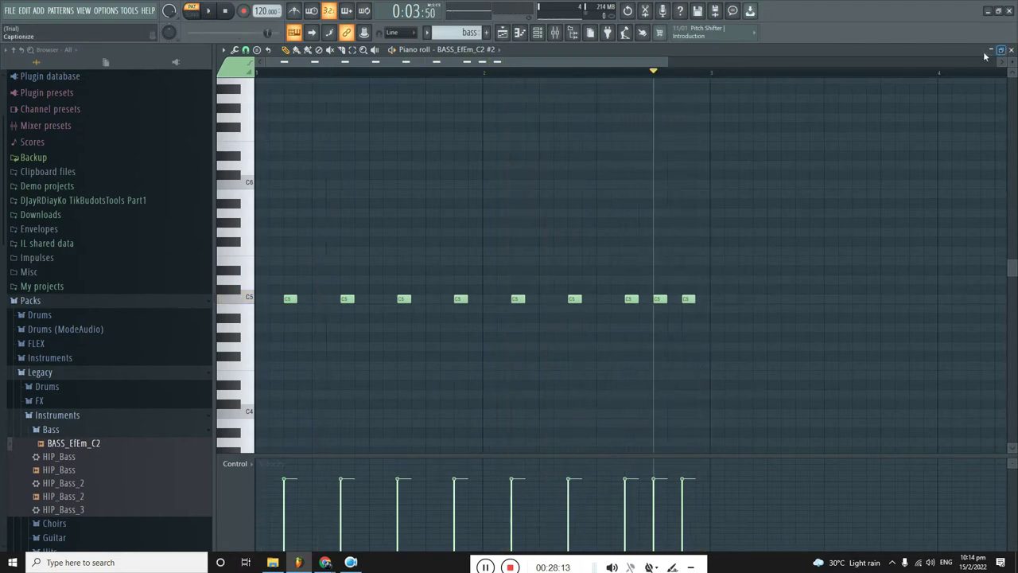
Return to the playlist and listen to the arrangement through the bass clips on Track 12.
{"action": "left_click", "coordinate": [990, 50]}
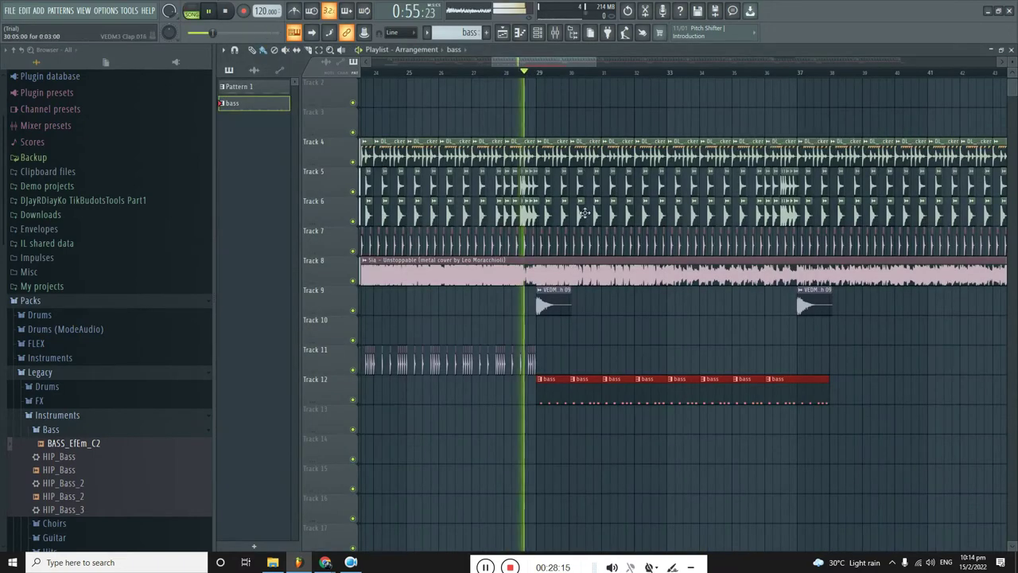
{"action": "scroll", "coordinate": [568, 420], "scroll_direction": "up", "scroll_amount": 2, "text": "ctrl"}
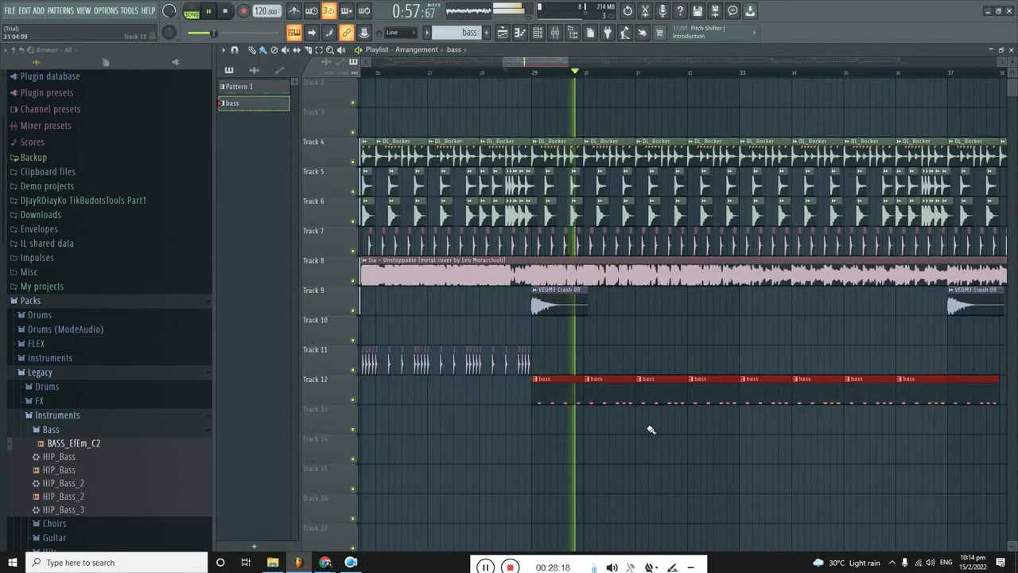
{"action": "scroll", "coordinate": [650, 429], "scroll_direction": "up", "scroll_amount": 2, "text": "ctrl"}
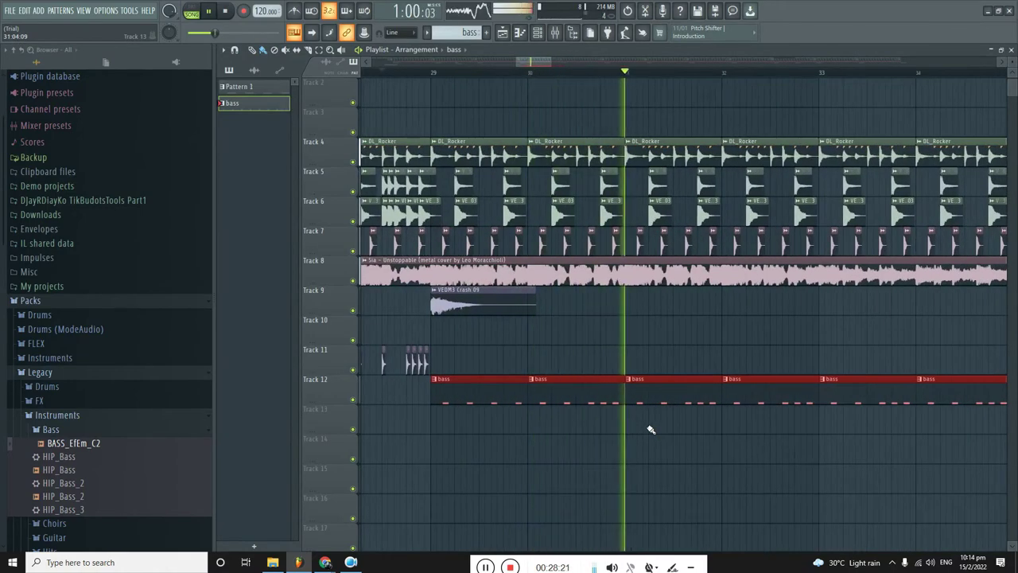
{"action": "scroll", "coordinate": [628, 422], "scroll_direction": "down", "scroll_amount": 2, "text": "ctrl"}
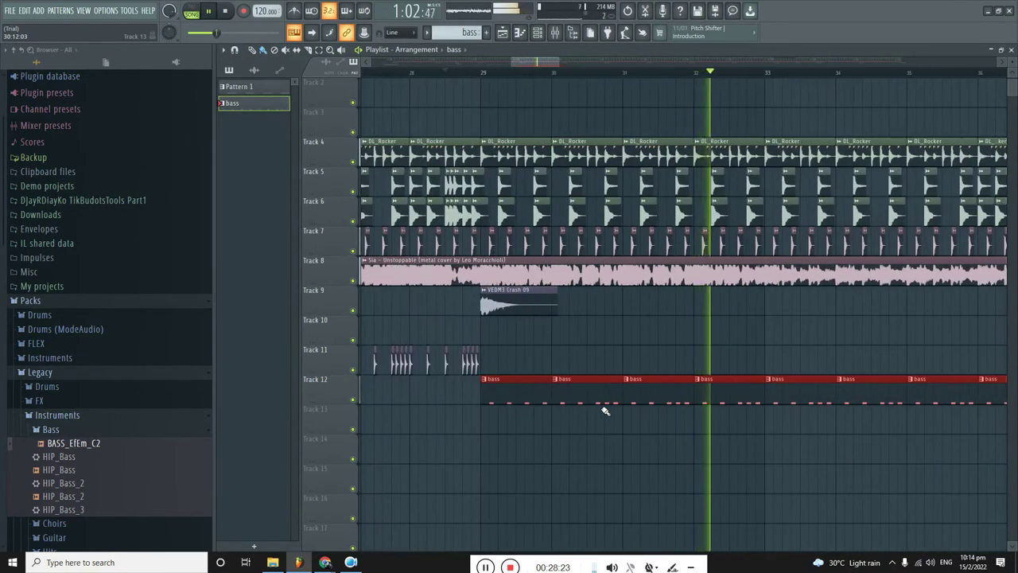
{"action": "scroll", "coordinate": [620, 408], "scroll_direction": "up", "scroll_amount": 2, "text": "ctrl"}
{"action": "scroll", "coordinate": [681, 416], "scroll_direction": "down", "scroll_amount": 2, "text": "ctrl"}
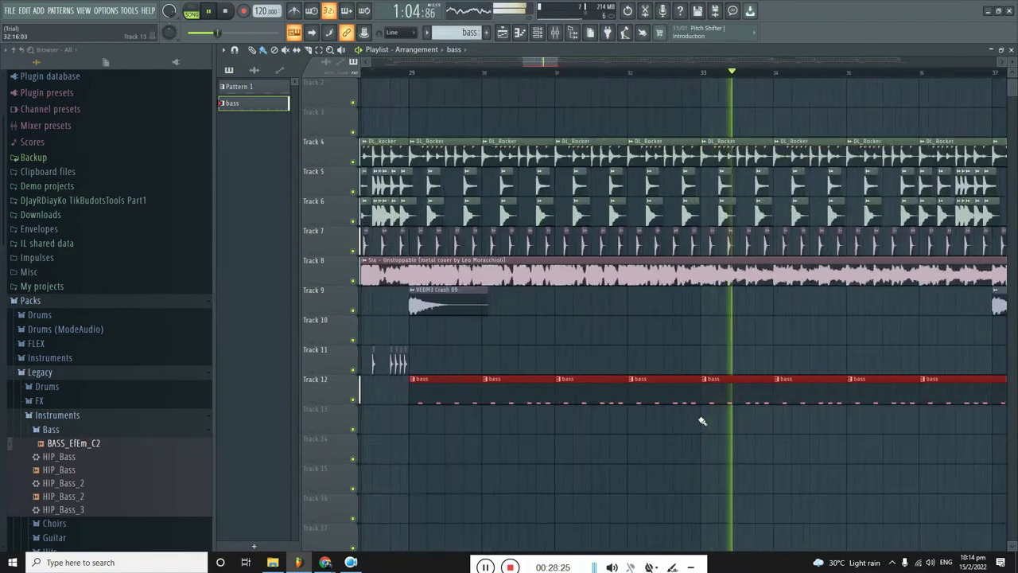
{"action": "scroll", "coordinate": [702, 420], "scroll_direction": "up", "scroll_amount": 2, "text": "ctrl"}
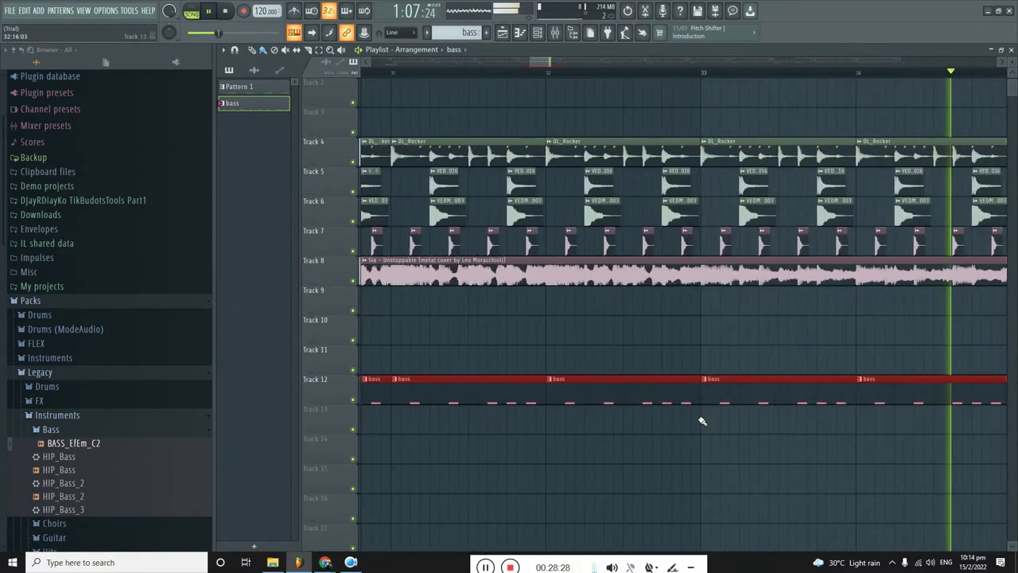
{"action": "scroll", "coordinate": [676, 419], "scroll_direction": "down", "scroll_amount": 3, "text": "ctrl"}
{"action": "scroll", "coordinate": [908, 451], "scroll_direction": "up", "scroll_amount": 1, "text": "ctrl"}
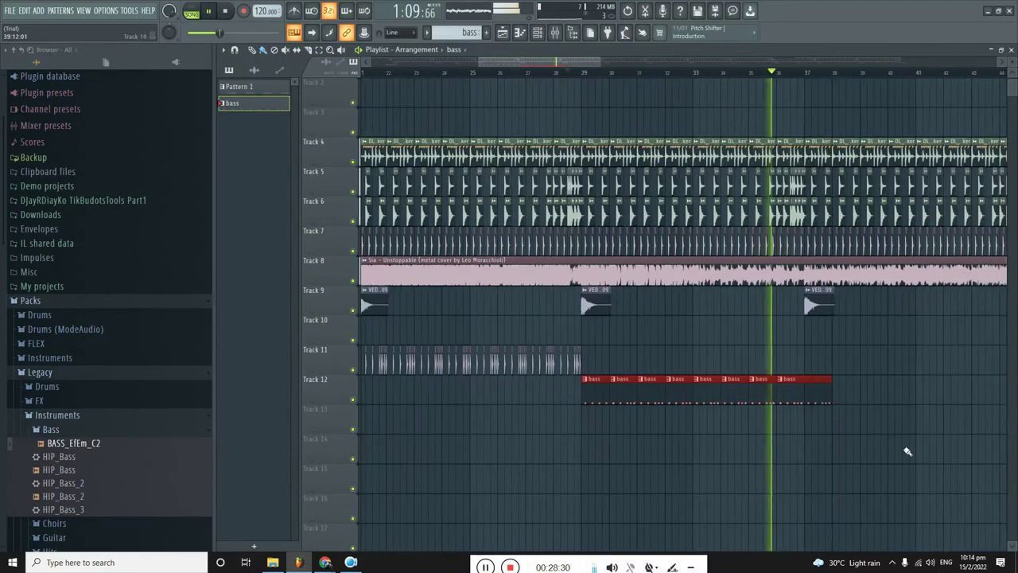
Add four two-bar bass clips on Track 12 from bar 38 to bar 46 and play the bass section.
{"action": "scroll", "coordinate": [882, 437], "scroll_direction": "up", "scroll_amount": 3, "text": "ctrl"}
{"action": "scroll", "coordinate": [709, 381], "scroll_direction": "up", "scroll_amount": 2, "text": "ctrl"}
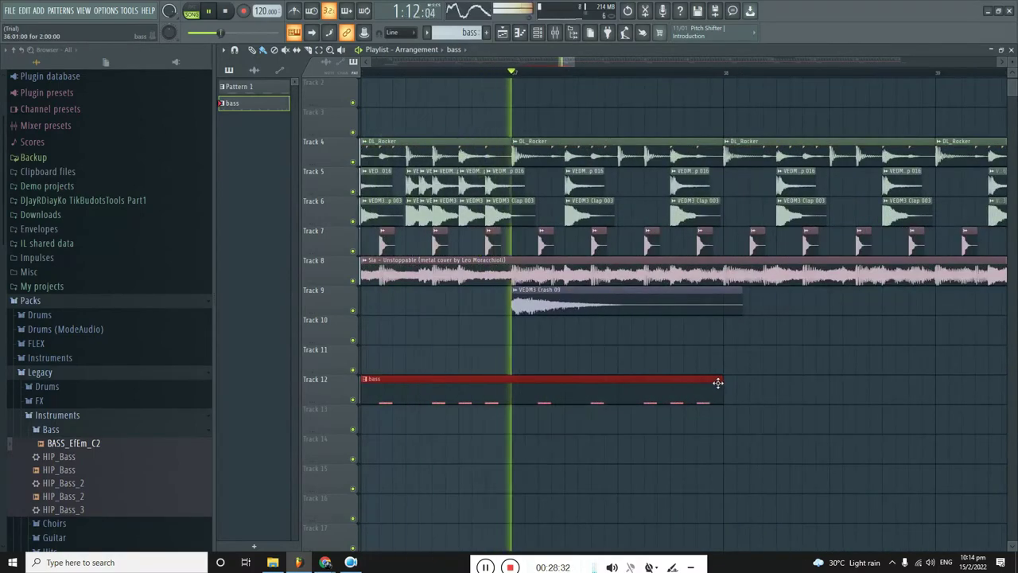
{"action": "scroll", "coordinate": [721, 381], "scroll_direction": "down", "scroll_amount": 2, "text": "ctrl"}
{"action": "scroll", "coordinate": [675, 391], "scroll_direction": "down", "scroll_amount": 2, "text": "ctrl"}
{"action": "key", "text": "space"}
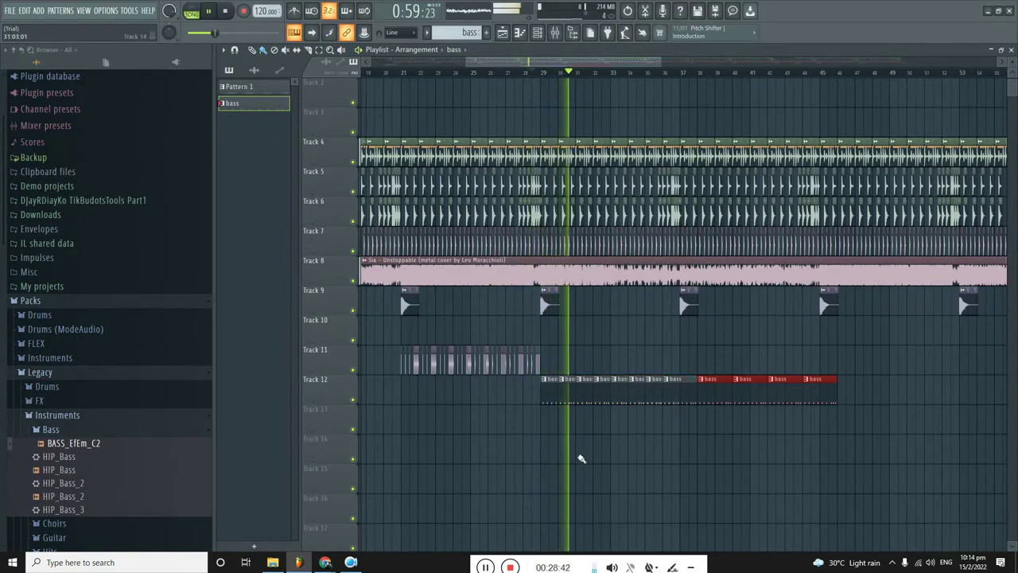
Open the bass pattern's piano roll at full size from its first clip on Track 12.
{"action": "scroll", "coordinate": [577, 437], "scroll_direction": "down", "scroll_amount": 3, "text": "ctrl"}
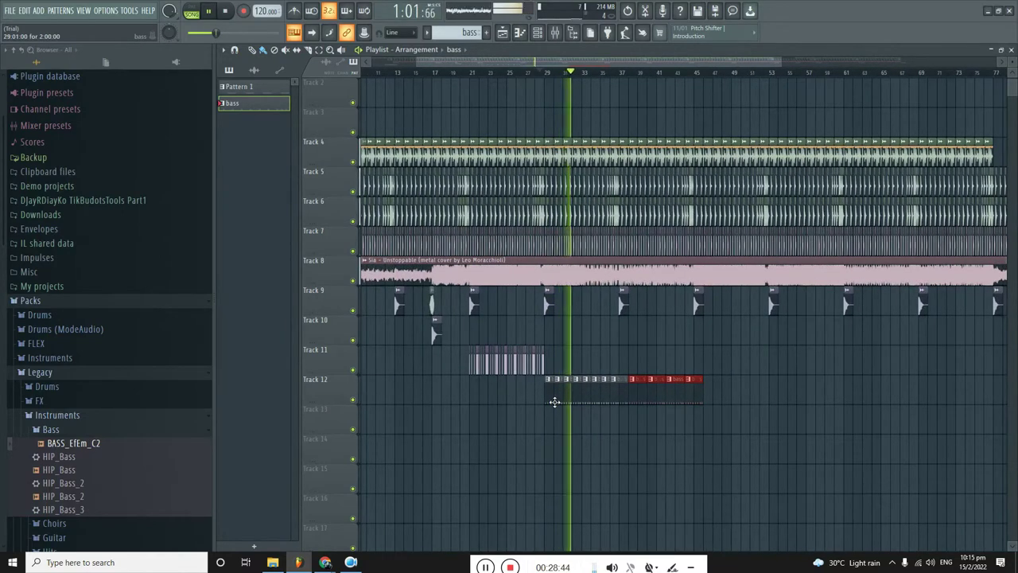
{"action": "left_click", "coordinate": [554, 401]}
{"action": "left_click", "coordinate": [891, 140]}
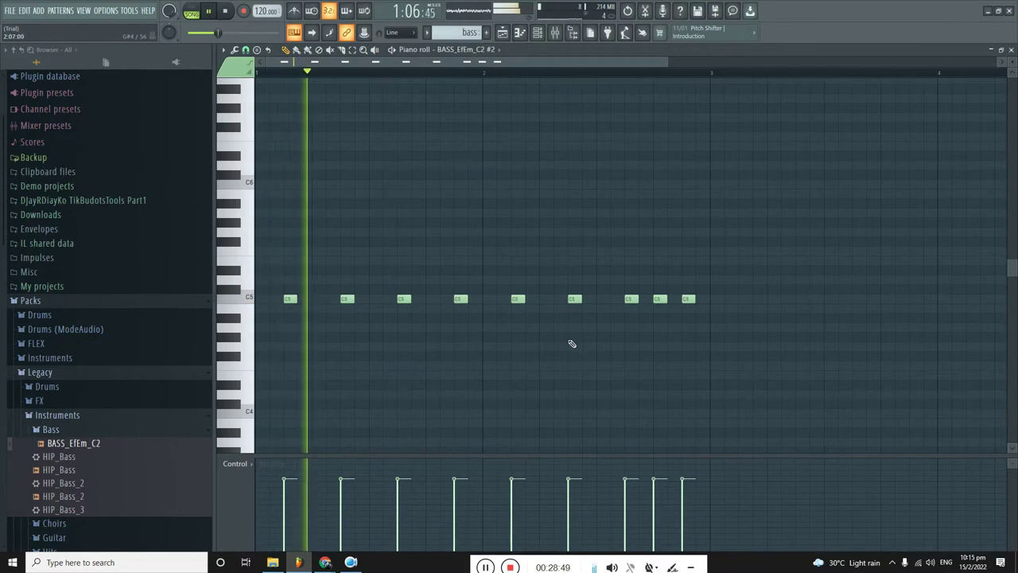
Return to the playlist and listen to the Track 12 bass clips from about bar 28 to bar 35.
{"action": "left_click", "coordinate": [998, 62]}
{"action": "left_click_drag", "start_coordinate": [758, 375], "coordinate": [534, 463]}
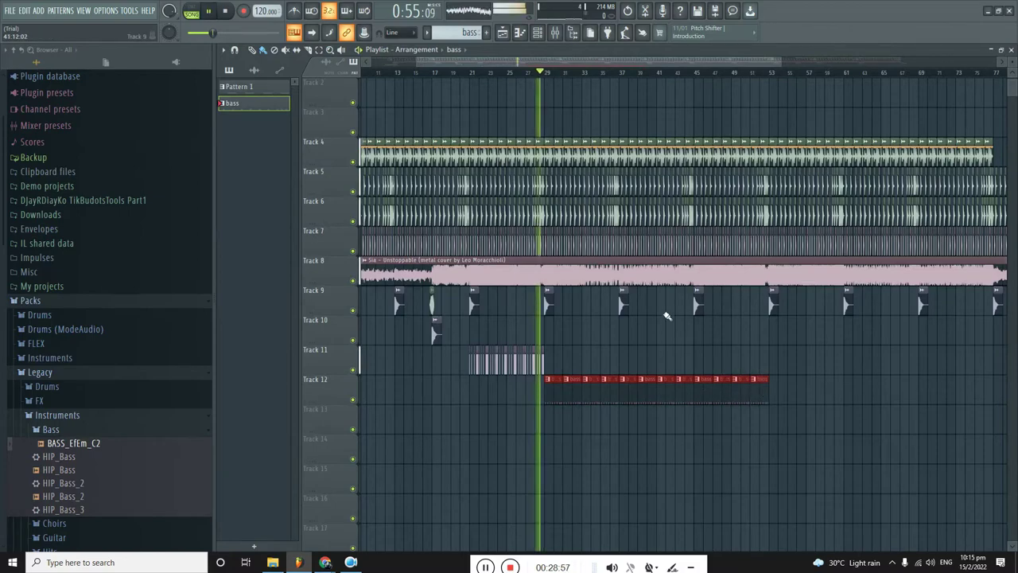
{"action": "scroll", "coordinate": [554, 453], "scroll_direction": "up", "scroll_amount": 3}
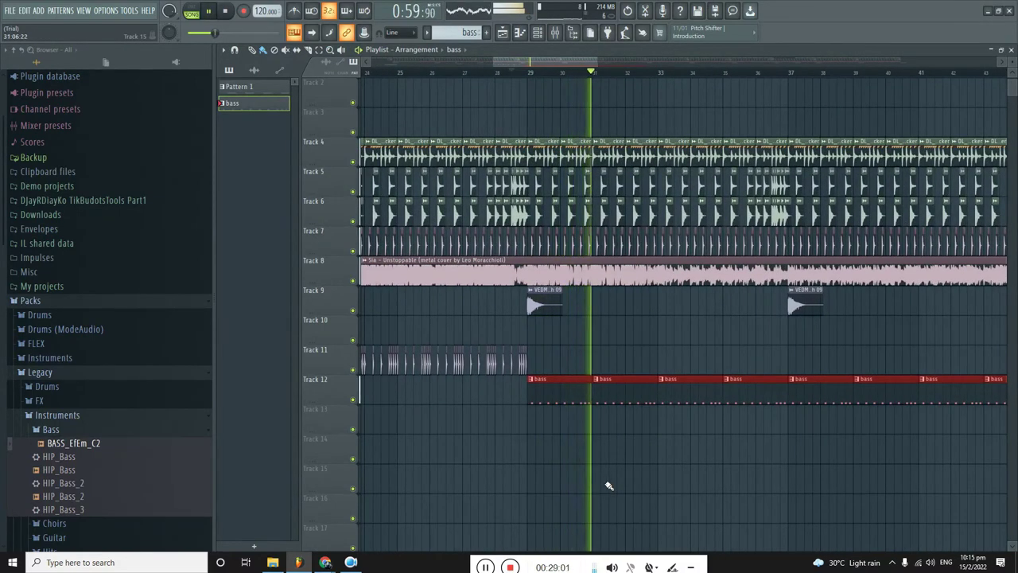
{"action": "scroll", "coordinate": [595, 429], "scroll_direction": "up", "scroll_amount": 4}
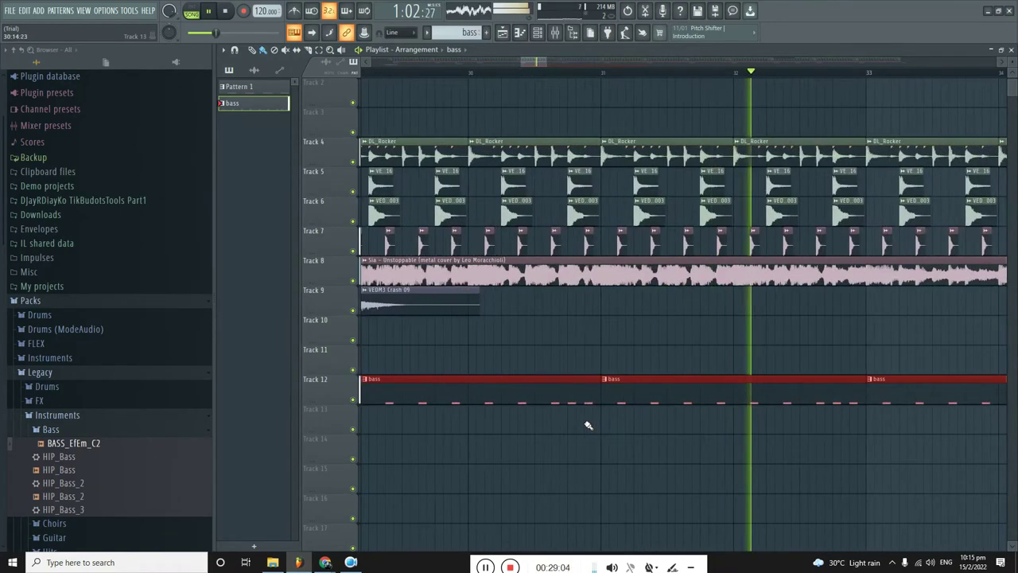
{"action": "scroll", "coordinate": [588, 425], "scroll_direction": "up", "scroll_amount": 2}
{"action": "scroll", "coordinate": [588, 424], "scroll_direction": "down", "scroll_amount": 5}
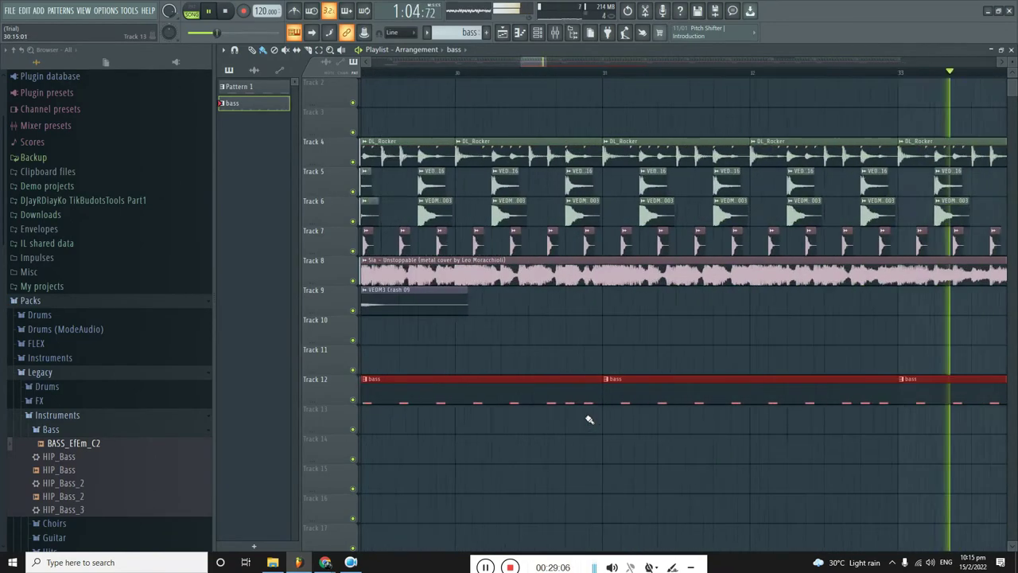
{"action": "scroll", "coordinate": [668, 423], "scroll_direction": "down", "scroll_amount": 2}
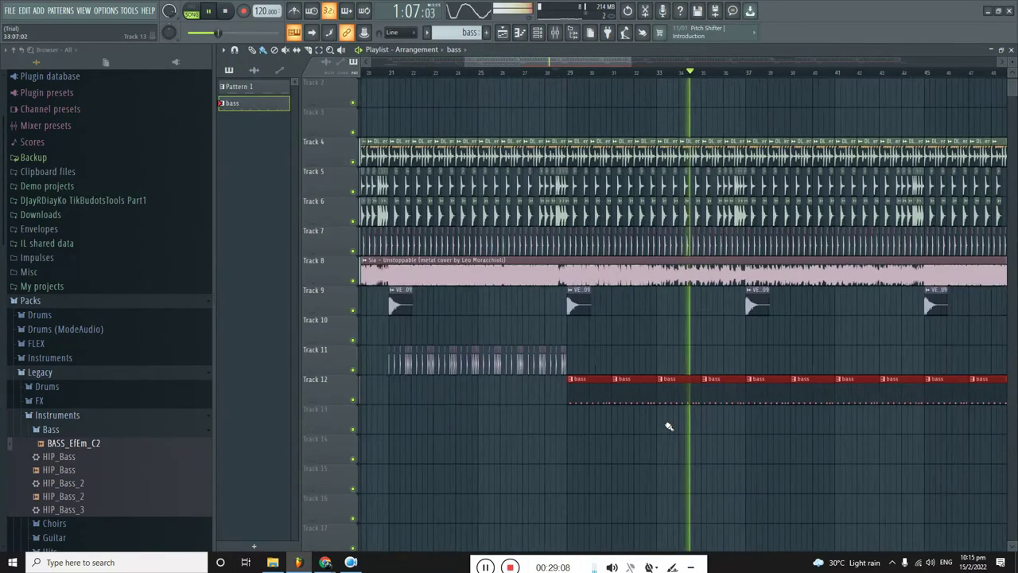
{"action": "scroll", "coordinate": [632, 423], "scroll_direction": "down", "scroll_amount": 2}
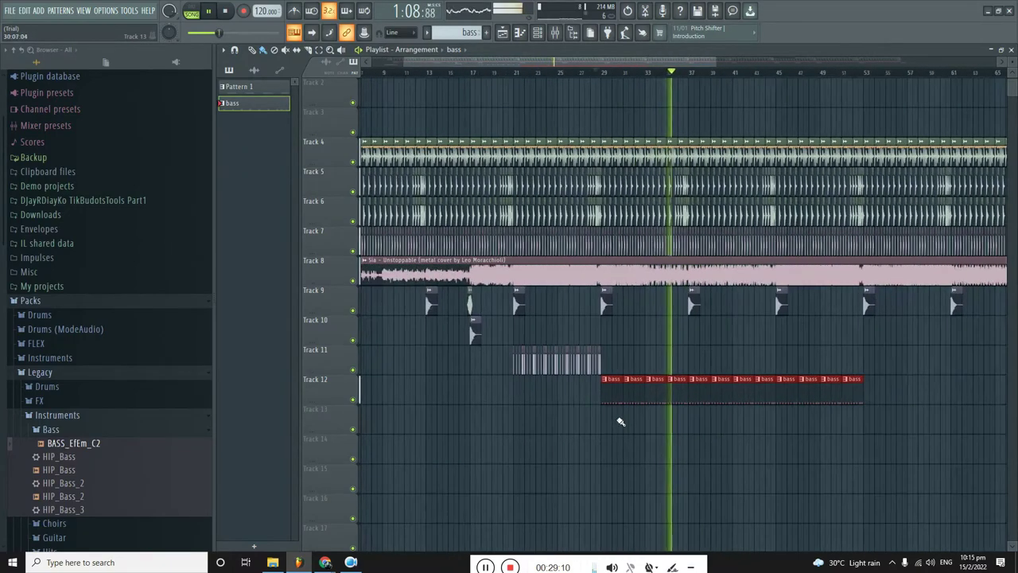
Check the channel rack, close it, and keep listening to the bass section up to about bar 46.
{"action": "left_click", "coordinate": [538, 34]}
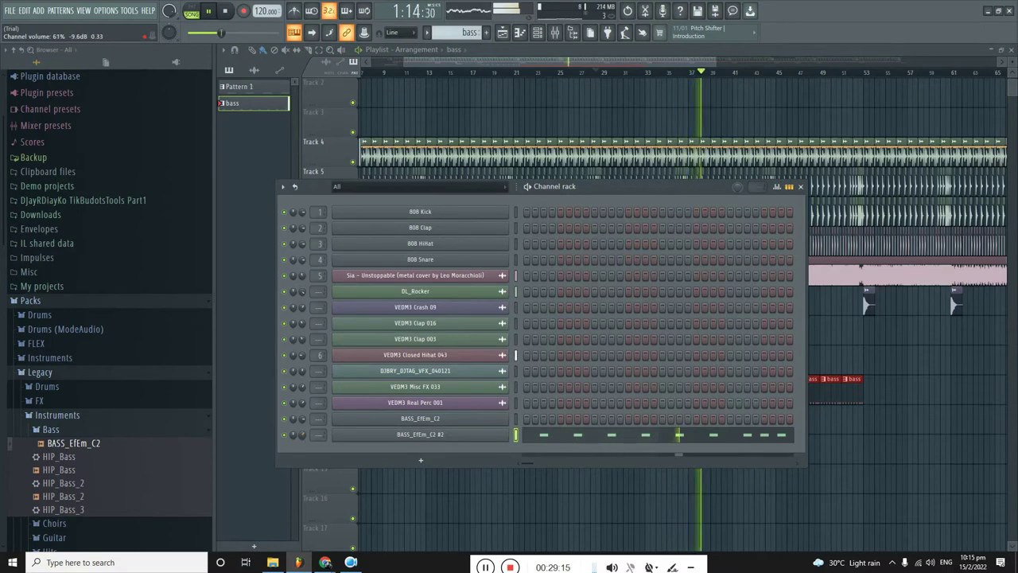
{"action": "left_click", "coordinate": [799, 189]}
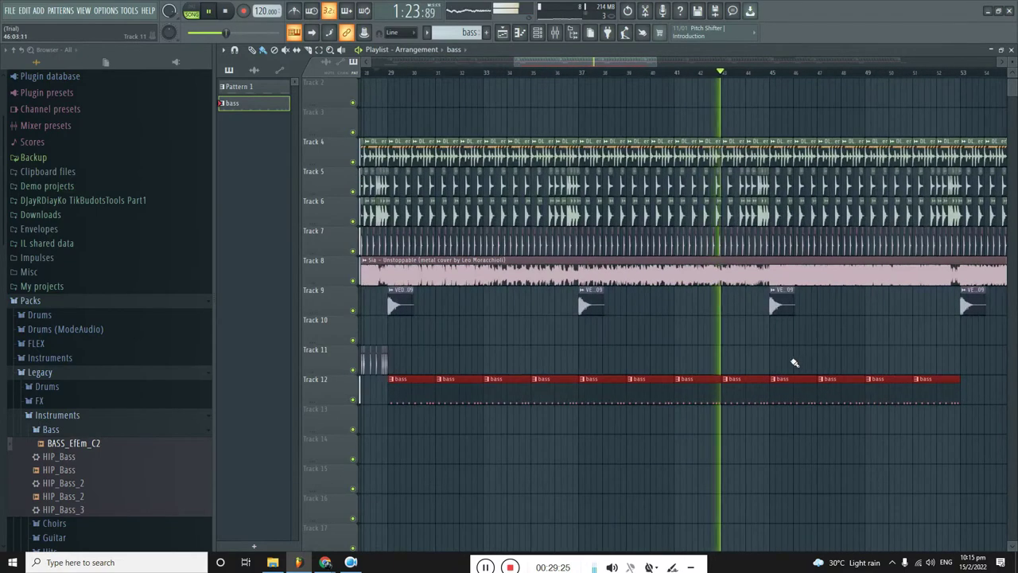
{"action": "scroll", "coordinate": [787, 354], "scroll_direction": "up", "scroll_amount": 2}
{"action": "scroll", "coordinate": [788, 347], "scroll_direction": "down", "scroll_amount": 2}
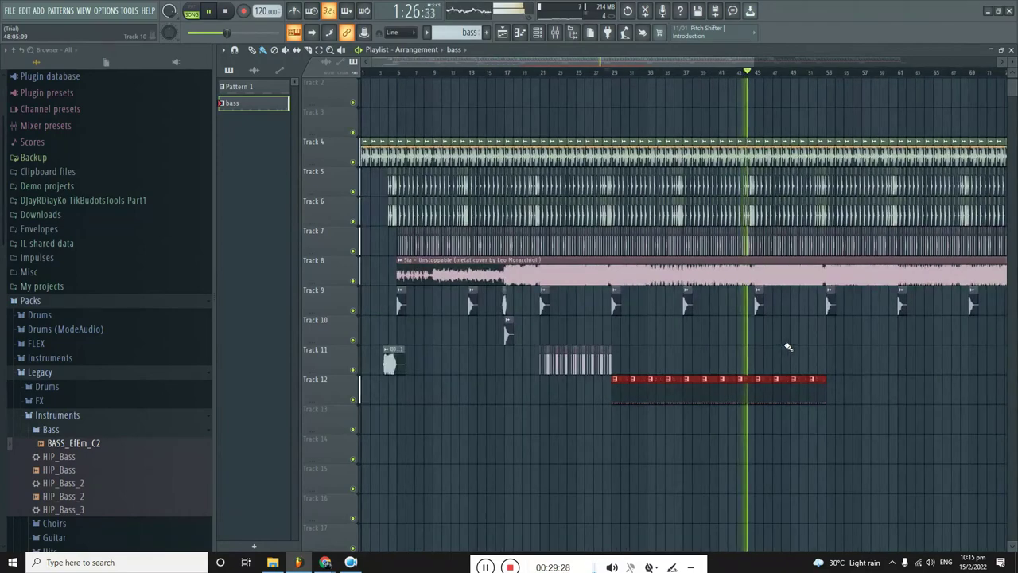
{"action": "scroll", "coordinate": [766, 359], "scroll_direction": "up", "scroll_amount": 1}
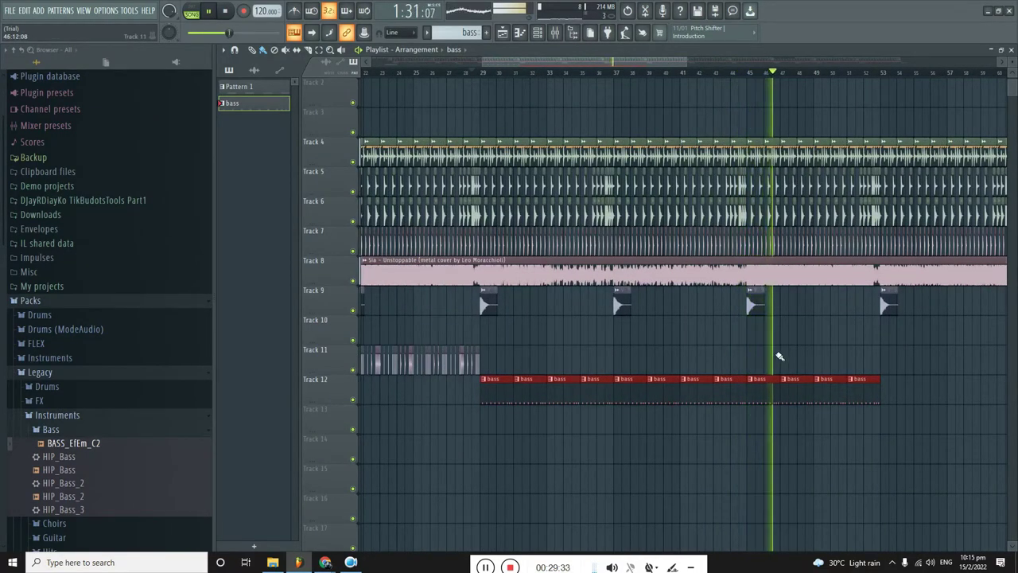
Replay from bar 34 and delete the four bass clips on Track 12 between bars 37 and 45.
{"action": "left_click", "coordinate": [566, 79]}
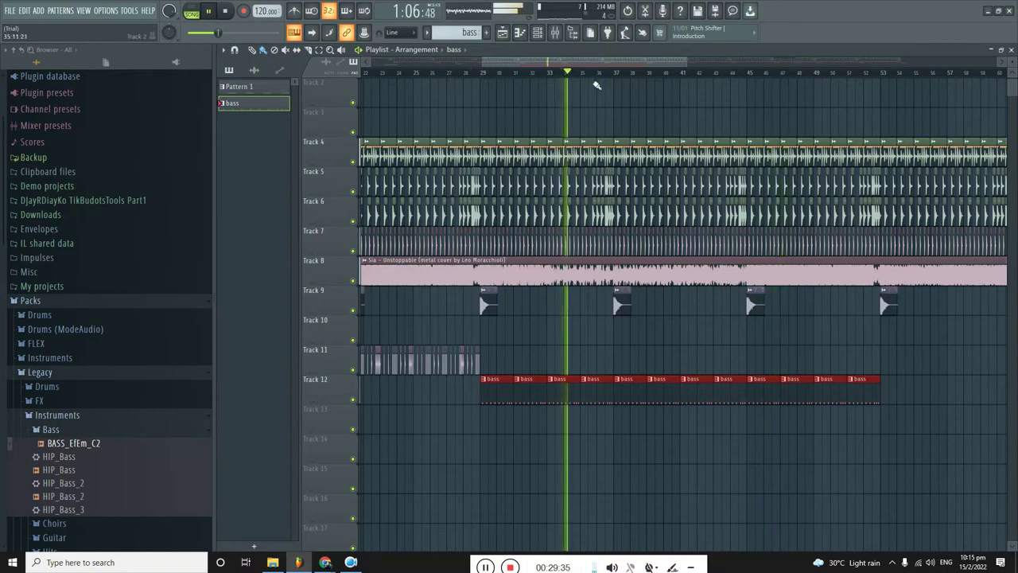
{"action": "scroll", "coordinate": [635, 313], "scroll_direction": "up", "scroll_amount": 2}
{"action": "scroll", "coordinate": [617, 400], "scroll_direction": "down", "scroll_amount": 1}
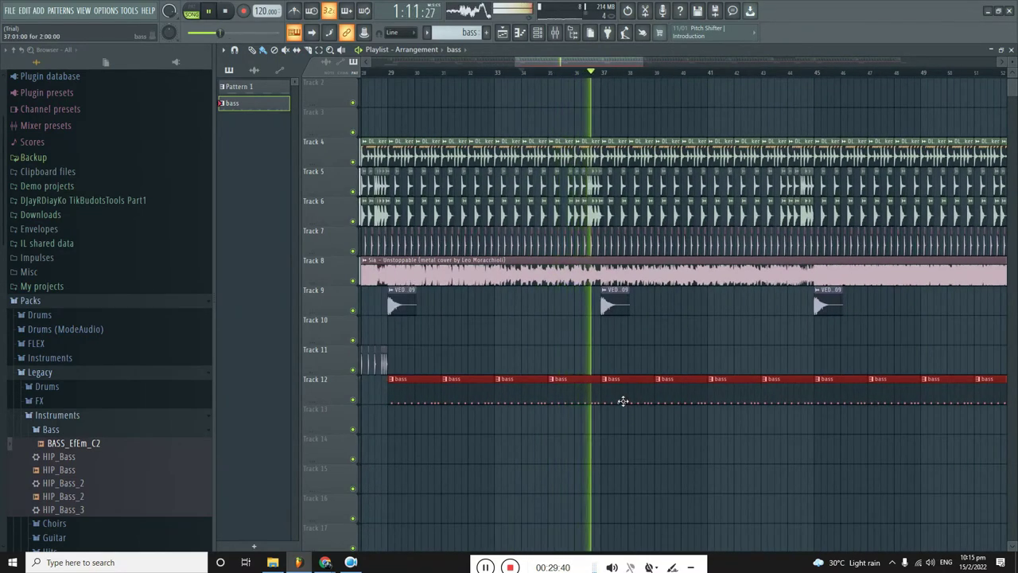
{"action": "right_click", "coordinate": [624, 400]}
{"action": "right_click", "coordinate": [734, 396]}
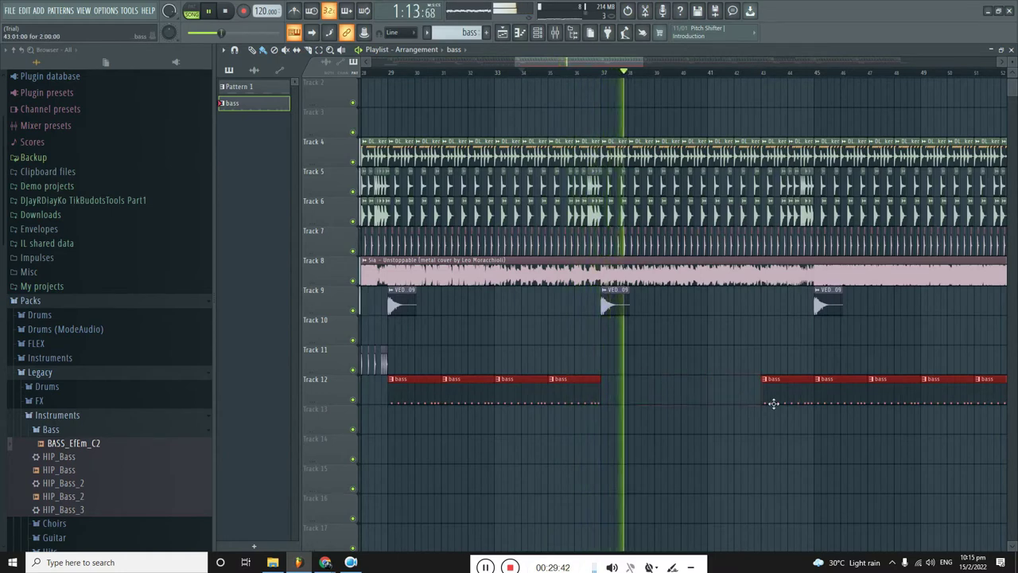
{"action": "right_click", "coordinate": [772, 402]}
{"action": "scroll", "coordinate": [670, 387], "scroll_direction": "down", "scroll_amount": 2}
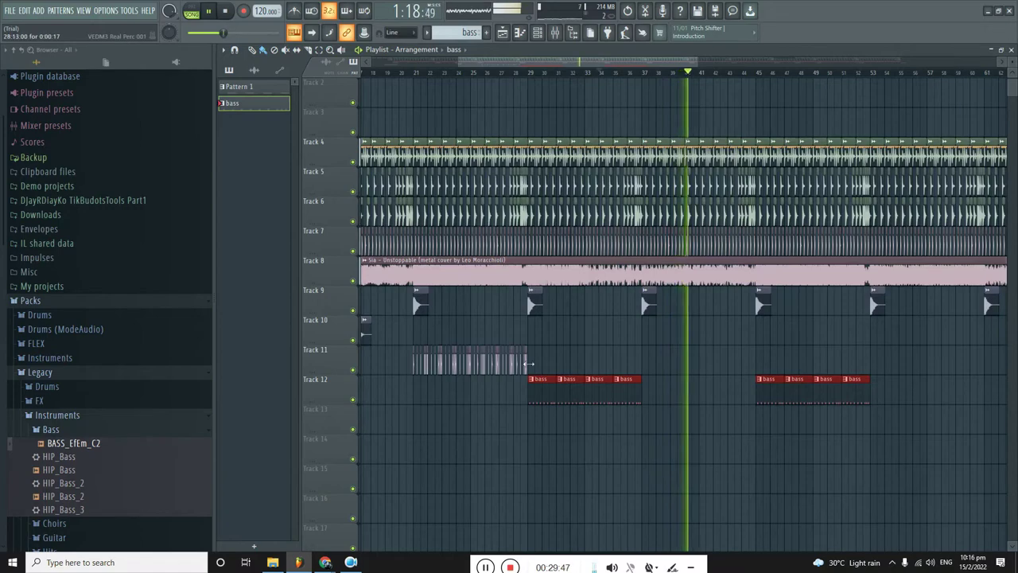
Examine the bass notes against the drums at bar 29 and listen through the Track 12 bass clips from bar 45 to bar 53.
{"action": "scroll", "coordinate": [549, 365], "scroll_direction": "up", "scroll_amount": 8}
{"action": "scroll", "coordinate": [574, 364], "scroll_direction": "up", "scroll_amount": 3}
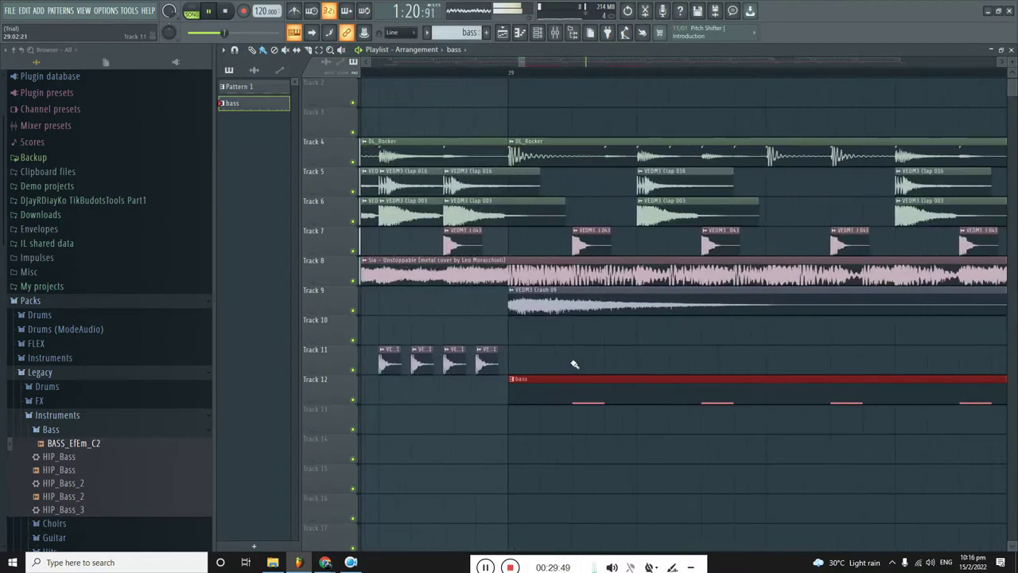
{"action": "scroll", "coordinate": [574, 362], "scroll_direction": "down", "scroll_amount": 10}
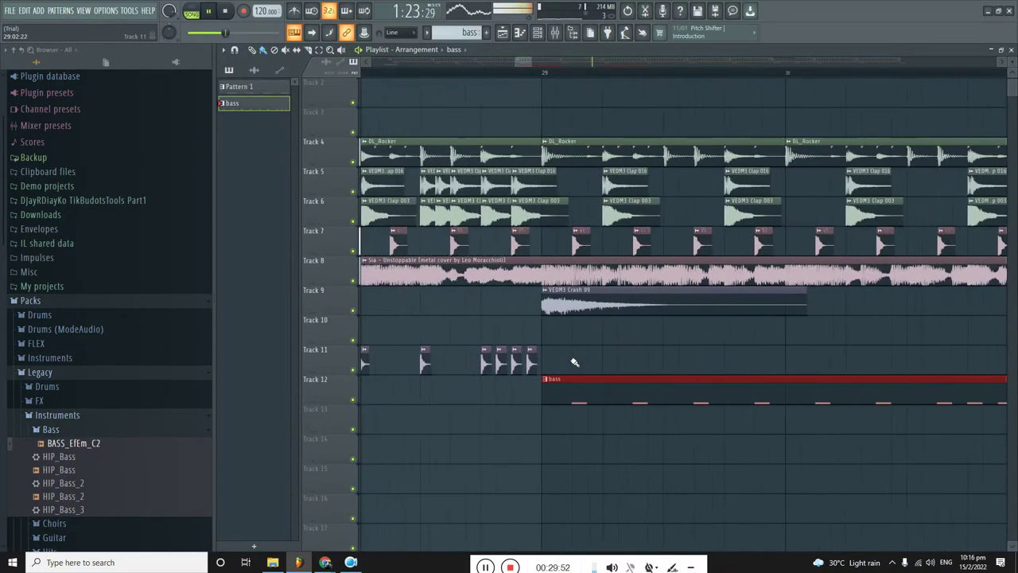
{"action": "scroll", "coordinate": [675, 374], "scroll_direction": "up", "scroll_amount": 8}
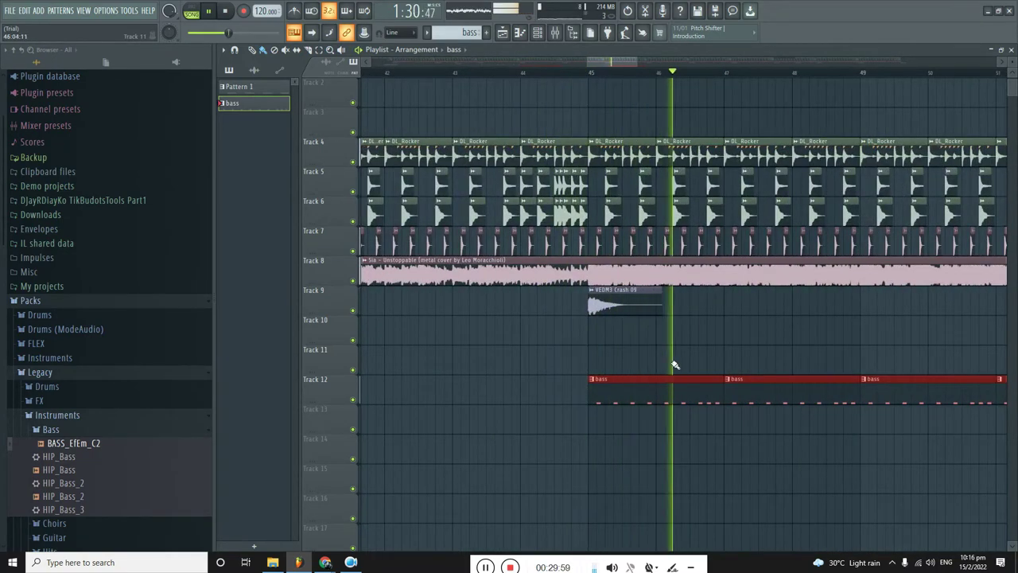
{"action": "scroll", "coordinate": [585, 416], "scroll_direction": "down", "scroll_amount": 6}
{"action": "scroll", "coordinate": [659, 409], "scroll_direction": "up", "scroll_amount": 3}
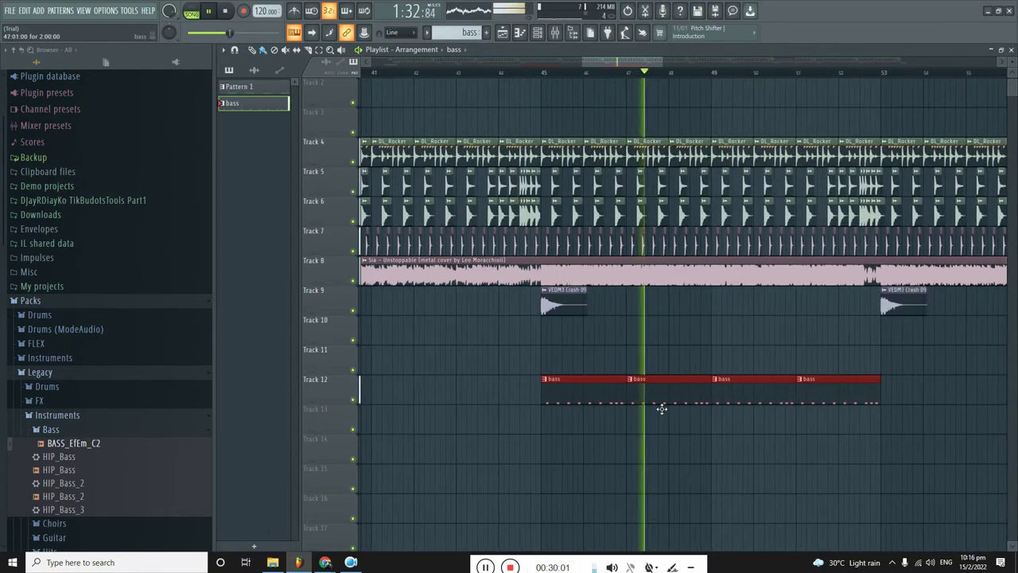
{"action": "scroll", "coordinate": [653, 383], "scroll_direction": "up", "scroll_amount": 6}
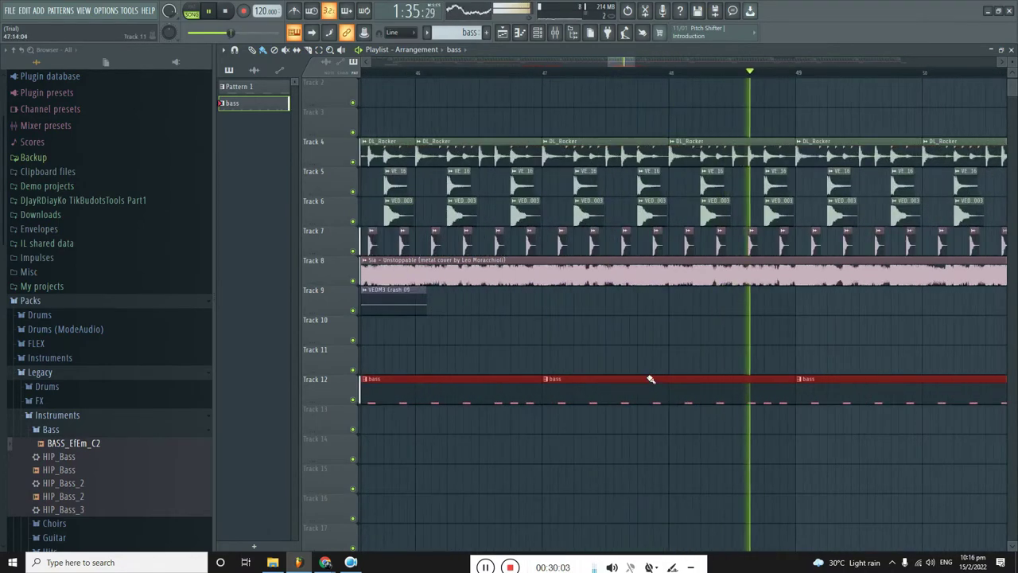
{"action": "scroll", "coordinate": [651, 375], "scroll_direction": "down", "scroll_amount": 2}
{"action": "scroll", "coordinate": [650, 361], "scroll_direction": "up", "scroll_amount": 3}
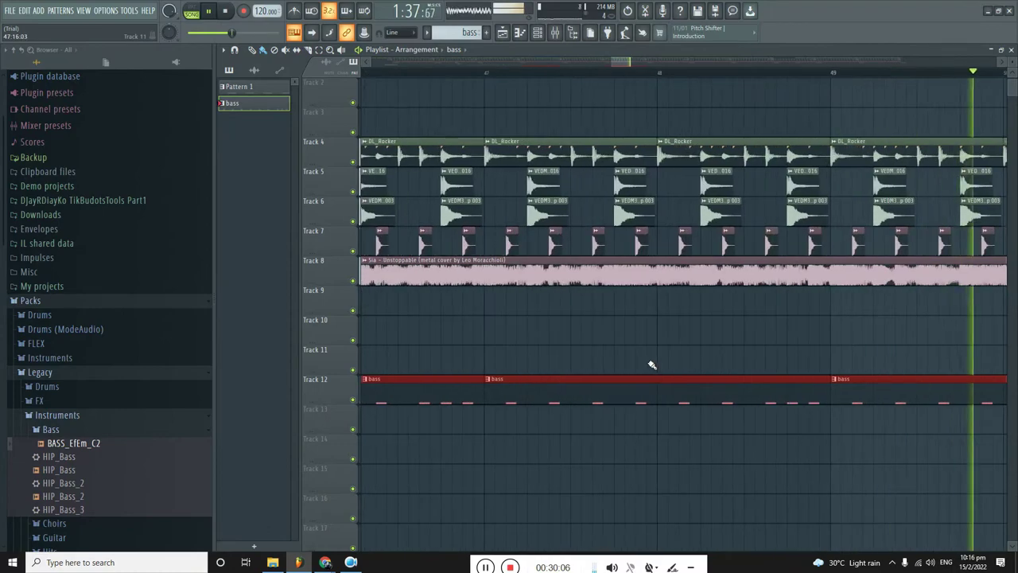
{"action": "scroll", "coordinate": [659, 359], "scroll_direction": "down", "scroll_amount": 5}
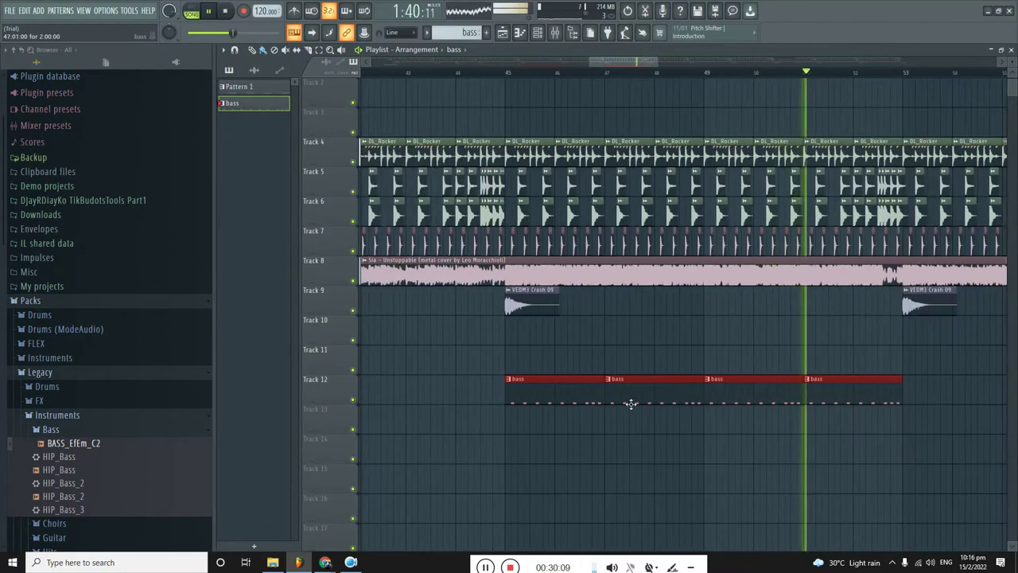
{"action": "scroll", "coordinate": [851, 367], "scroll_direction": "up", "scroll_amount": 3}
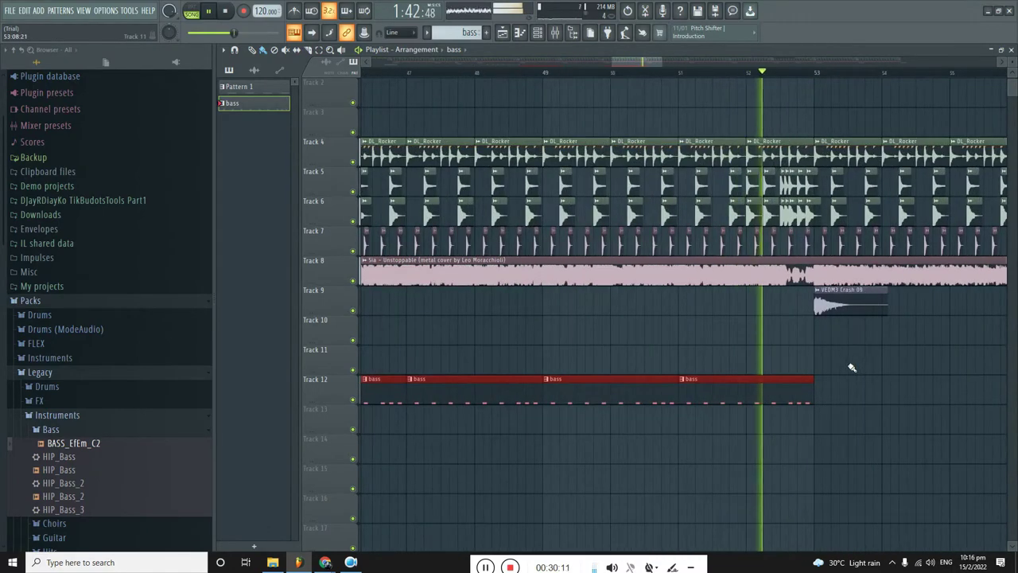
{"action": "scroll", "coordinate": [850, 368], "scroll_direction": "down", "scroll_amount": 5}
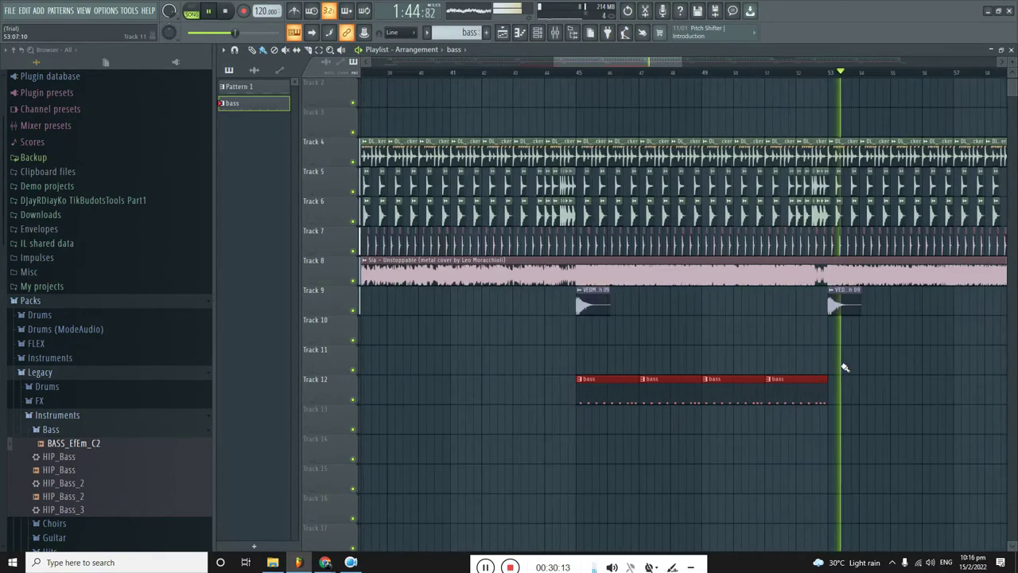
Open the bass pattern's piano roll from the first group of Track 12 clips and select all its C5 notes.
{"action": "double_click", "coordinate": [549, 403]}
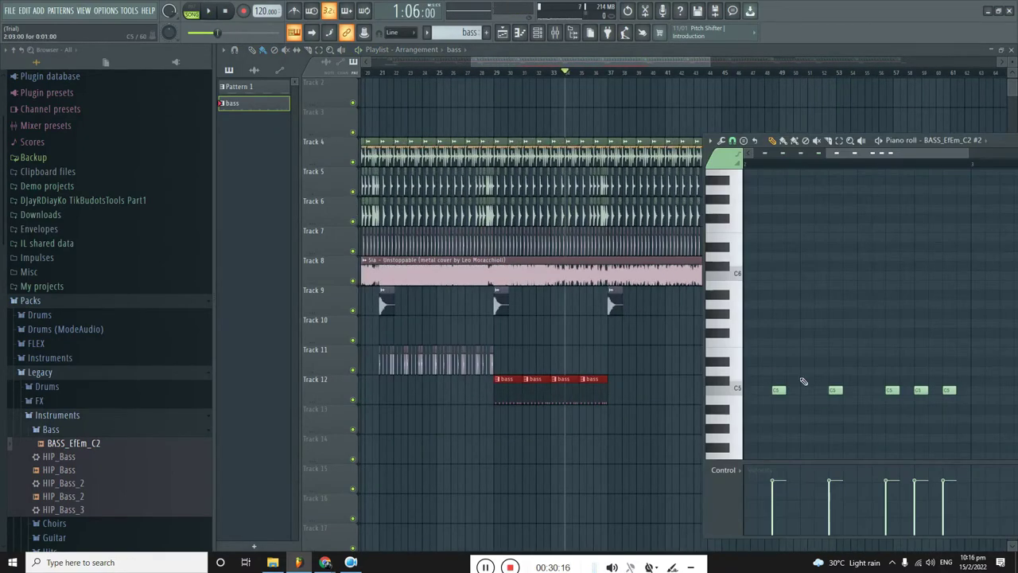
{"action": "scroll", "coordinate": [990, 372], "scroll_direction": "down", "scroll_amount": 2}
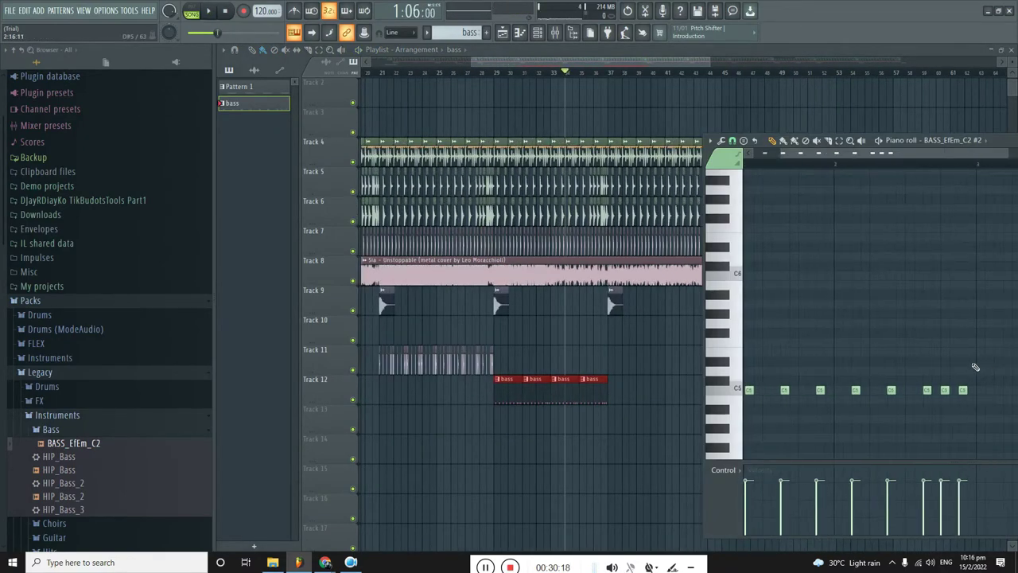
{"action": "scroll", "coordinate": [975, 366], "scroll_direction": "down", "scroll_amount": 2}
{"action": "scroll", "coordinate": [824, 368], "scroll_direction": "up", "scroll_amount": 2}
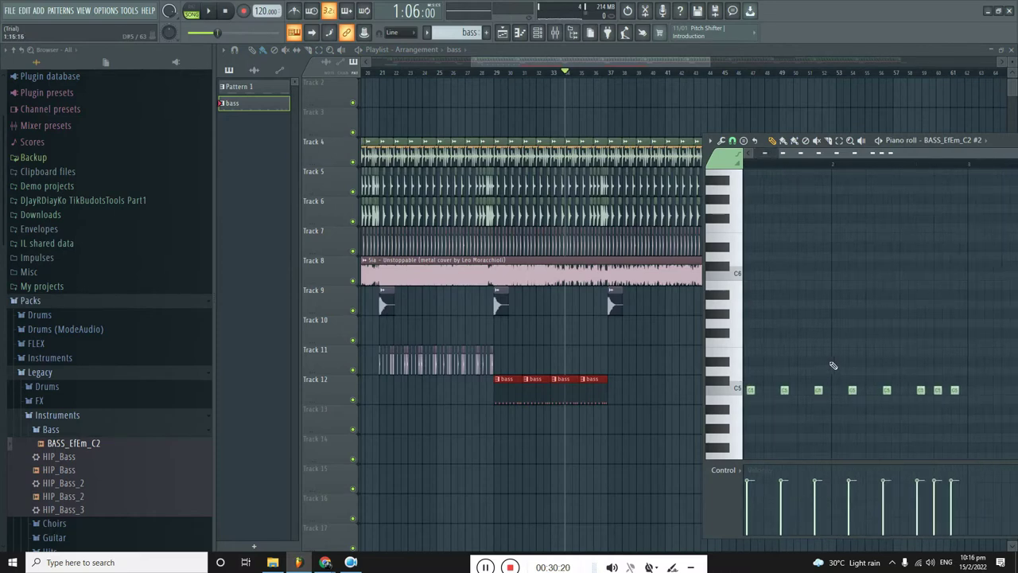
{"action": "scroll", "coordinate": [835, 364], "scroll_direction": "down", "scroll_amount": 3}
{"action": "left_click_drag", "start_coordinate": [943, 359], "coordinate": [726, 431]}
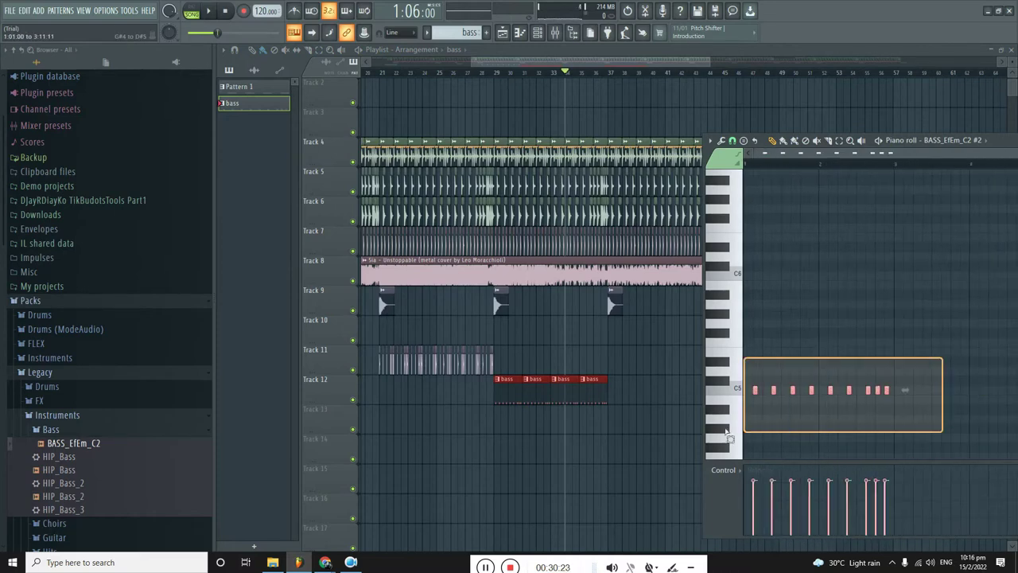
{"action": "left_click_drag", "start_coordinate": [1005, 146], "coordinate": [830, 137]}
{"action": "scroll", "coordinate": [617, 347], "scroll_direction": "up", "scroll_amount": 4}
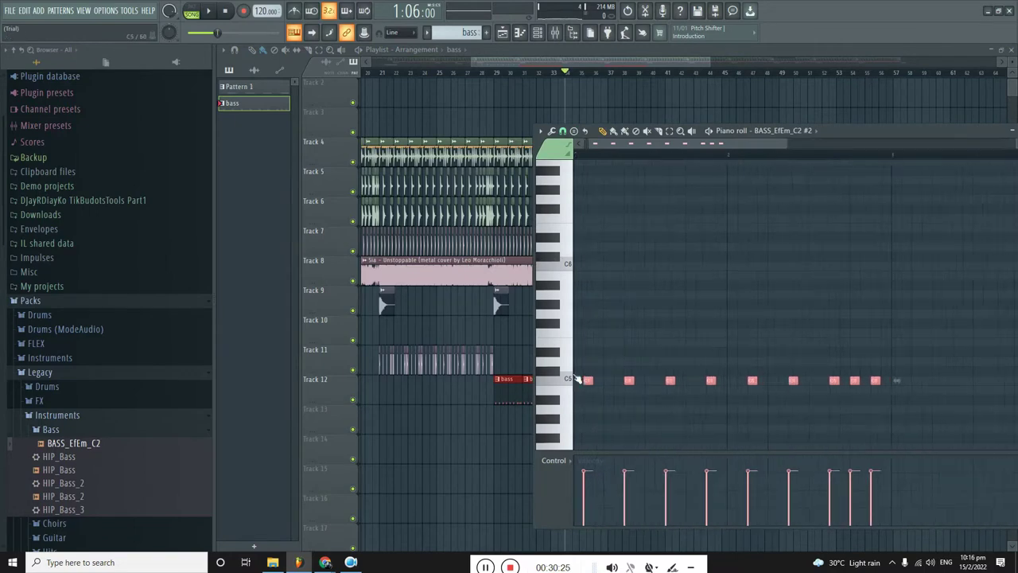
Set the piano roll snap to 1/2 step, shorten all selected C5 notes to half a step, and play the result.
{"action": "scroll", "coordinate": [806, 382], "scroll_direction": "down", "scroll_amount": 3}
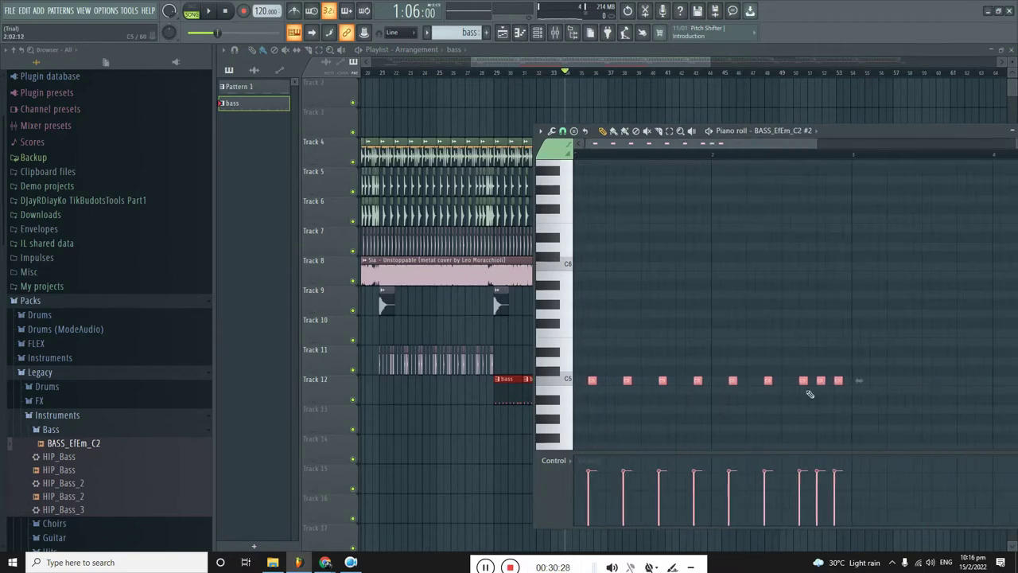
{"action": "scroll", "coordinate": [849, 380], "scroll_direction": "up", "scroll_amount": 3}
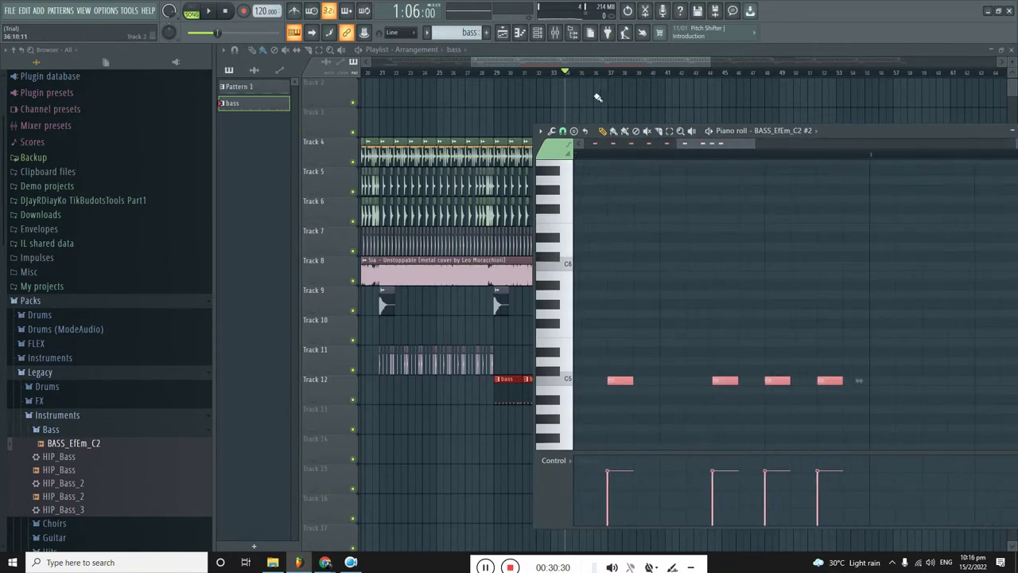
{"action": "left_click", "coordinate": [562, 131]}
{"action": "left_click", "coordinate": [576, 221]}
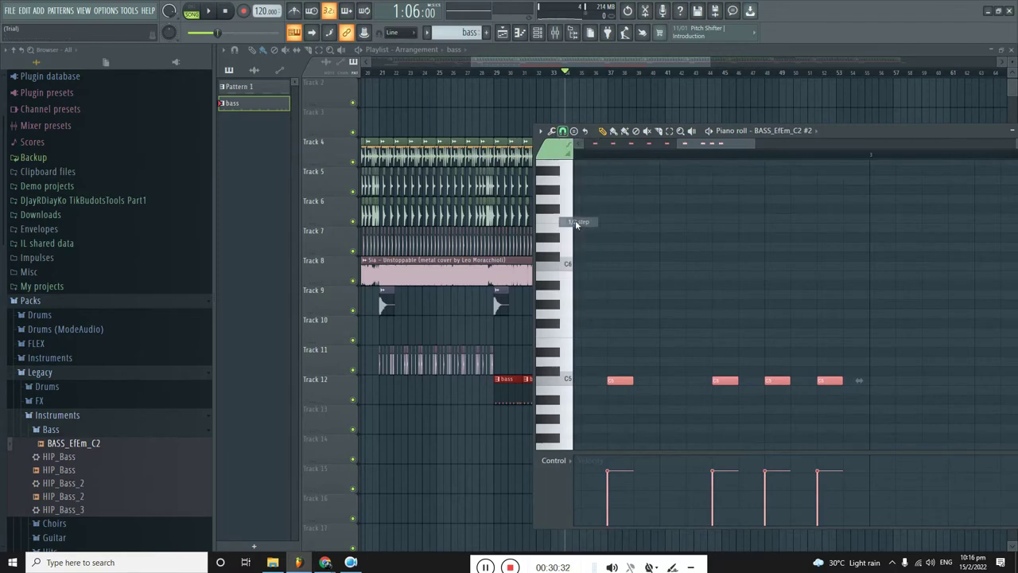
{"action": "scroll", "coordinate": [831, 366], "scroll_direction": "down", "scroll_amount": 2}
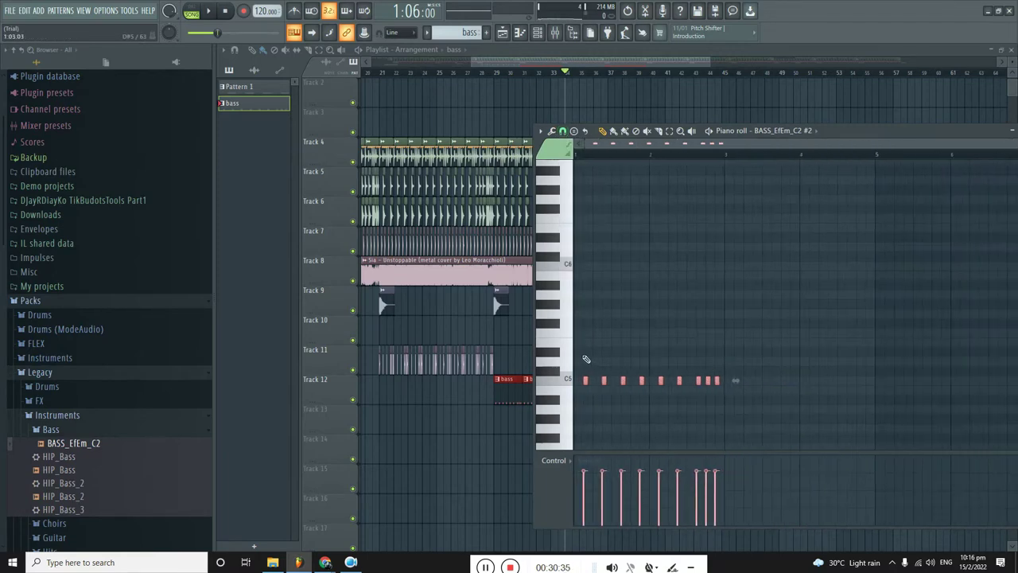
{"action": "scroll", "coordinate": [837, 371], "scroll_direction": "down", "scroll_amount": 1}
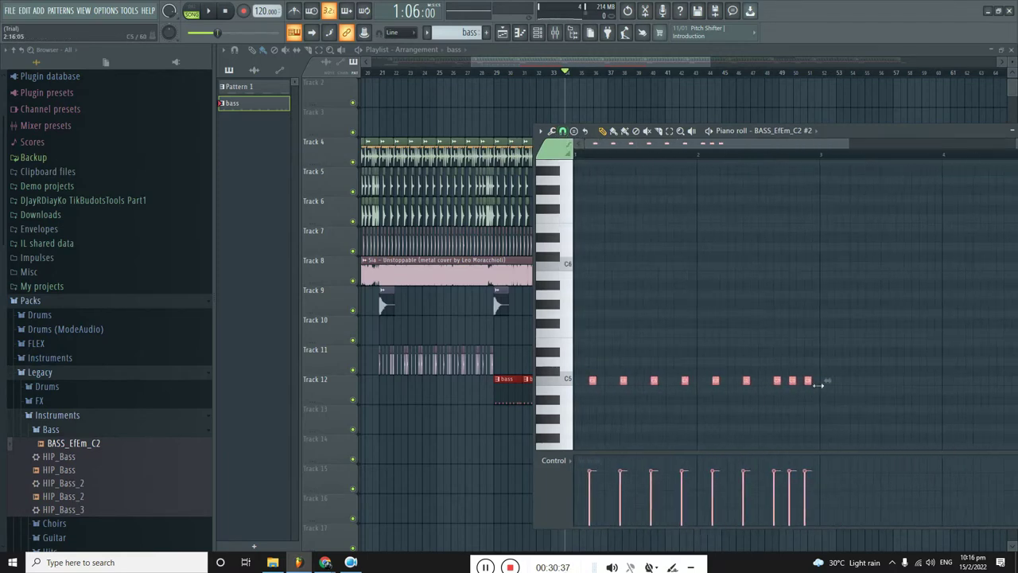
{"action": "scroll", "coordinate": [818, 384], "scroll_direction": "up", "scroll_amount": 2}
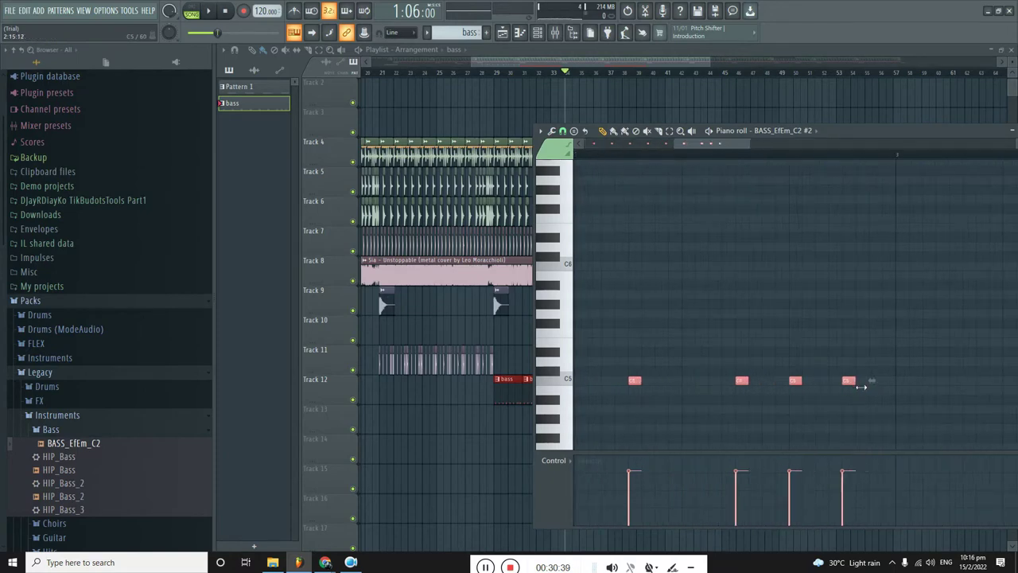
{"action": "scroll", "coordinate": [859, 386], "scroll_direction": "down", "scroll_amount": 2}
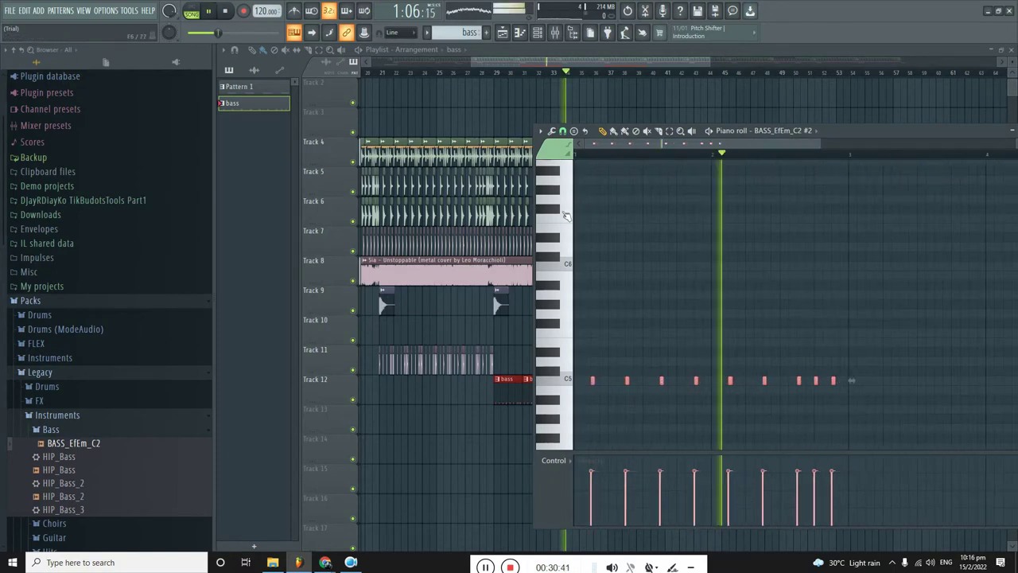
Replay from just before bar 29 and listen to the shortened bass notes in the Track 12 clips up to bar 37.
{"action": "left_click", "coordinate": [474, 73]}
{"action": "scroll", "coordinate": [497, 359], "scroll_direction": "up", "scroll_amount": 2}
{"action": "scroll", "coordinate": [497, 359], "scroll_direction": "up", "scroll_amount": 2}
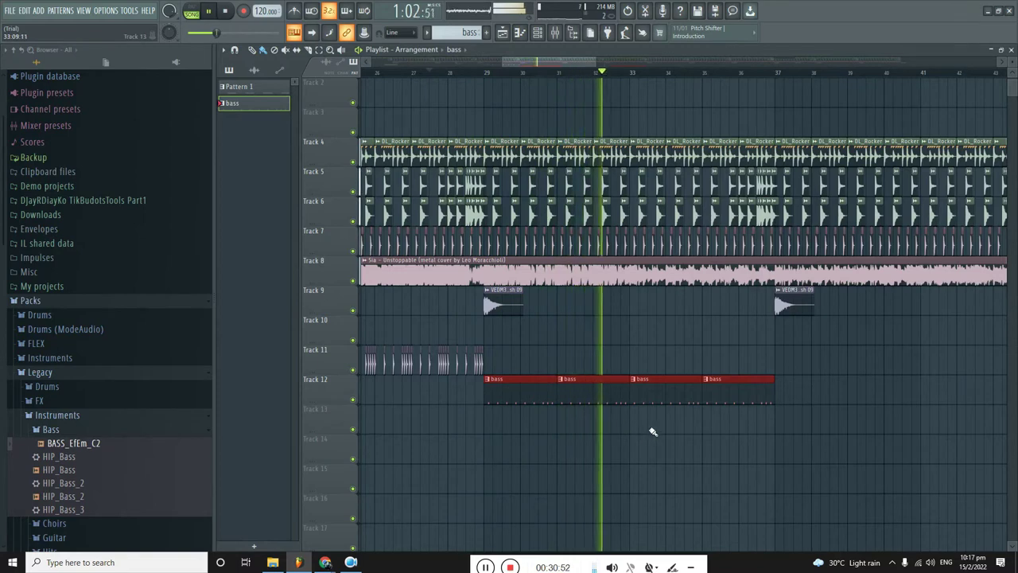
{"action": "scroll", "coordinate": [652, 432], "scroll_direction": "up", "scroll_amount": 3, "text": "ctrl"}
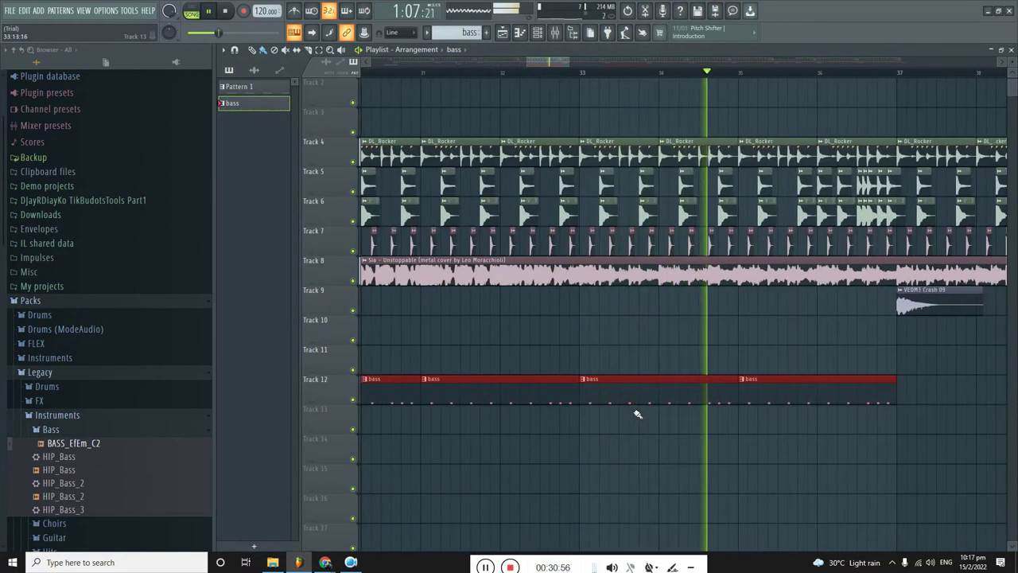
{"action": "scroll", "coordinate": [628, 411], "scroll_direction": "down", "scroll_amount": 4, "text": "ctrl"}
{"action": "scroll", "coordinate": [592, 409], "scroll_direction": "down", "scroll_amount": 2, "text": "ctrl"}
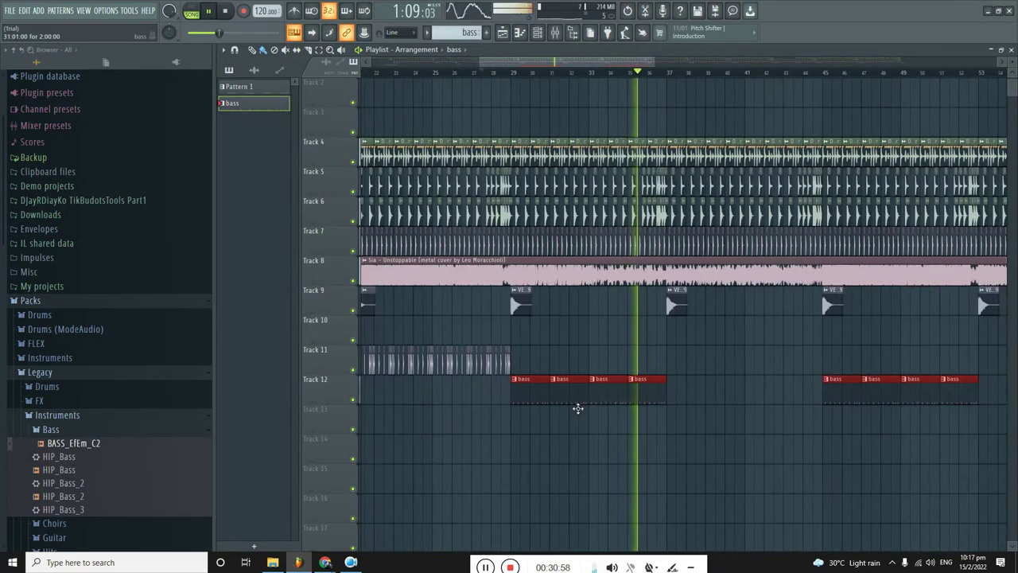
Reopen the bass pattern's piano roll, lengthen all C5 notes to one and a half steps, and play the result.
{"action": "double_click", "coordinate": [619, 404]}
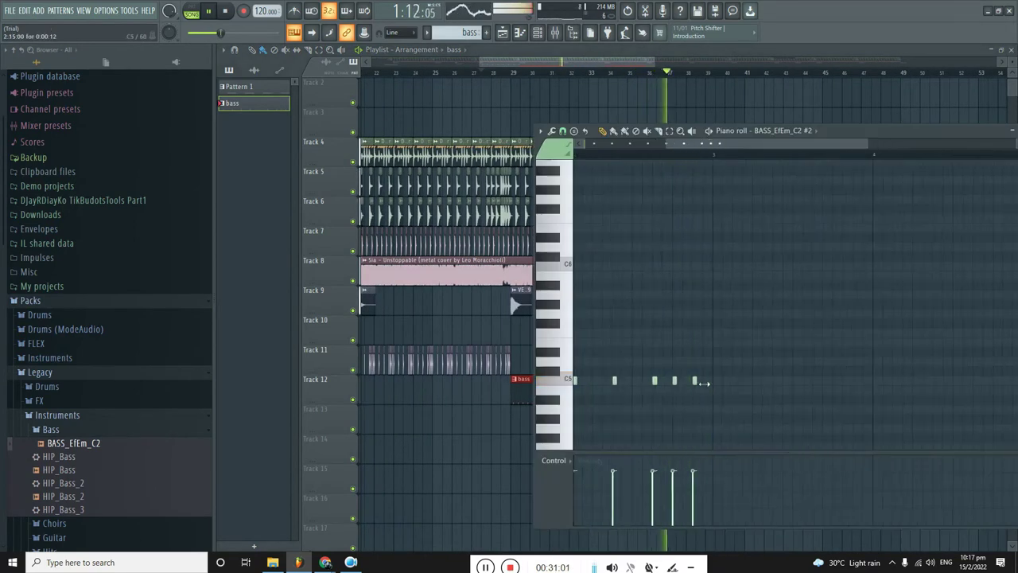
{"action": "key", "text": "space"}
{"action": "left_click_drag", "start_coordinate": [806, 359], "coordinate": [575, 420]}
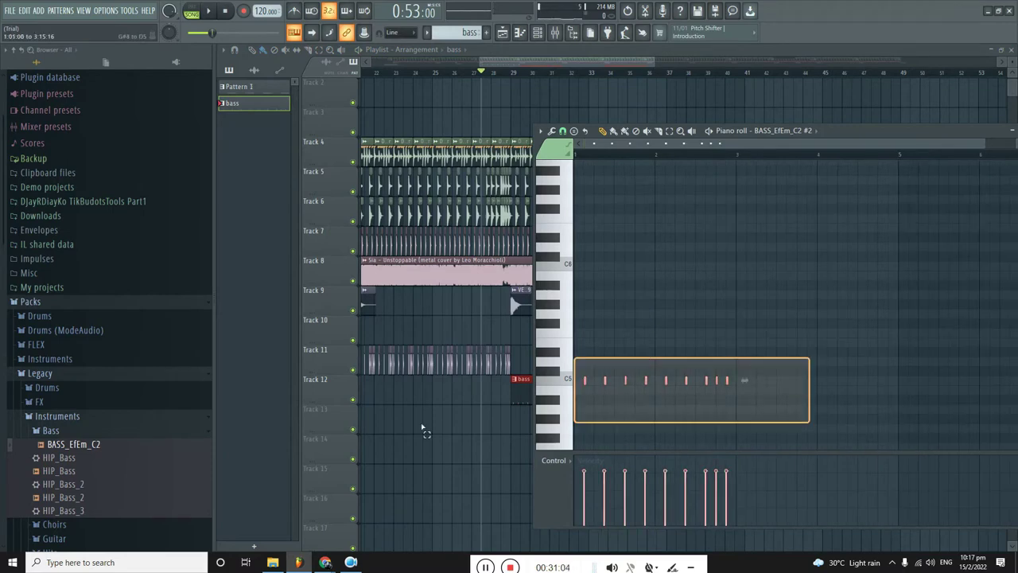
{"action": "scroll", "coordinate": [718, 383], "scroll_direction": "up", "scroll_amount": 2}
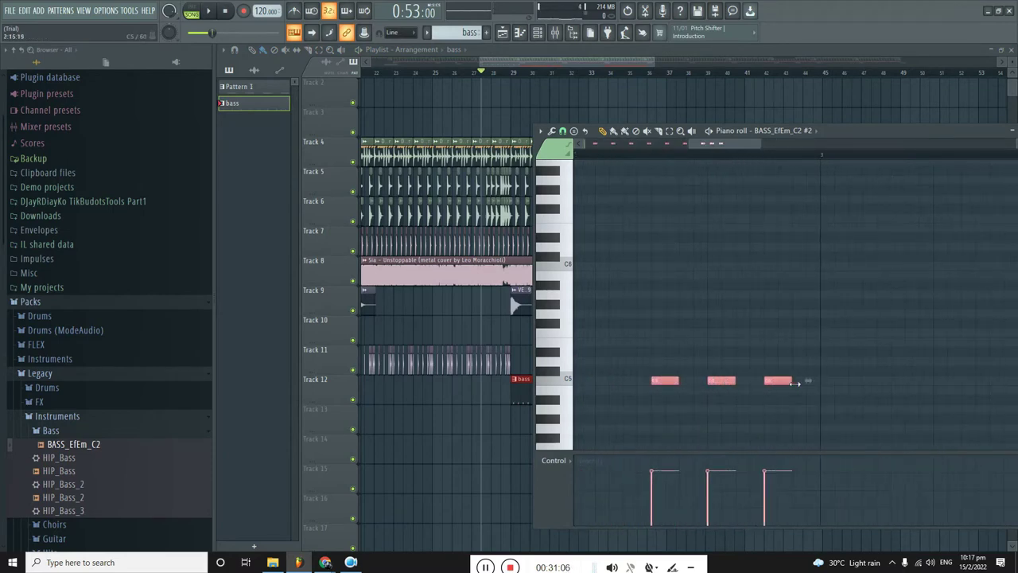
{"action": "scroll", "coordinate": [810, 382], "scroll_direction": "down", "scroll_amount": 3}
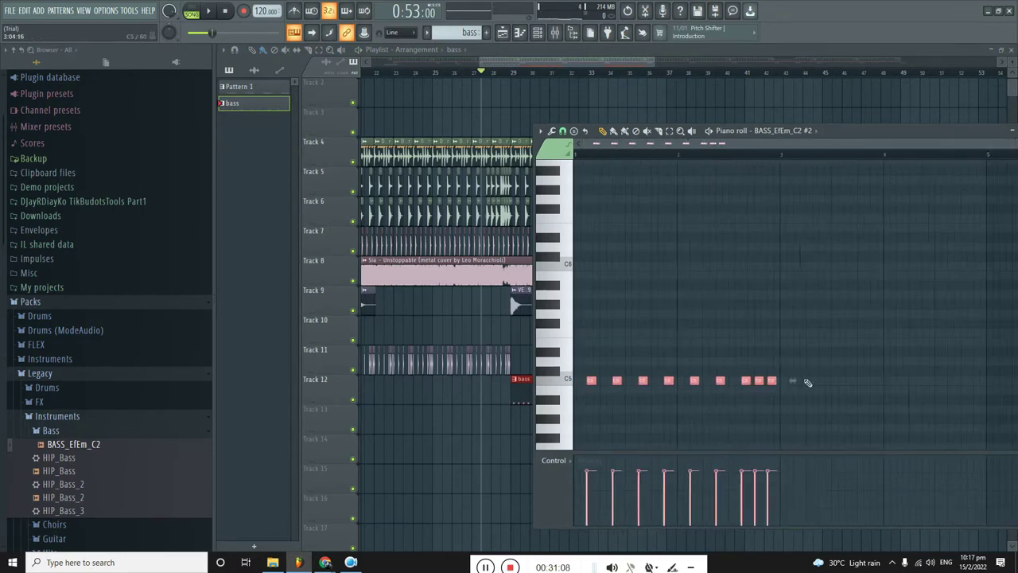
{"action": "key", "text": "space"}
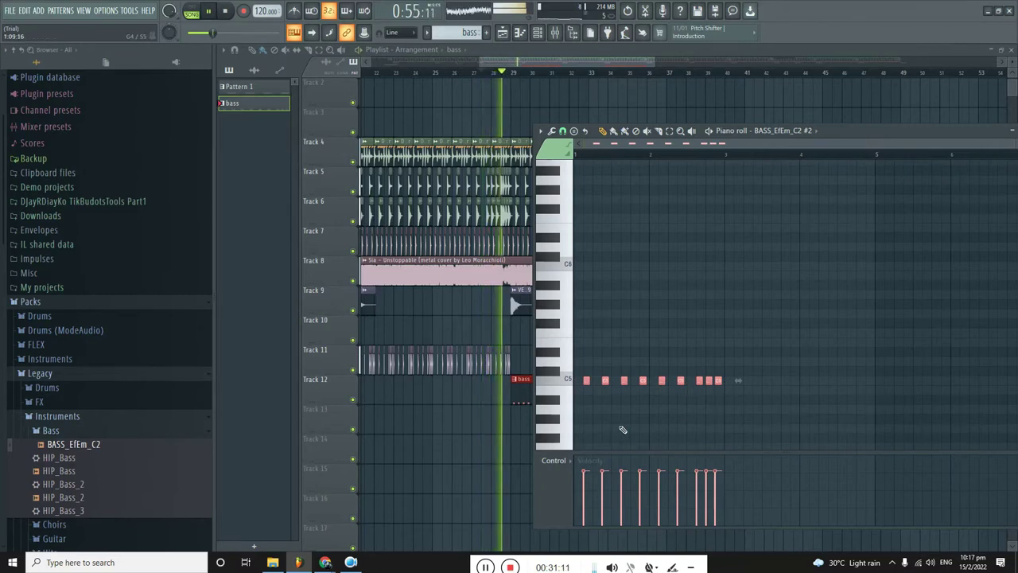
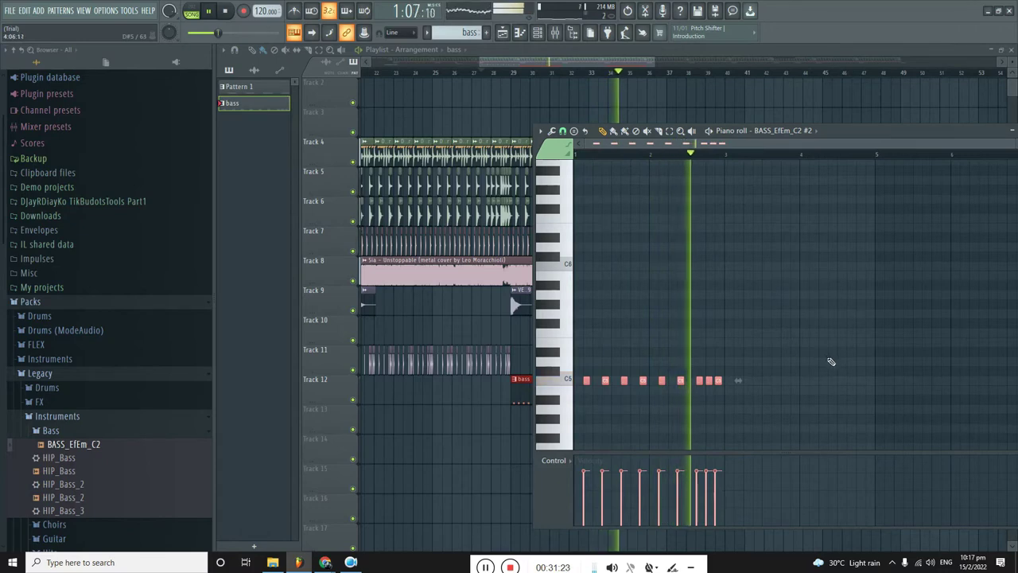
Duplicate all the C5 bass notes into bars 3 and 4 at C6, keeping the same off-beat positions.
{"action": "key", "text": "space"}
{"action": "left_click_drag", "start_coordinate": [793, 368], "coordinate": [590, 386]}
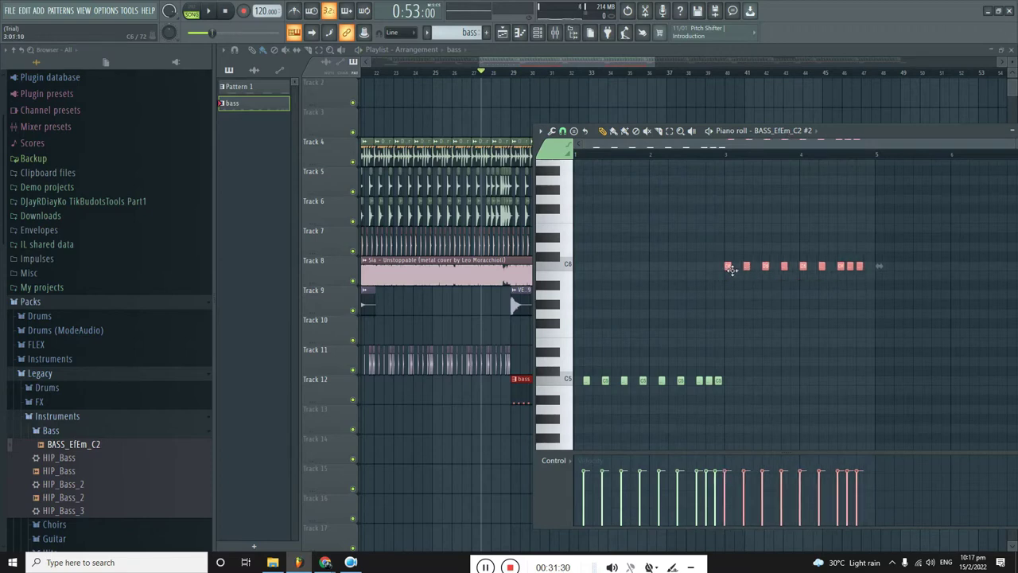
{"action": "scroll", "coordinate": [732, 274], "scroll_direction": "up", "scroll_amount": 4}
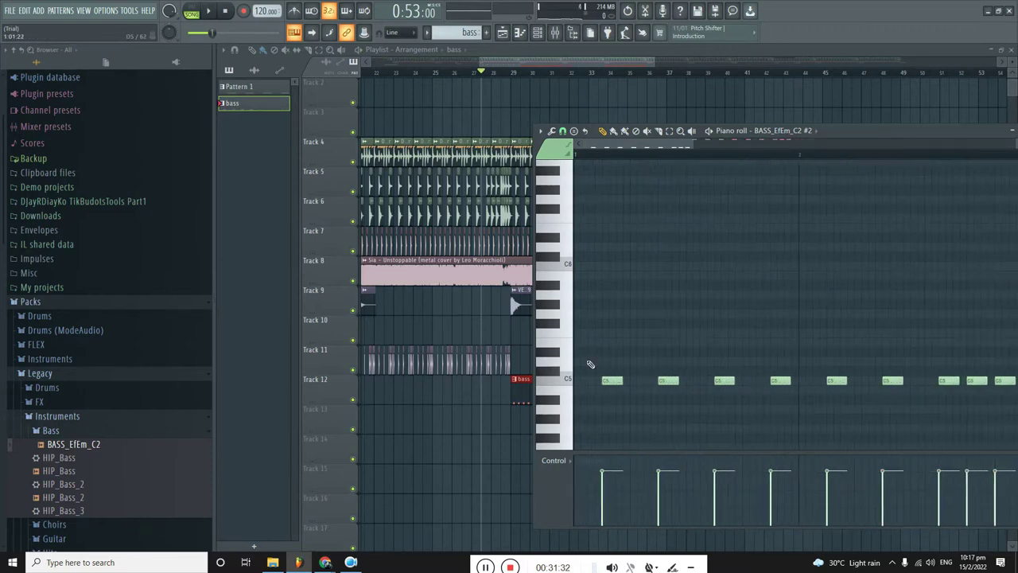
{"action": "scroll", "coordinate": [734, 271], "scroll_direction": "up", "scroll_amount": 2}
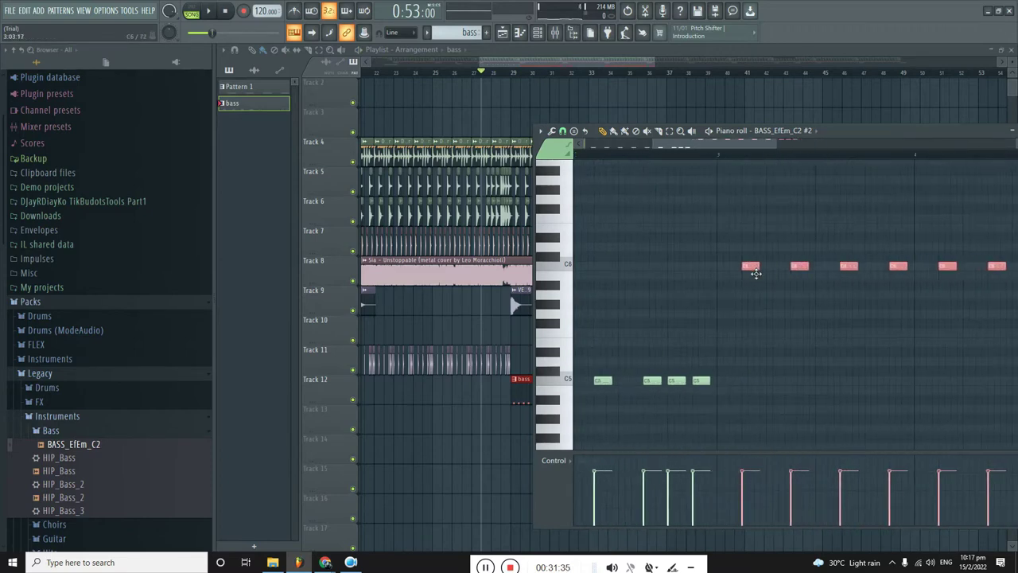
{"action": "scroll", "coordinate": [755, 274], "scroll_direction": "down", "scroll_amount": 5}
{"action": "scroll", "coordinate": [803, 271], "scroll_direction": "up", "scroll_amount": 4}
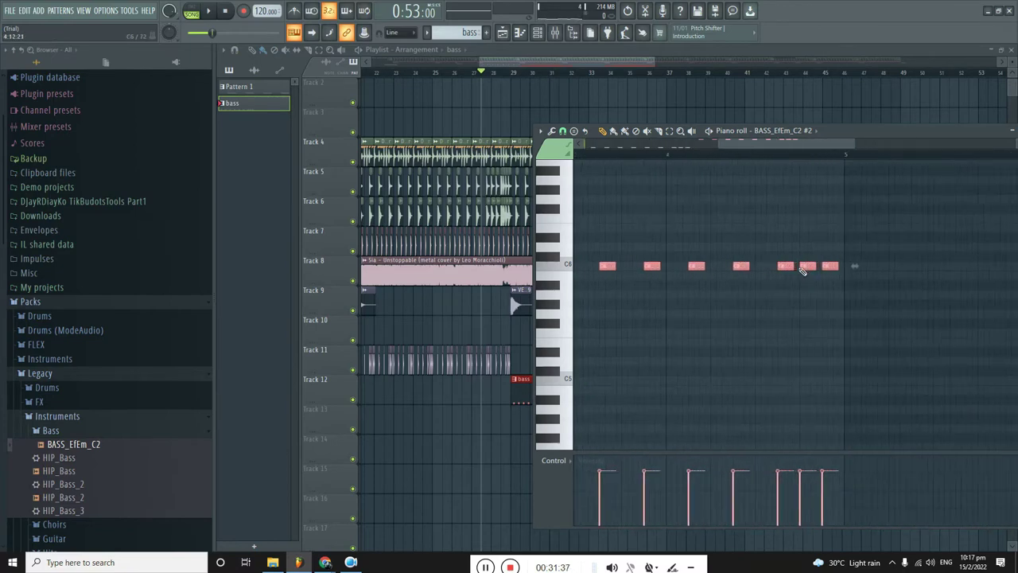
{"action": "scroll", "coordinate": [645, 318], "scroll_direction": "down", "scroll_amount": 2}
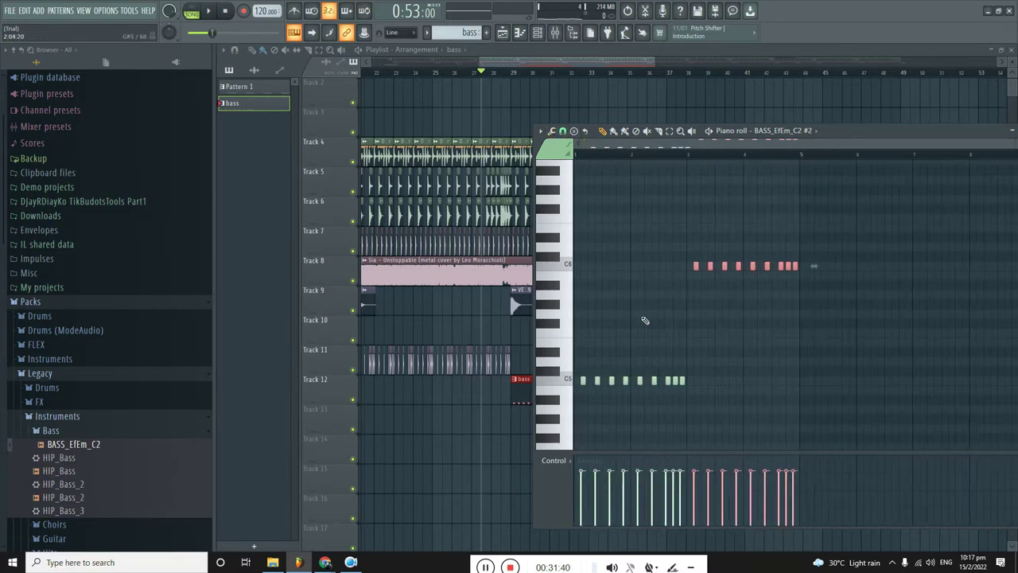
{"action": "scroll", "coordinate": [753, 311], "scroll_direction": "down", "scroll_amount": 3}
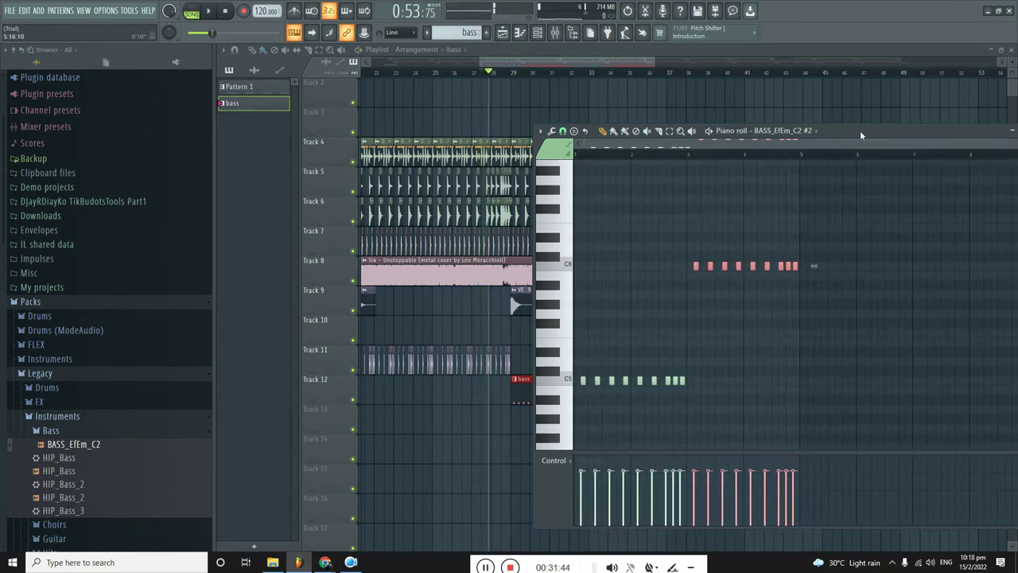
Rearrange the Track 12 bass clips into two groups of three end-to-end four-bar clips, starting at bars 29 and 45.
{"action": "left_click_drag", "start_coordinate": [860, 135], "coordinate": [755, 493]}
{"action": "scroll", "coordinate": [676, 318], "scroll_direction": "down", "scroll_amount": 3}
{"action": "left_click", "coordinate": [612, 394]}
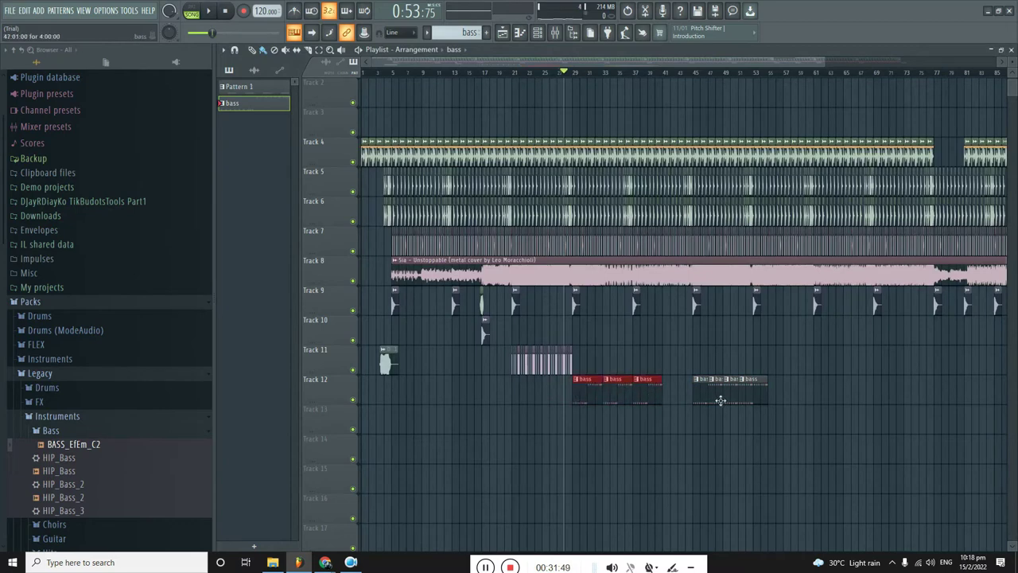
{"action": "left_click_drag", "start_coordinate": [672, 375], "coordinate": [808, 432]}
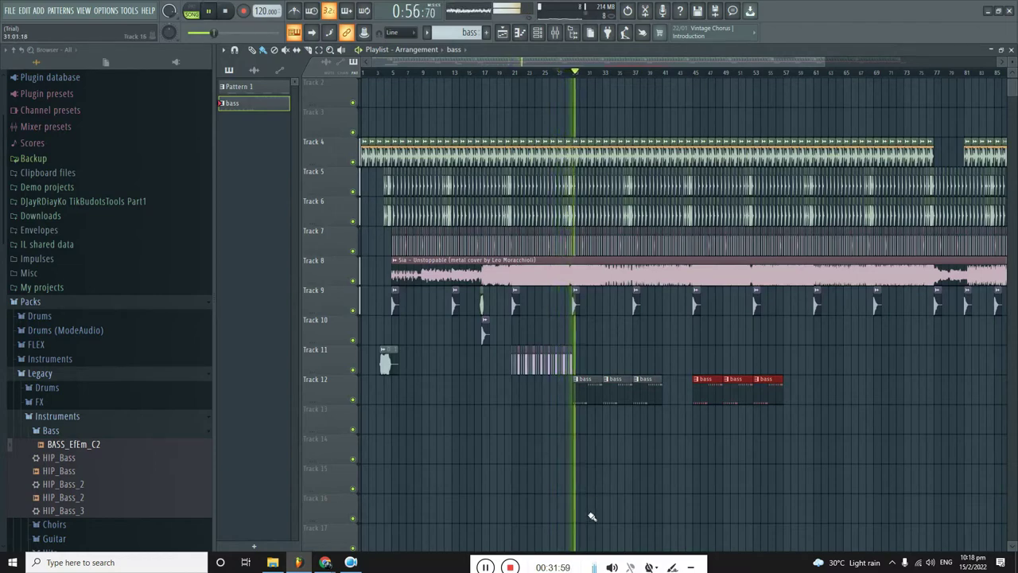
Listen through the rearranged Track 12 bass clips from bar 29 and compare their notes with the drums.
{"action": "scroll", "coordinate": [613, 438], "scroll_direction": "up", "scroll_amount": 4}
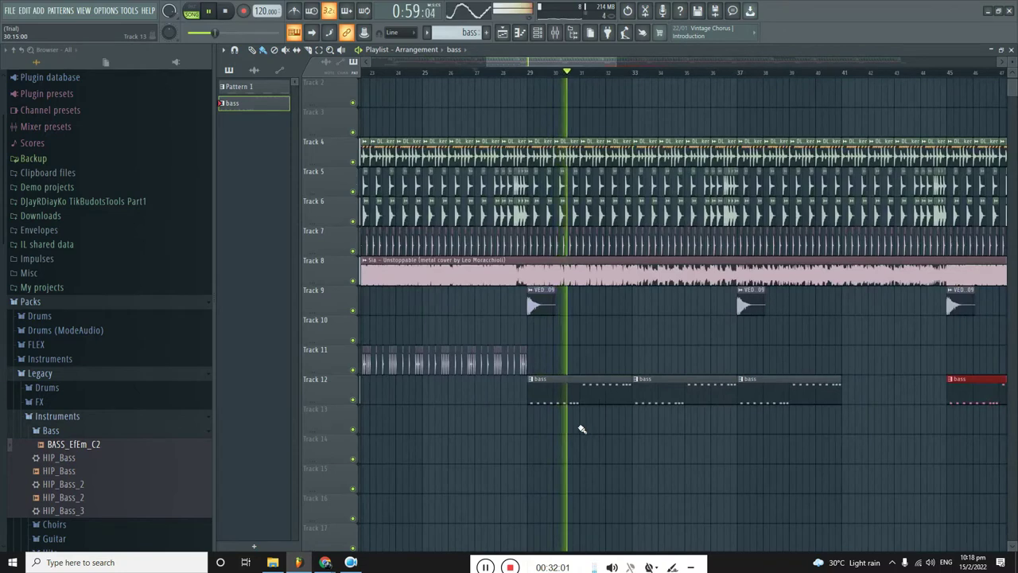
{"action": "scroll", "coordinate": [589, 427], "scroll_direction": "up", "scroll_amount": 5}
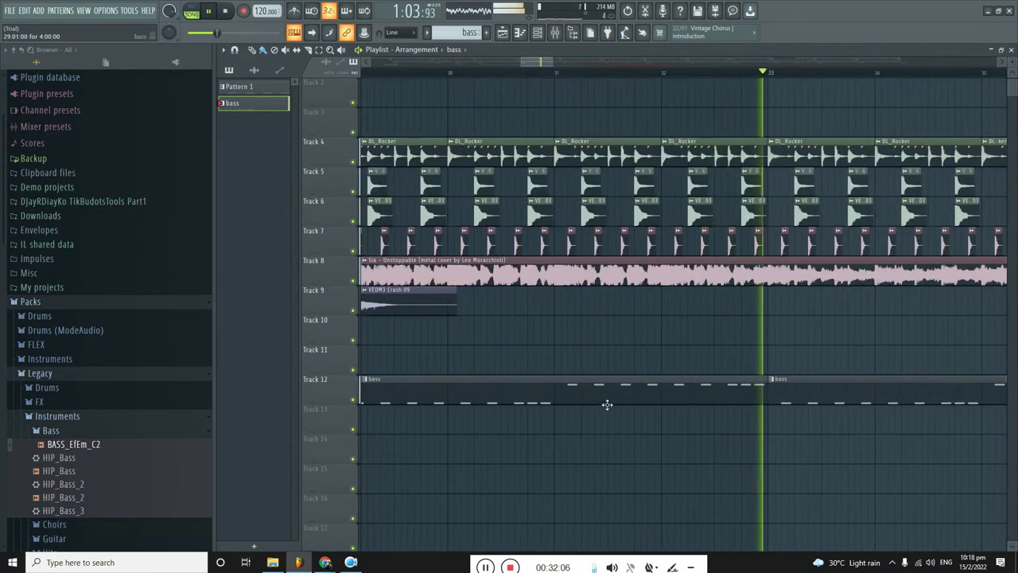
{"action": "scroll", "coordinate": [607, 405], "scroll_direction": "down", "scroll_amount": 2}
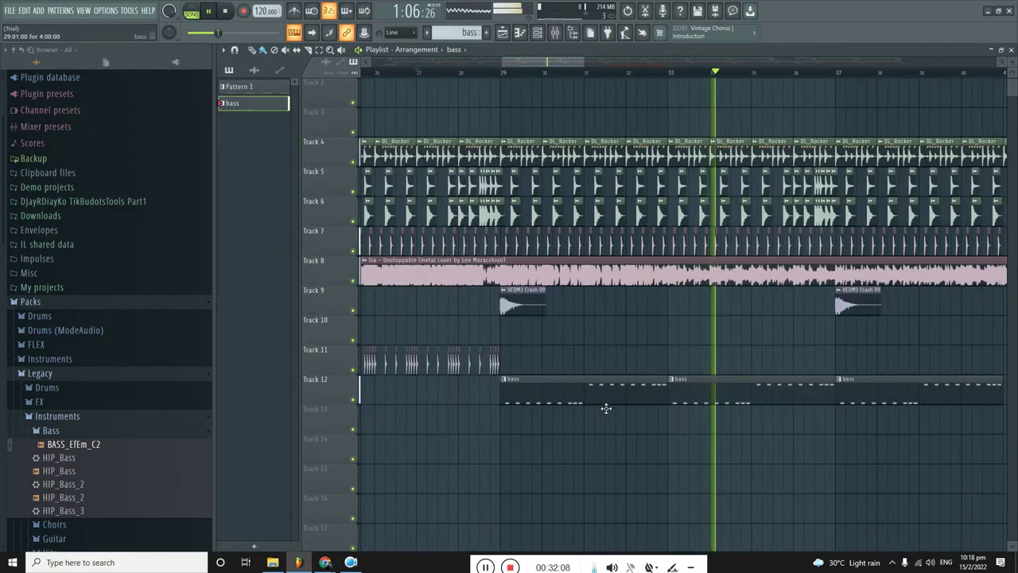
{"action": "scroll", "coordinate": [569, 423], "scroll_direction": "down", "scroll_amount": 2}
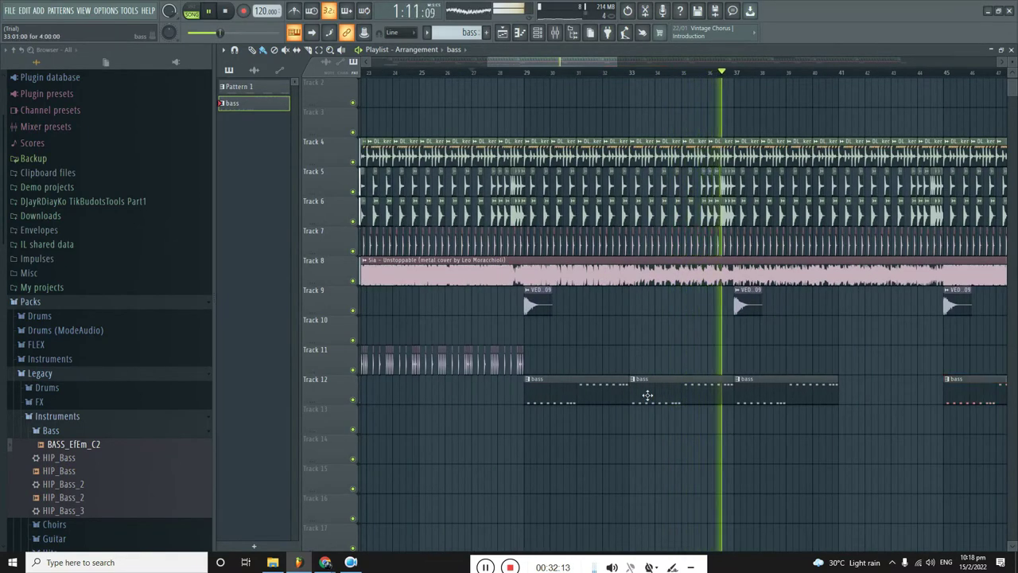
Open the bass pattern in a full-size piano roll and move all the C6 notes down to C5.
{"action": "double_click", "coordinate": [647, 395]}
{"action": "left_click_drag", "start_coordinate": [812, 490], "coordinate": [738, 275]}
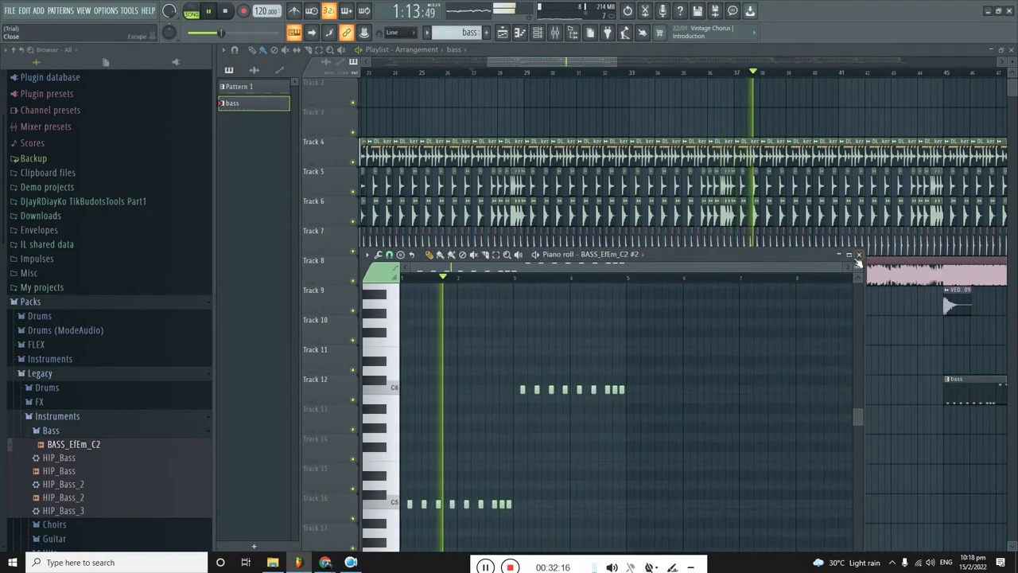
{"action": "double_click", "coordinate": [715, 271]}
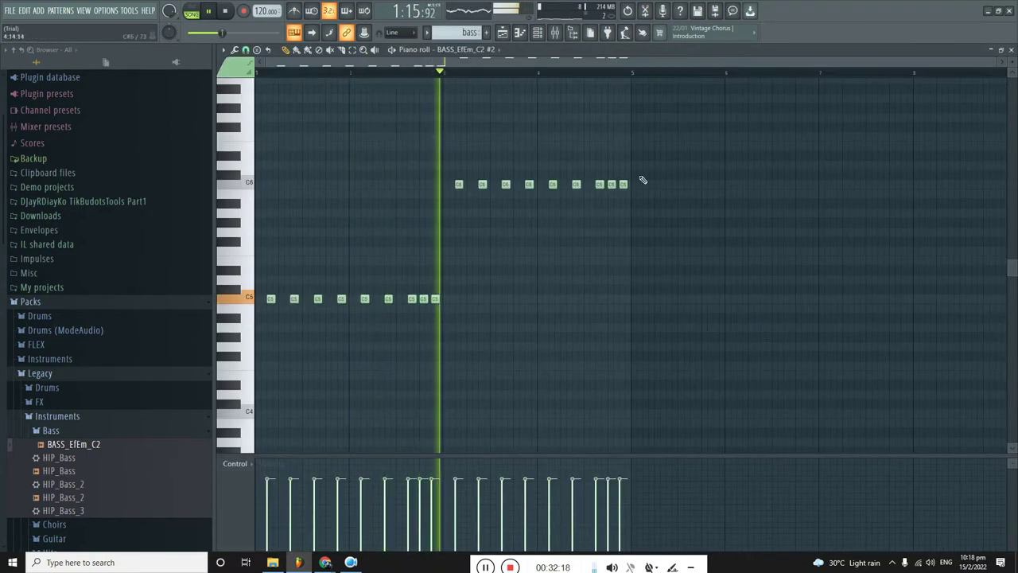
{"action": "left_click_drag", "start_coordinate": [669, 179], "coordinate": [447, 220]}
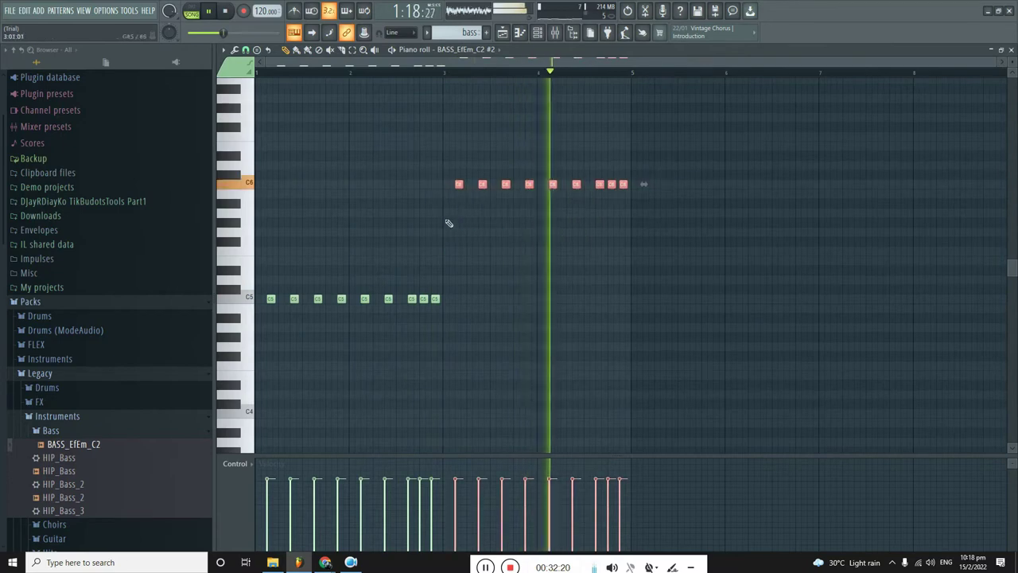
{"action": "left_click_drag", "start_coordinate": [464, 186], "coordinate": [459, 301]}
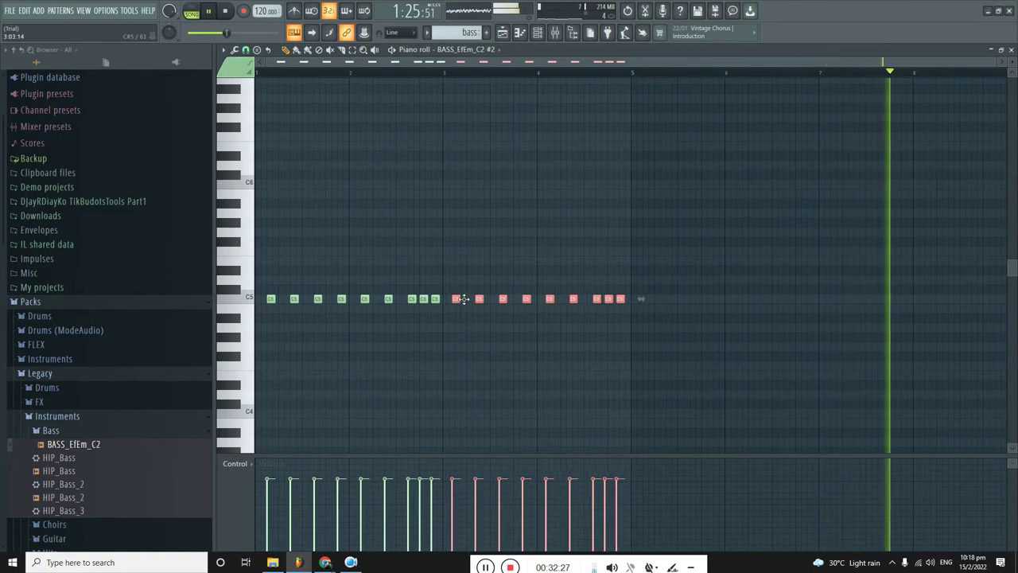
Shift the lowered notes in bars 3 and 4 to match the first half's off-beat rhythm, and return to the playlist.
{"action": "scroll", "coordinate": [451, 323], "scroll_direction": "up", "scroll_amount": 3}
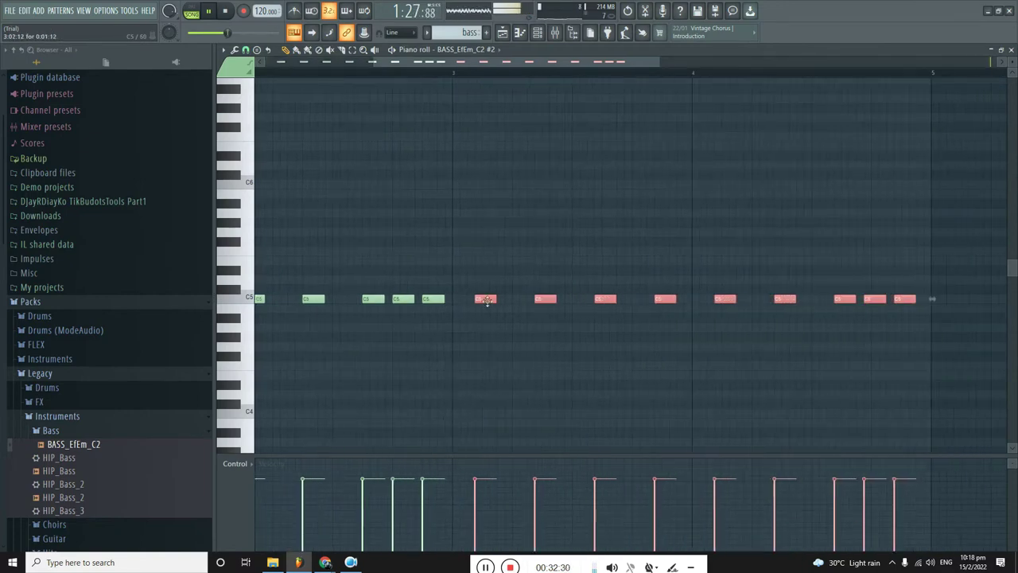
{"action": "left_click_drag", "start_coordinate": [488, 302], "coordinate": [495, 302]}
{"action": "scroll", "coordinate": [489, 300], "scroll_direction": "down", "scroll_amount": 4}
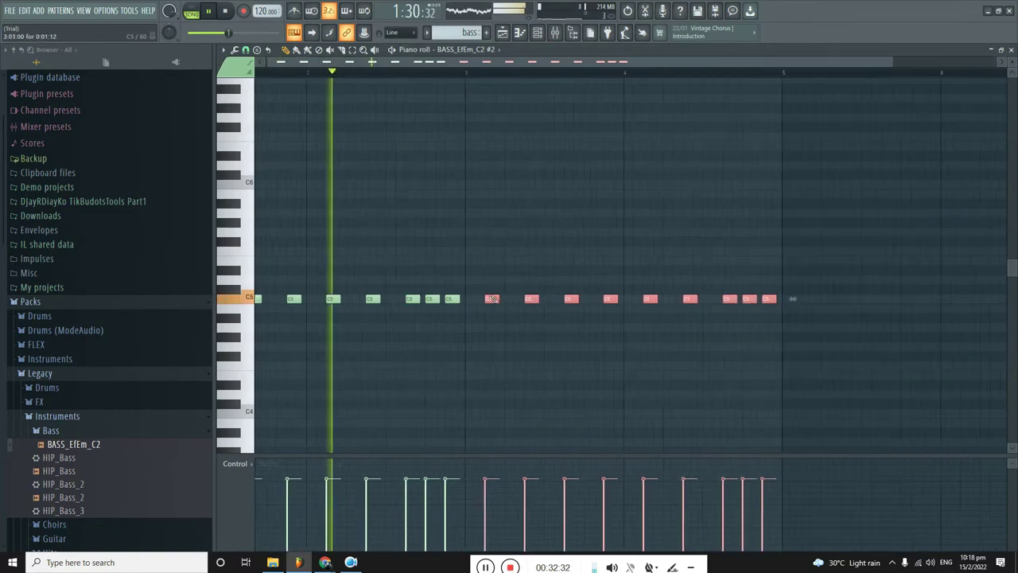
{"action": "scroll", "coordinate": [473, 298], "scroll_direction": "up", "scroll_amount": 3}
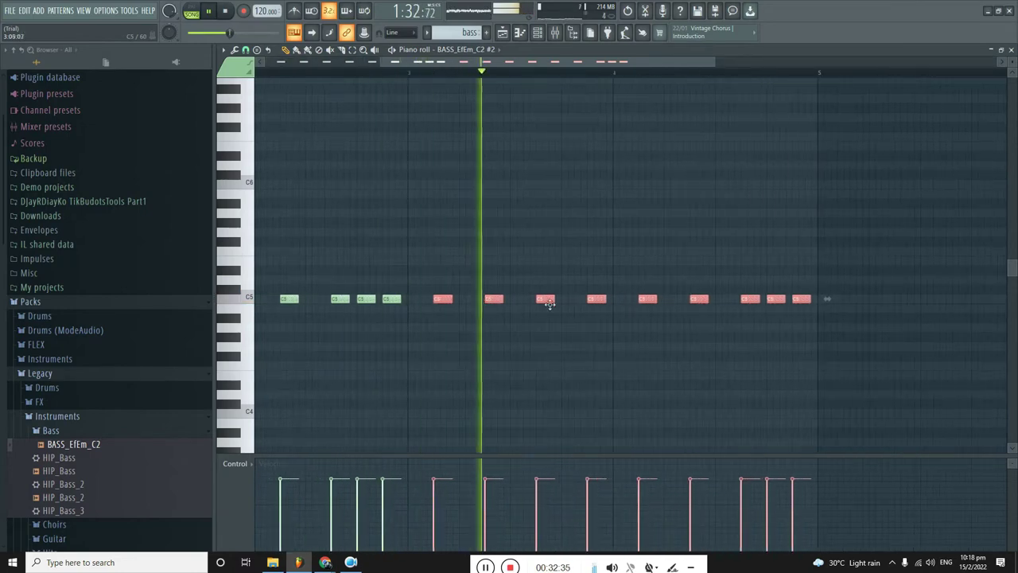
{"action": "scroll", "coordinate": [529, 312], "scroll_direction": "down", "scroll_amount": 3}
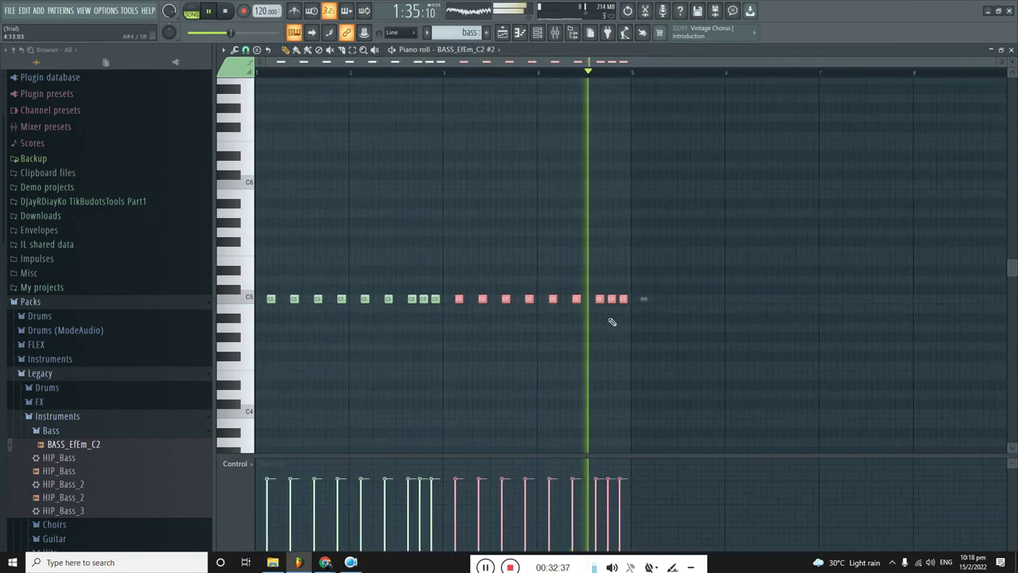
{"action": "left_click", "coordinate": [1012, 50]}
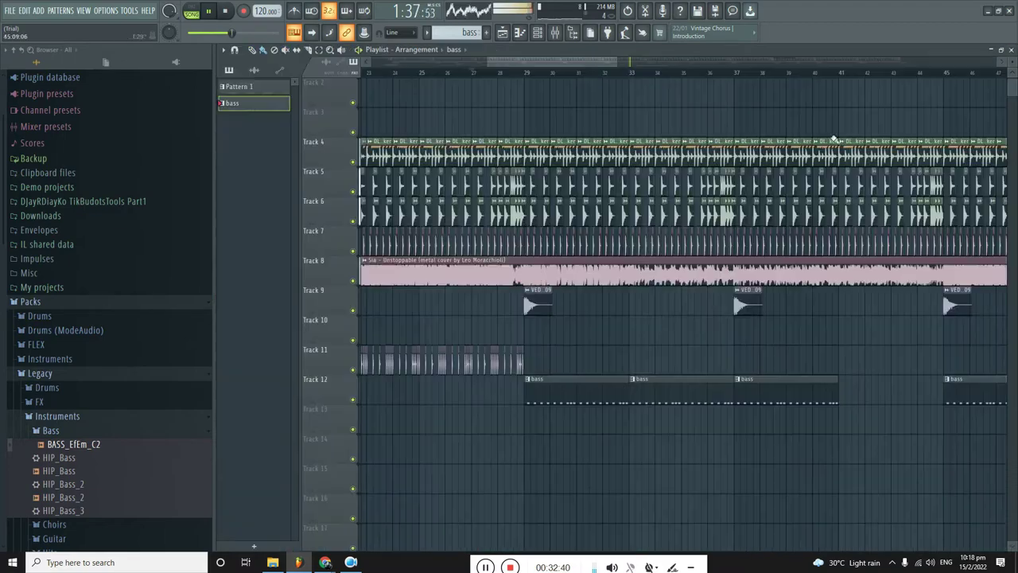
{"action": "scroll", "coordinate": [597, 382], "scroll_direction": "down", "scroll_amount": 3}
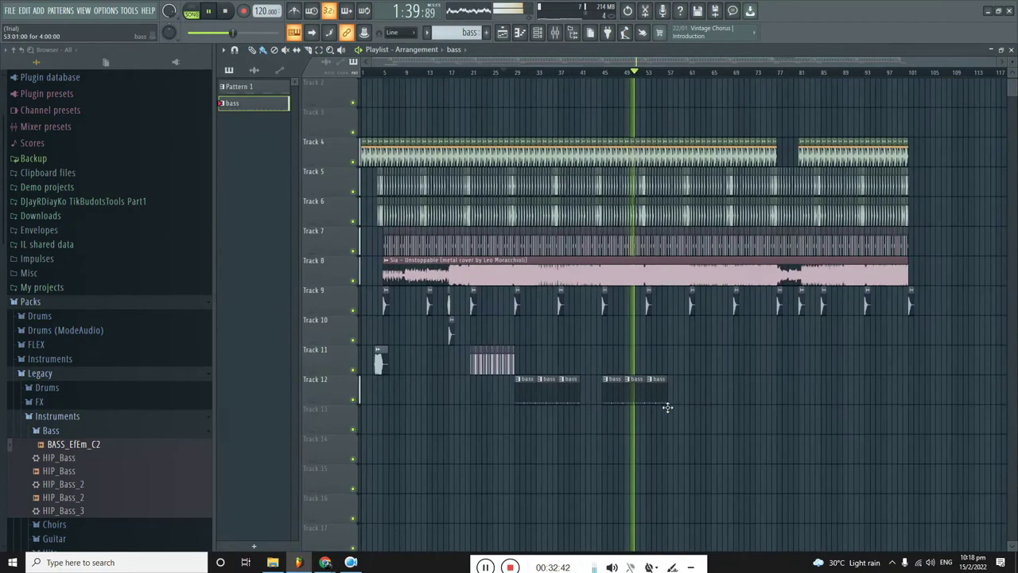
Delete the bass clip at bar 53 on Track 12 and collapse the Bass folder in the browser.
{"action": "right_click", "coordinate": [636, 396]}
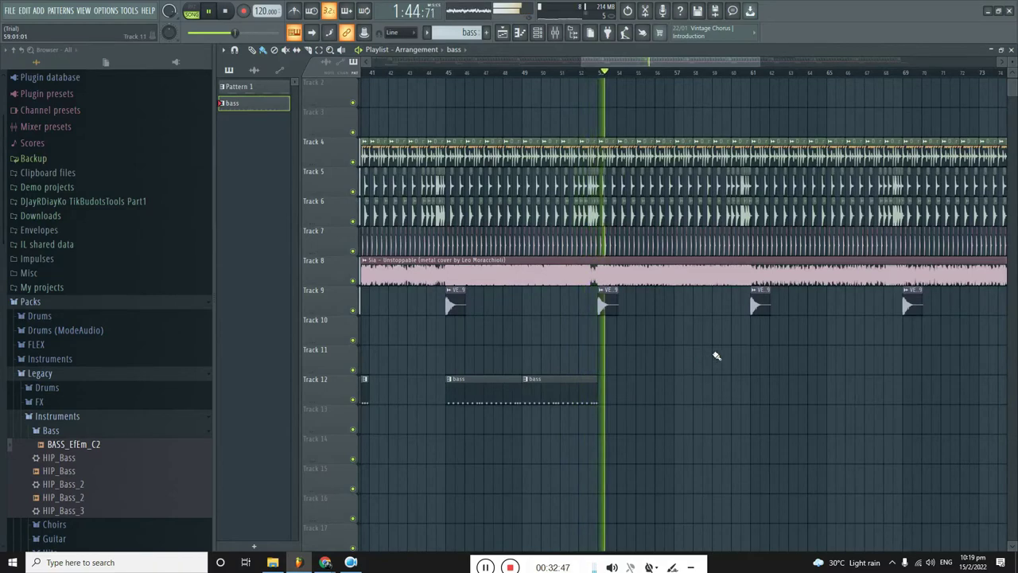
{"action": "scroll", "coordinate": [715, 353], "scroll_direction": "down", "scroll_amount": 5}
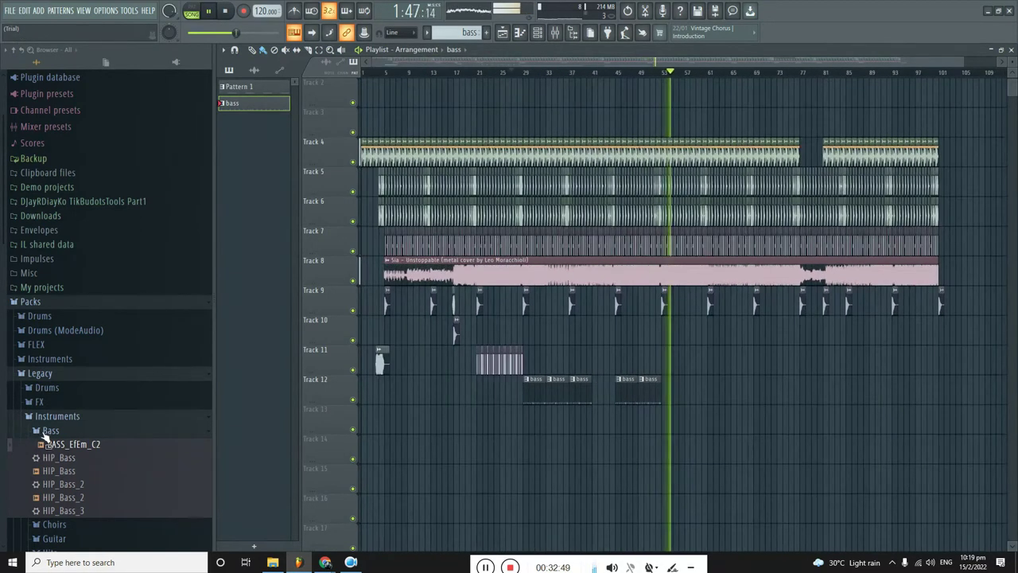
{"action": "left_click", "coordinate": [52, 432]}
{"action": "scroll", "coordinate": [69, 462], "scroll_direction": "down", "scroll_amount": 5}
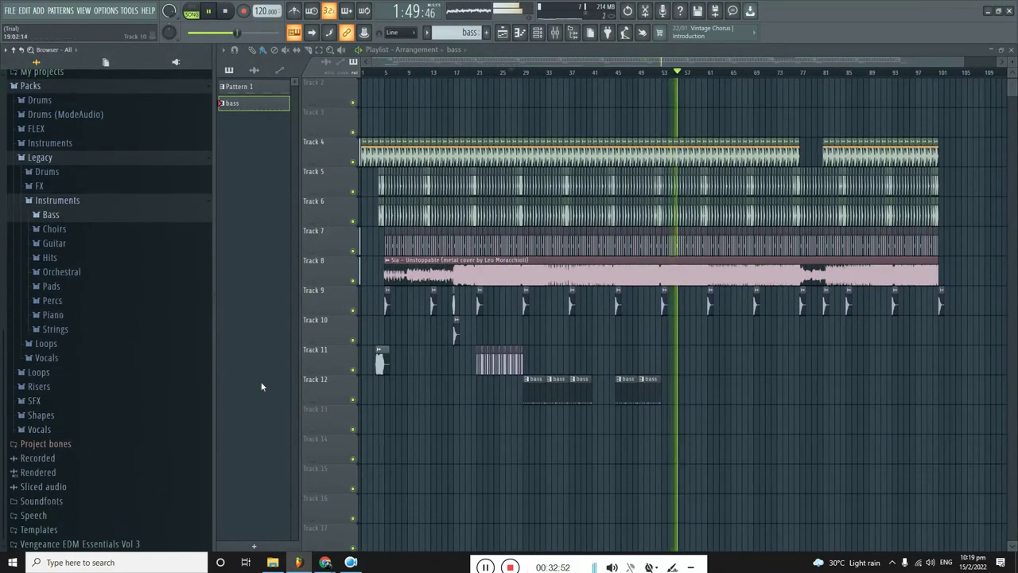
Audition the arrangement from around bars 63, 70 and 78 to judge where the bass fits.
{"action": "left_click", "coordinate": [726, 75]}
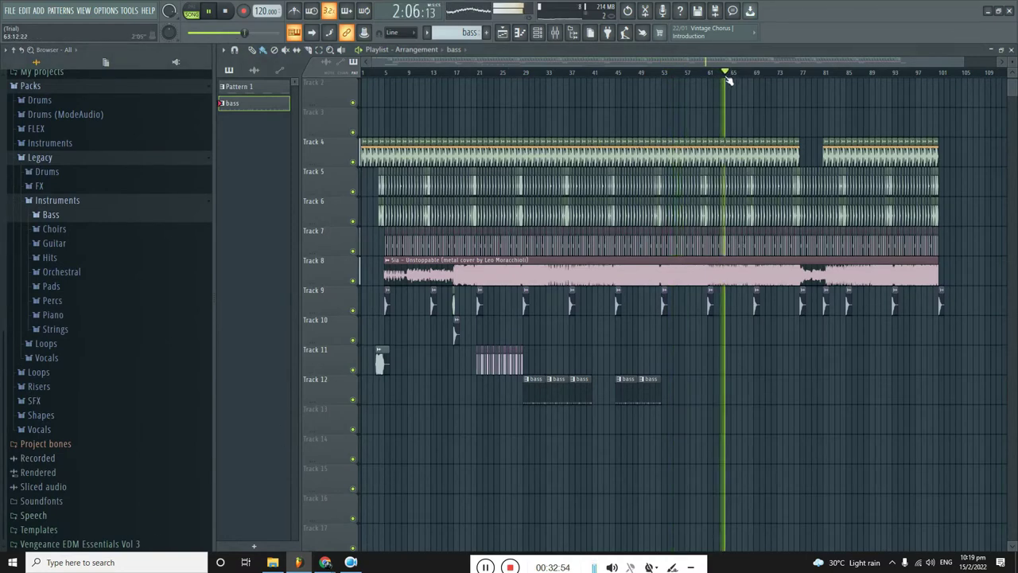
{"action": "left_click", "coordinate": [763, 77]}
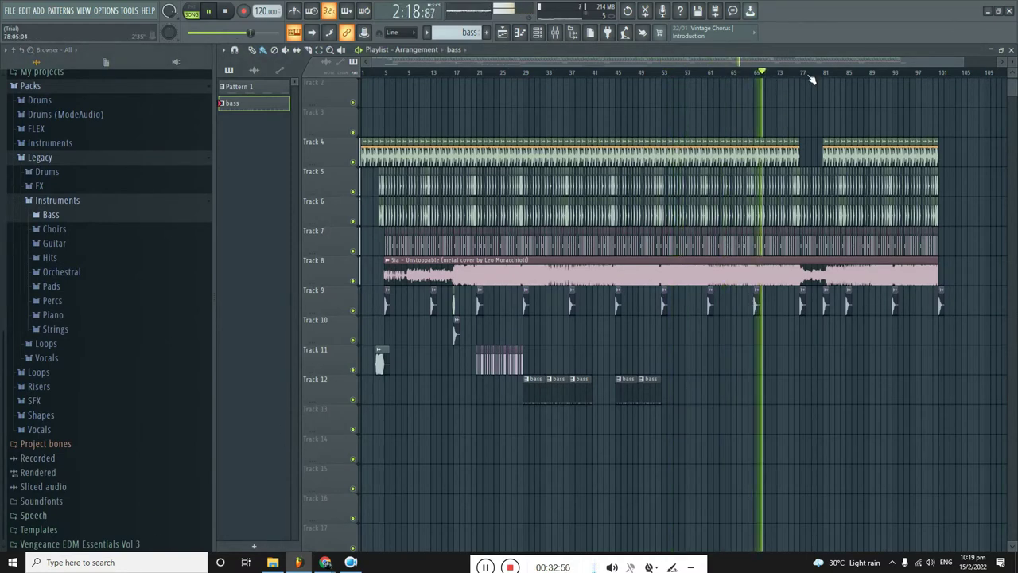
{"action": "left_click", "coordinate": [807, 75]}
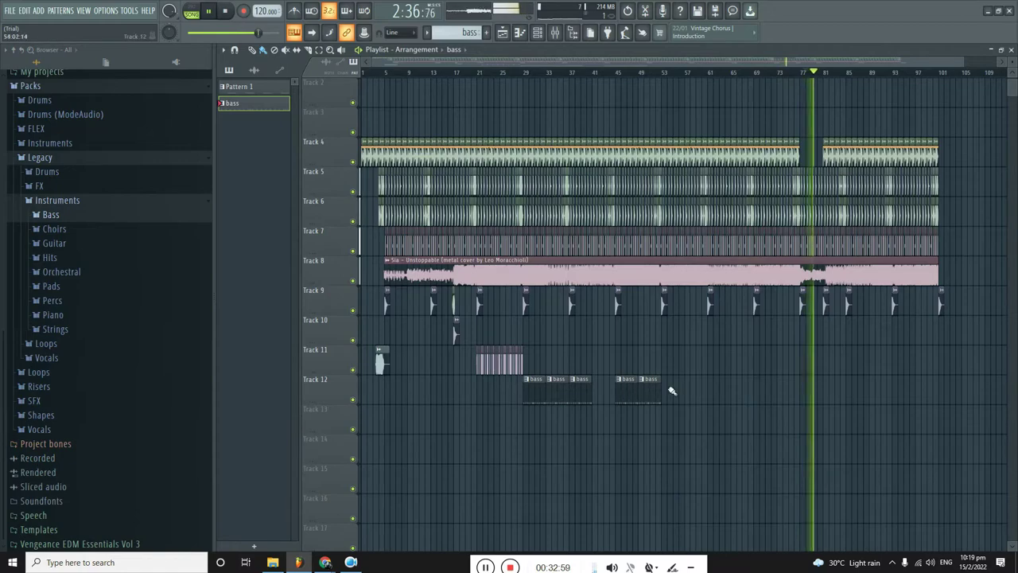
Copy the two bass clips at bars 45 to 53 and place the copies on Track 12 starting at bar 81.
{"action": "left_click_drag", "start_coordinate": [612, 373], "coordinate": [679, 434]}
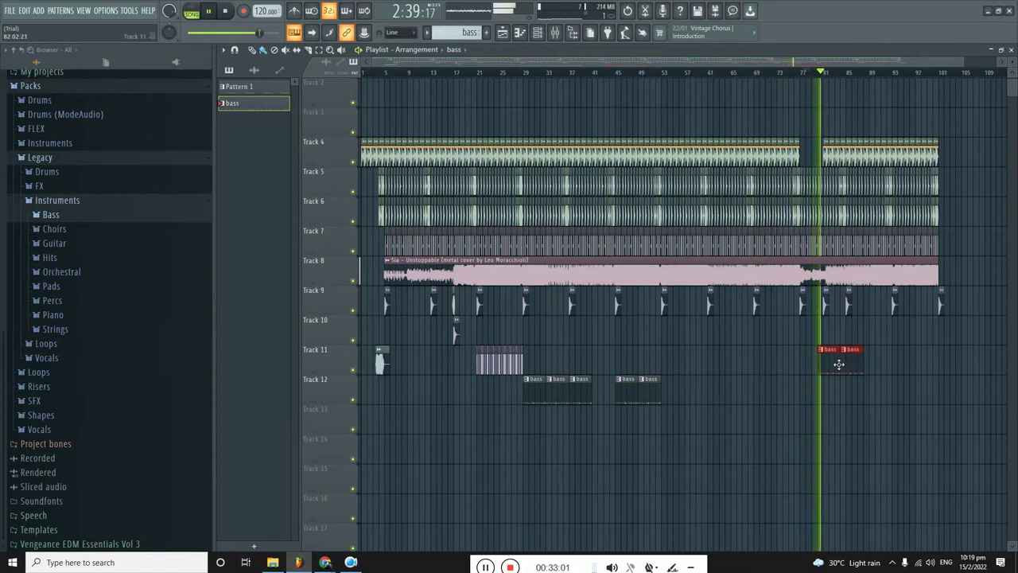
{"action": "scroll", "coordinate": [838, 364], "scroll_direction": "up", "scroll_amount": 10}
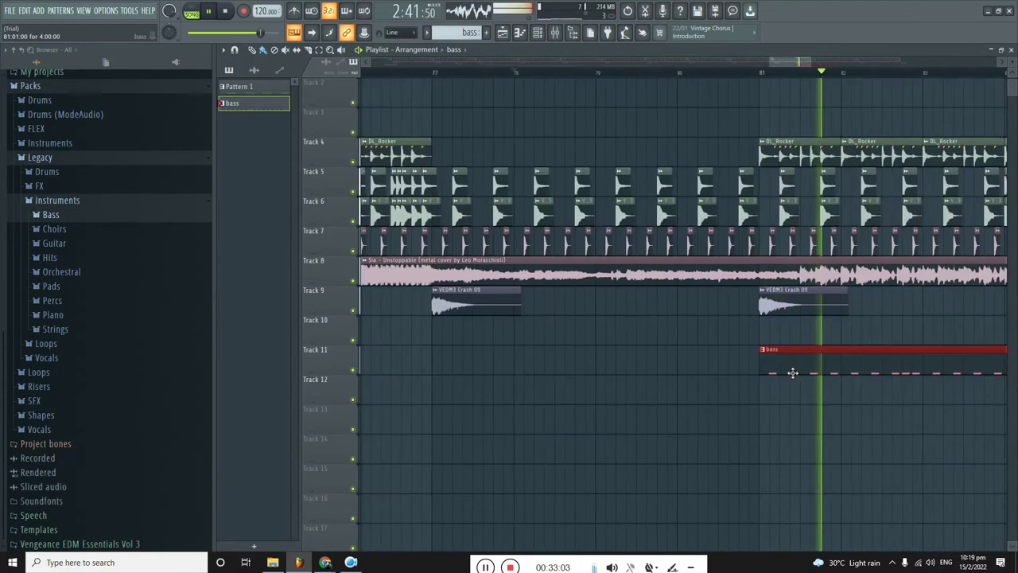
{"action": "left_click_drag", "start_coordinate": [790, 367], "coordinate": [787, 398]}
{"action": "scroll", "coordinate": [786, 398], "scroll_direction": "down", "scroll_amount": 10}
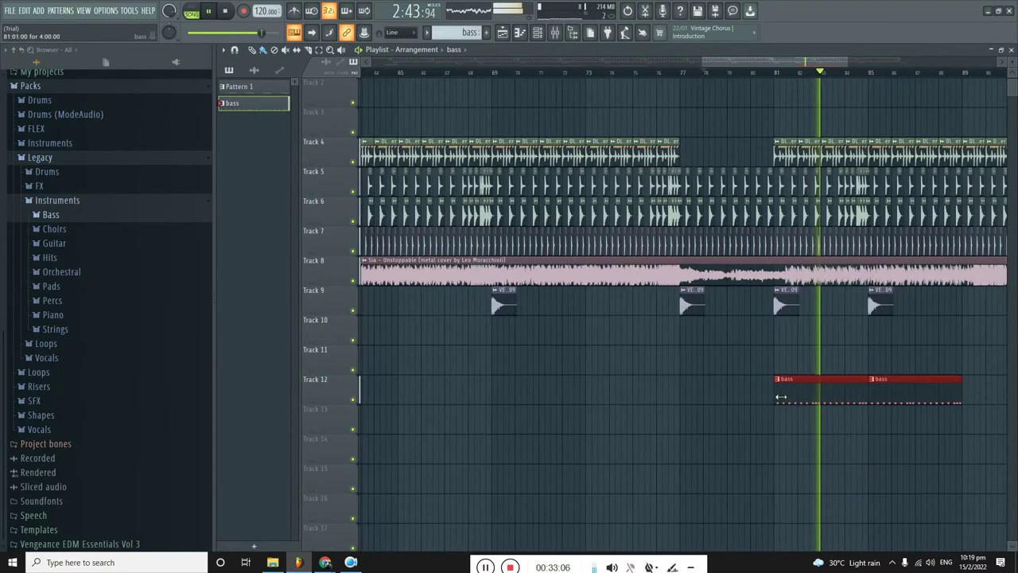
{"action": "scroll", "coordinate": [787, 398], "scroll_direction": "up", "scroll_amount": 4}
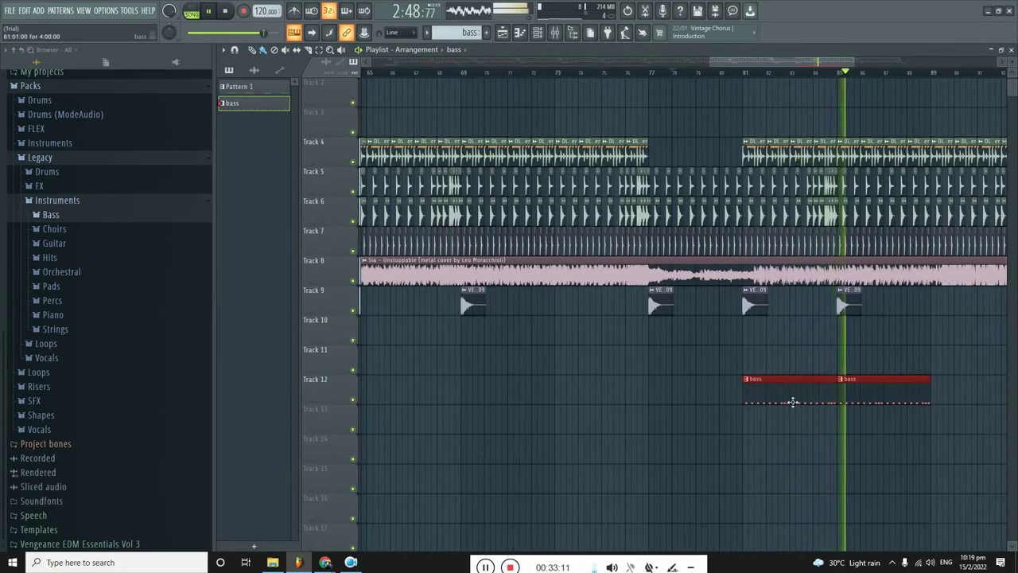
{"action": "left_click_drag", "start_coordinate": [795, 396], "coordinate": [702, 396]}
{"action": "left_click", "coordinate": [646, 72]}
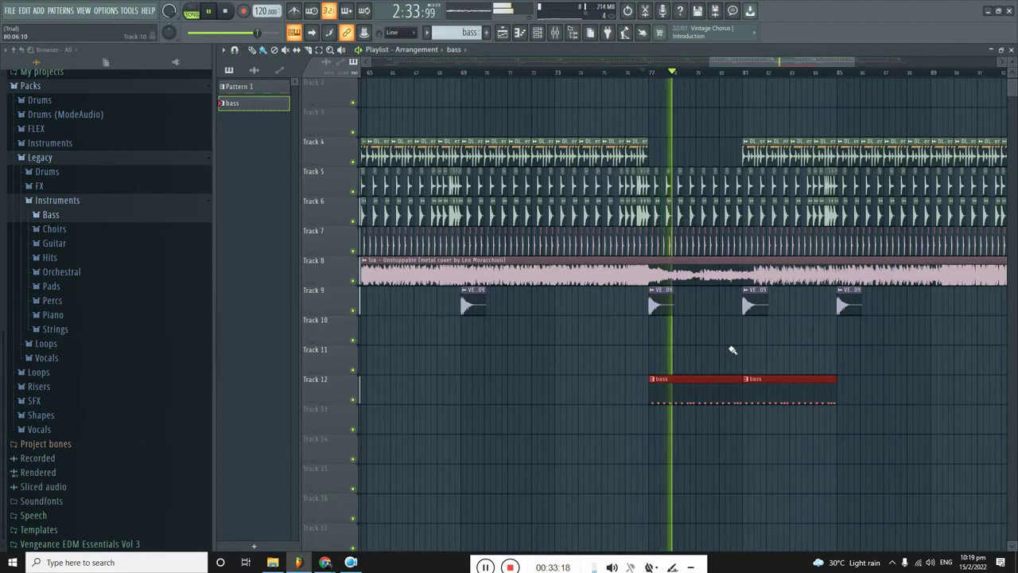
{"action": "left_click_drag", "start_coordinate": [703, 396], "coordinate": [790, 400]}
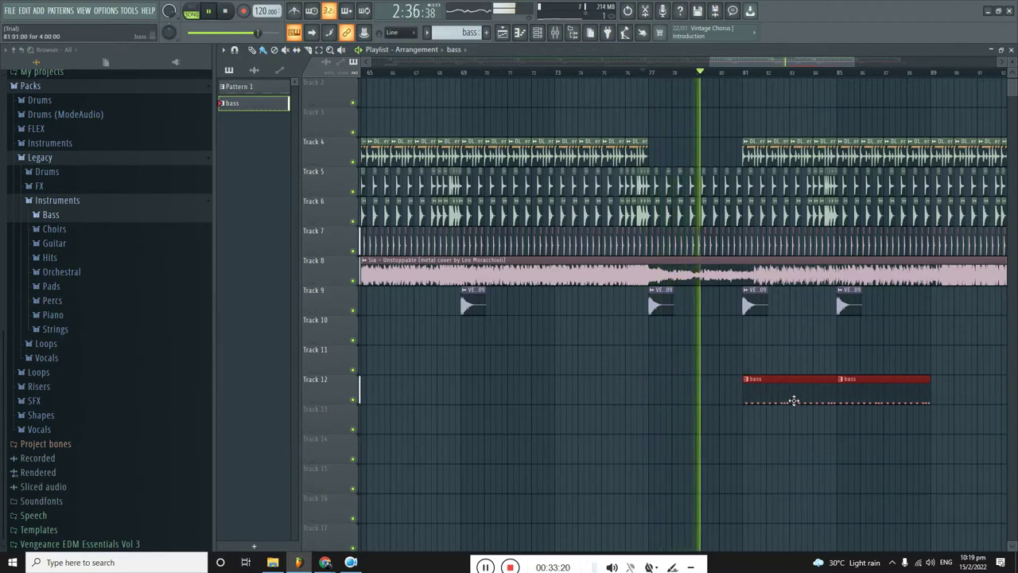
Shorten all the C5 notes of the bass pattern in the piano roll, keeping their start positions, and return to the playlist.
{"action": "scroll", "coordinate": [786, 399], "scroll_direction": "up", "scroll_amount": 5}
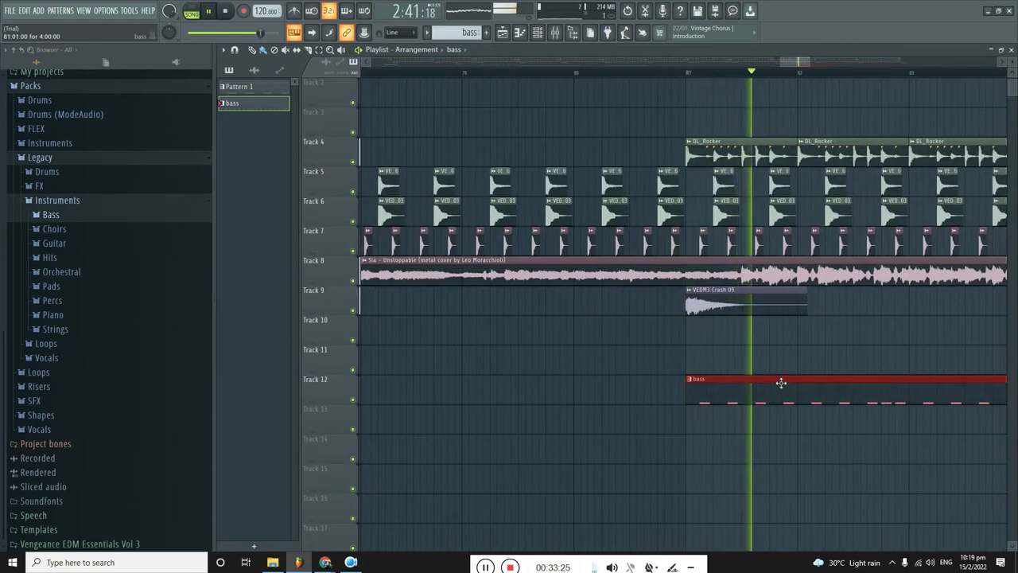
{"action": "double_click", "coordinate": [781, 382]}
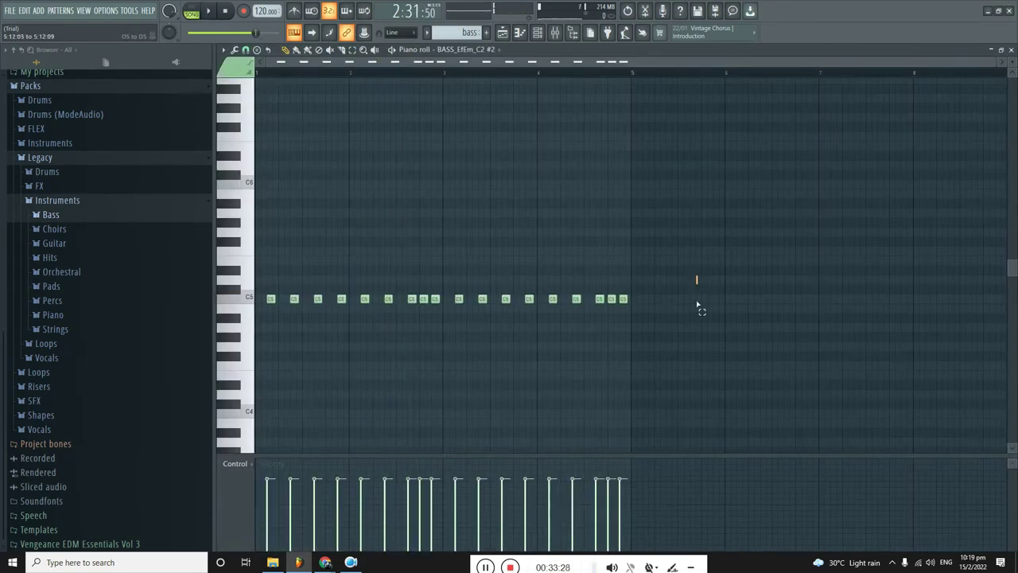
{"action": "left_click_drag", "start_coordinate": [697, 304], "coordinate": [307, 329]}
{"action": "scroll", "coordinate": [477, 291], "scroll_direction": "up", "scroll_amount": 3}
{"action": "scroll", "coordinate": [586, 297], "scroll_direction": "down", "scroll_amount": 2}
{"action": "scroll", "coordinate": [610, 299], "scroll_direction": "up", "scroll_amount": 4}
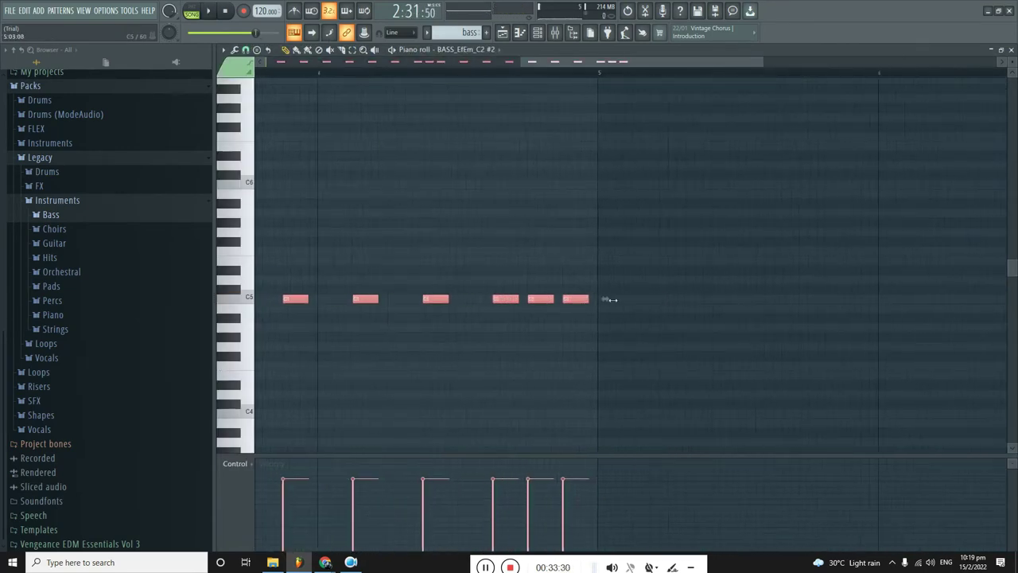
{"action": "scroll", "coordinate": [610, 299], "scroll_direction": "up", "scroll_amount": 3}
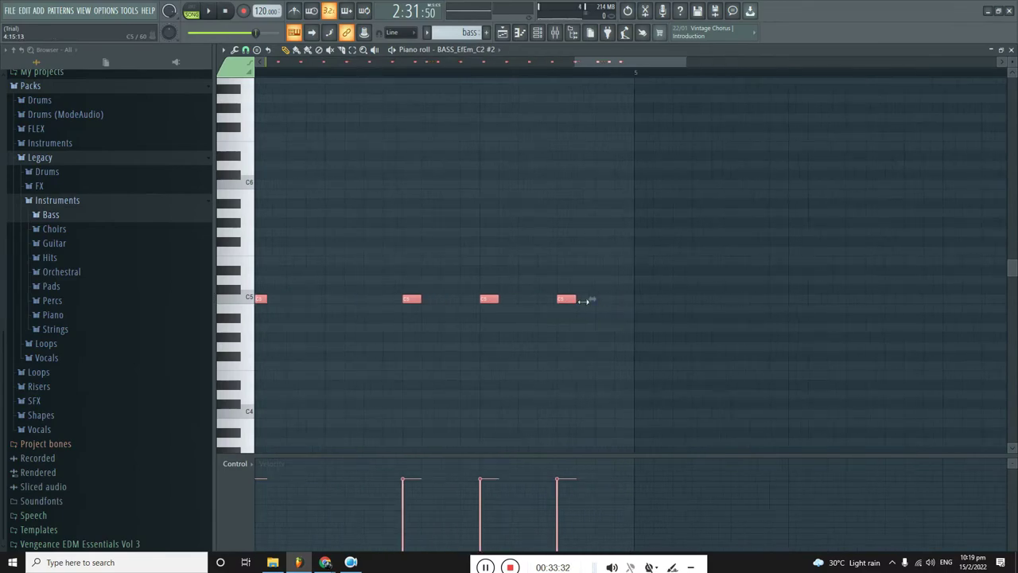
{"action": "scroll", "coordinate": [586, 299], "scroll_direction": "down", "scroll_amount": 5}
{"action": "left_click", "coordinate": [1010, 50]}
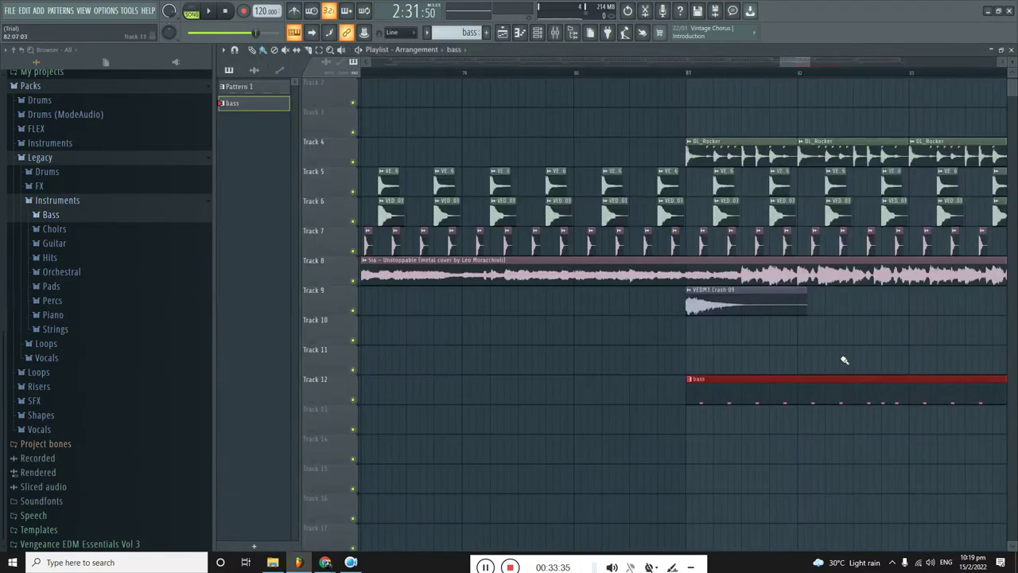
Play the section through bars 77 to 89 to check how the shortened bass sounds with the drums and vocal.
{"action": "key", "text": "space"}
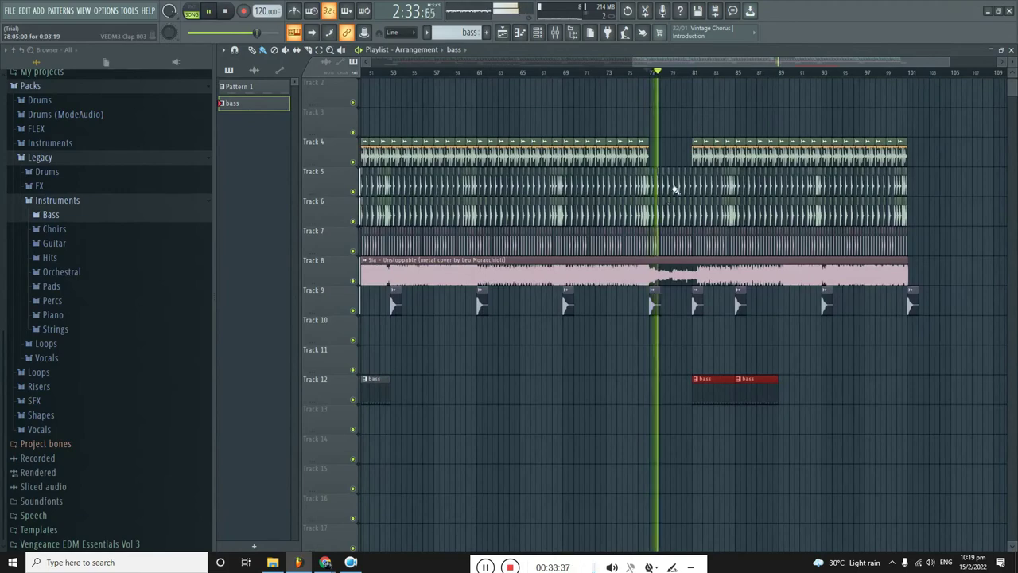
{"action": "scroll", "coordinate": [671, 187], "scroll_direction": "up", "scroll_amount": 3}
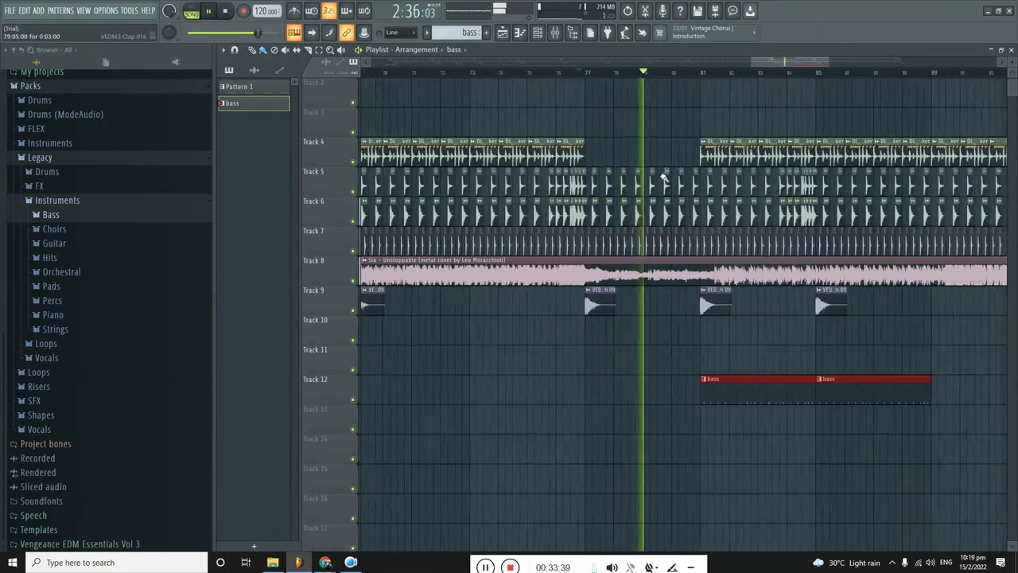
{"action": "scroll", "coordinate": [664, 176], "scroll_direction": "up", "scroll_amount": 1}
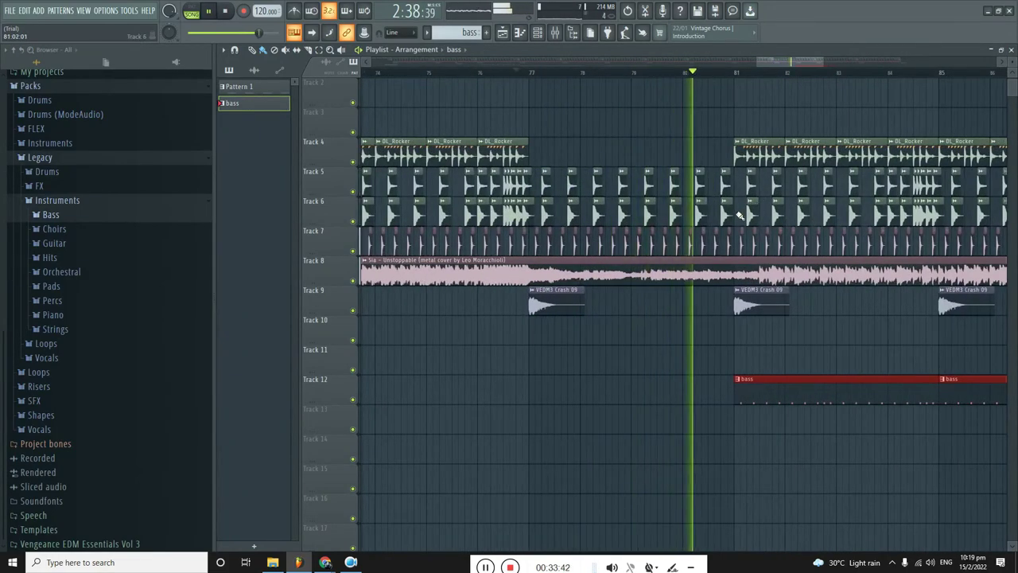
{"action": "scroll", "coordinate": [739, 215], "scroll_direction": "down", "scroll_amount": 1}
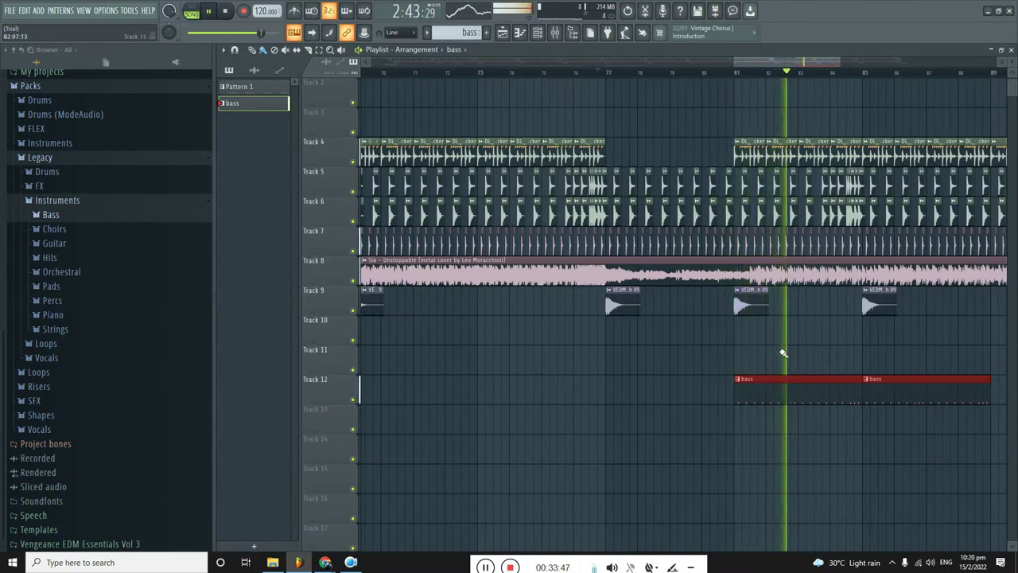
{"action": "scroll", "coordinate": [783, 353], "scroll_direction": "down", "scroll_amount": 2}
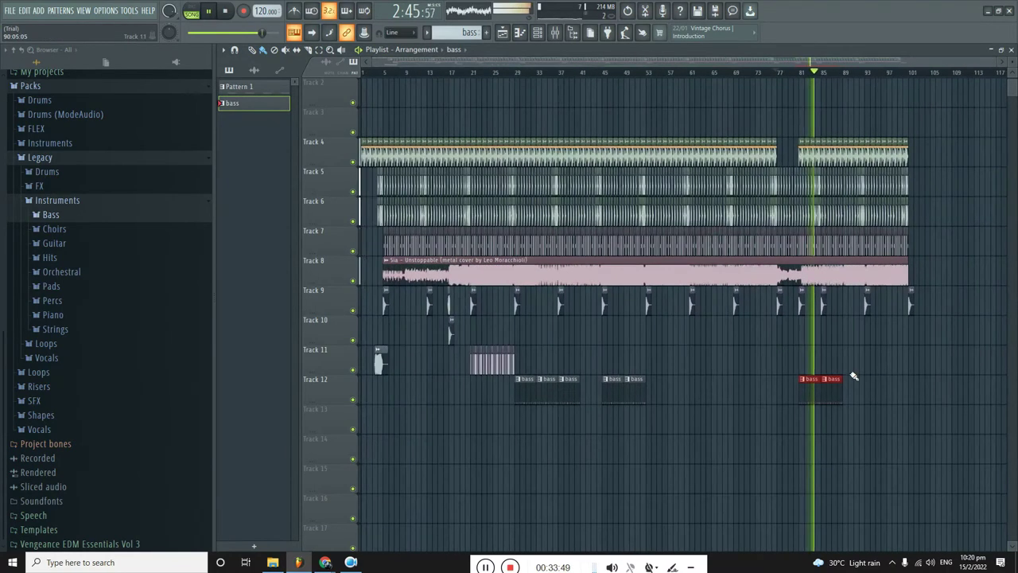
{"action": "scroll", "coordinate": [857, 375], "scroll_direction": "up", "scroll_amount": 1}
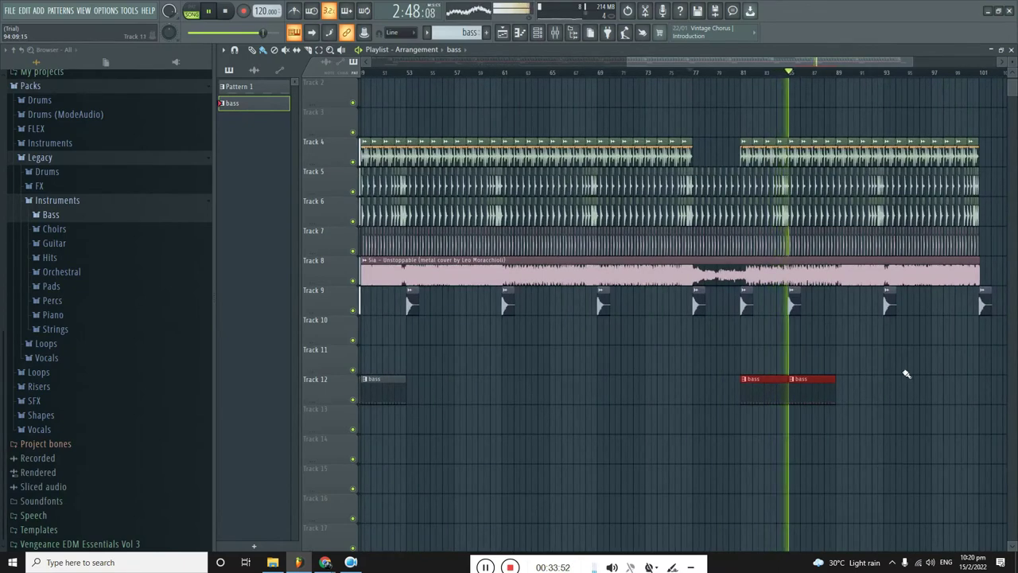
{"action": "scroll", "coordinate": [902, 371], "scroll_direction": "up", "scroll_amount": 1}
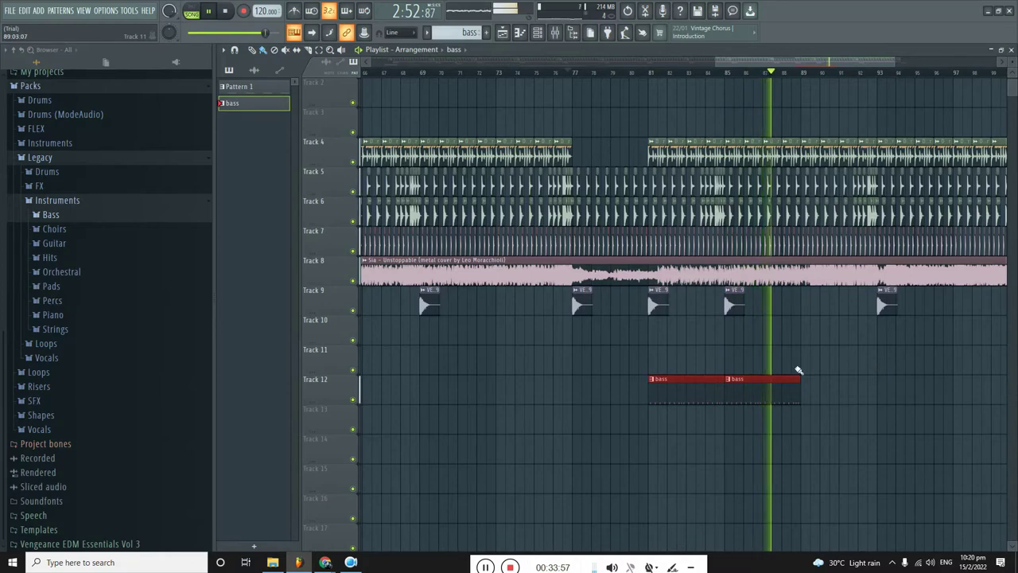
{"action": "scroll", "coordinate": [895, 366], "scroll_direction": "down", "scroll_amount": 1}
{"action": "scroll", "coordinate": [838, 377], "scroll_direction": "up", "scroll_amount": 2}
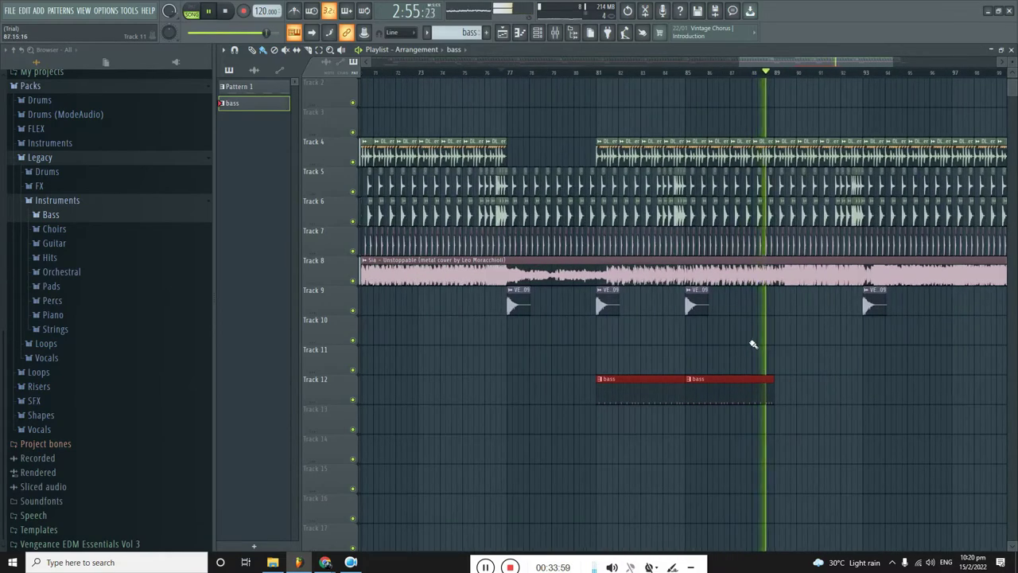
Add a VEDM3 Crash 09 clip on Track 9 at bar 89 and shift it to start at 89:09:00.
{"action": "scroll", "coordinate": [787, 305], "scroll_direction": "up", "scroll_amount": 3}
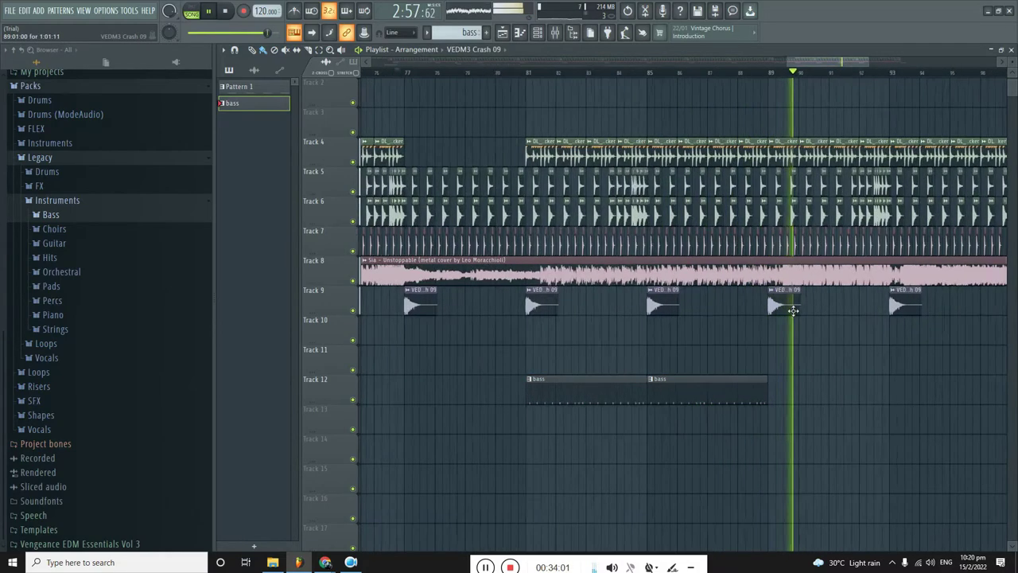
{"action": "scroll", "coordinate": [751, 284], "scroll_direction": "up", "scroll_amount": 2}
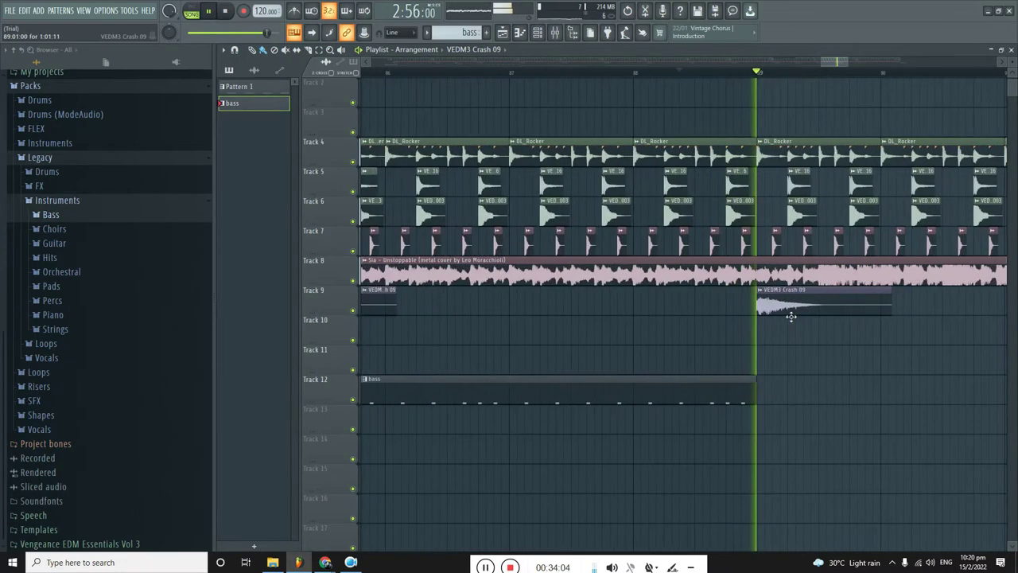
{"action": "scroll", "coordinate": [811, 310], "scroll_direction": "down", "scroll_amount": 3}
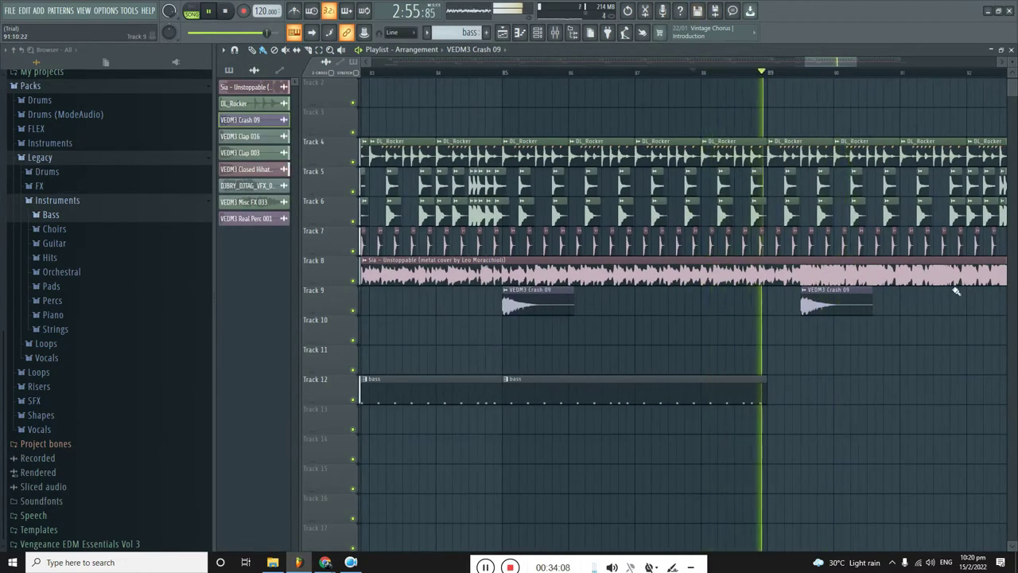
{"action": "scroll", "coordinate": [849, 280], "scroll_direction": "down", "scroll_amount": 3}
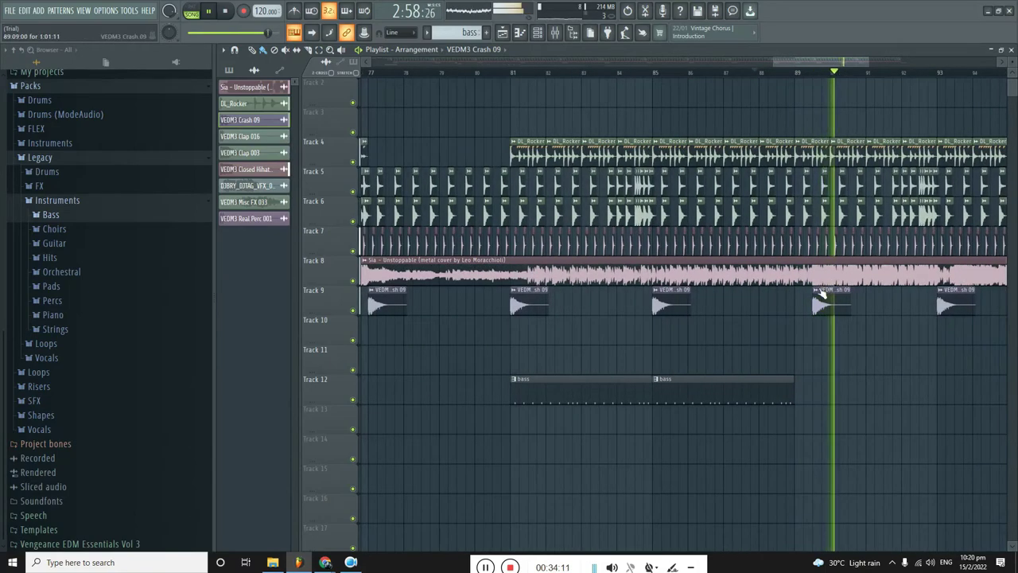
Listen to the section around the new crash, replaying from late in bar 91 and from late in bar 80.
{"action": "scroll", "coordinate": [949, 290], "scroll_direction": "down", "scroll_amount": 2}
{"action": "scroll", "coordinate": [949, 290], "scroll_direction": "up", "scroll_amount": 3}
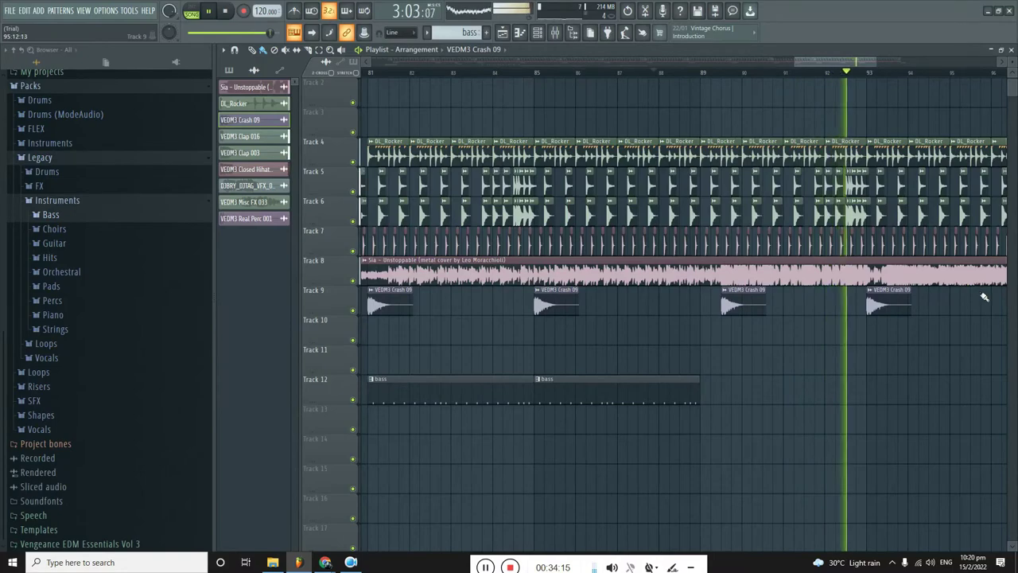
{"action": "scroll", "coordinate": [870, 309], "scroll_direction": "up", "scroll_amount": 4}
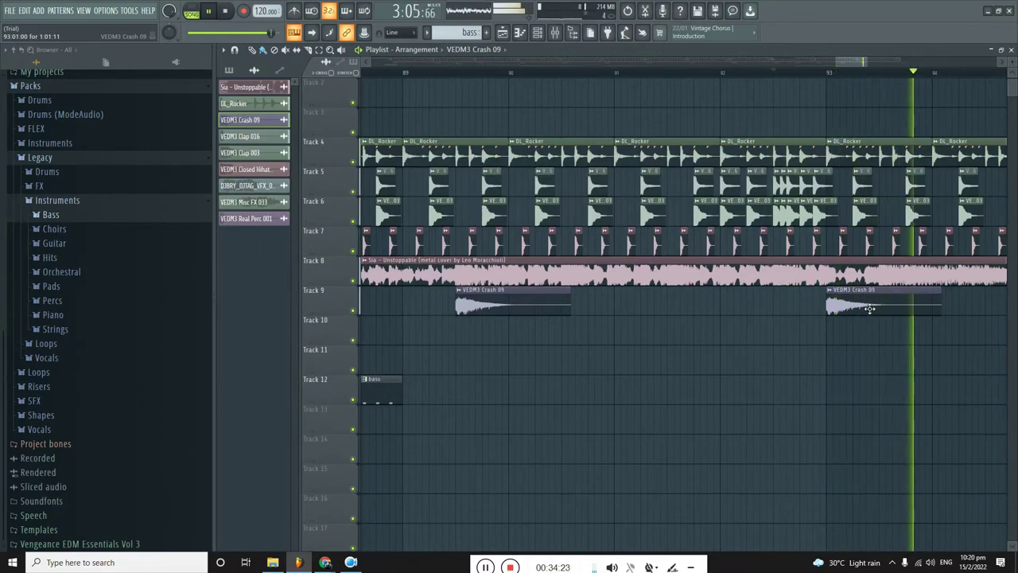
{"action": "scroll", "coordinate": [875, 311], "scroll_direction": "down", "scroll_amount": 3}
{"action": "scroll", "coordinate": [872, 296], "scroll_direction": "up", "scroll_amount": 2}
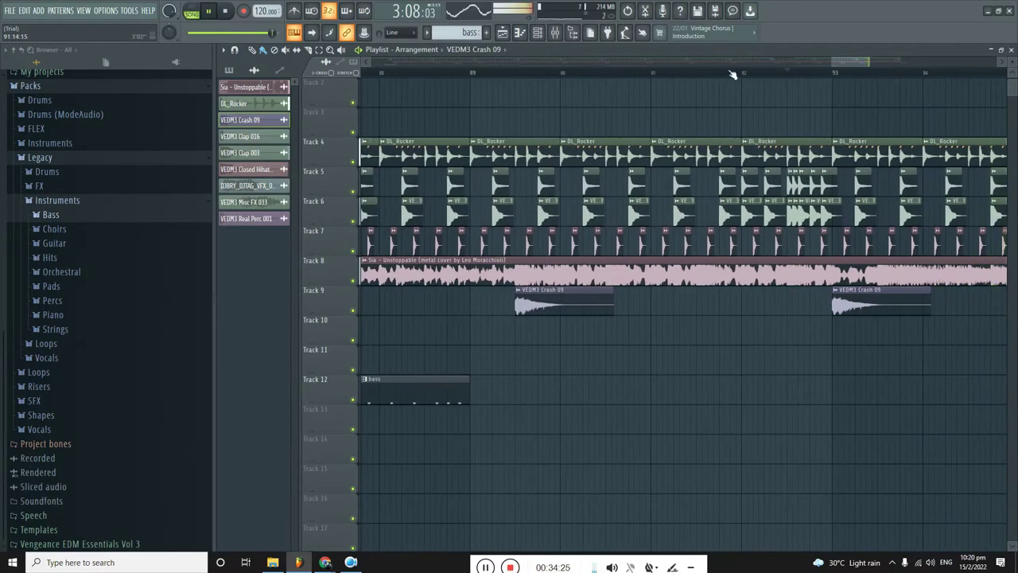
{"action": "left_click", "coordinate": [730, 70]}
{"action": "scroll", "coordinate": [758, 110], "scroll_direction": "down", "scroll_amount": 3}
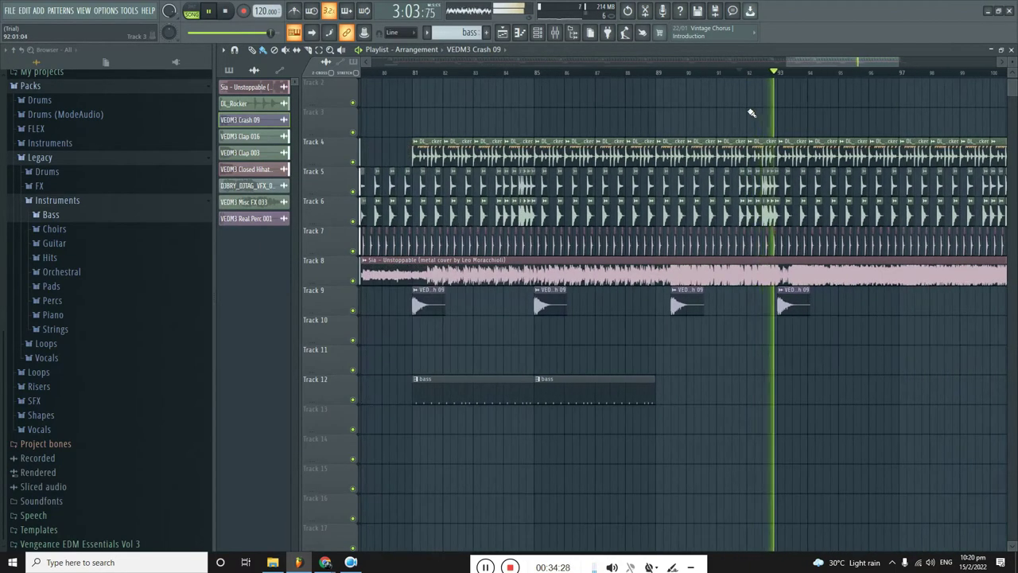
{"action": "scroll", "coordinate": [716, 112], "scroll_direction": "up", "scroll_amount": 3}
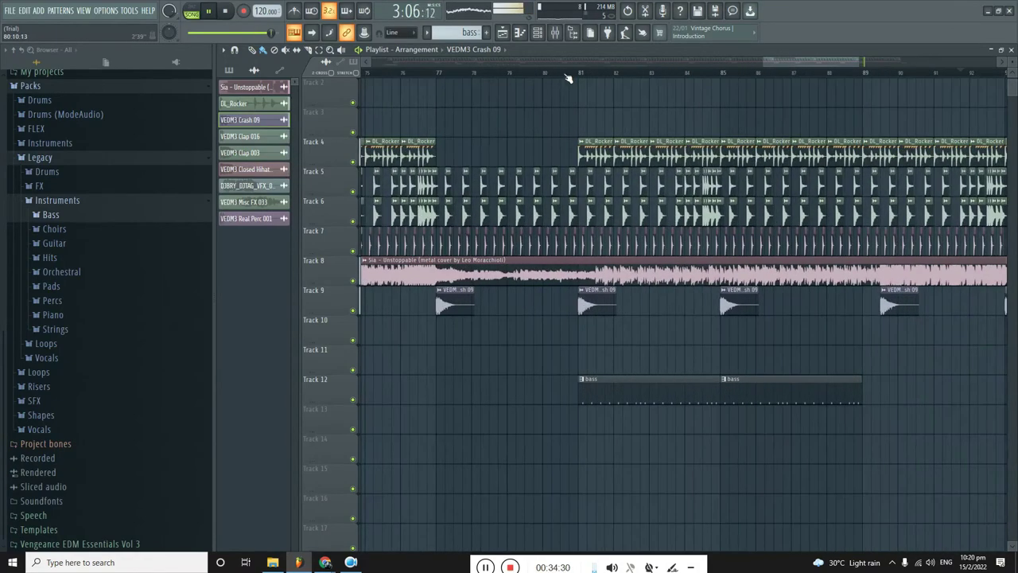
{"action": "left_click", "coordinate": [568, 73]}
{"action": "scroll", "coordinate": [562, 123], "scroll_direction": "up", "scroll_amount": 3}
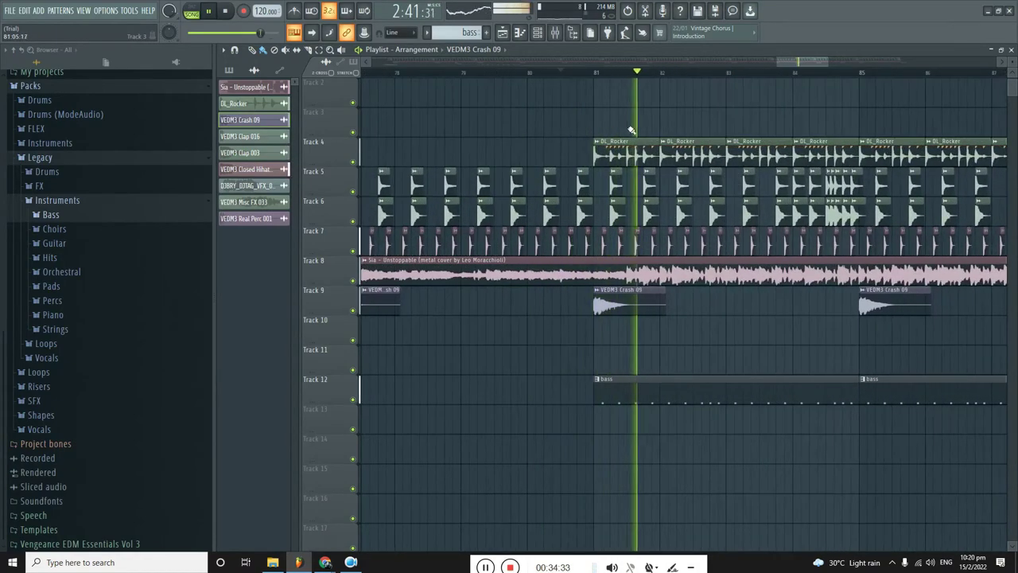
Listen through bars 81 to 87 and examine how the crash, DL_Rocker and bass clips line up with the vocal track.
{"action": "scroll", "coordinate": [650, 132], "scroll_direction": "down", "scroll_amount": 1}
{"action": "scroll", "coordinate": [763, 191], "scroll_direction": "down", "scroll_amount": 1}
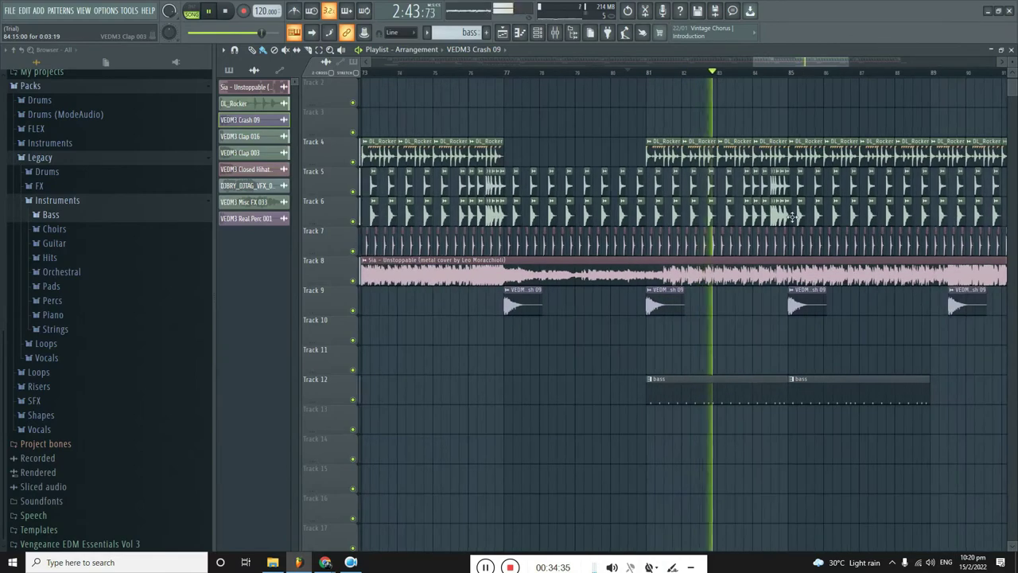
{"action": "scroll", "coordinate": [787, 218], "scroll_direction": "up", "scroll_amount": 2}
{"action": "scroll", "coordinate": [787, 220], "scroll_direction": "down", "scroll_amount": 2}
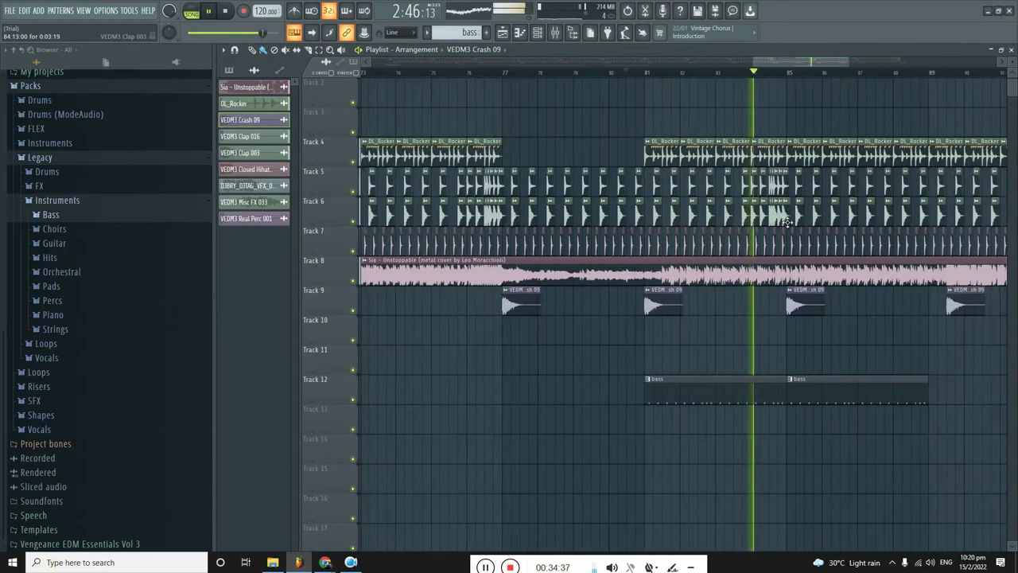
{"action": "scroll", "coordinate": [788, 223], "scroll_direction": "up", "scroll_amount": 3}
{"action": "scroll", "coordinate": [787, 221], "scroll_direction": "up", "scroll_amount": 1}
{"action": "scroll", "coordinate": [787, 221], "scroll_direction": "down", "scroll_amount": 10}
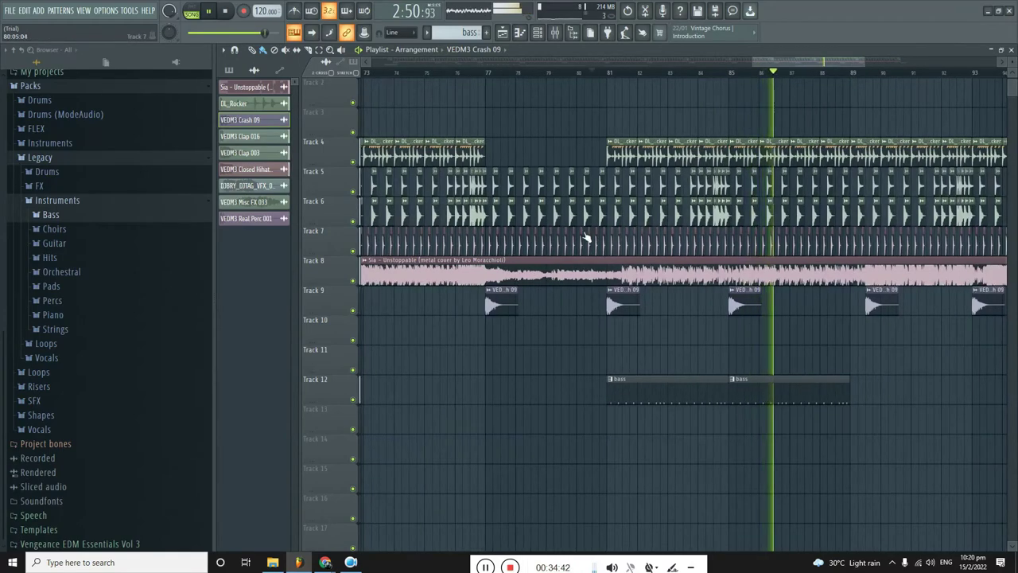
{"action": "scroll", "coordinate": [628, 199], "scroll_direction": "up", "scroll_amount": 6}
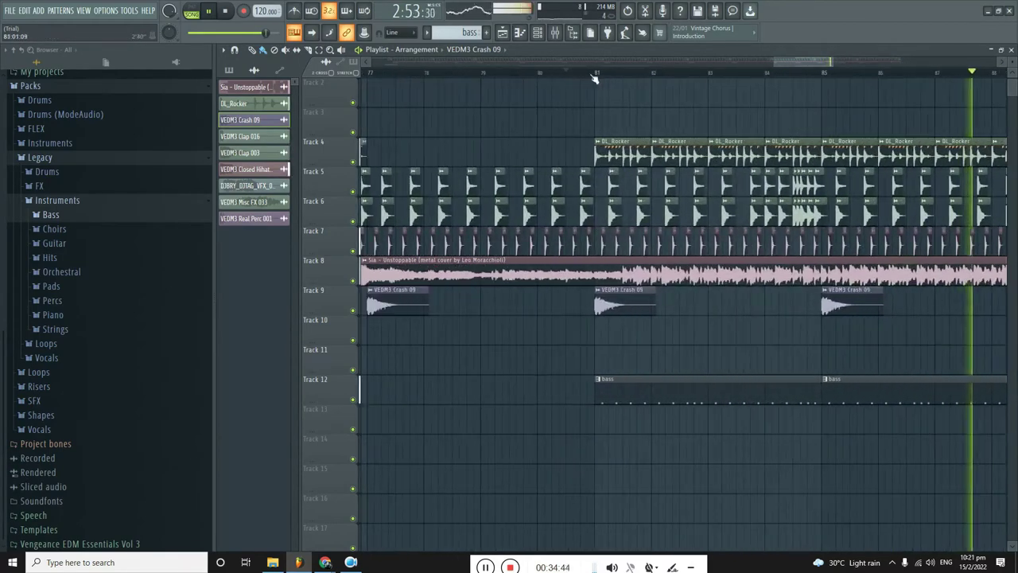
Move the bar 81 crash on Track 9 to 81:09:00 and trim the first DL_Rocker clip after the gap to start there.
{"action": "left_click", "coordinate": [561, 70]}
{"action": "scroll", "coordinate": [621, 313], "scroll_direction": "up", "scroll_amount": 5}
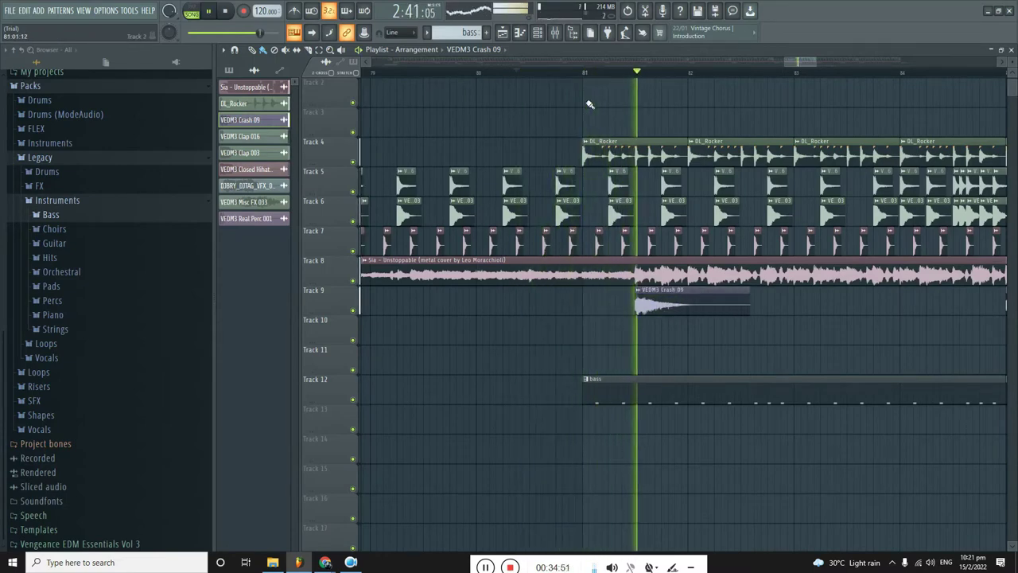
{"action": "left_click", "coordinate": [554, 72]}
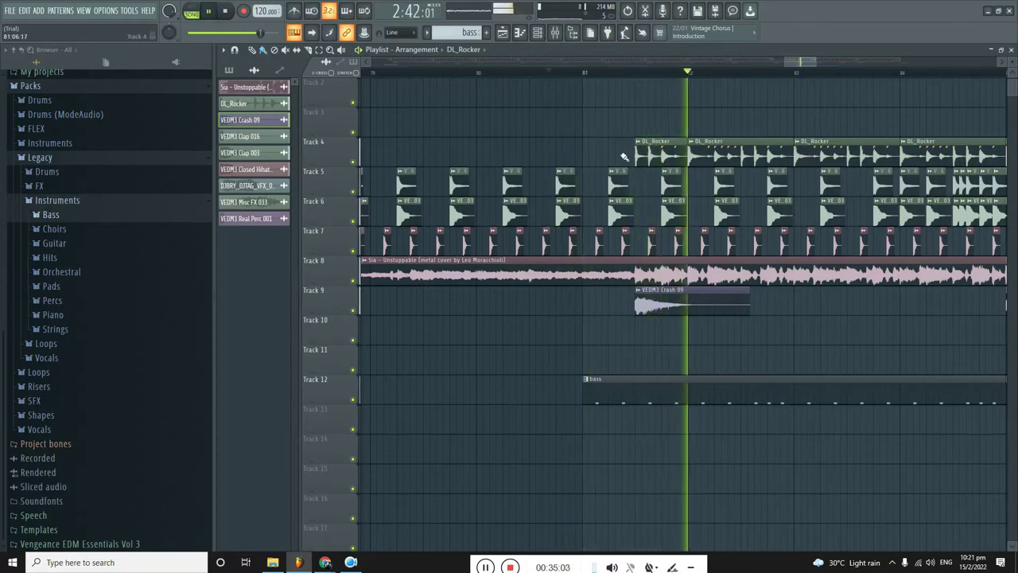
{"action": "scroll", "coordinate": [752, 173], "scroll_direction": "down", "scroll_amount": 3}
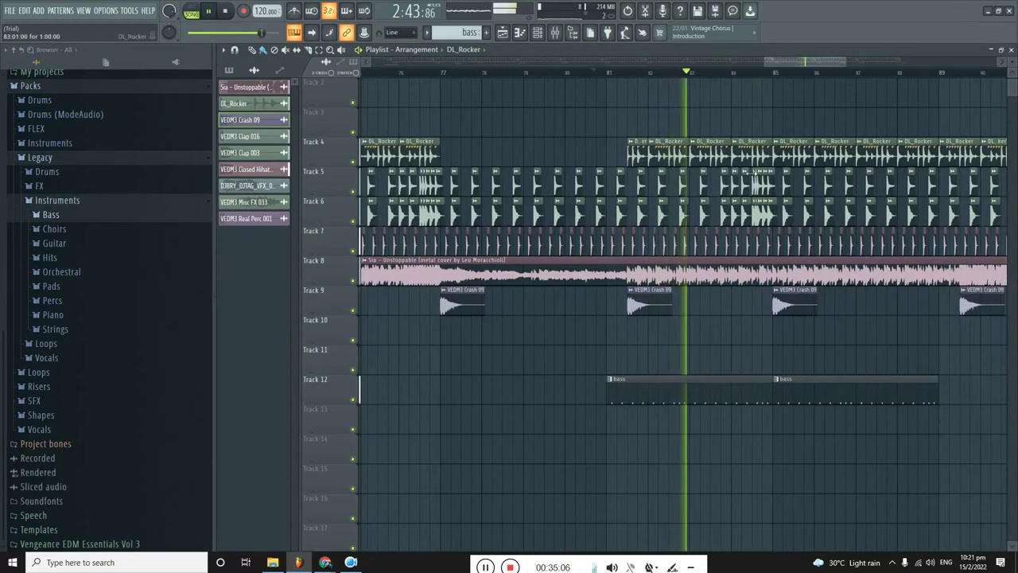
{"action": "left_click", "coordinate": [609, 72]}
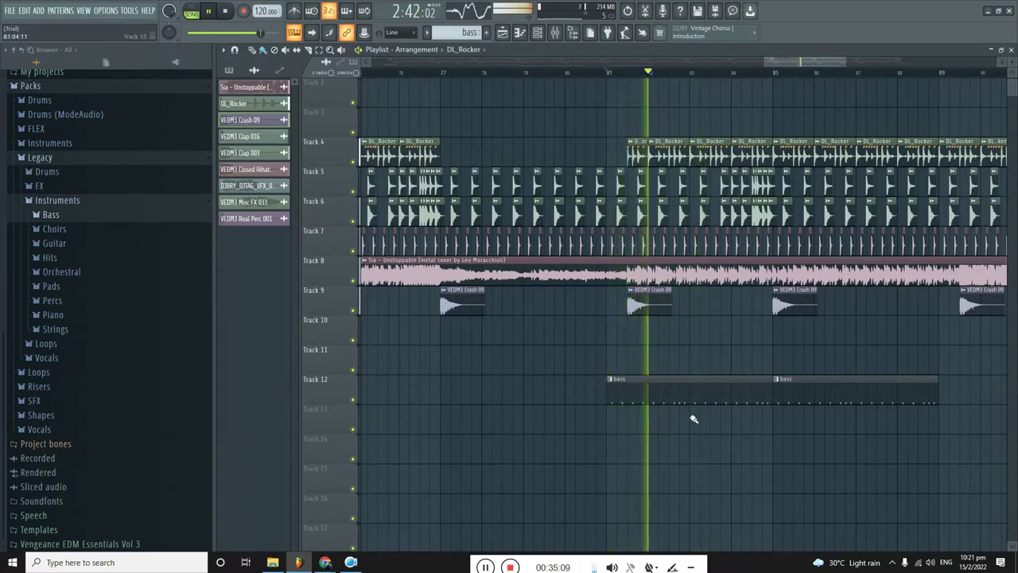
Delete both bass clips on Track 12, the ones starting at bars 81 and 85.
{"action": "right_click", "coordinate": [628, 396]}
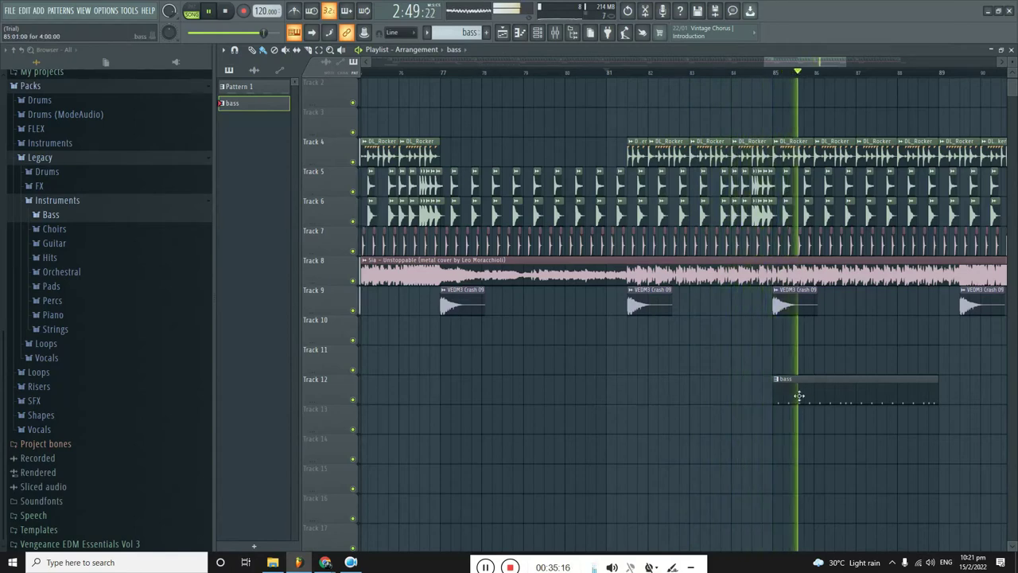
{"action": "scroll", "coordinate": [632, 400], "scroll_direction": "up", "scroll_amount": 3}
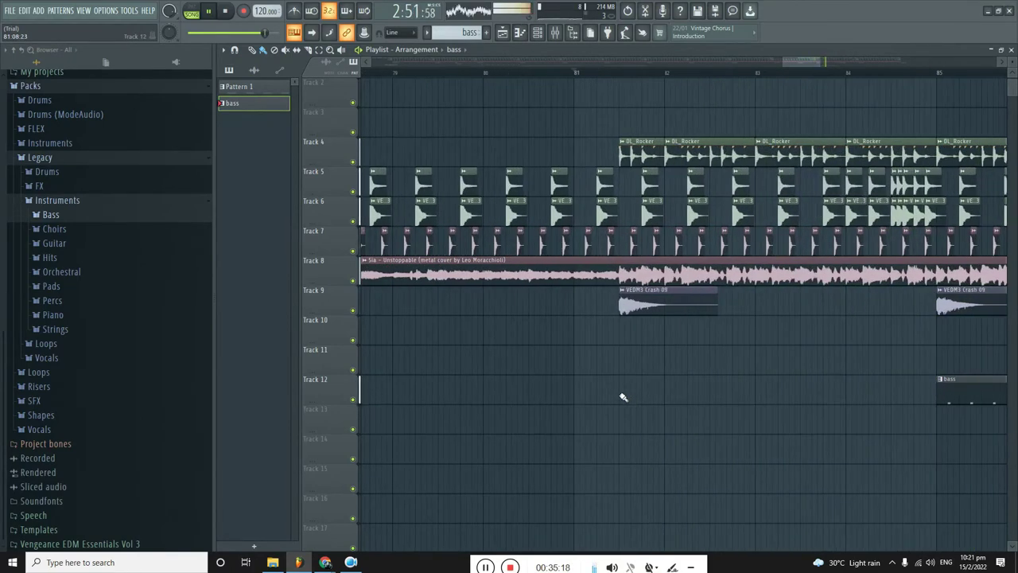
{"action": "scroll", "coordinate": [746, 395], "scroll_direction": "down", "scroll_amount": 3}
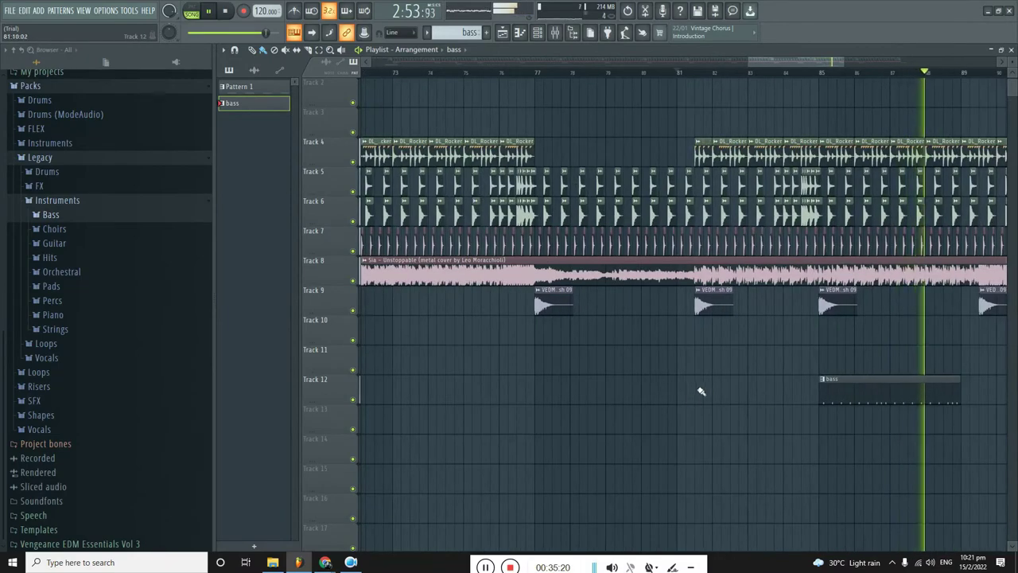
{"action": "scroll", "coordinate": [738, 398], "scroll_direction": "up", "scroll_amount": 4}
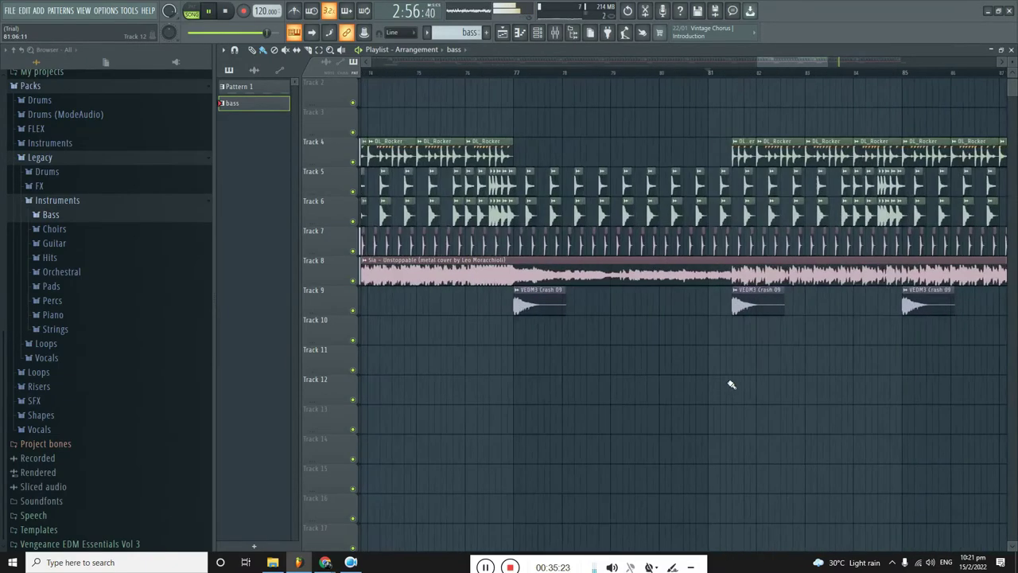
Place a bass clip on Track 12 starting at 81:09:00, aligned with the crash, and play the section from bar 81.
{"action": "key", "text": "space"}
{"action": "left_click", "coordinate": [752, 411]}
{"action": "left_click_drag", "start_coordinate": [786, 425], "coordinate": [784, 387]}
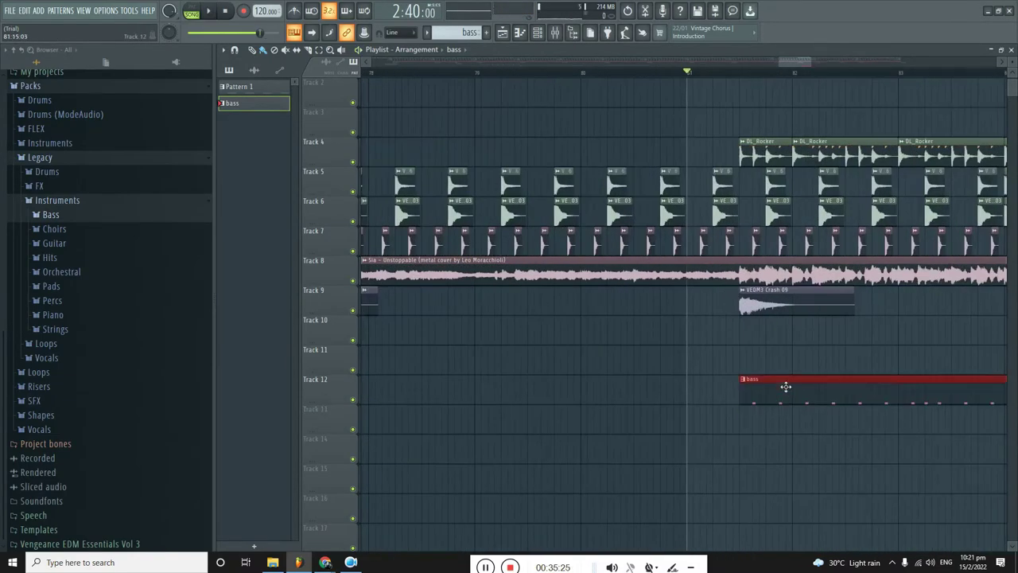
{"action": "scroll", "coordinate": [750, 380], "scroll_direction": "down", "scroll_amount": 4}
{"action": "key", "text": "space"}
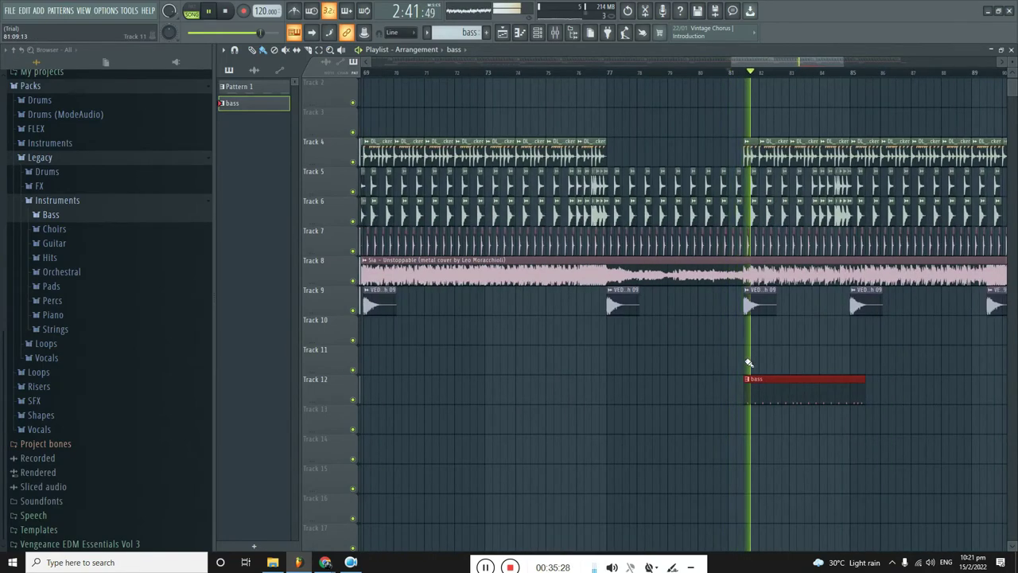
Move the bar 85 crash down to Track 10 and align its start with the end of the bass clip at 85:09:00.
{"action": "scroll", "coordinate": [748, 363], "scroll_direction": "down", "scroll_amount": 2}
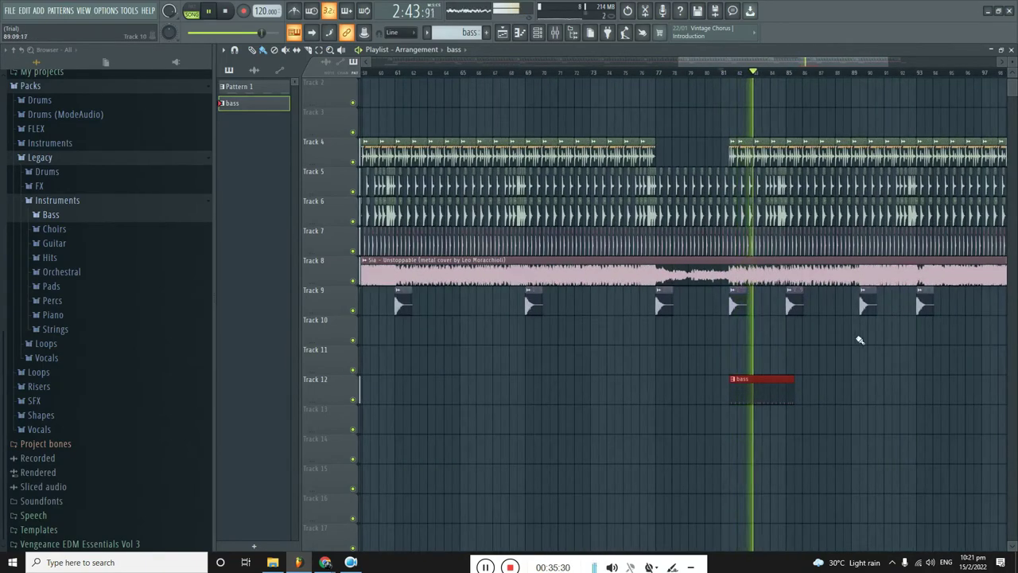
{"action": "scroll", "coordinate": [859, 340], "scroll_direction": "up", "scroll_amount": 2}
{"action": "scroll", "coordinate": [695, 363], "scroll_direction": "up", "scroll_amount": 3}
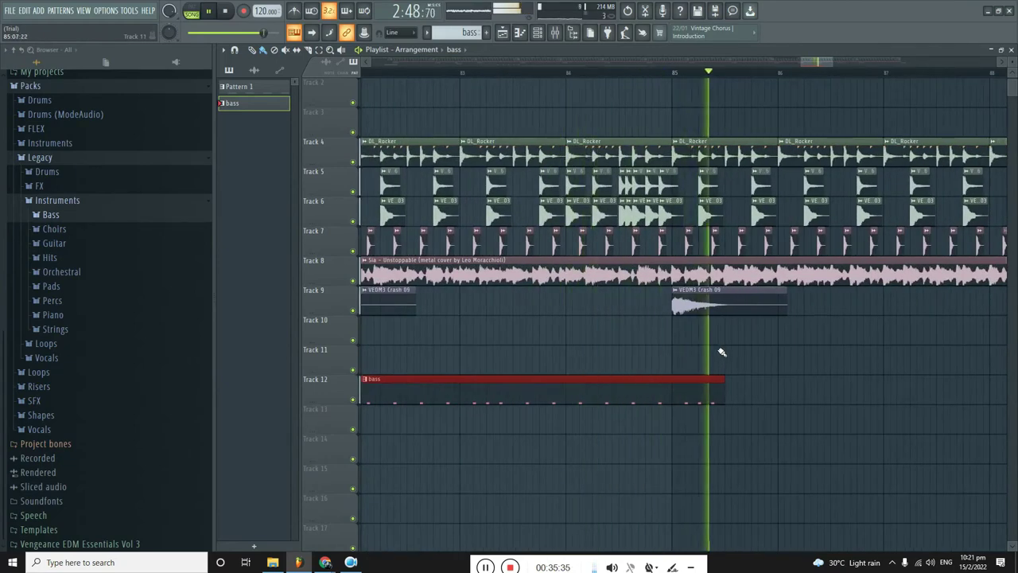
{"action": "left_click_drag", "start_coordinate": [739, 306], "coordinate": [885, 335]}
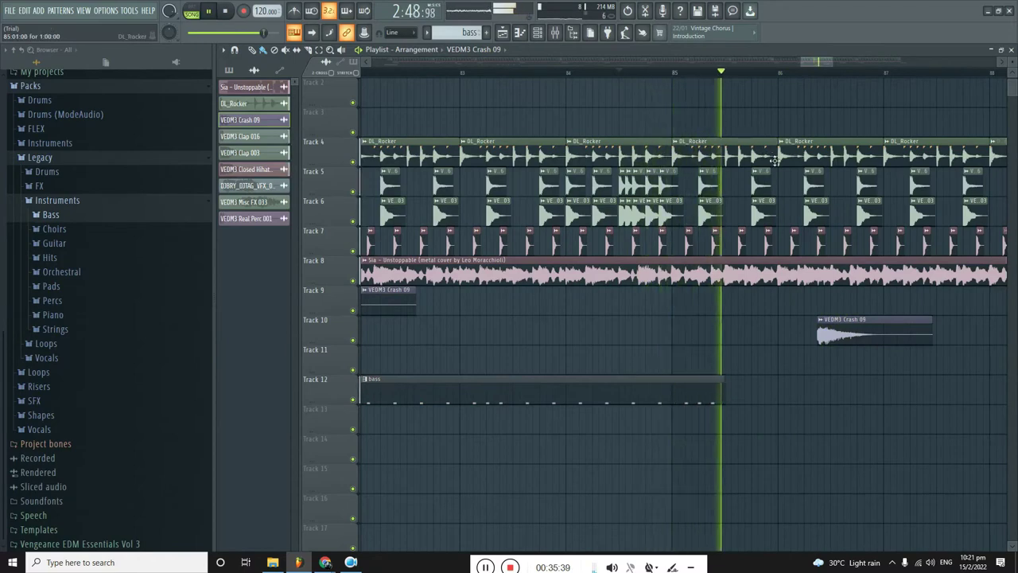
{"action": "left_click_drag", "start_coordinate": [829, 327], "coordinate": [737, 327]}
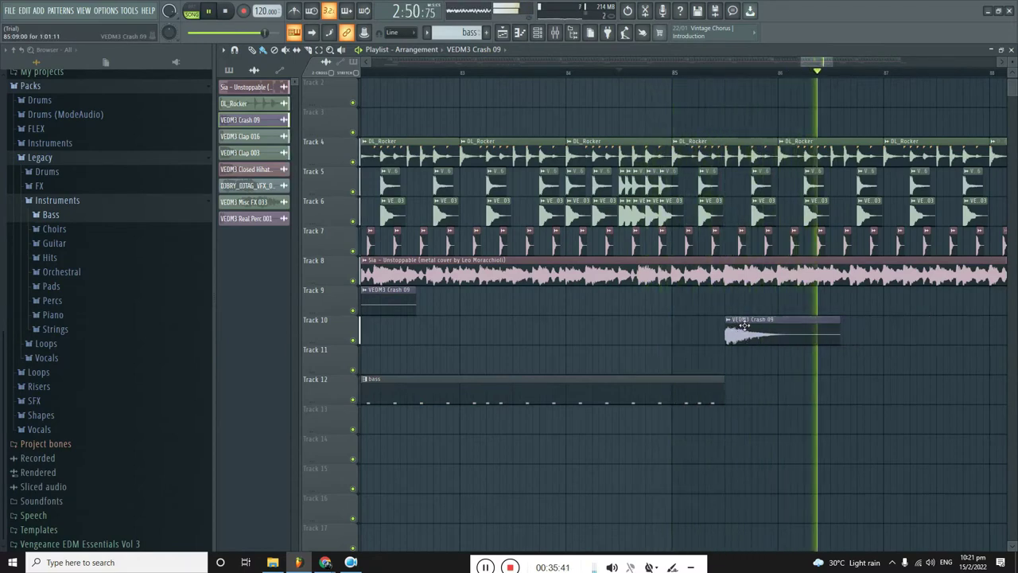
Replay from around bar 84 and from late in bar 80 to check the shifted crashes and bass up to bar 89.
{"action": "left_click", "coordinate": [659, 74]}
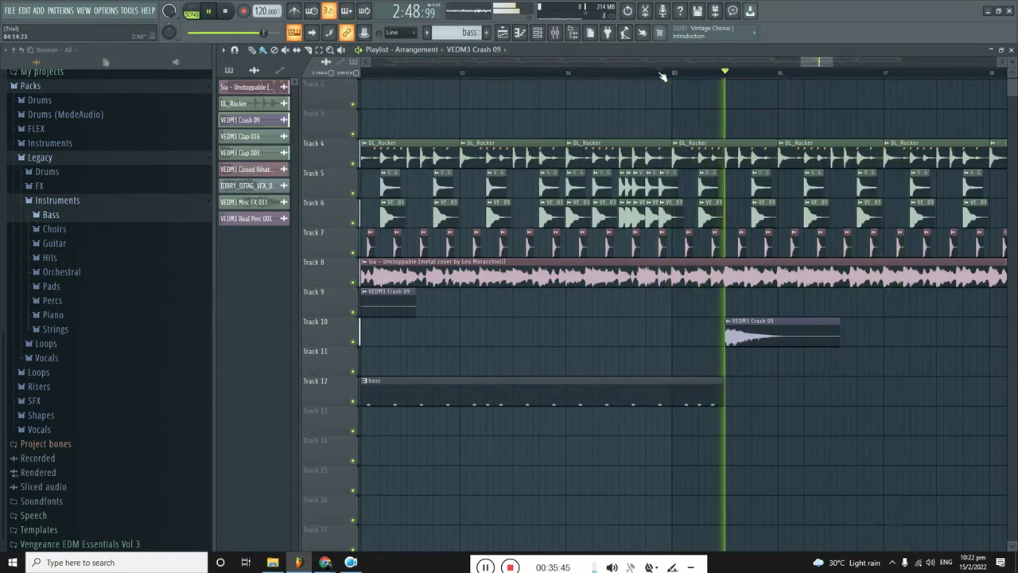
{"action": "scroll", "coordinate": [650, 81], "scroll_direction": "down", "scroll_amount": 3}
{"action": "left_click", "coordinate": [650, 74]}
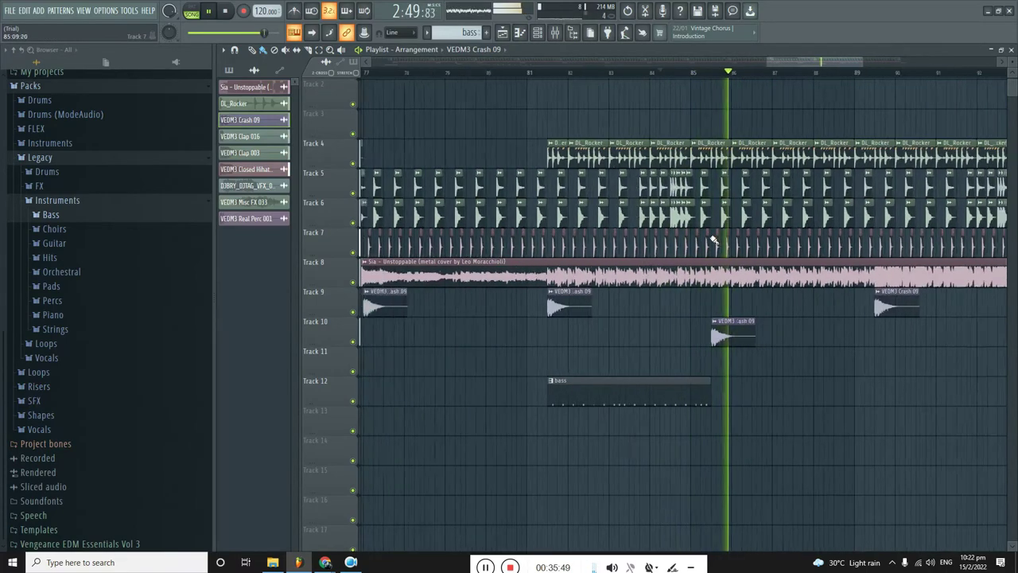
{"action": "scroll", "coordinate": [684, 247], "scroll_direction": "down", "scroll_amount": 2}
{"action": "scroll", "coordinate": [672, 248], "scroll_direction": "up", "scroll_amount": 4}
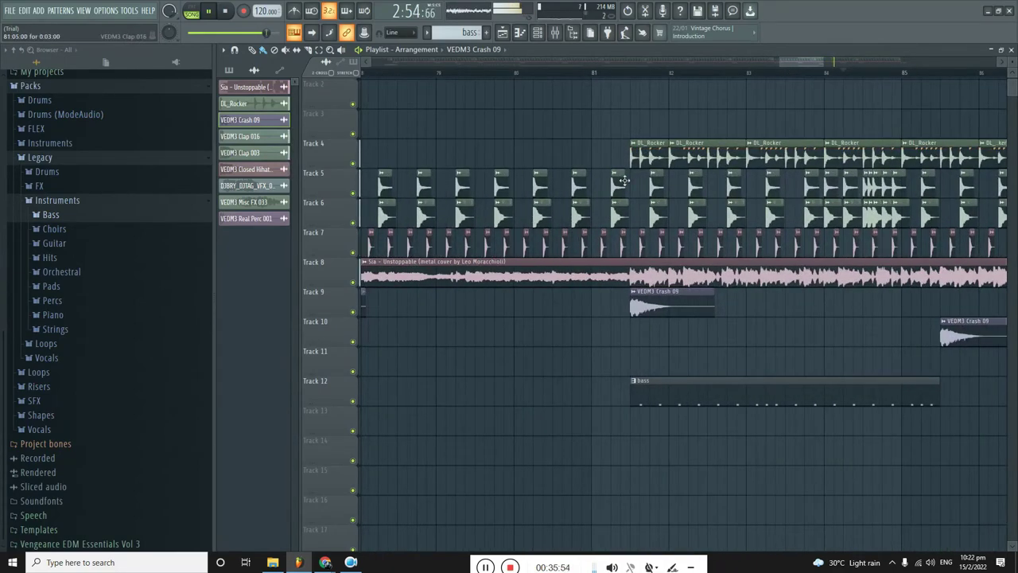
{"action": "left_click", "coordinate": [607, 73]}
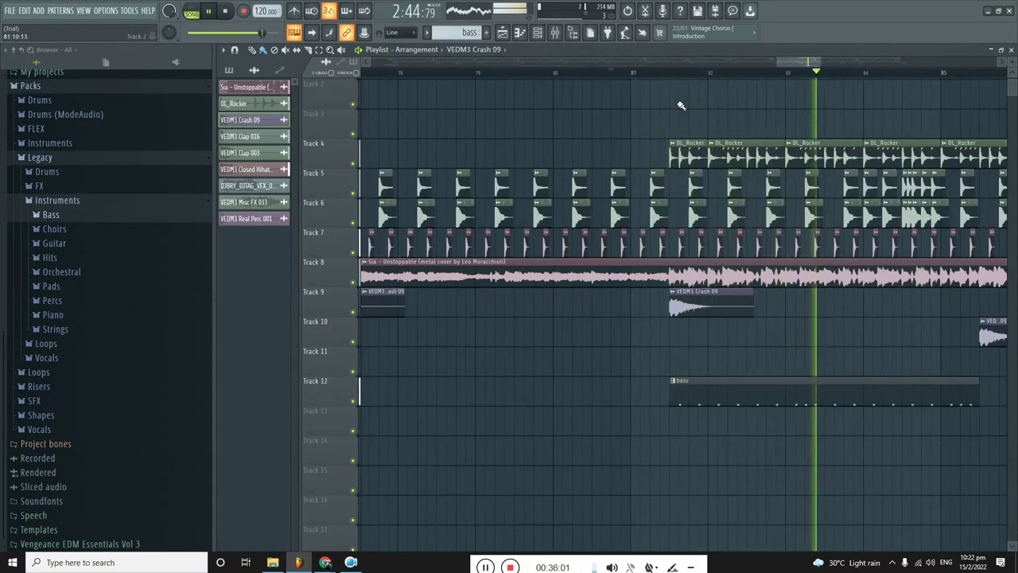
{"action": "scroll", "coordinate": [677, 107], "scroll_direction": "down", "scroll_amount": 5, "text": "ctrl"}
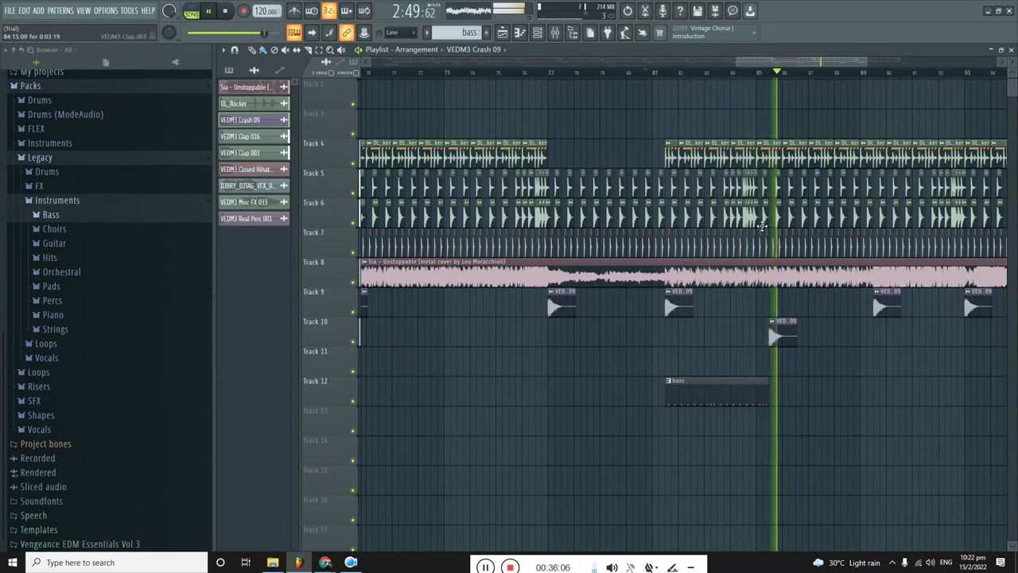
{"action": "scroll", "coordinate": [761, 226], "scroll_direction": "up", "scroll_amount": 3, "text": "ctrl"}
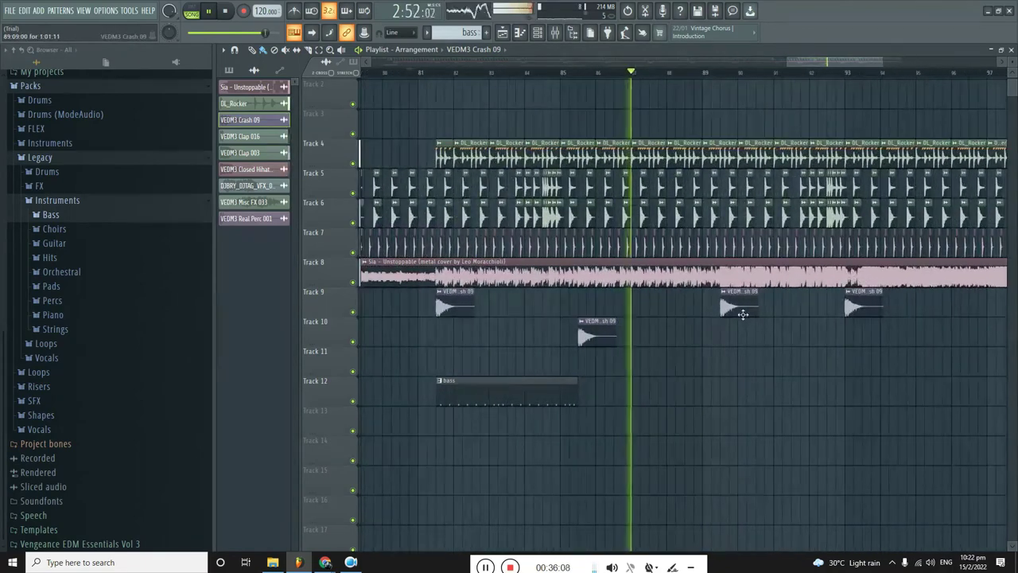
{"action": "scroll", "coordinate": [731, 302], "scroll_direction": "up", "scroll_amount": 2, "text": "ctrl"}
{"action": "scroll", "coordinate": [718, 289], "scroll_direction": "up", "scroll_amount": 1, "text": "ctrl"}
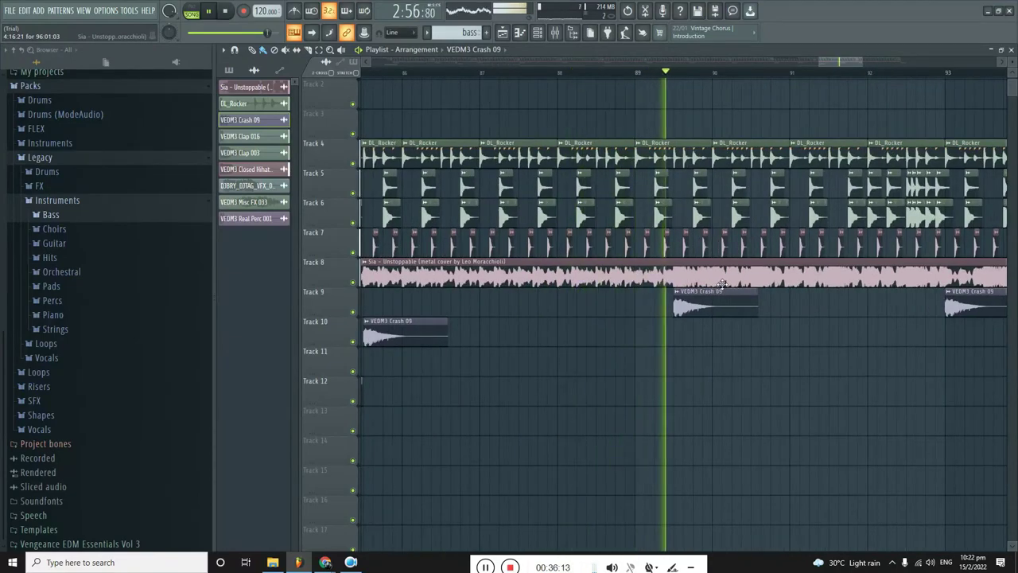
Shift the bar 93 crash on Track 9 to 93:09:00 and replay the transition from the middle of bar 92.
{"action": "scroll", "coordinate": [731, 283], "scroll_direction": "down", "scroll_amount": 1, "text": "ctrl"}
{"action": "scroll", "coordinate": [824, 282], "scroll_direction": "down", "scroll_amount": 1, "text": "ctrl"}
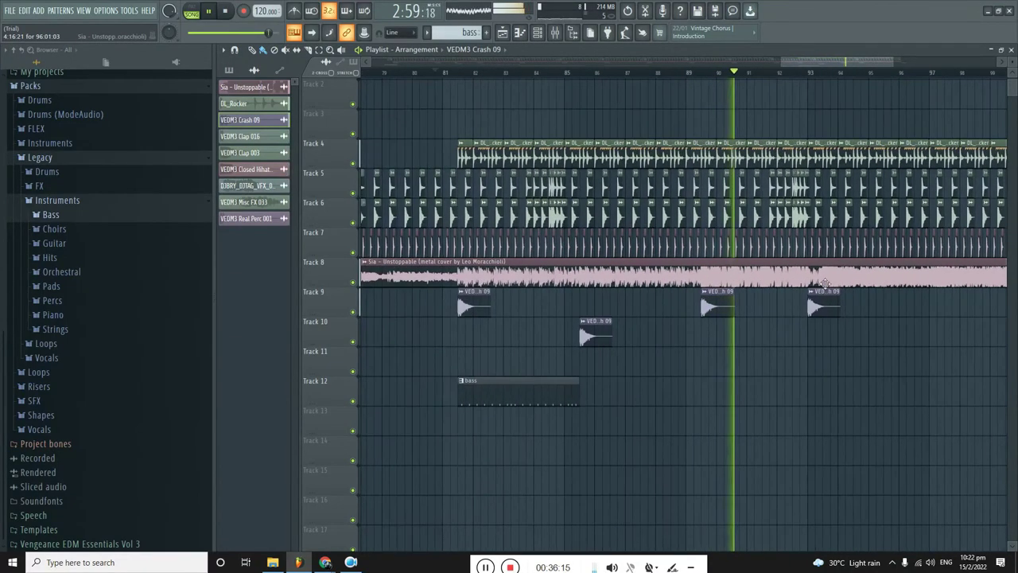
{"action": "scroll", "coordinate": [824, 282], "scroll_direction": "up", "scroll_amount": 2, "text": "ctrl"}
{"action": "scroll", "coordinate": [794, 280], "scroll_direction": "up", "scroll_amount": 1, "text": "ctrl"}
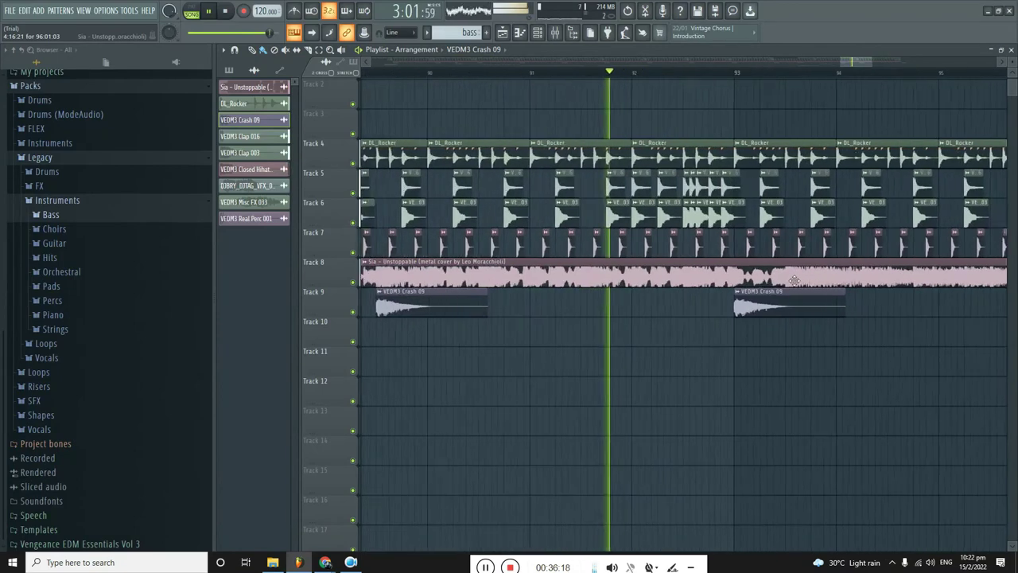
{"action": "scroll", "coordinate": [794, 280], "scroll_direction": "up", "scroll_amount": 1, "text": "ctrl"}
{"action": "left_click_drag", "start_coordinate": [753, 305], "coordinate": [836, 305]}
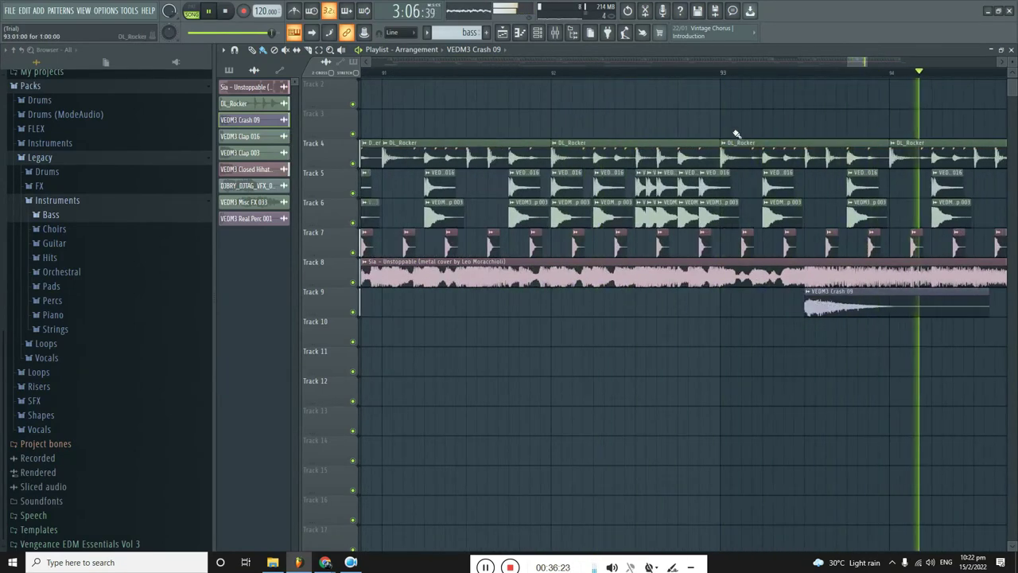
{"action": "left_click", "coordinate": [640, 73]}
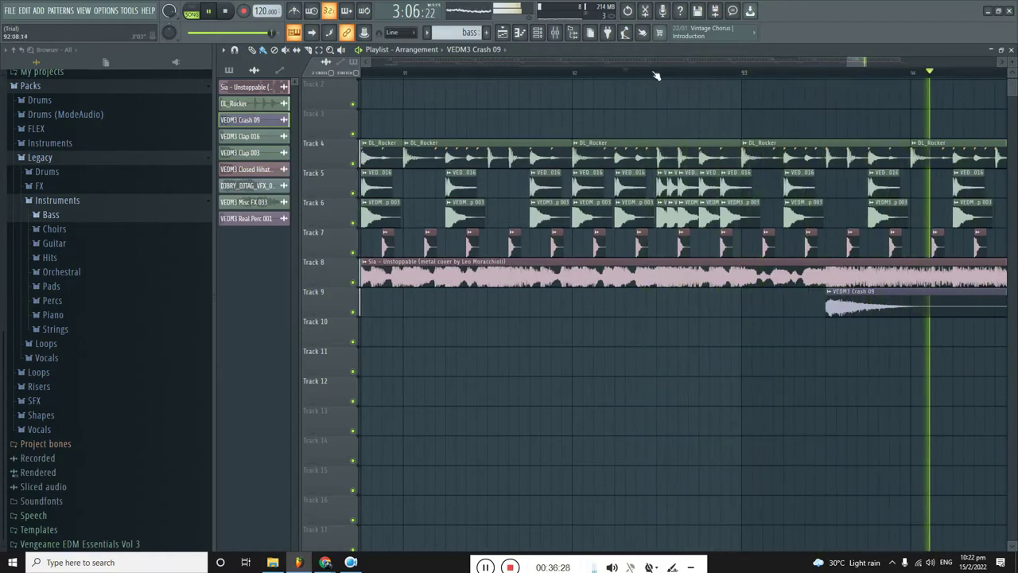
{"action": "left_click", "coordinate": [655, 73]}
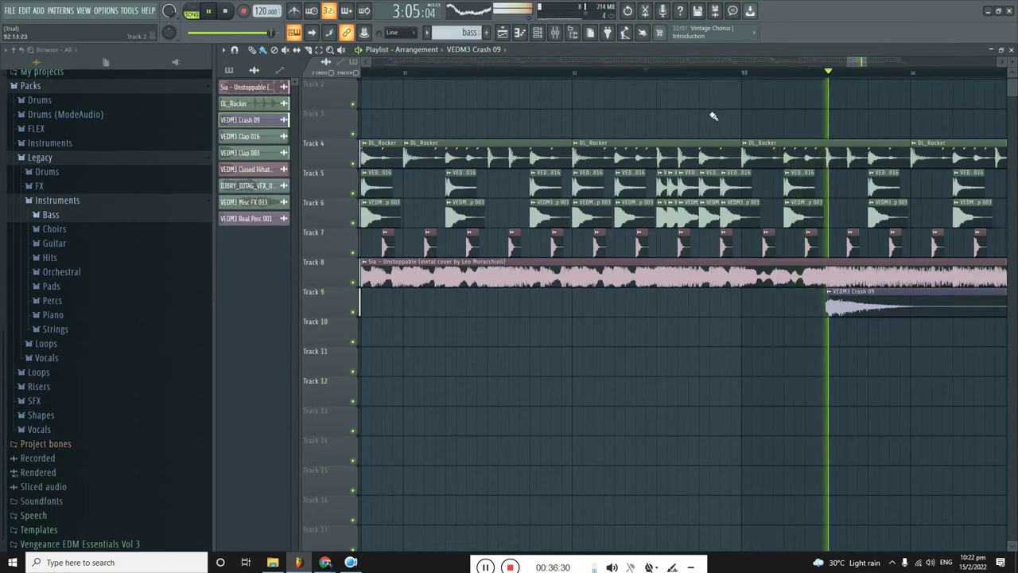
Add another VEDM3 Crash 09 clip on Track 9 at bar 93 and replay from bar 92 to hear both crashes.
{"action": "left_click", "coordinate": [747, 303]}
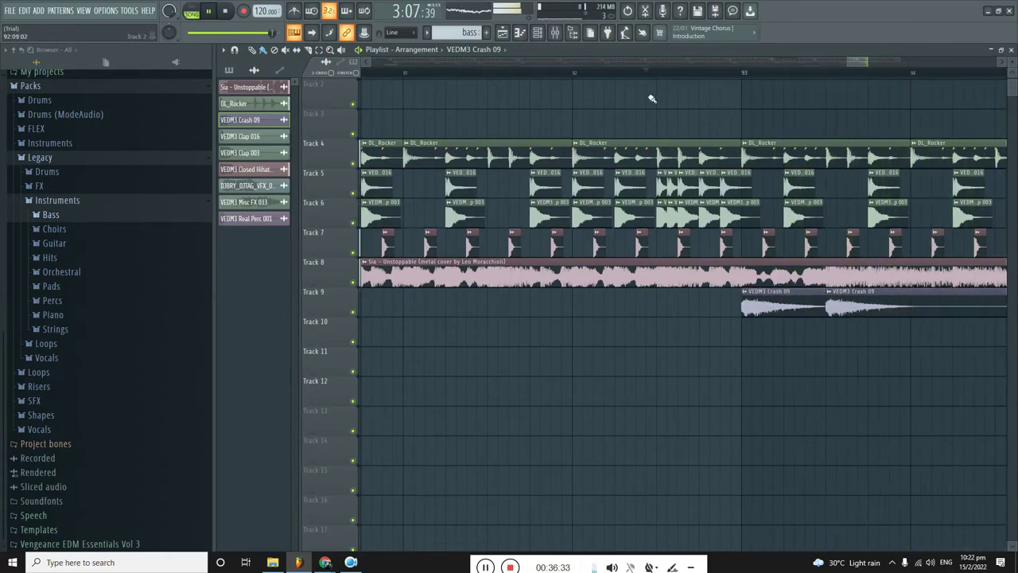
{"action": "left_click", "coordinate": [657, 76]}
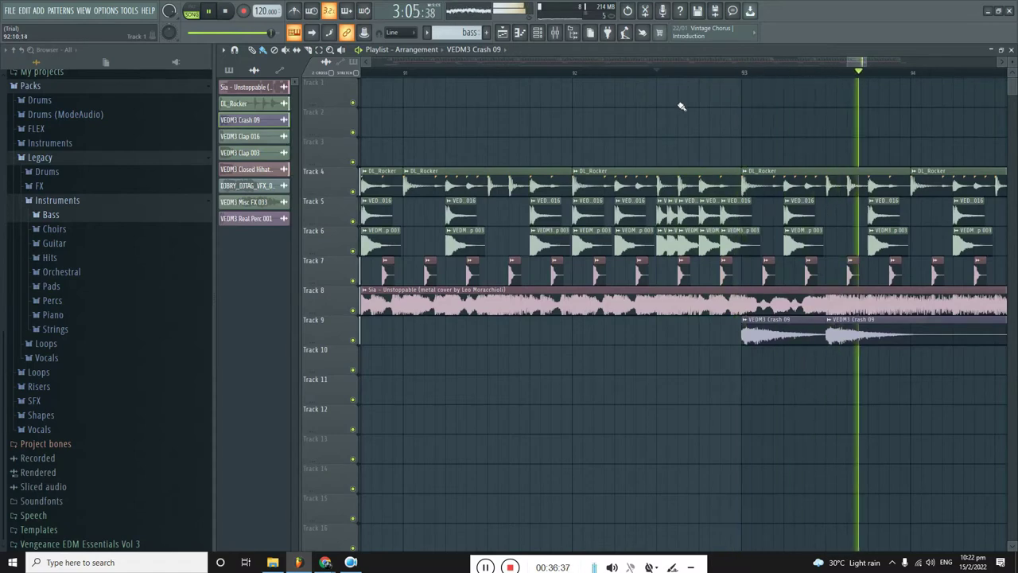
{"action": "left_click", "coordinate": [669, 77]}
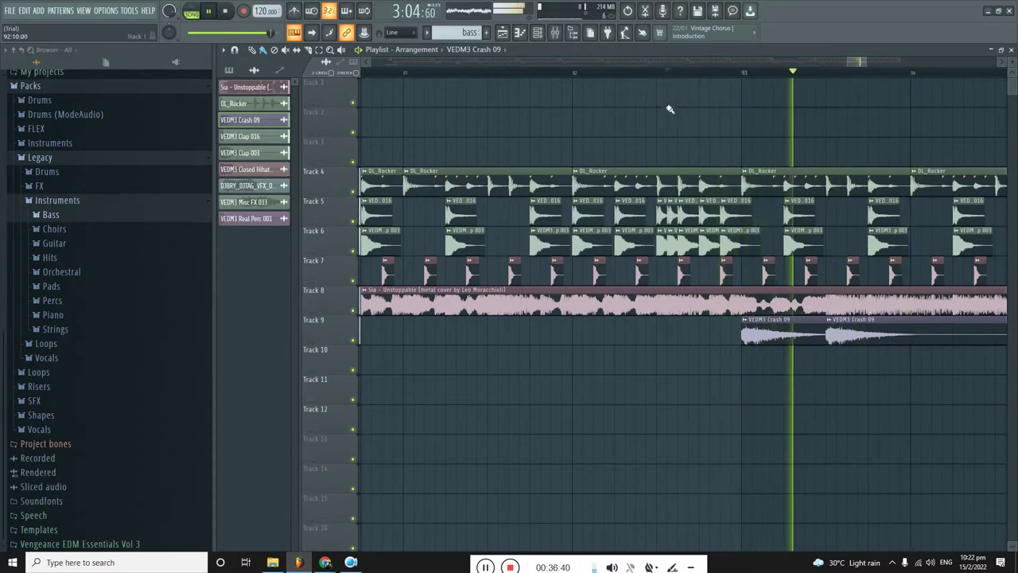
{"action": "scroll", "coordinate": [646, 145], "scroll_direction": "down", "scroll_amount": 2}
{"action": "scroll", "coordinate": [645, 146], "scroll_direction": "down", "scroll_amount": 2}
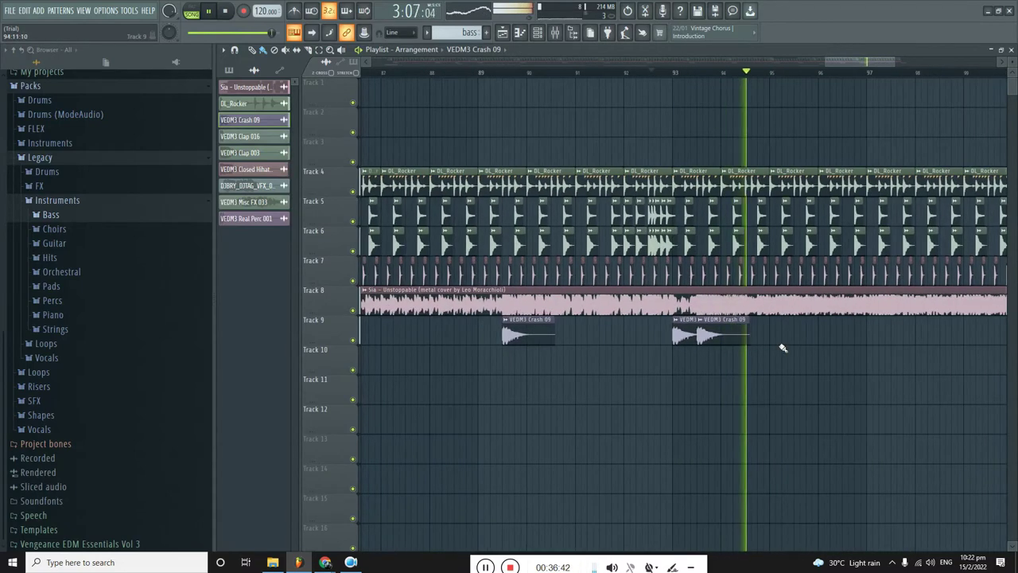
{"action": "scroll", "coordinate": [765, 318], "scroll_direction": "down", "scroll_amount": 2}
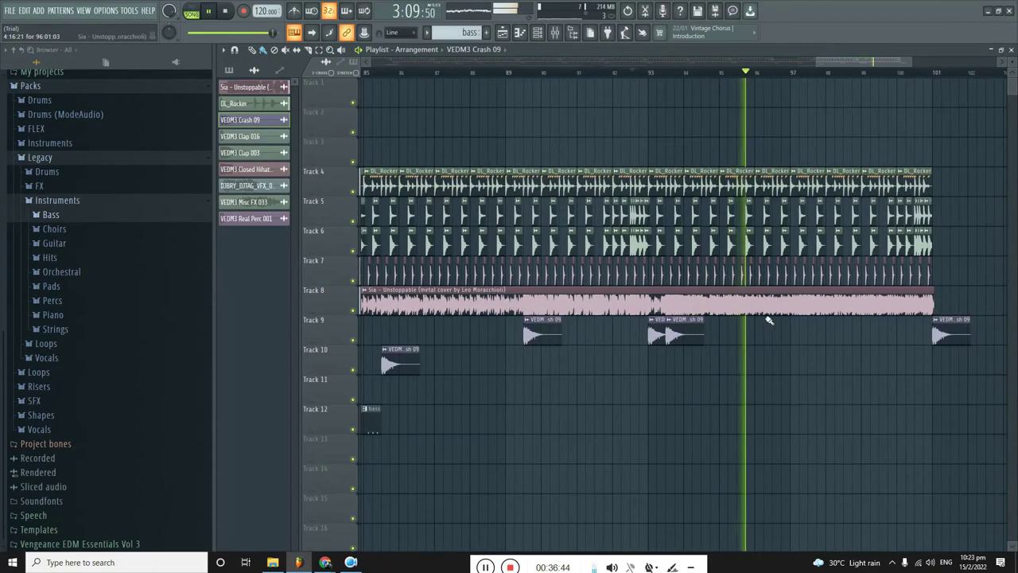
Follow the playback from around bar 95 to the song's end at bar 101 and review the arrangement again from its start.
{"action": "scroll", "coordinate": [765, 318], "scroll_direction": "up", "scroll_amount": 3}
{"action": "scroll", "coordinate": [787, 316], "scroll_direction": "down", "scroll_amount": 3}
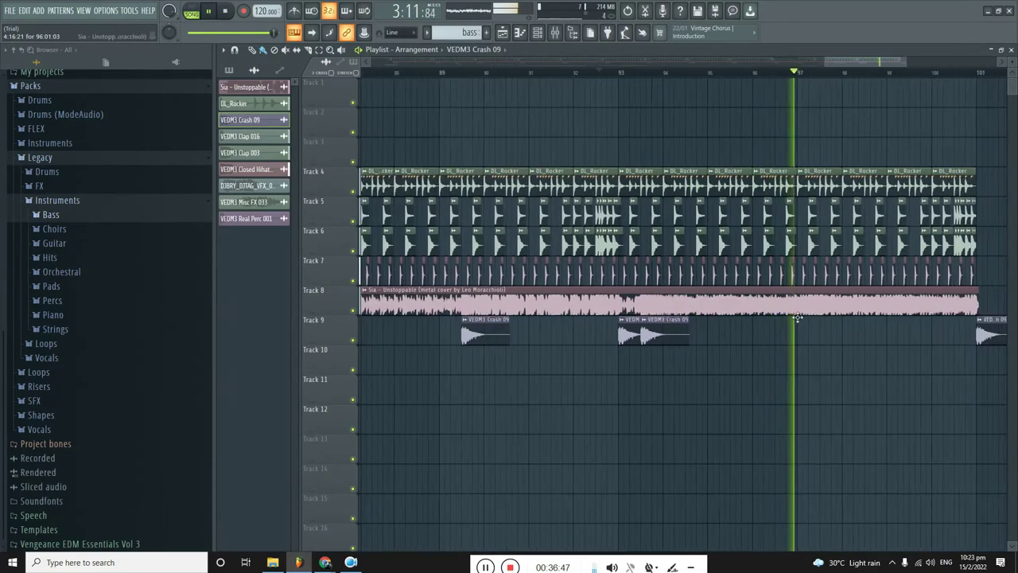
{"action": "scroll", "coordinate": [819, 314], "scroll_direction": "down", "scroll_amount": 2}
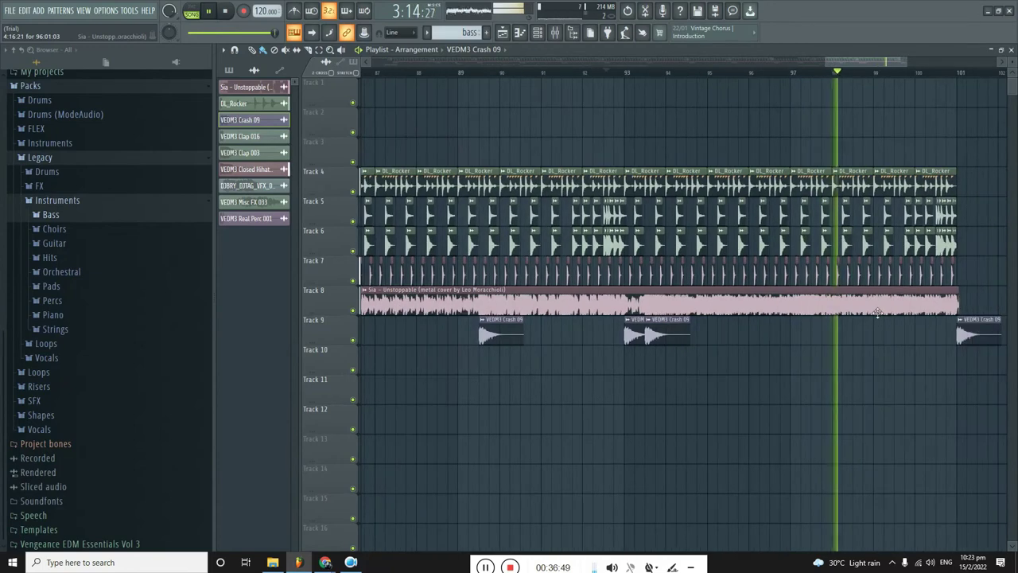
{"action": "scroll", "coordinate": [898, 318], "scroll_direction": "down", "scroll_amount": 2}
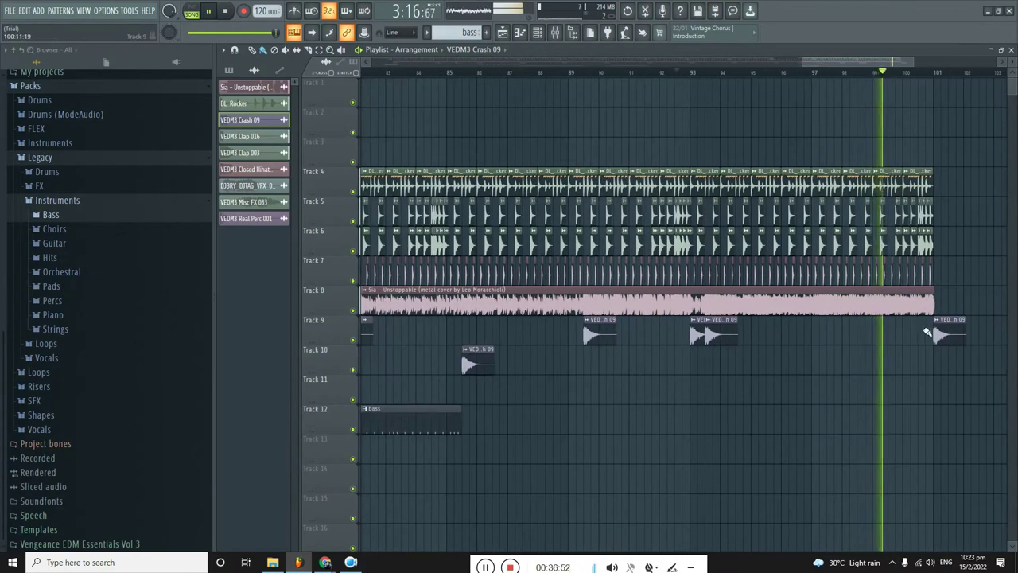
{"action": "scroll", "coordinate": [918, 328], "scroll_direction": "up", "scroll_amount": 3}
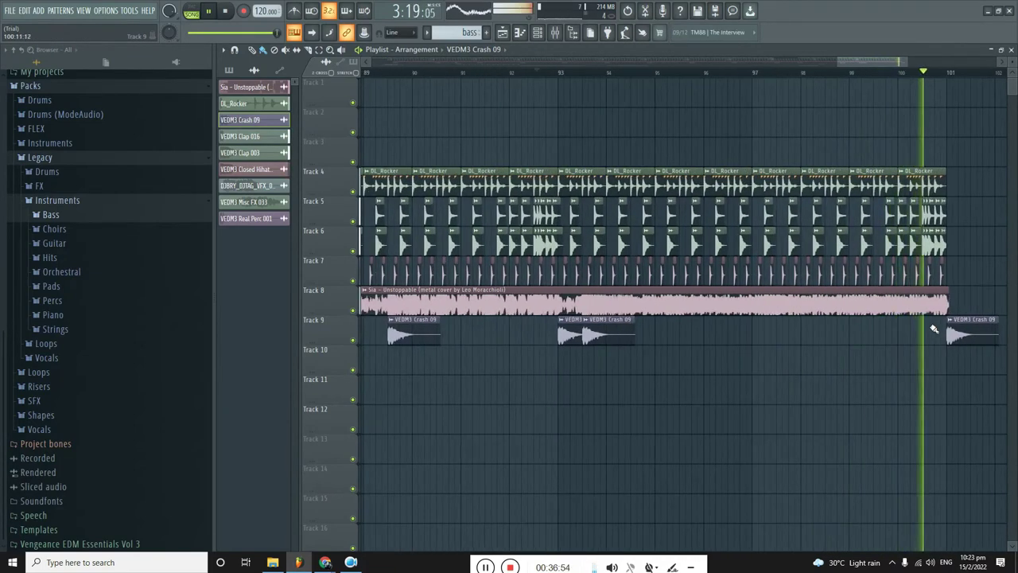
{"action": "scroll", "coordinate": [939, 323], "scroll_direction": "down", "scroll_amount": 4}
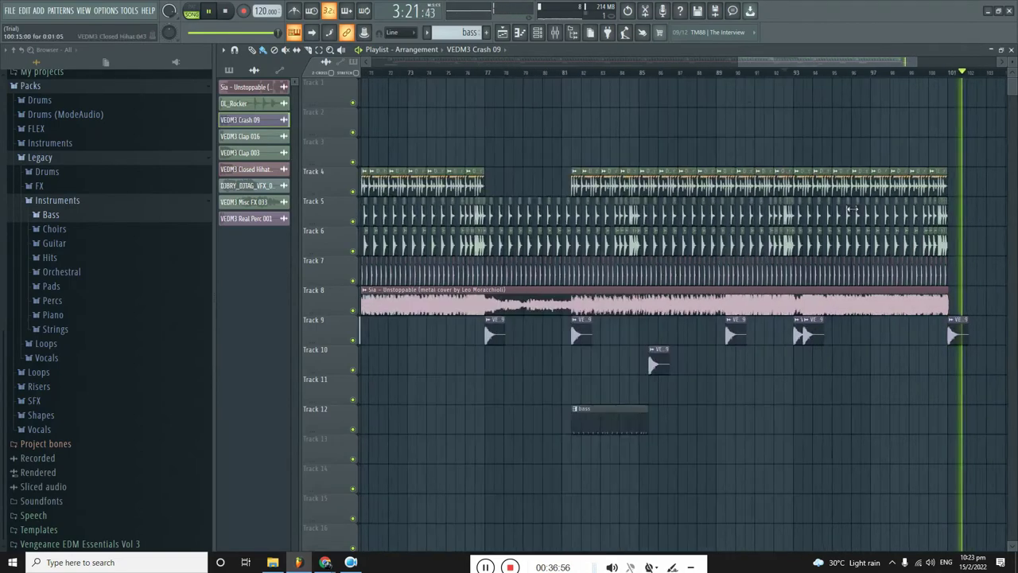
{"action": "scroll", "coordinate": [696, 113], "scroll_direction": "down", "scroll_amount": 4}
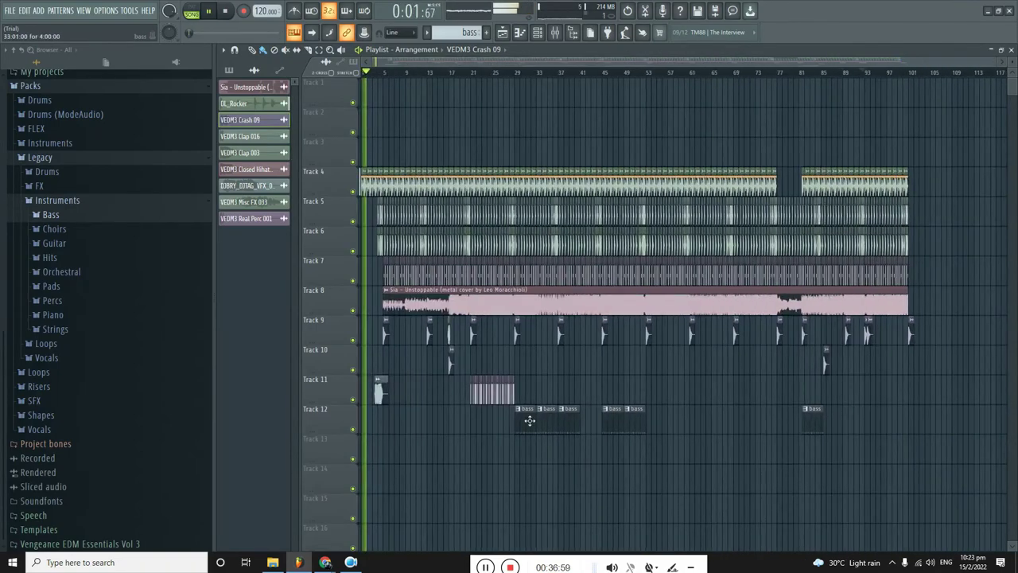
{"action": "scroll", "coordinate": [370, 310], "scroll_direction": "up", "scroll_amount": 5}
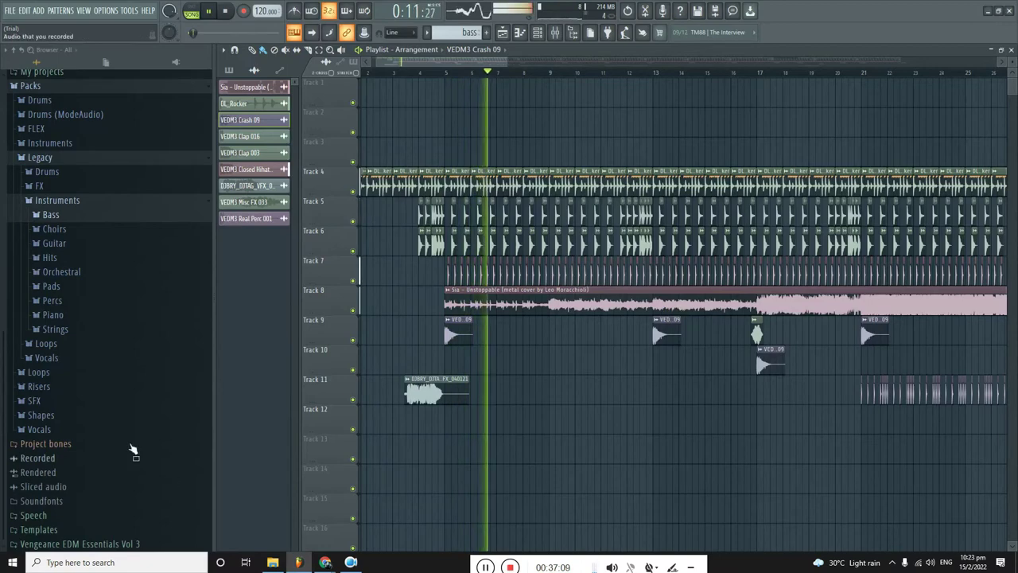
Expand the Vengeance EDM Essentials Vol 3 sample pack and its inner folder to look through the sample categories.
{"action": "left_click", "coordinate": [113, 543]}
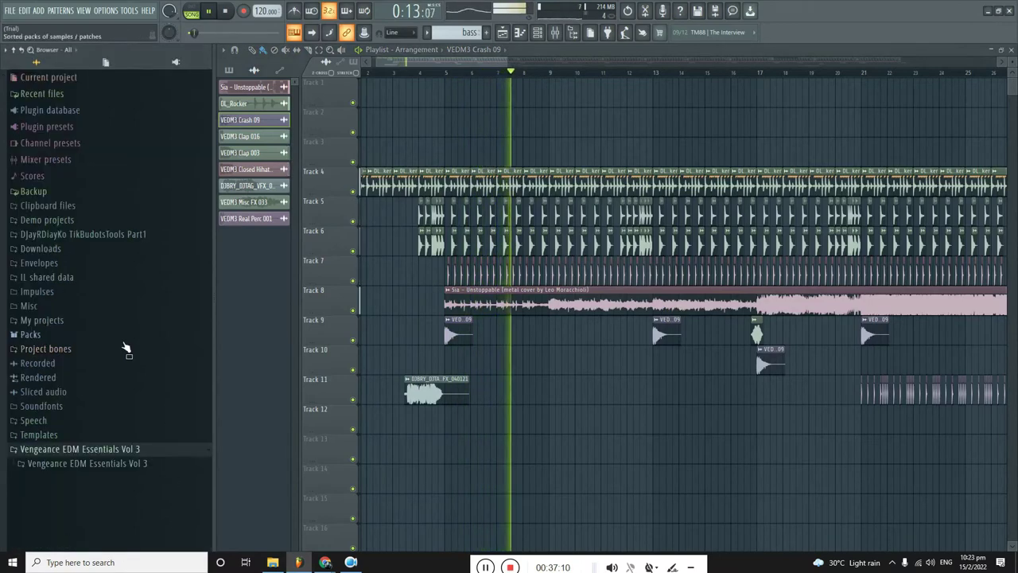
{"action": "left_click", "coordinate": [95, 463]}
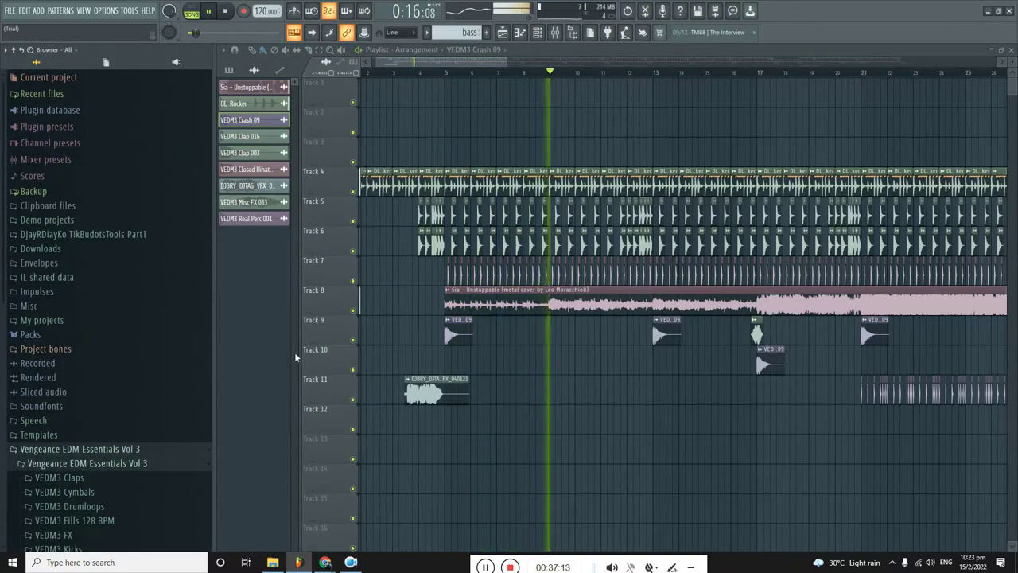
{"action": "scroll", "coordinate": [143, 465], "scroll_direction": "down", "scroll_amount": 3}
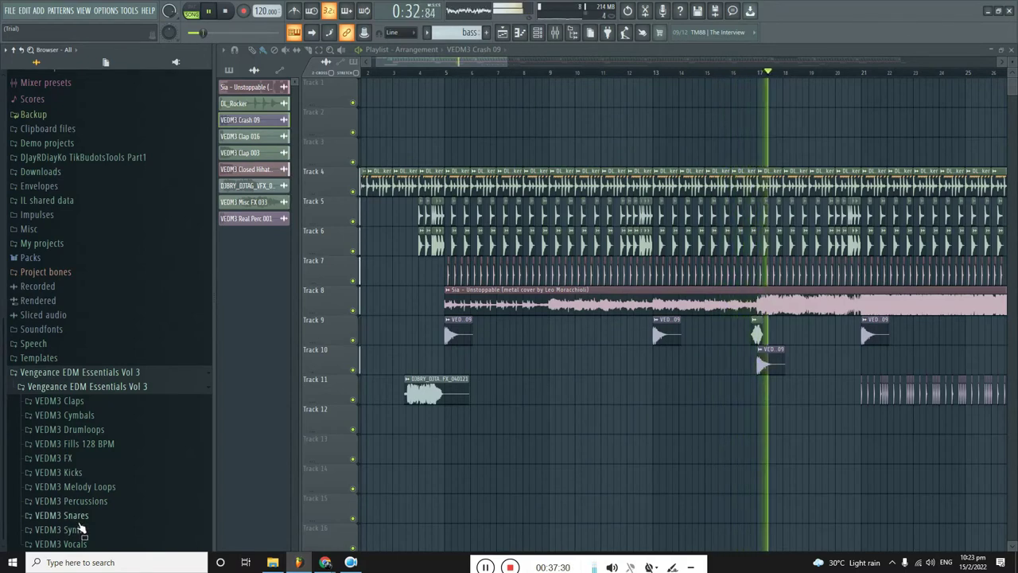
Follow the playback from around bar 18 to bar 29, checking the crashes, percussion and first bass clips against the vocal.
{"action": "scroll", "coordinate": [568, 491], "scroll_direction": "down", "scroll_amount": 3}
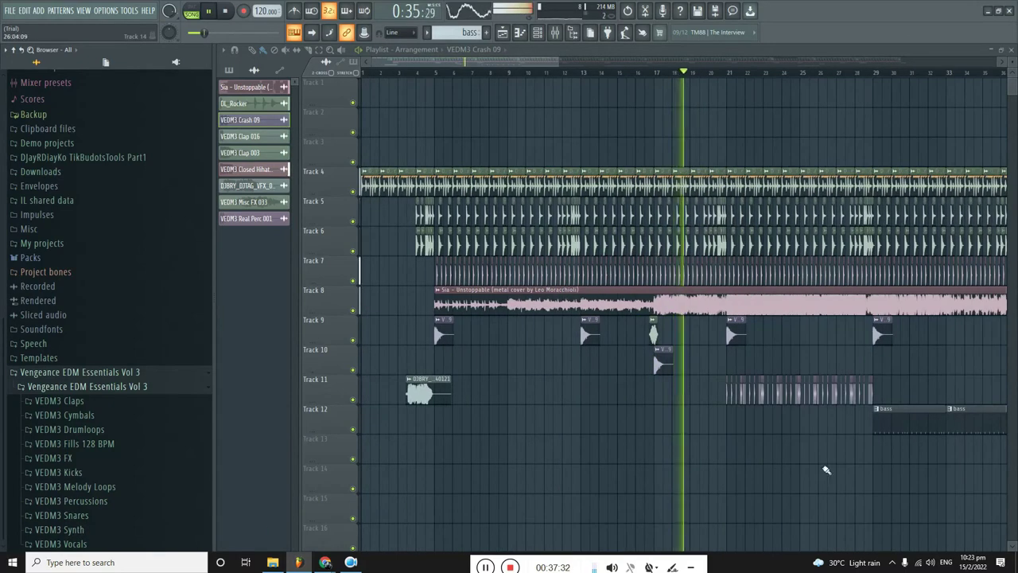
{"action": "scroll", "coordinate": [803, 453], "scroll_direction": "up", "scroll_amount": 3}
{"action": "scroll", "coordinate": [772, 425], "scroll_direction": "up", "scroll_amount": 3}
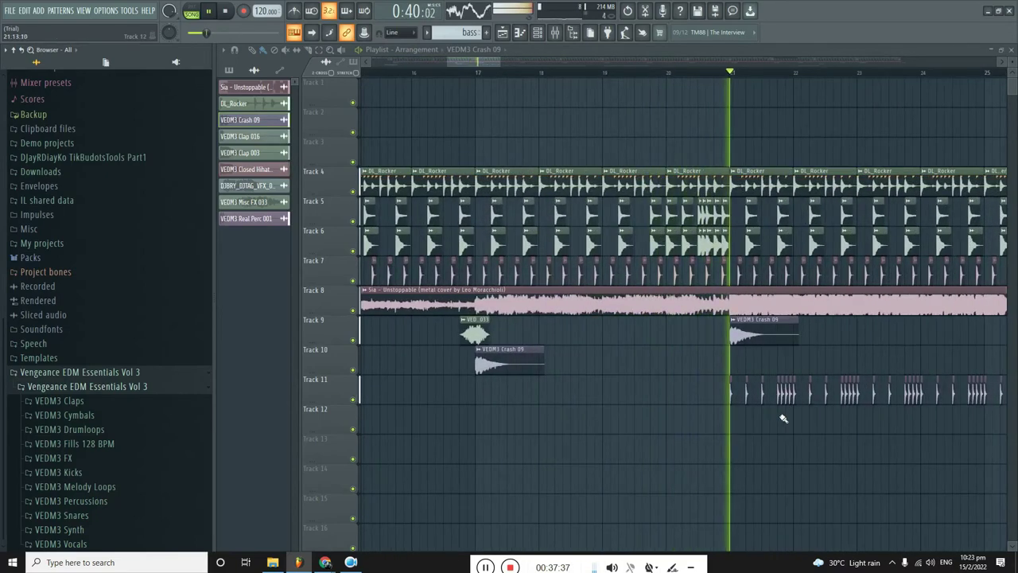
{"action": "scroll", "coordinate": [733, 423], "scroll_direction": "down", "scroll_amount": 2}
{"action": "scroll", "coordinate": [609, 421], "scroll_direction": "down", "scroll_amount": 3}
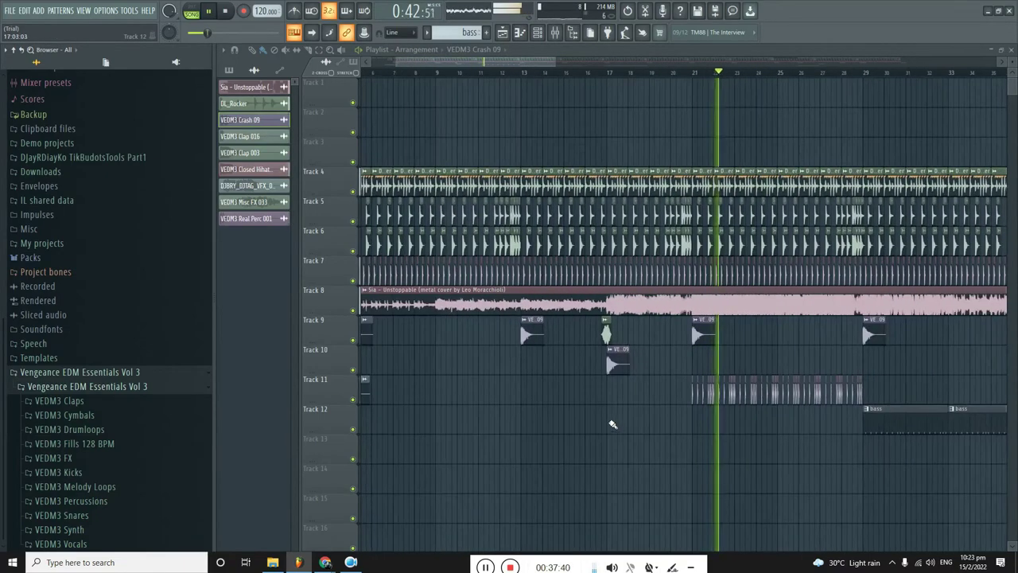
{"action": "scroll", "coordinate": [612, 422], "scroll_direction": "down", "scroll_amount": 2}
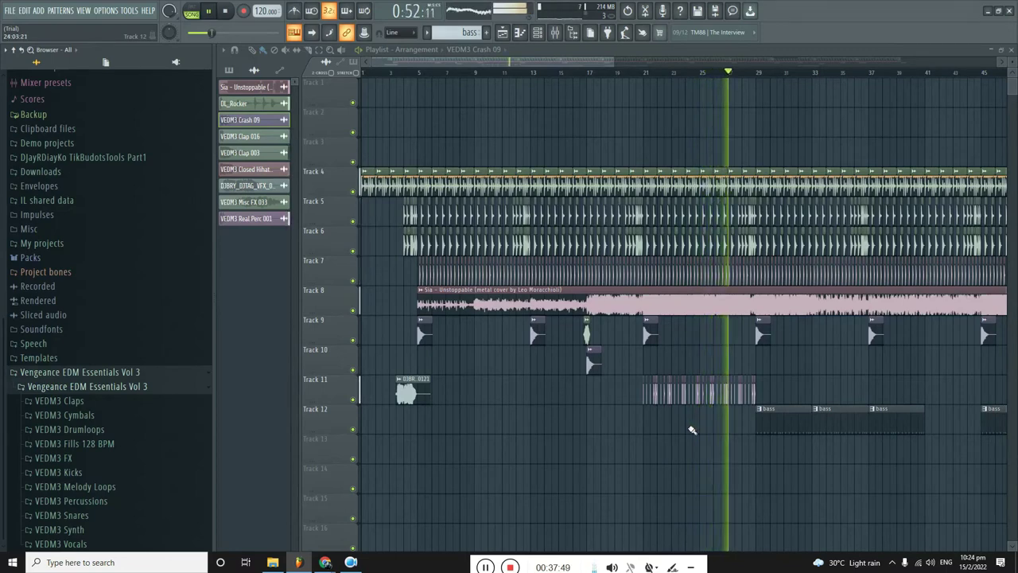
{"action": "scroll", "coordinate": [701, 429], "scroll_direction": "down", "scroll_amount": 2}
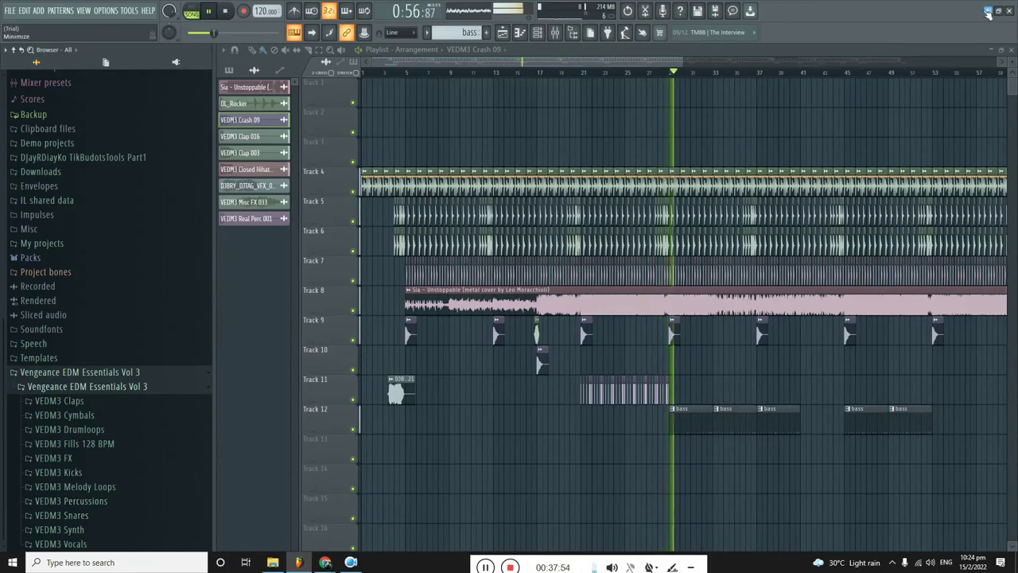
Switch to Chrome, go to canva.com and create a blank YouTube Thumbnail design.
{"action": "left_click", "coordinate": [988, 12]}
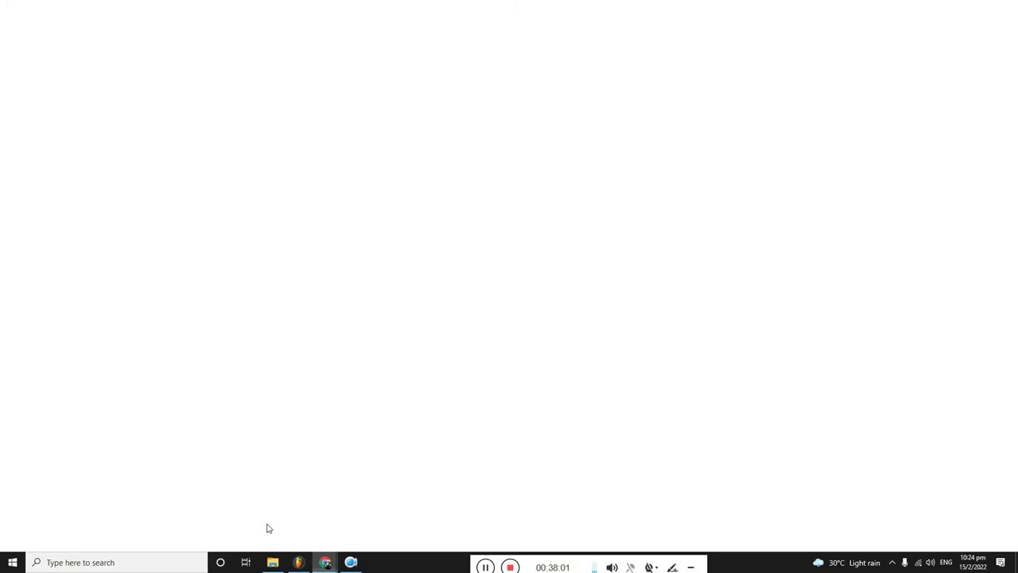
{"action": "left_click", "coordinate": [143, 9]}
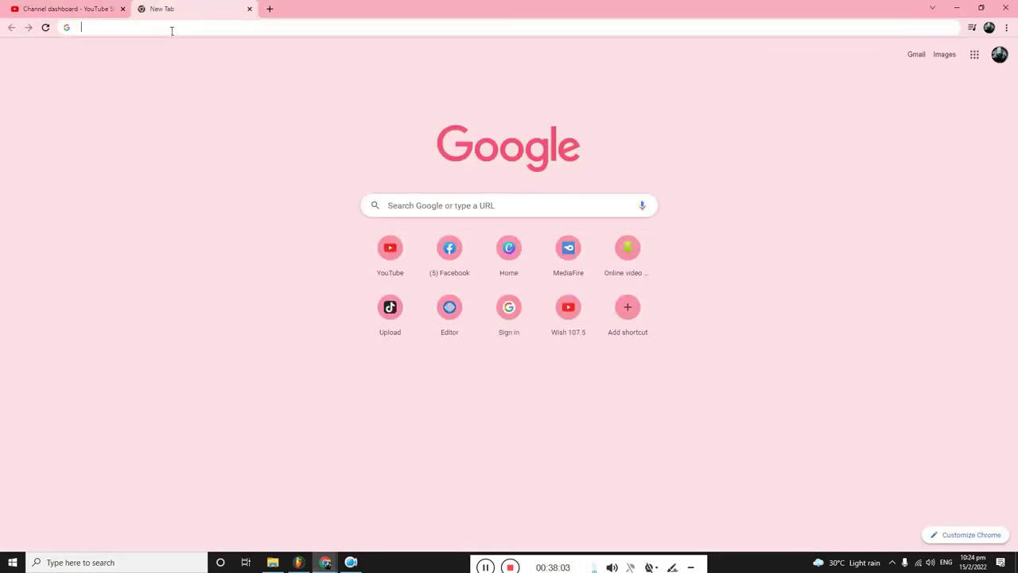
{"action": "left_click", "coordinate": [171, 29]}
{"action": "type", "text": "canva.com"}
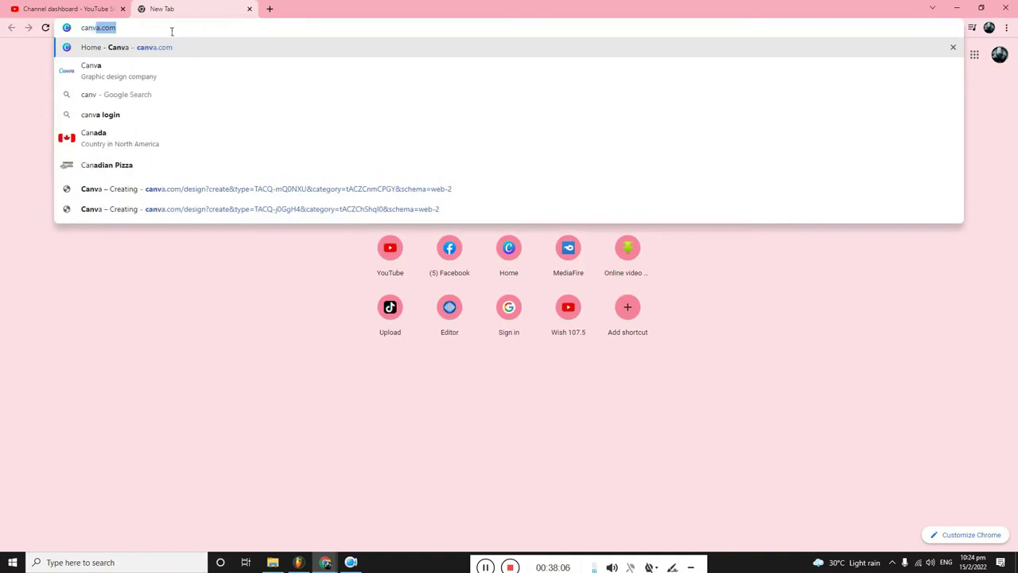
{"action": "key", "text": "Return"}
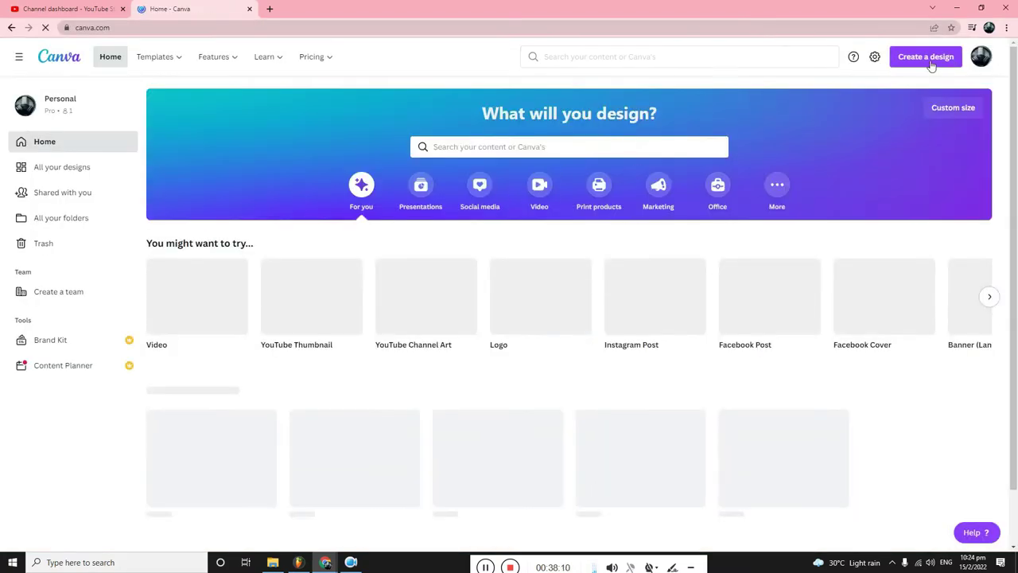
{"action": "left_click", "coordinate": [927, 57]}
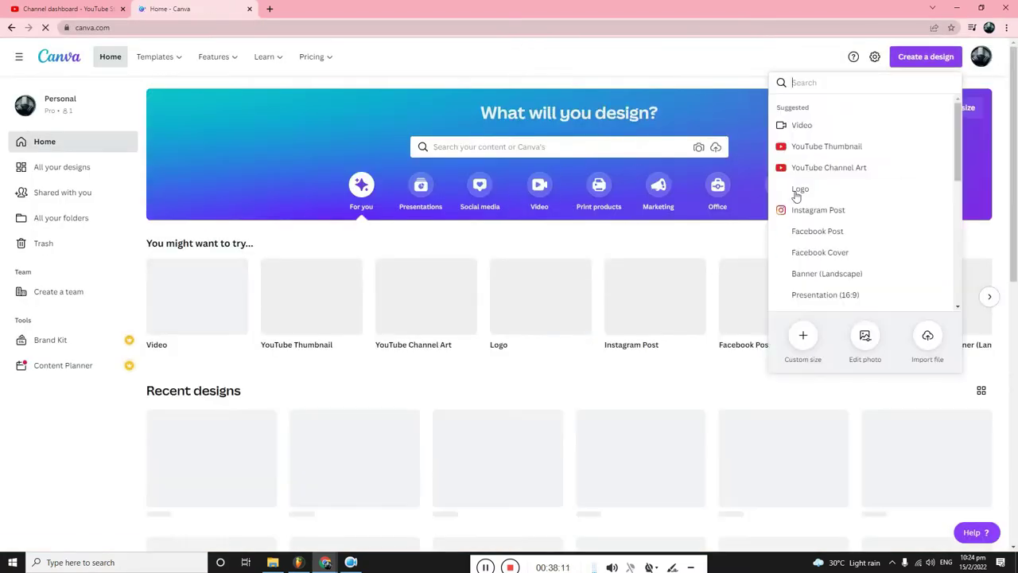
{"action": "left_click", "coordinate": [834, 148]}
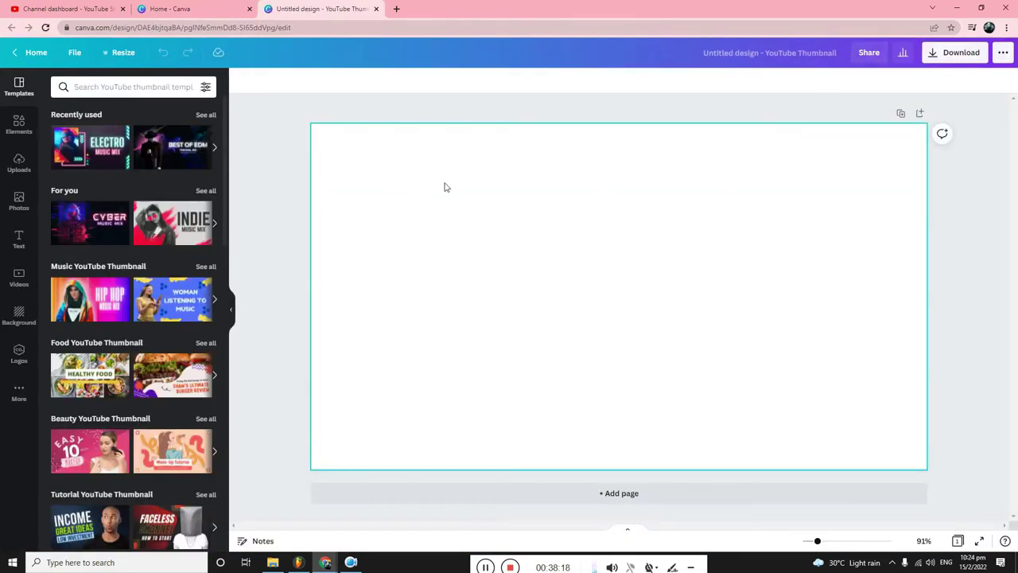
Search the thumbnail templates for "rock" and apply the blue Rock Music template with the guitarist.
{"action": "left_click", "coordinate": [120, 87]}
{"action": "type", "text": "rock"}
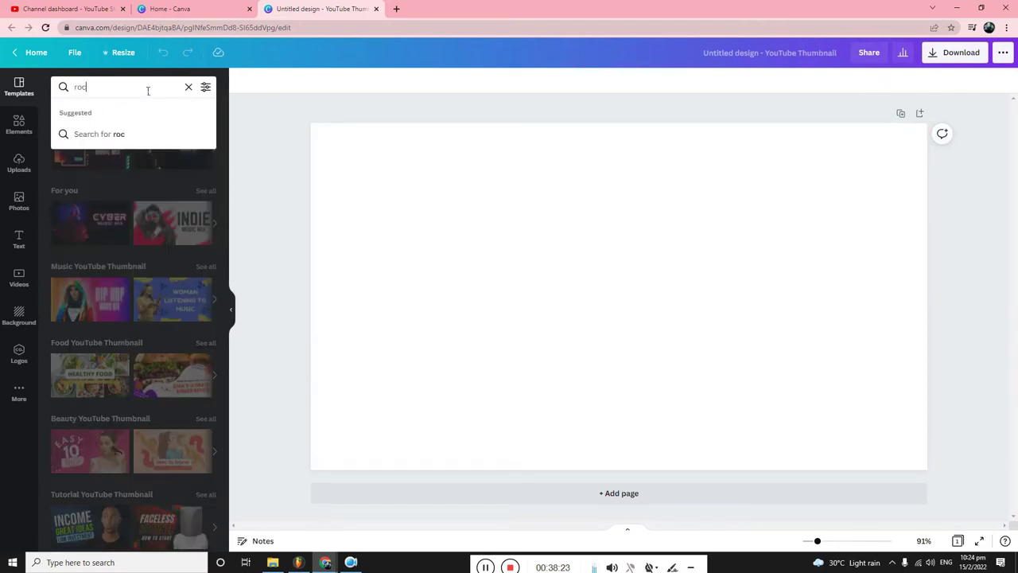
{"action": "key", "text": "Return"}
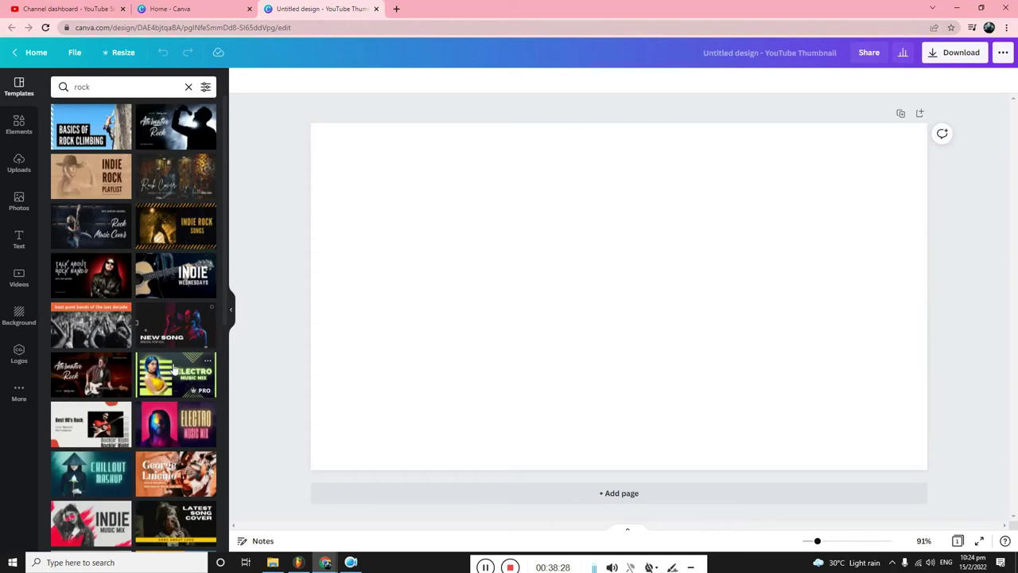
{"action": "scroll", "coordinate": [177, 340], "scroll_direction": "down", "scroll_amount": 3}
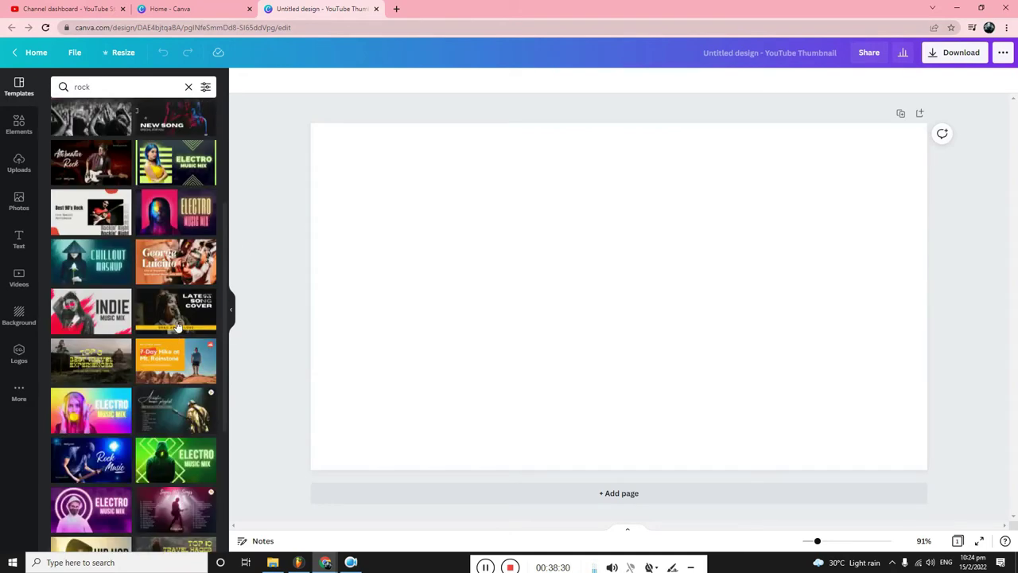
{"action": "scroll", "coordinate": [180, 324], "scroll_direction": "down", "scroll_amount": 2}
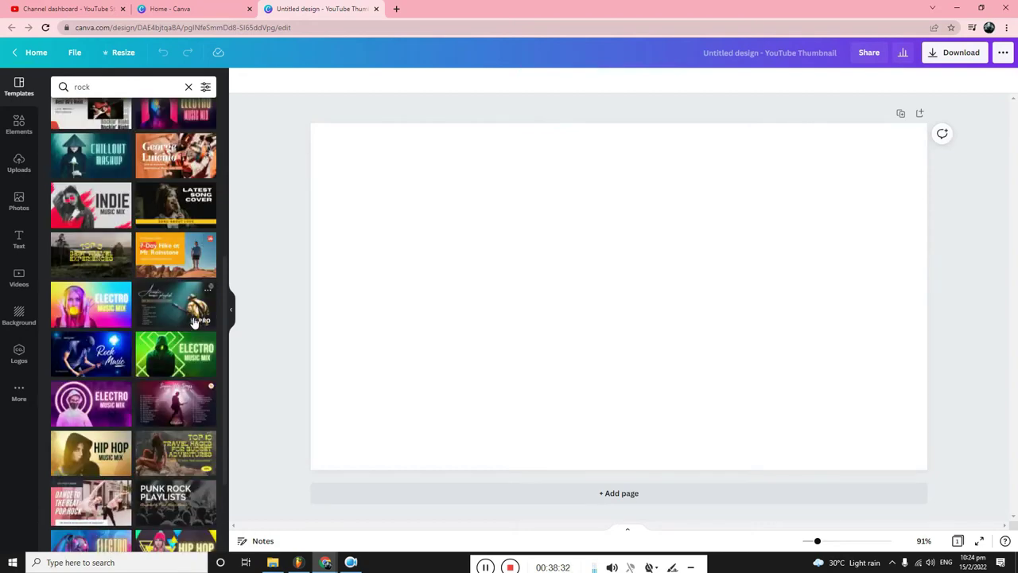
{"action": "left_click", "coordinate": [101, 362]}
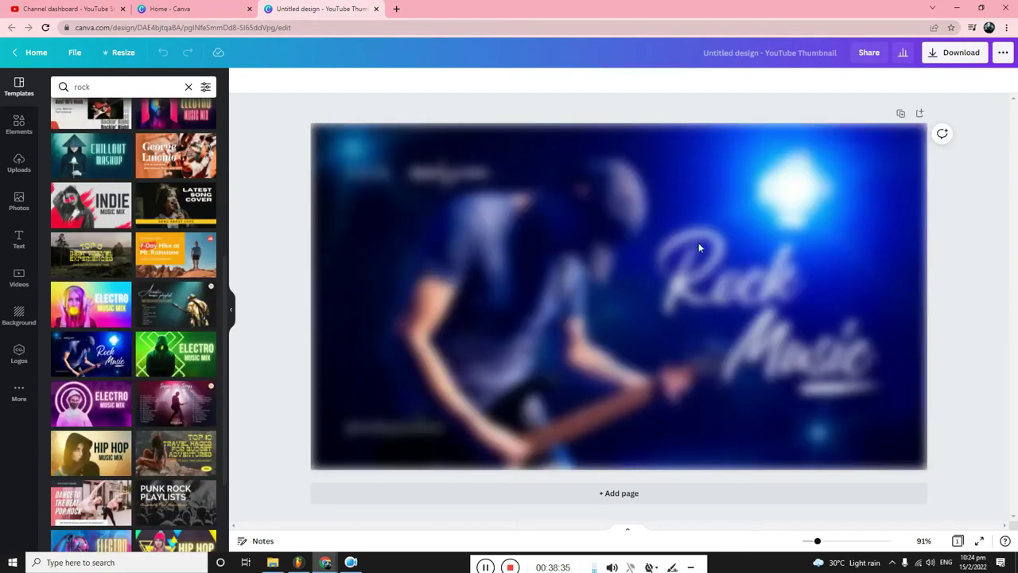
Replace the heading word "Rock" with "Unstoppable" and resize its text box to fit on one line at font size 166.
{"action": "left_click", "coordinate": [737, 278]}
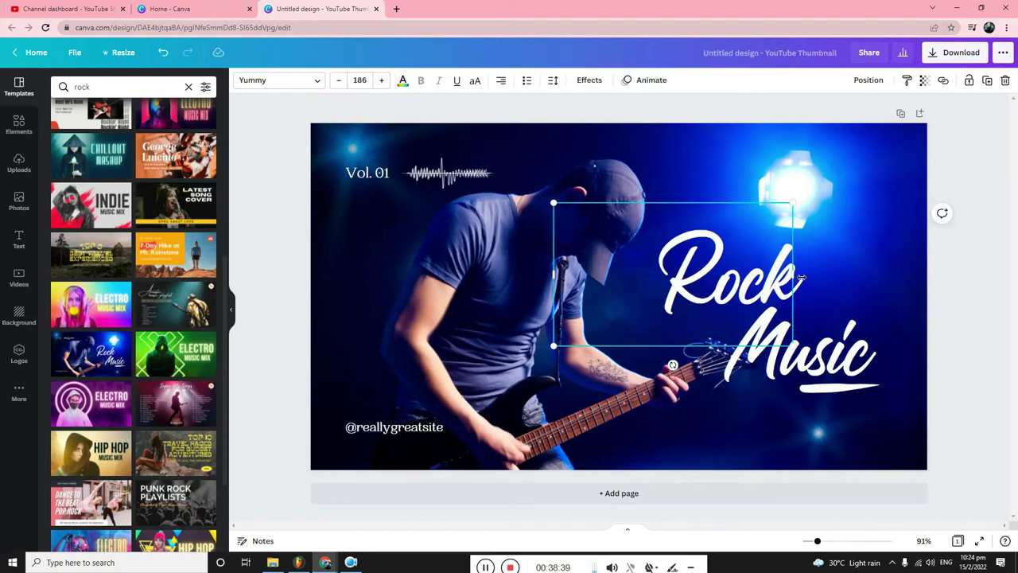
{"action": "double_click", "coordinate": [801, 277]}
{"action": "key", "text": "BackSpace"}
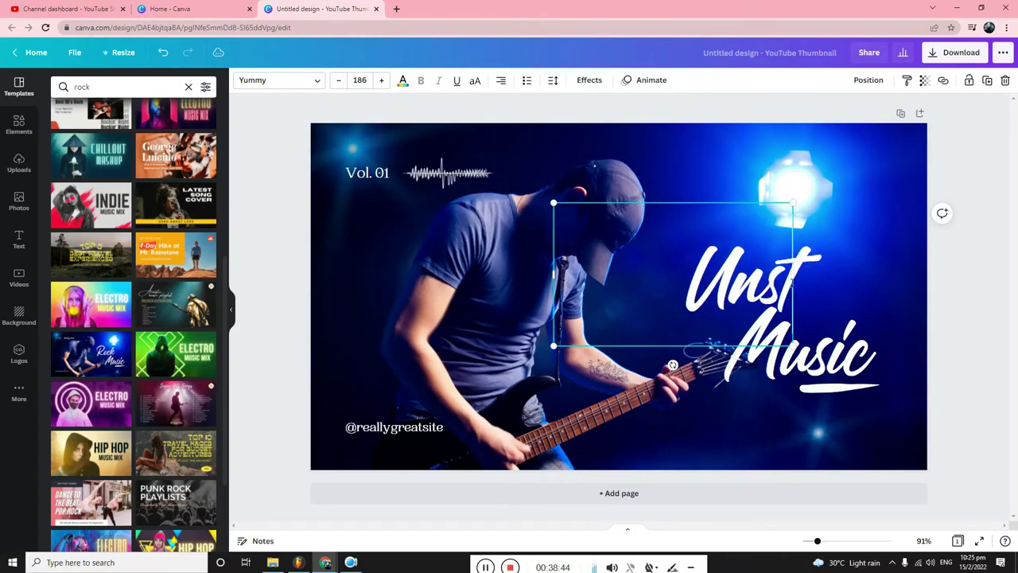
{"action": "type", "text": "Unstoppa"}
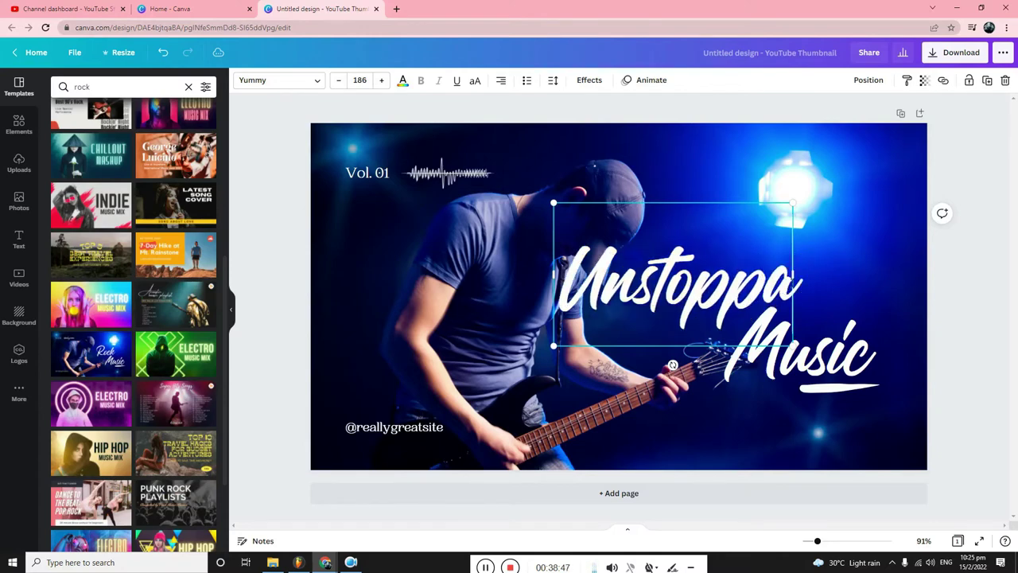
{"action": "type", "text": "ble"}
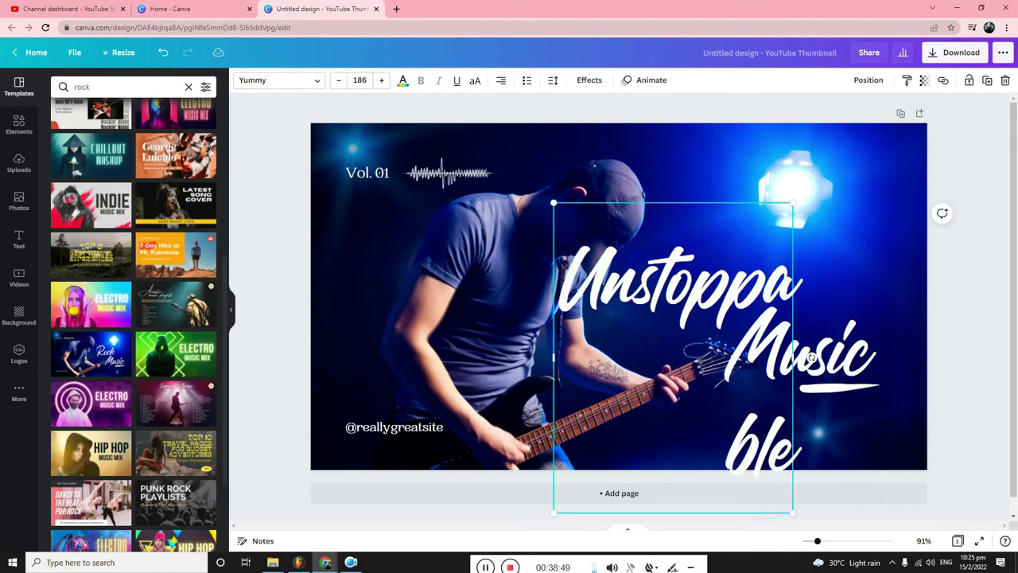
{"action": "left_click_drag", "start_coordinate": [810, 359], "coordinate": [875, 333]}
Replace the word "Music" with "Sia" and scale that text down to about font size 172.
{"action": "left_click", "coordinate": [795, 350]}
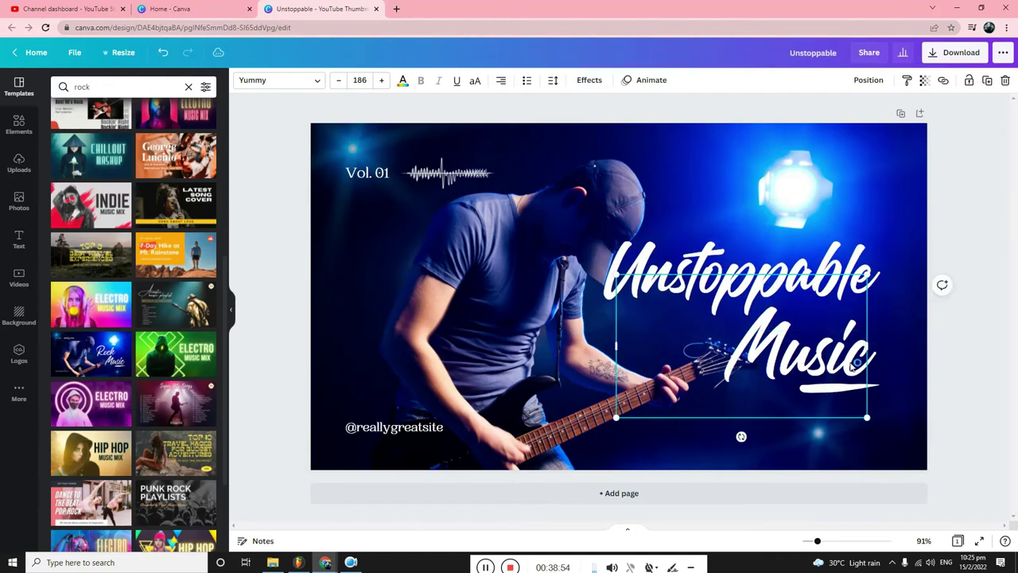
{"action": "double_click", "coordinate": [795, 350]}
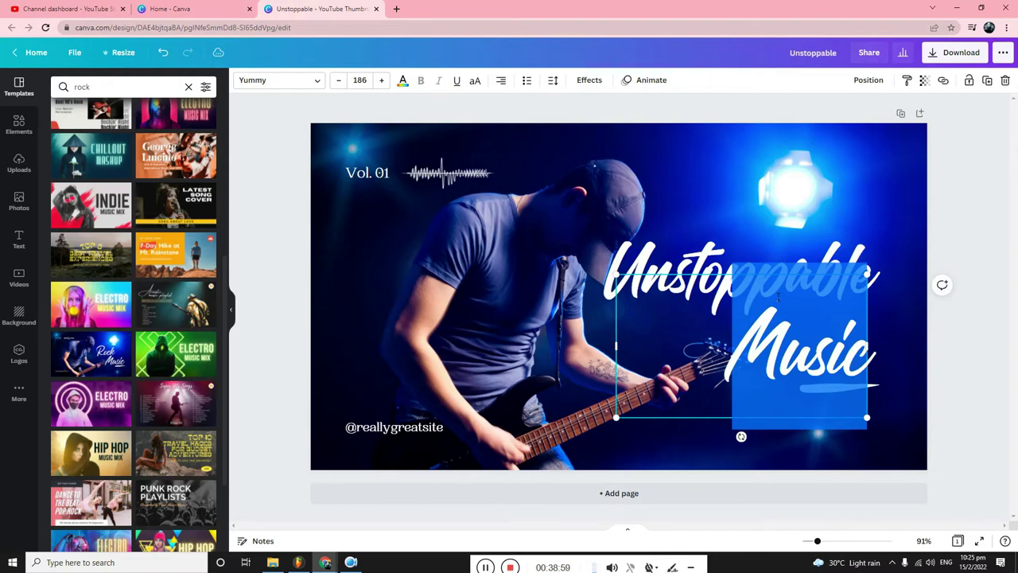
{"action": "key", "text": "BackSpace"}
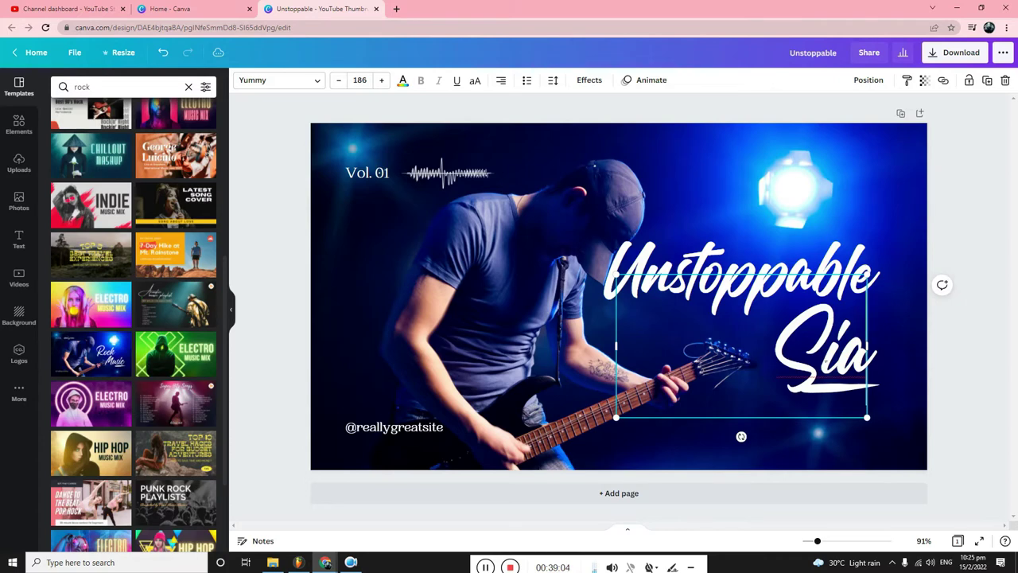
{"action": "mouse_move", "coordinate": [867, 417]}
{"action": "left_mouse_down"}
{"action": "mouse_move", "coordinate": [818, 399]}
{"action": "mouse_move", "coordinate": [865, 413]}
{"action": "left_mouse_up"}
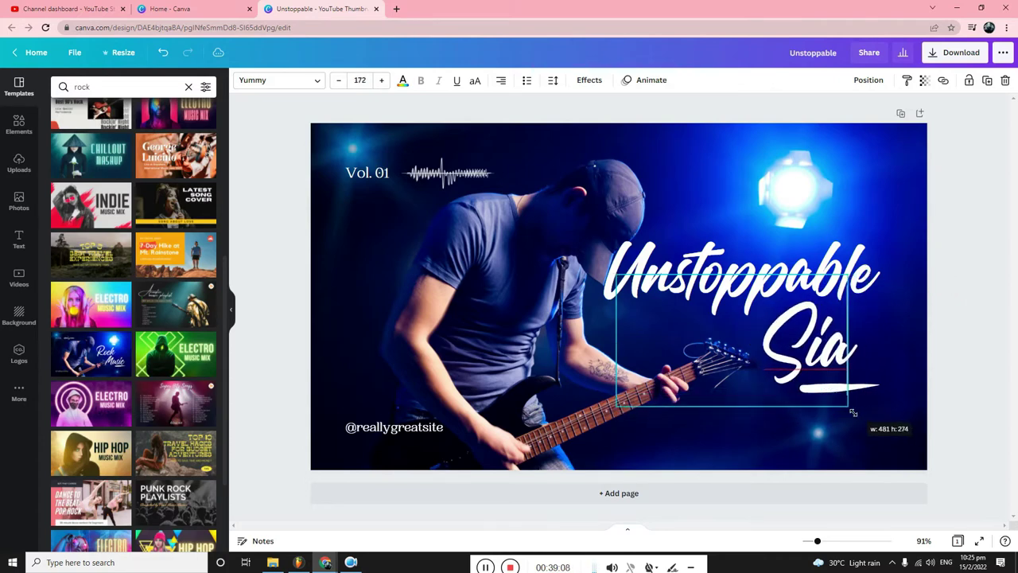
{"action": "left_click", "coordinate": [839, 227]}
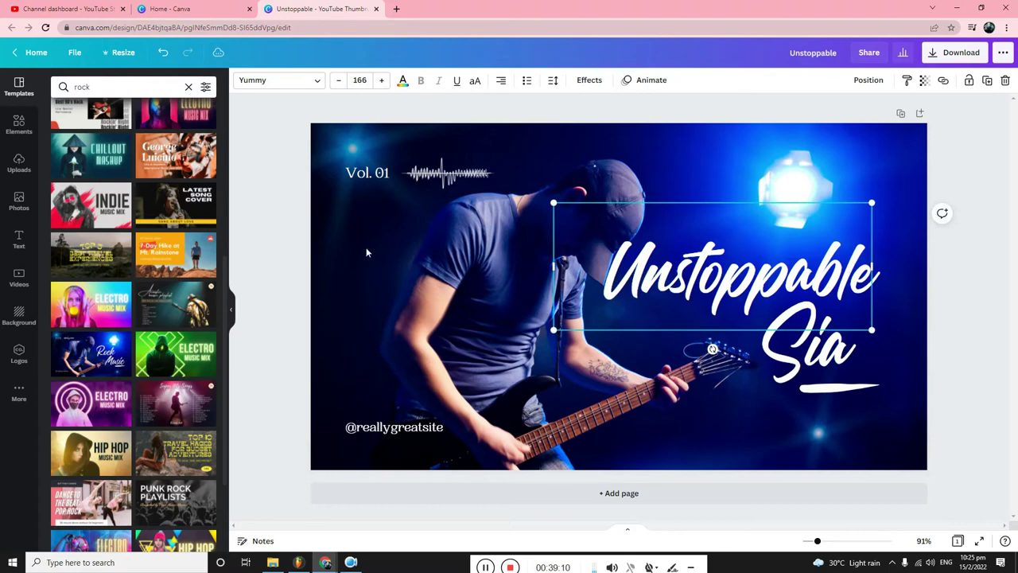
{"action": "left_click", "coordinate": [407, 429]}
{"action": "left_click", "coordinate": [407, 428]}
{"action": "key", "text": "BackSpace"}
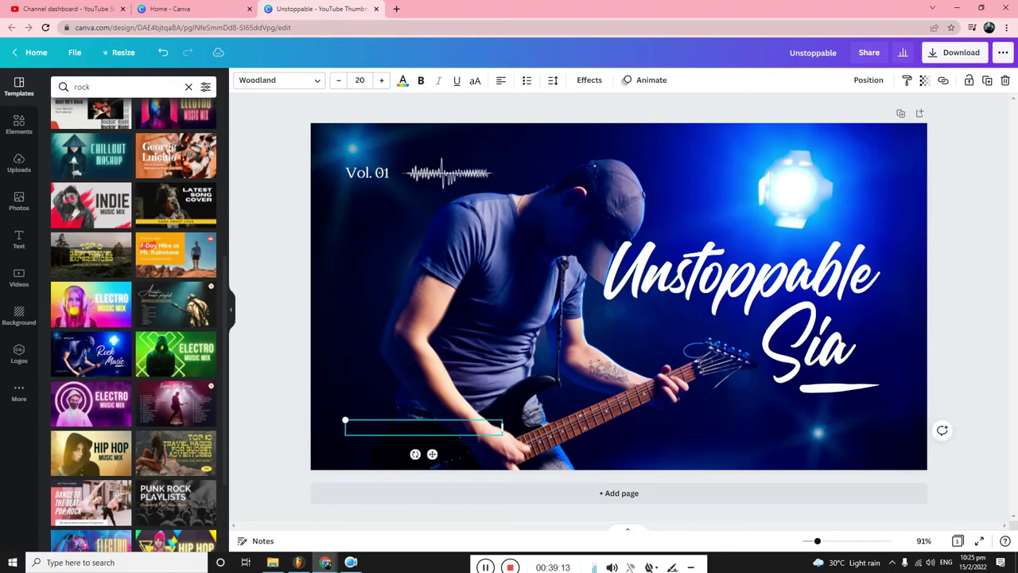
{"action": "type", "text": "DjBryanito Cover"}
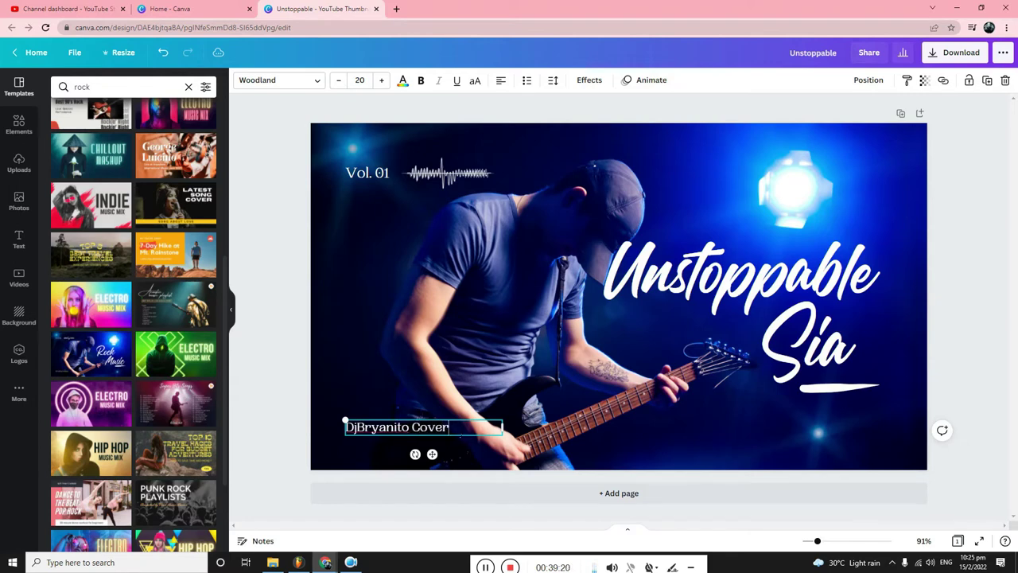
{"action": "key", "text": "BackSpace"}
{"action": "key", "text": "BackSpace"}
{"action": "key", "text": "BackSpace"}
{"action": "type", "text": "Rock M"}
Replace "Vol. 01" with "Please Subscribe" and widen its text box so the phrase fits on one line.
{"action": "left_click", "coordinate": [402, 175]}
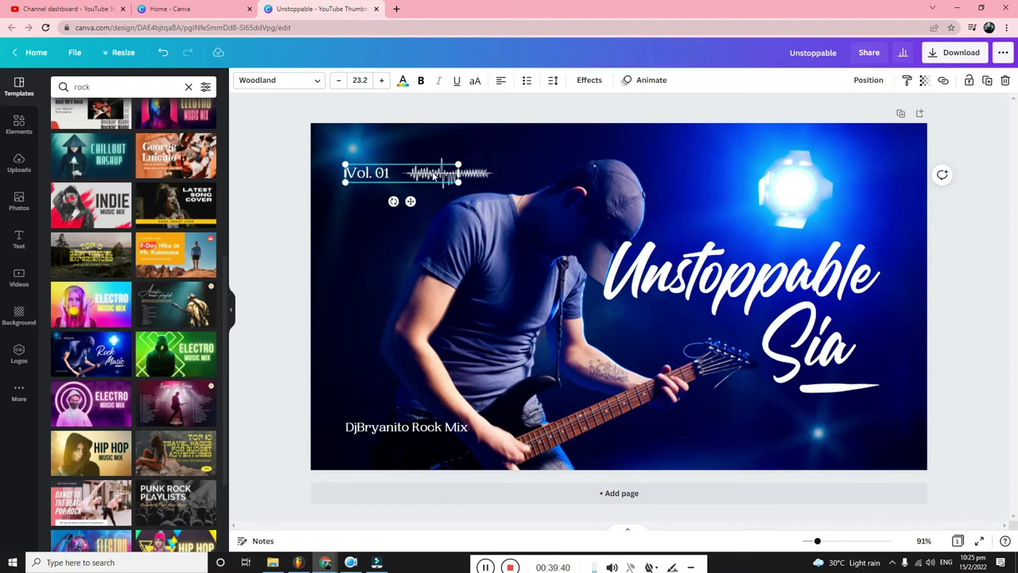
{"action": "double_click", "coordinate": [392, 181]}
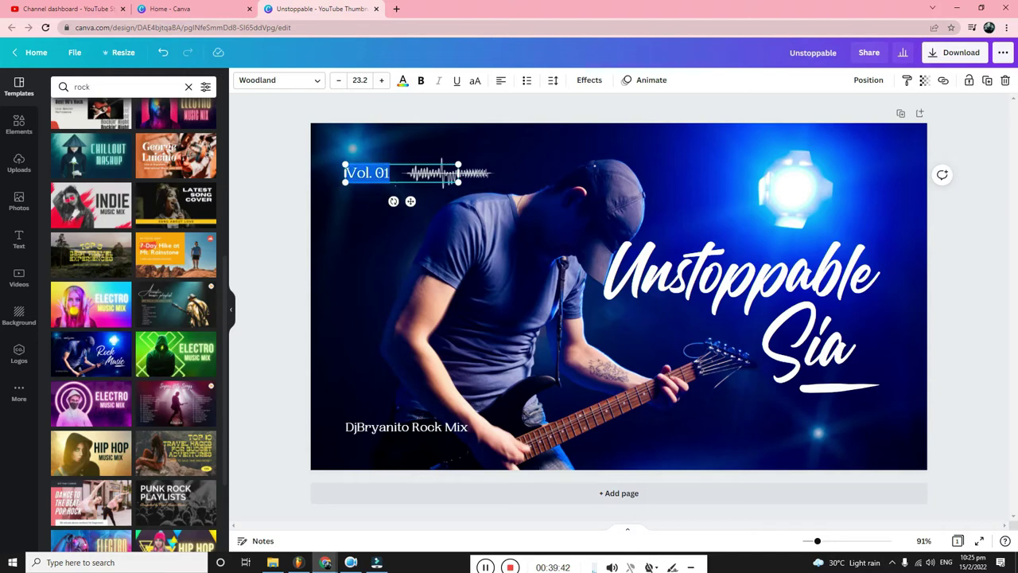
{"action": "key", "text": "BackSpace"}
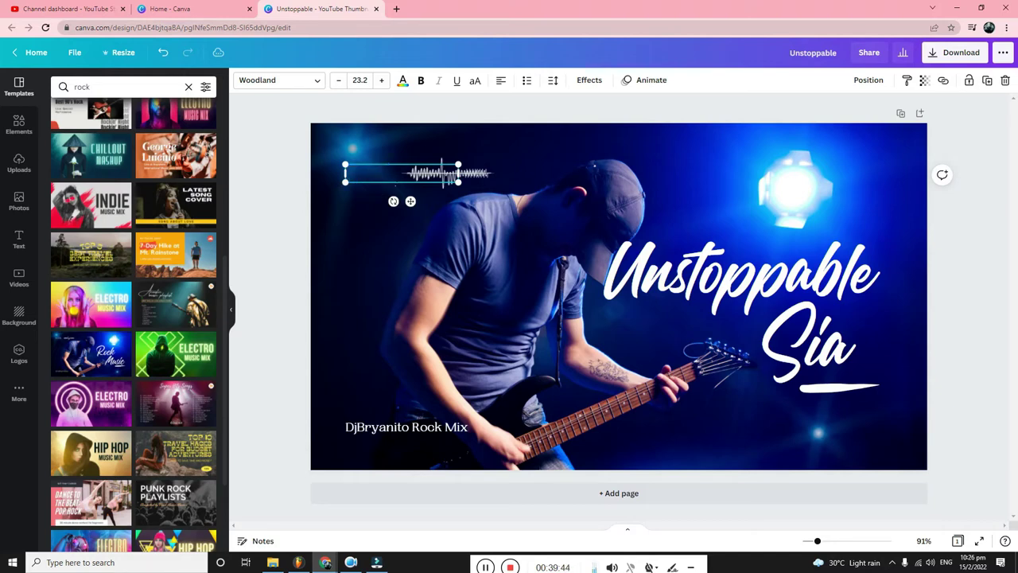
{"action": "type", "text": "Please Subscr"}
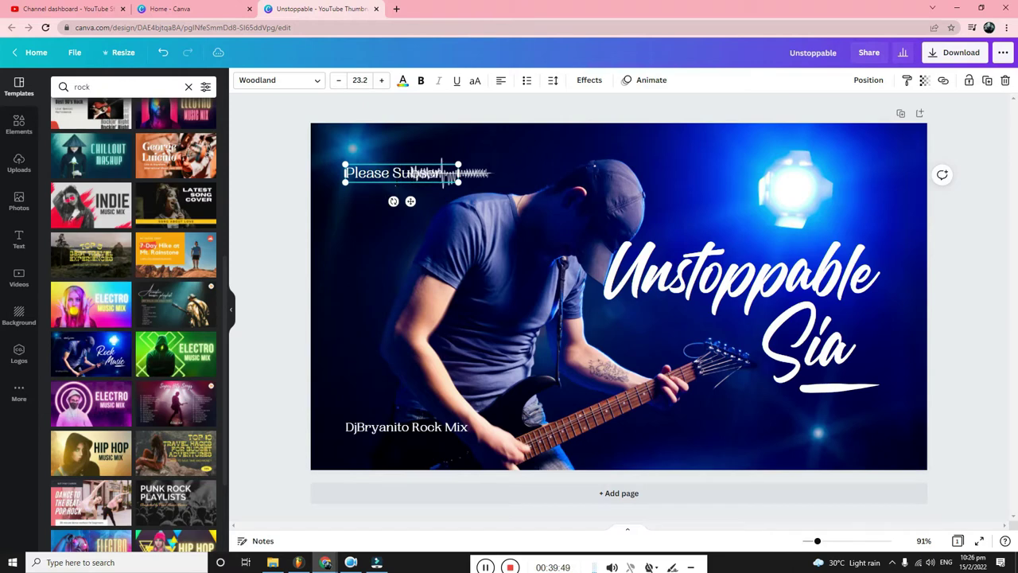
{"action": "type", "text": "ibe"}
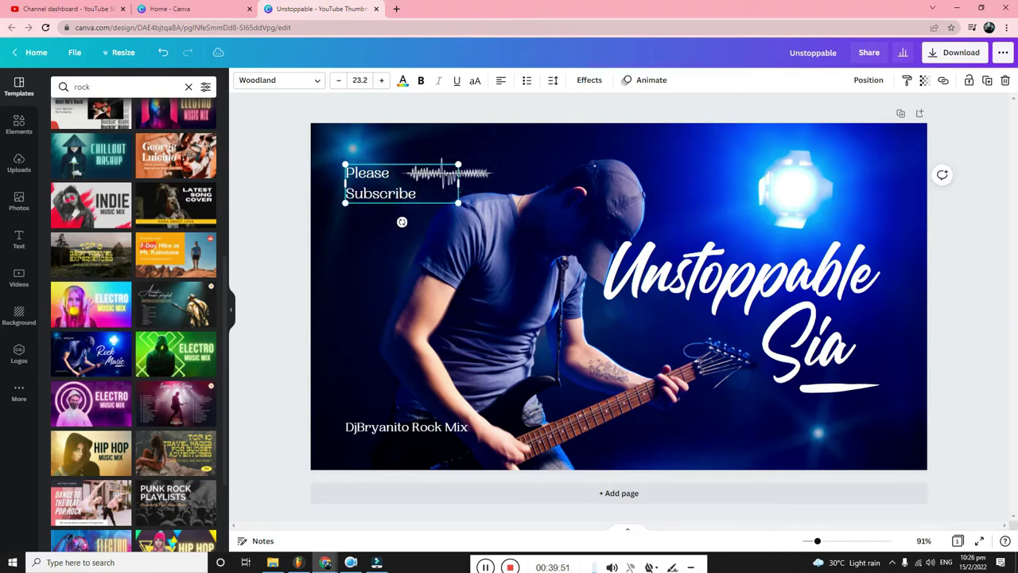
{"action": "left_click_drag", "start_coordinate": [464, 190], "coordinate": [544, 150]}
{"action": "left_click", "coordinate": [629, 157]}
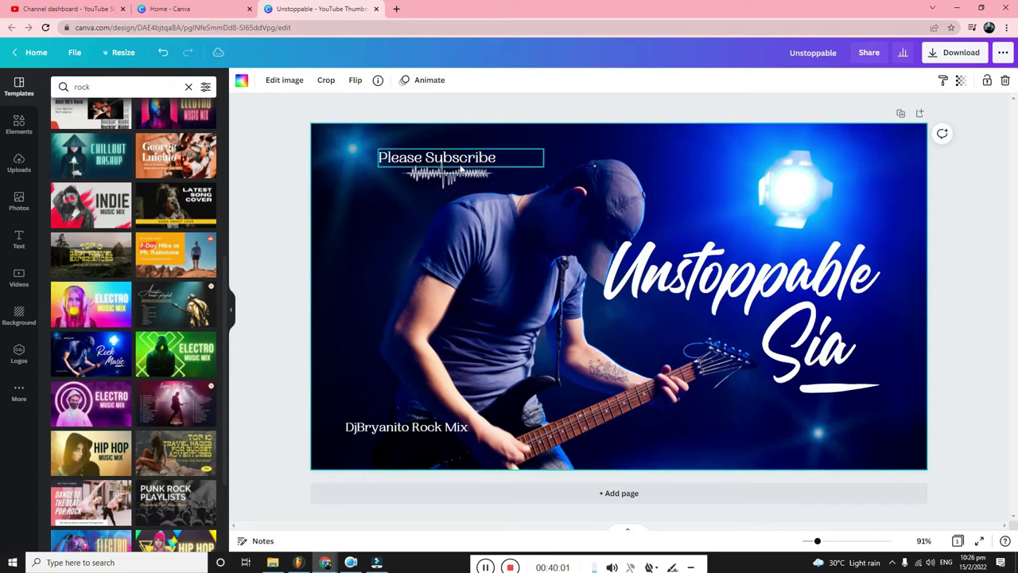
Arrange "Please Subscribe" centred above the waveform graphic and move the "Rock Mix" line beneath the underlined "Sia".
{"action": "left_click_drag", "start_coordinate": [467, 167], "coordinate": [435, 173]}
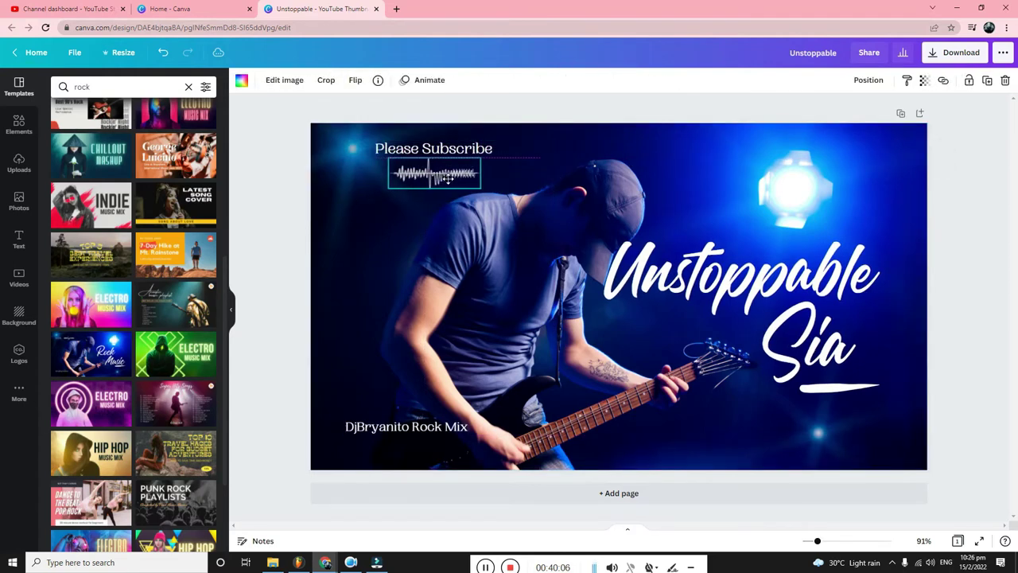
{"action": "left_click", "coordinate": [507, 195]}
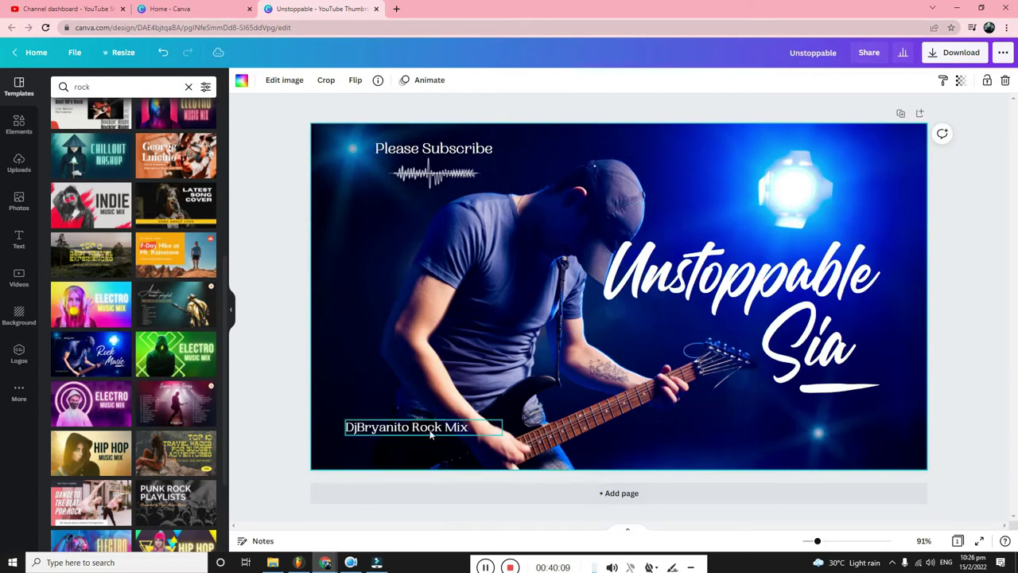
{"action": "left_click_drag", "start_coordinate": [416, 431], "coordinate": [770, 425]}
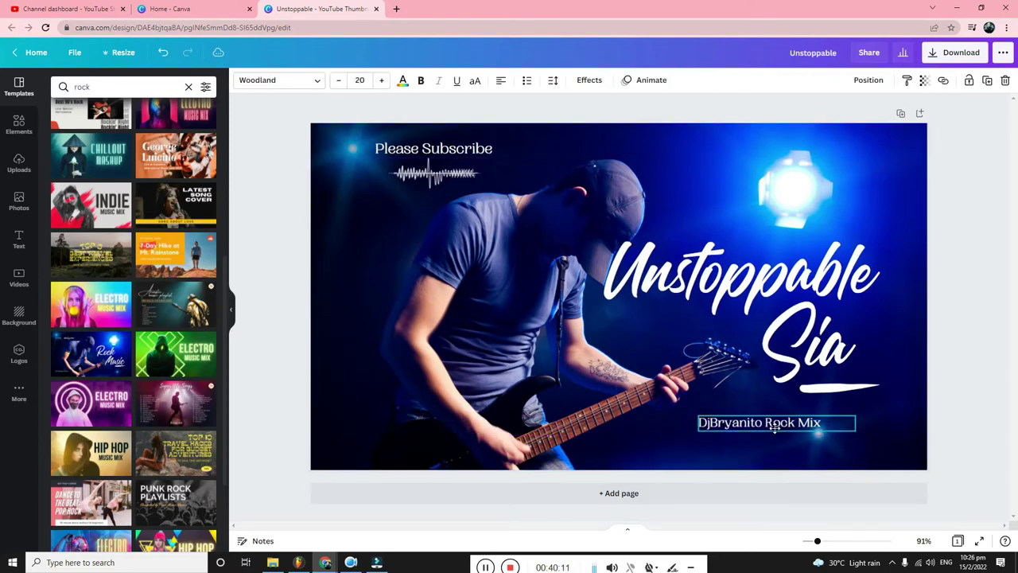
Download the finished thumbnail as a PNG and minimise the browser.
{"action": "left_click", "coordinate": [957, 53]}
{"action": "left_click", "coordinate": [922, 281]}
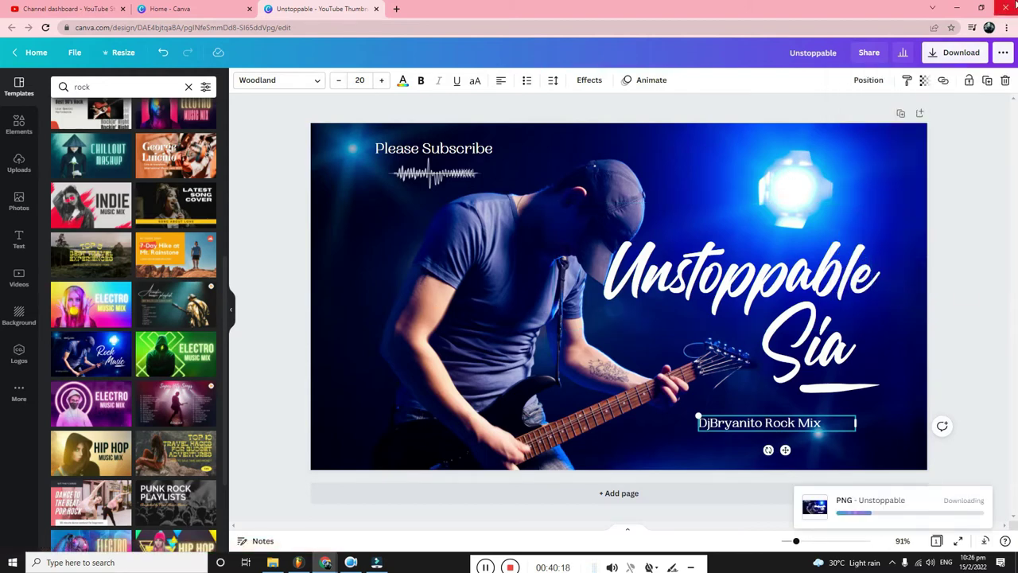
{"action": "left_click", "coordinate": [954, 7]}
In a new Filmora project, import Unstoppable.png from Downloads and place it at the start of the timeline on video track 2.
{"action": "left_click", "coordinate": [353, 297]}
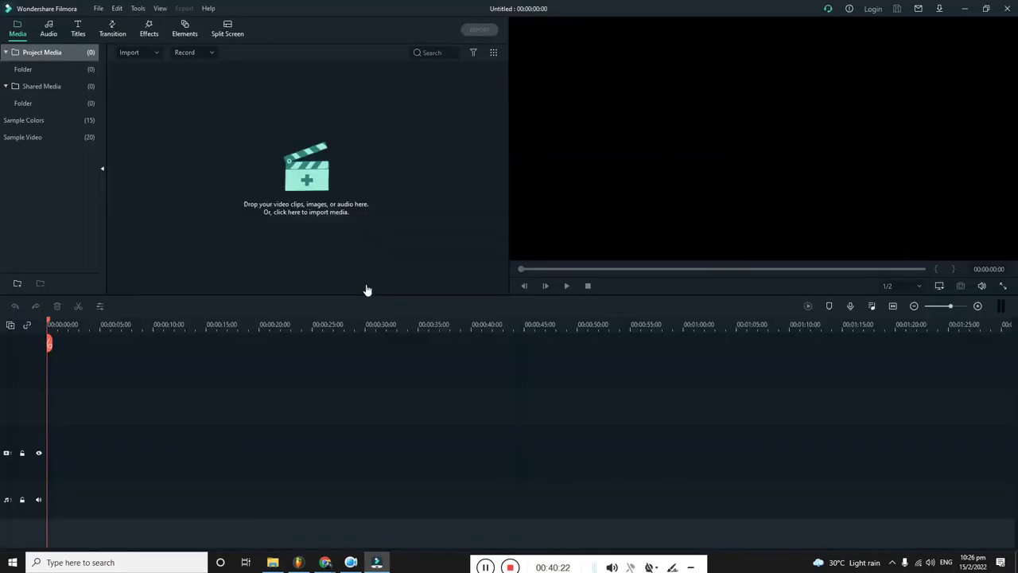
{"action": "left_click", "coordinate": [307, 189]}
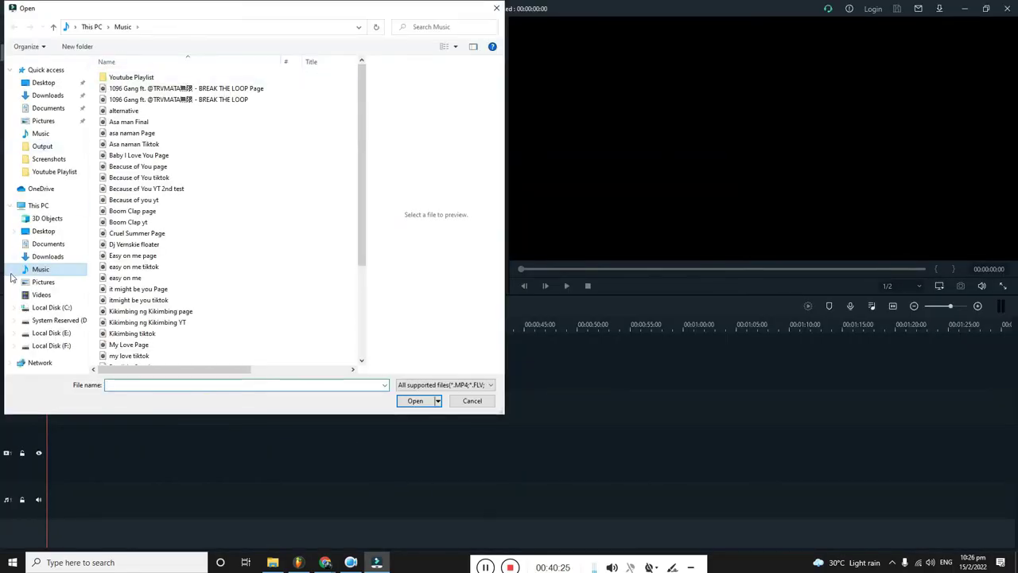
{"action": "left_click", "coordinate": [78, 94]}
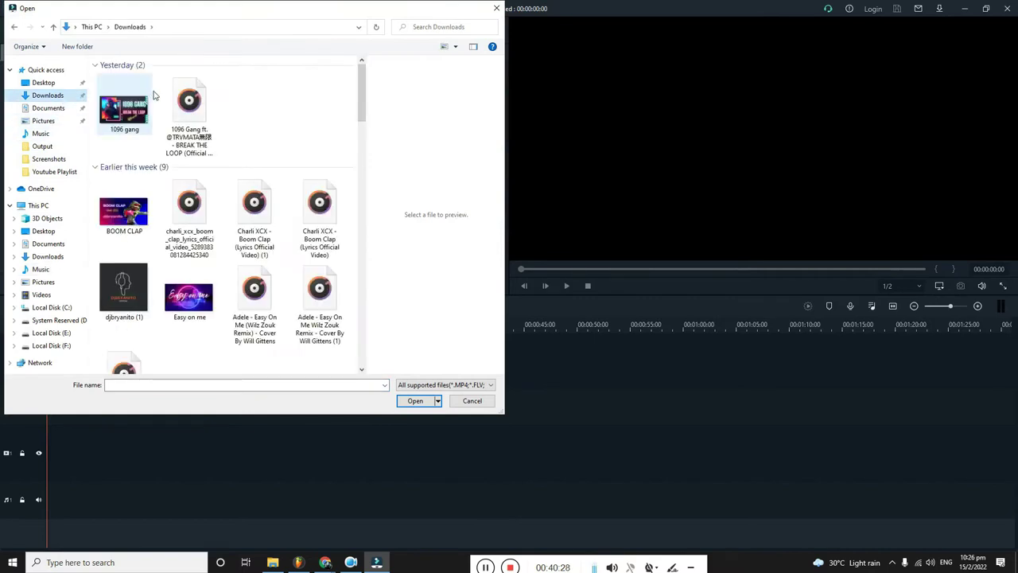
{"action": "left_click", "coordinate": [131, 103]}
{"action": "left_click", "coordinate": [415, 400]}
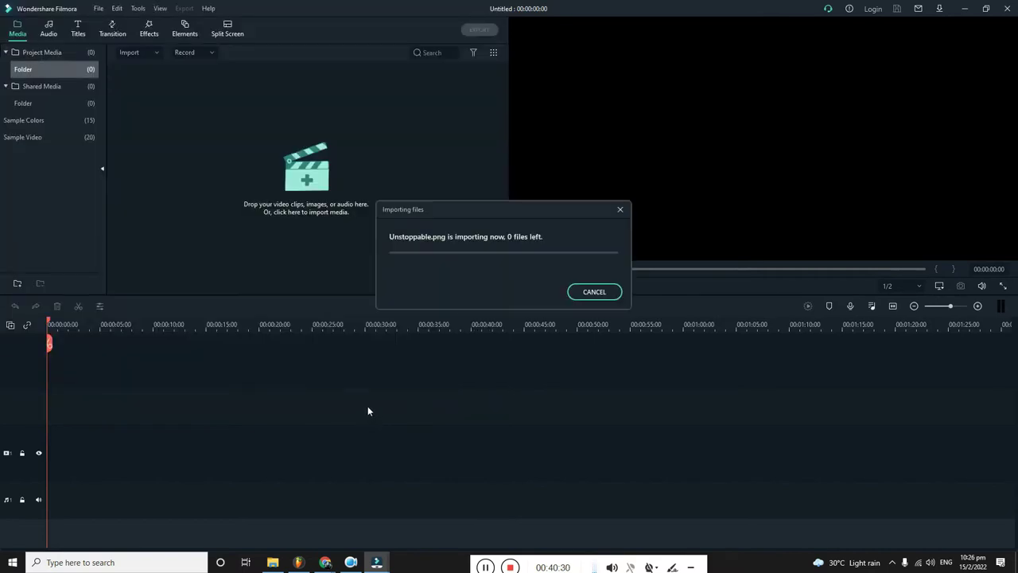
{"action": "left_click_drag", "start_coordinate": [126, 111], "coordinate": [28, 419]}
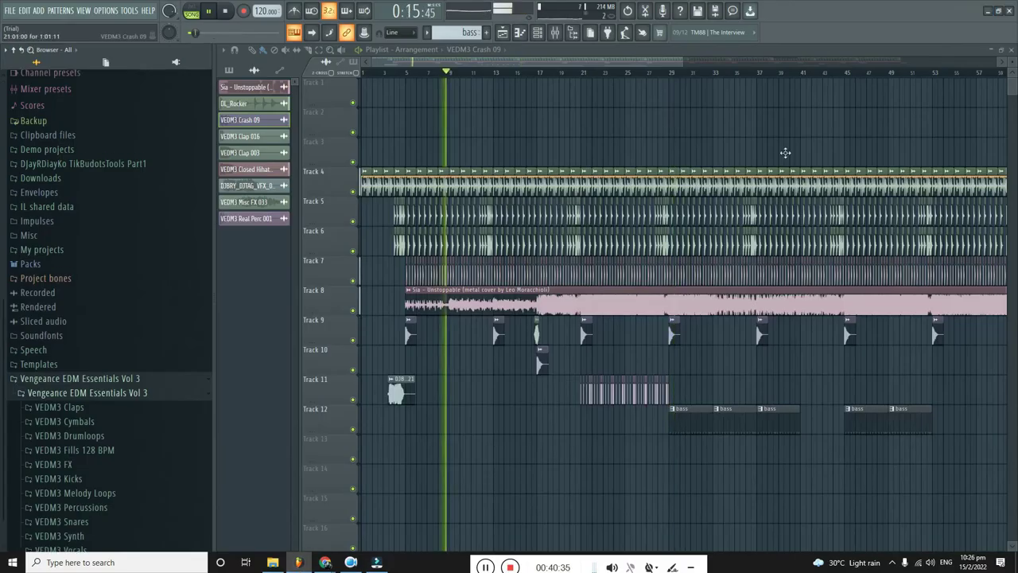
Switch to FL Studio and stop the song playback, closing the sample settings of the Unstoppable clip.
{"action": "left_click", "coordinate": [298, 562]}
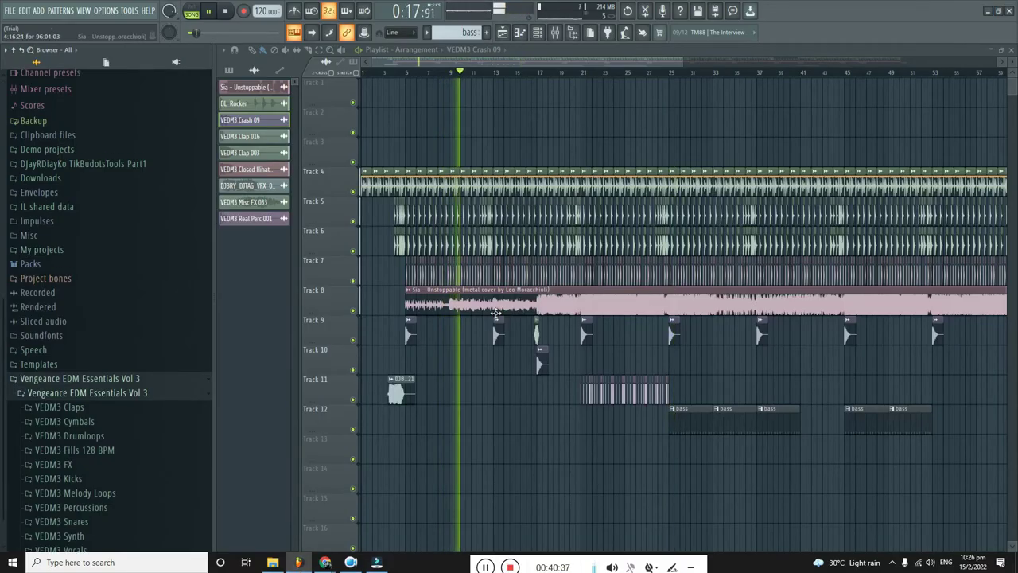
{"action": "double_click", "coordinate": [477, 303]}
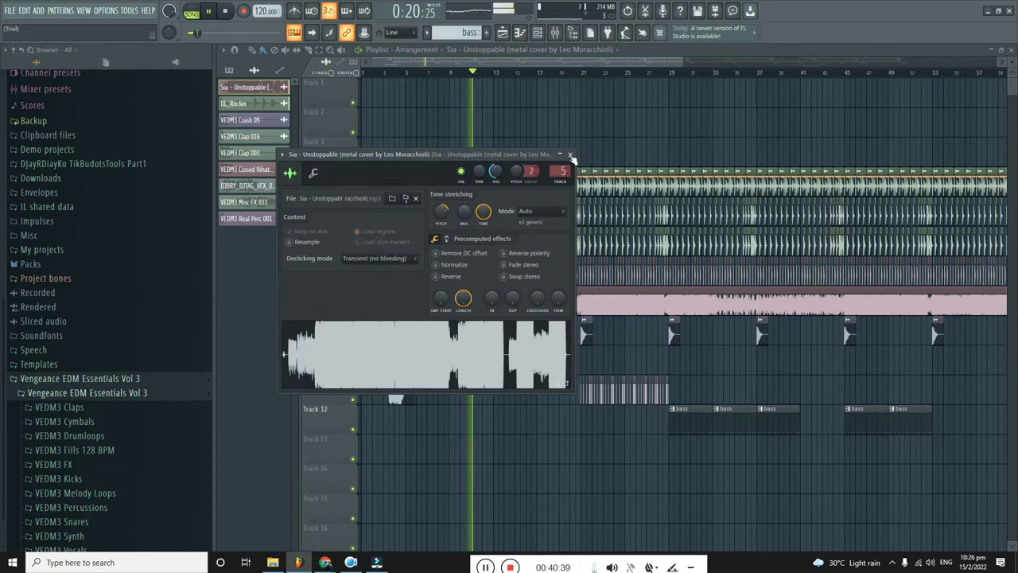
{"action": "key", "text": "Escape"}
{"action": "key", "text": "space"}
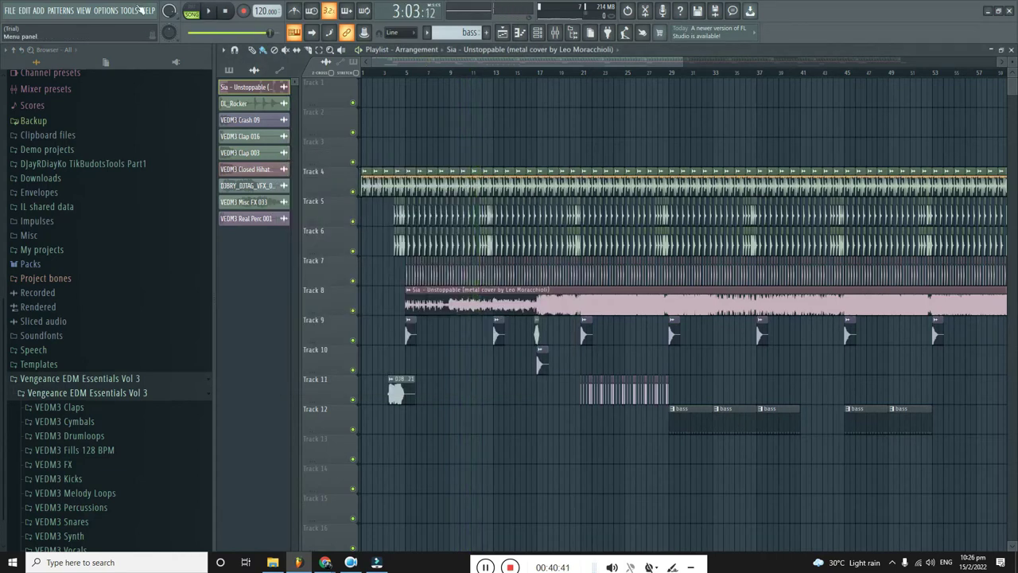
Export the full song as an MP3 named "Unstoppable" in the Music folder.
{"action": "left_click", "coordinate": [9, 10]}
{"action": "mouse_move", "coordinate": [22, 105]}
{"action": "left_click", "coordinate": [117, 121]}
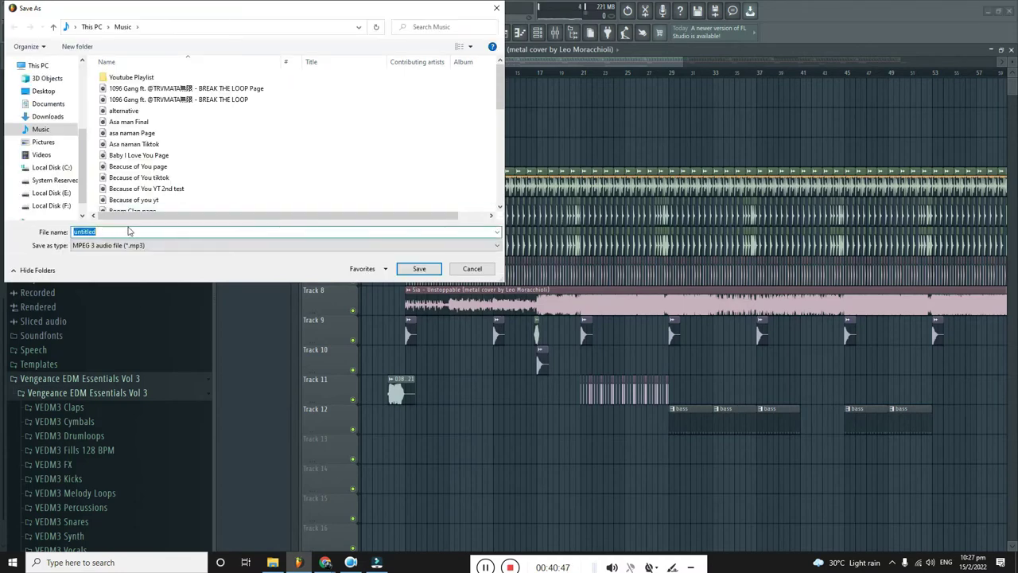
{"action": "type", "text": "Unstoppabale"}
{"action": "key", "text": "Left"}
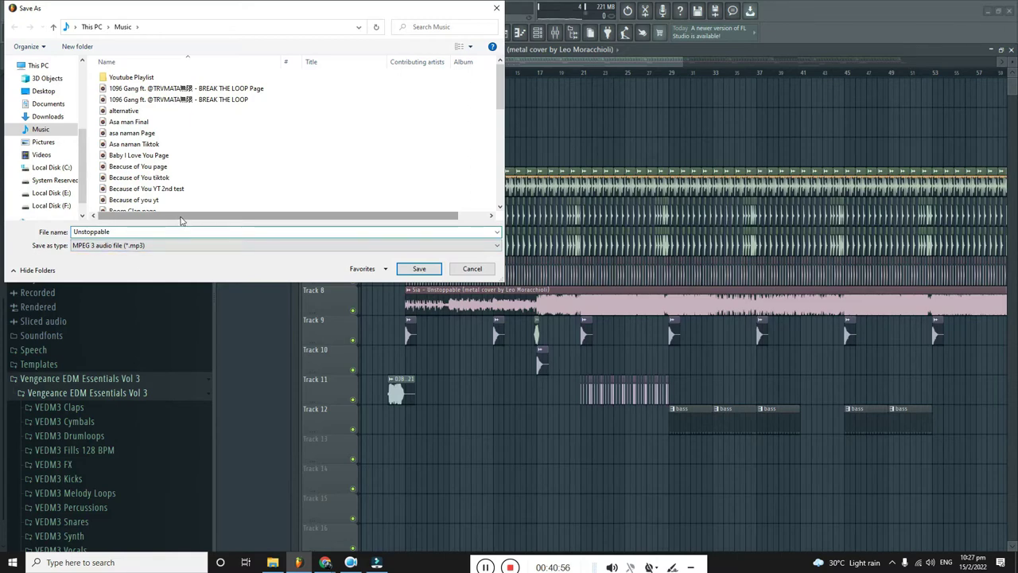
{"action": "left_click", "coordinate": [429, 271]}
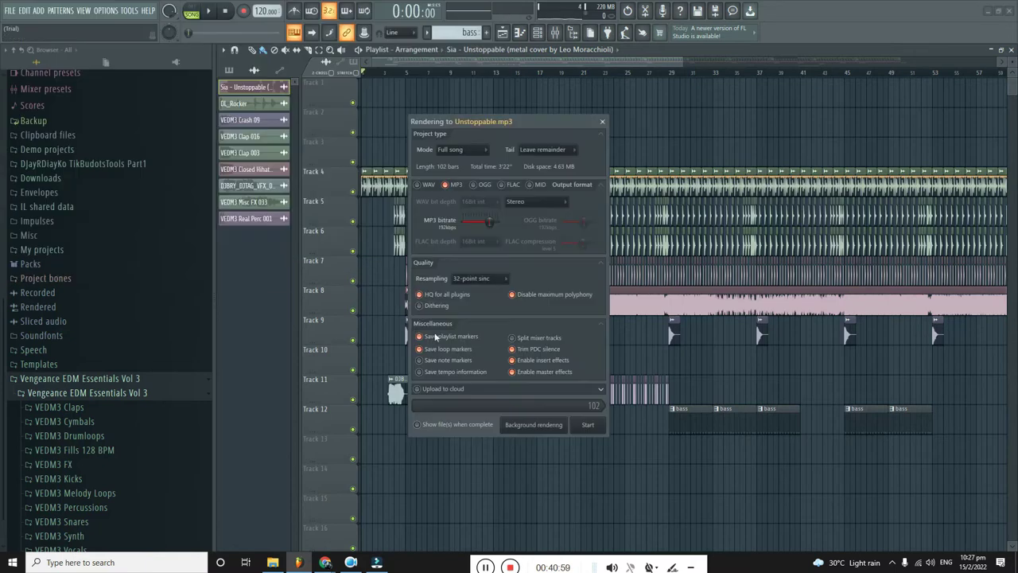
{"action": "left_click", "coordinate": [589, 427]}
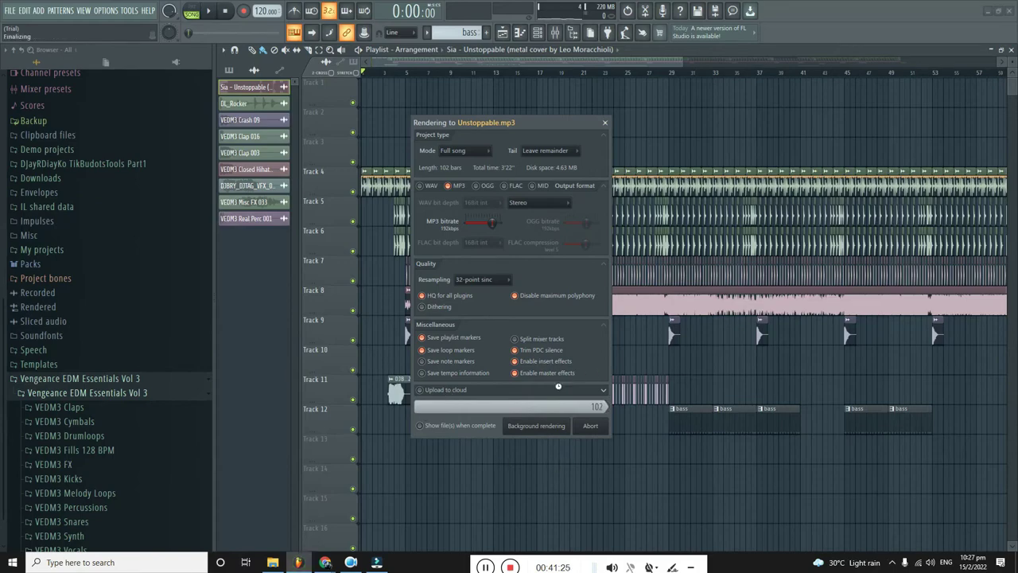
Switch back to Filmora, import Unstoppable.mp3 from the Music folder and place it at the start of audio track 1.
{"action": "key", "text": "alt+Tab"}
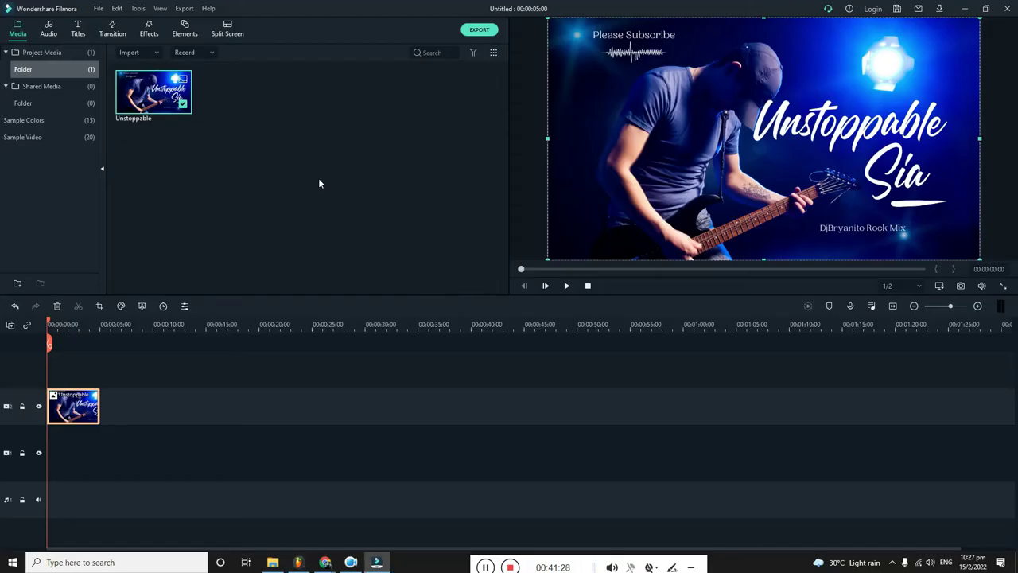
{"action": "left_click", "coordinate": [127, 54]}
{"action": "left_click", "coordinate": [147, 70]}
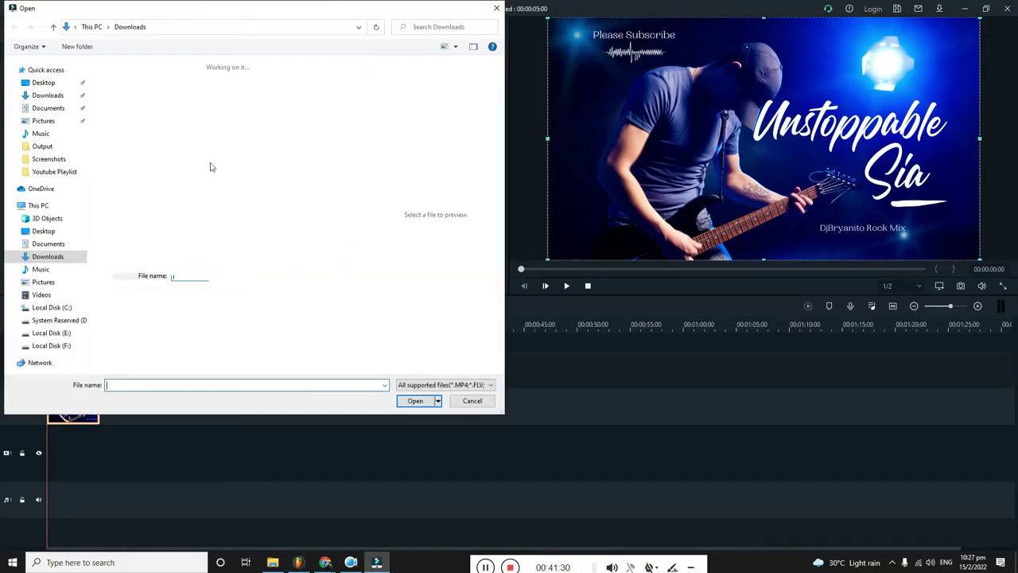
{"action": "left_click", "coordinate": [41, 134]}
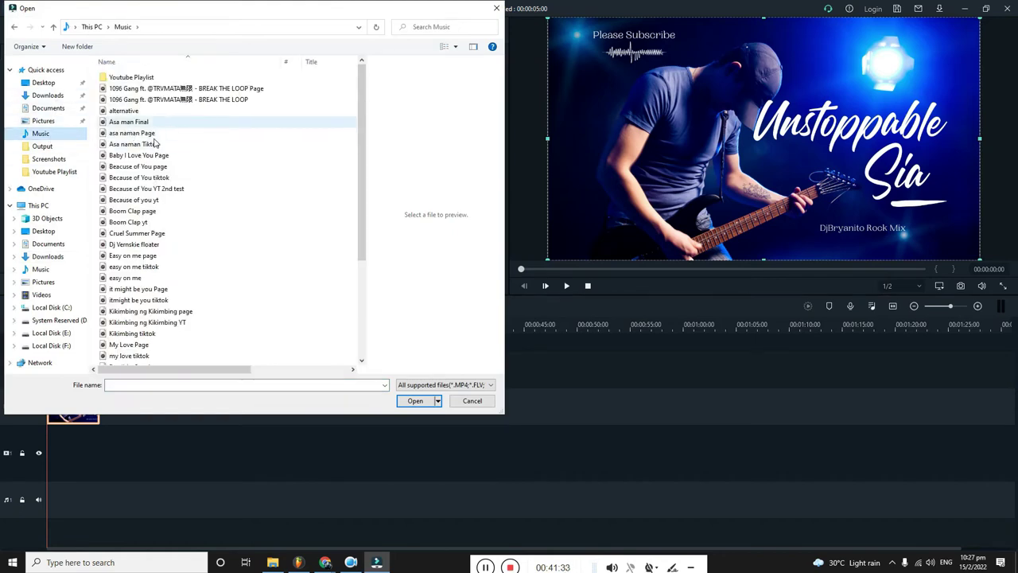
{"action": "scroll", "coordinate": [143, 231], "scroll_direction": "down", "scroll_amount": 8}
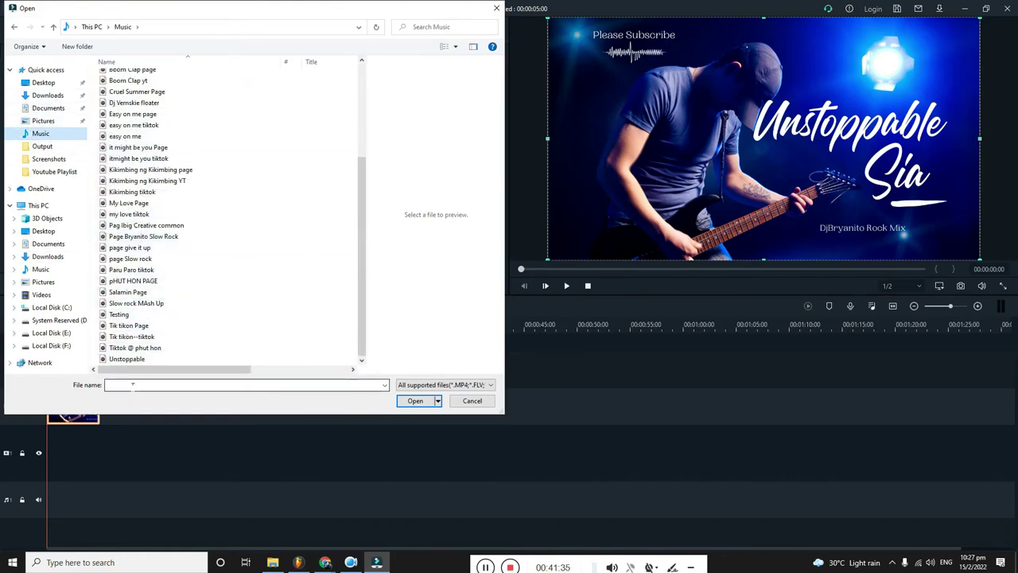
{"action": "left_click", "coordinate": [127, 358]}
{"action": "left_click", "coordinate": [414, 399]}
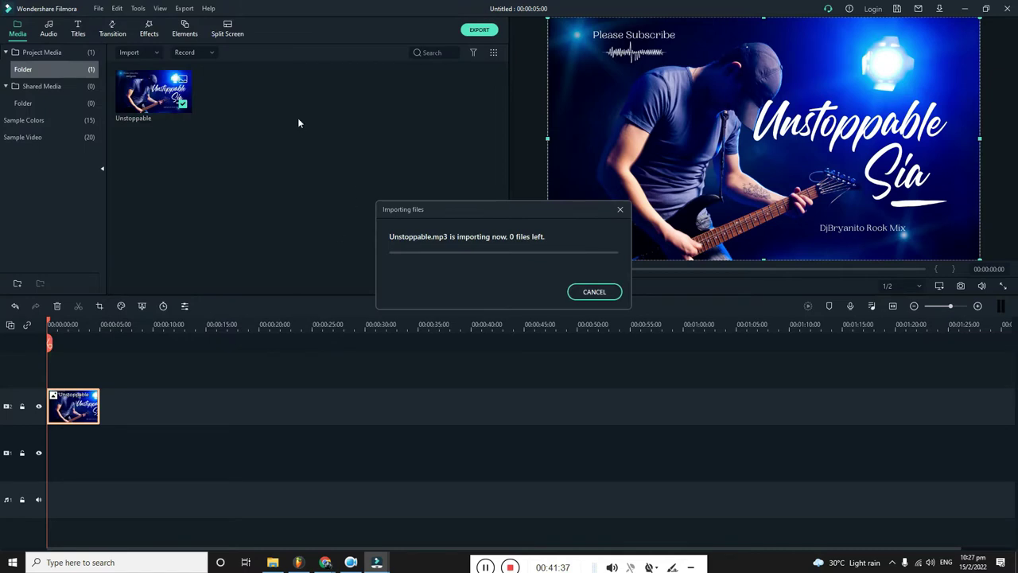
{"action": "left_click_drag", "start_coordinate": [245, 86], "coordinate": [655, 407]}
Extend the thumbnail image clip on the timeline so it ends together with the Unstoppable audio clip.
{"action": "scroll", "coordinate": [655, 407], "scroll_direction": "down", "scroll_amount": 2}
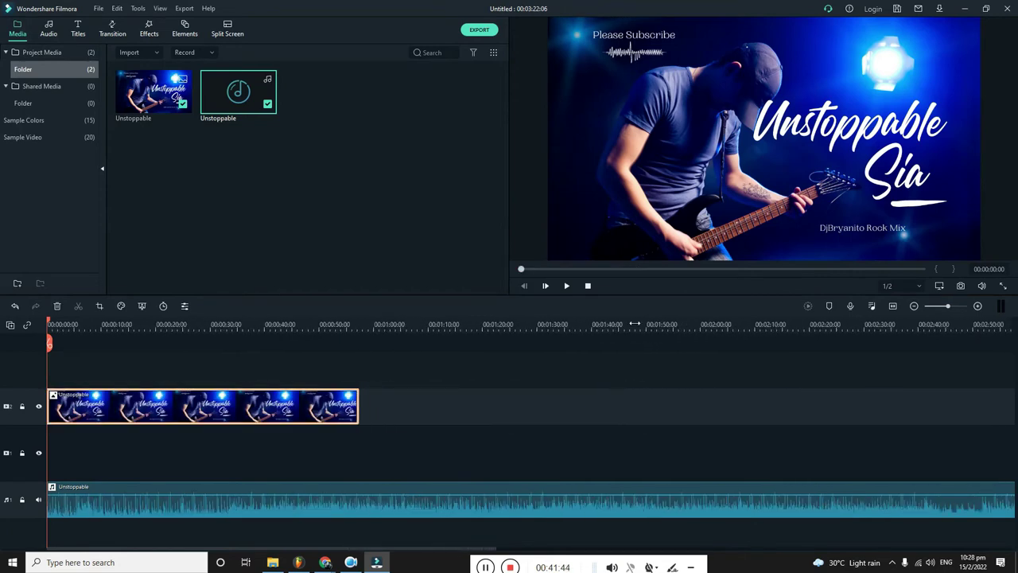
{"action": "left_click_drag", "start_coordinate": [364, 419], "coordinate": [909, 406]}
{"action": "scroll", "coordinate": [528, 409], "scroll_direction": "down", "scroll_amount": 2}
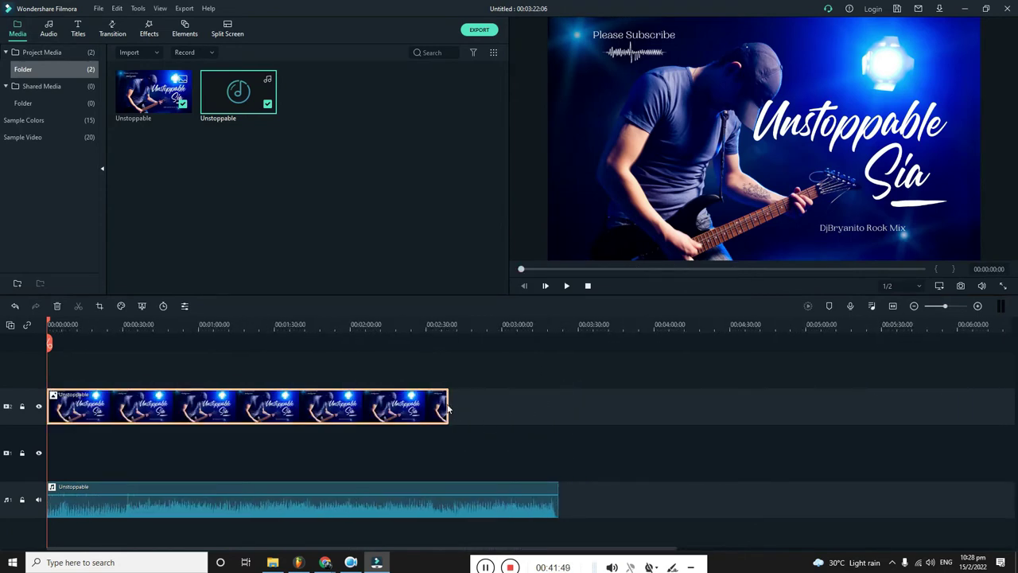
{"action": "left_click_drag", "start_coordinate": [448, 408], "coordinate": [564, 411]}
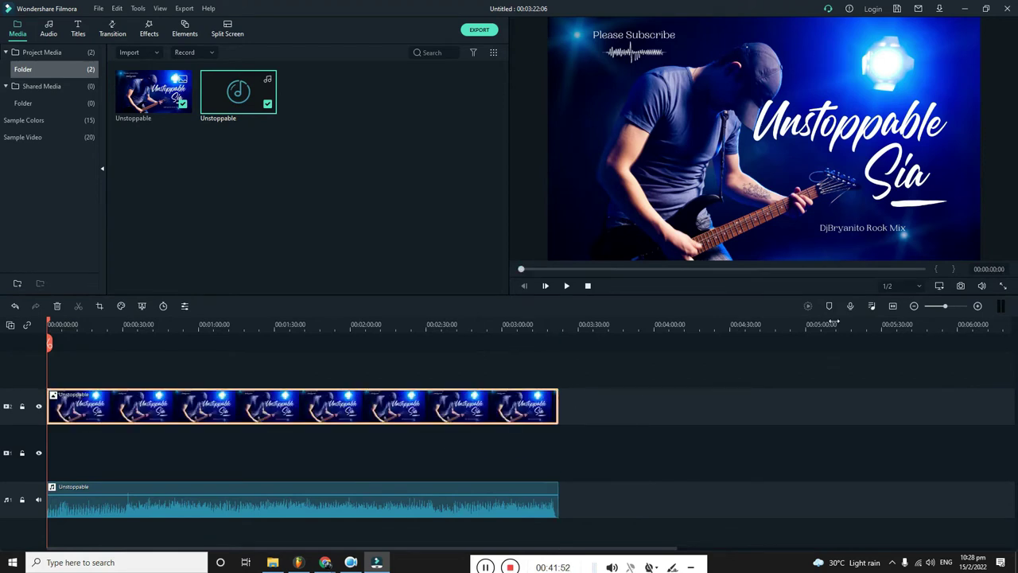
Choose a different frame rate in the project settings and apply it.
{"action": "left_click", "coordinate": [943, 288]}
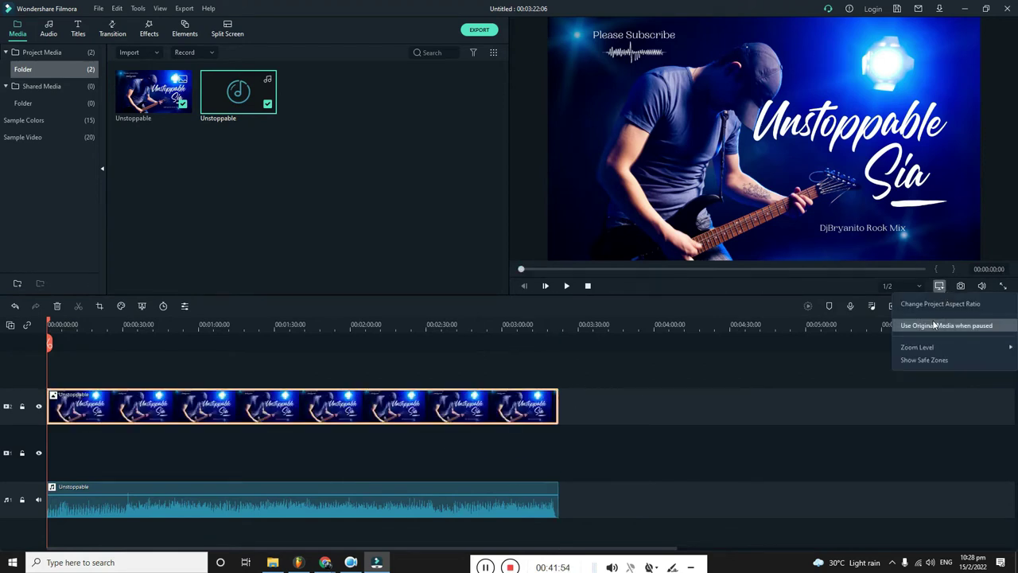
{"action": "left_click", "coordinate": [946, 305]}
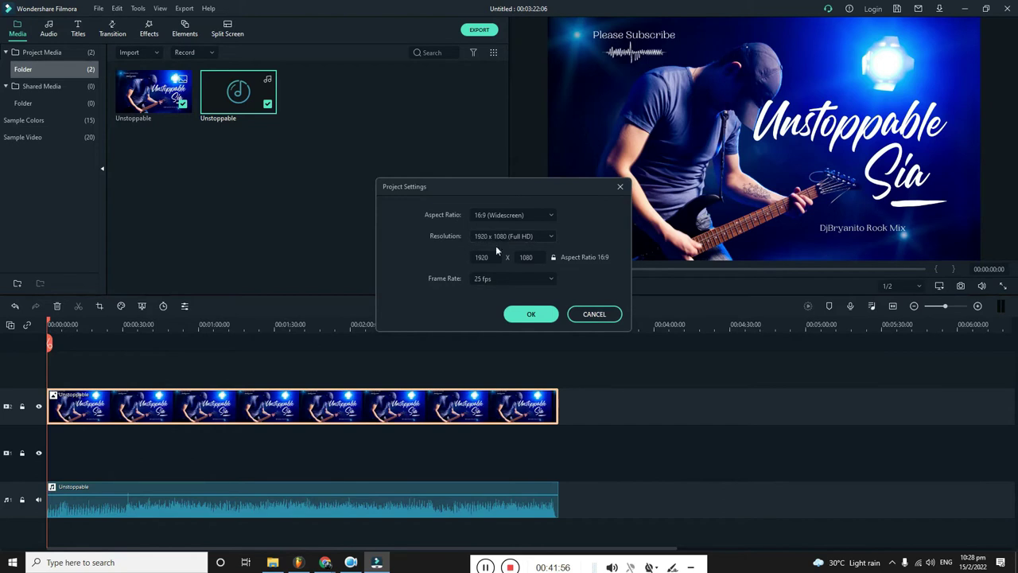
{"action": "left_click", "coordinate": [504, 280]}
{"action": "left_click", "coordinate": [482, 370]}
{"action": "left_click", "coordinate": [531, 315]}
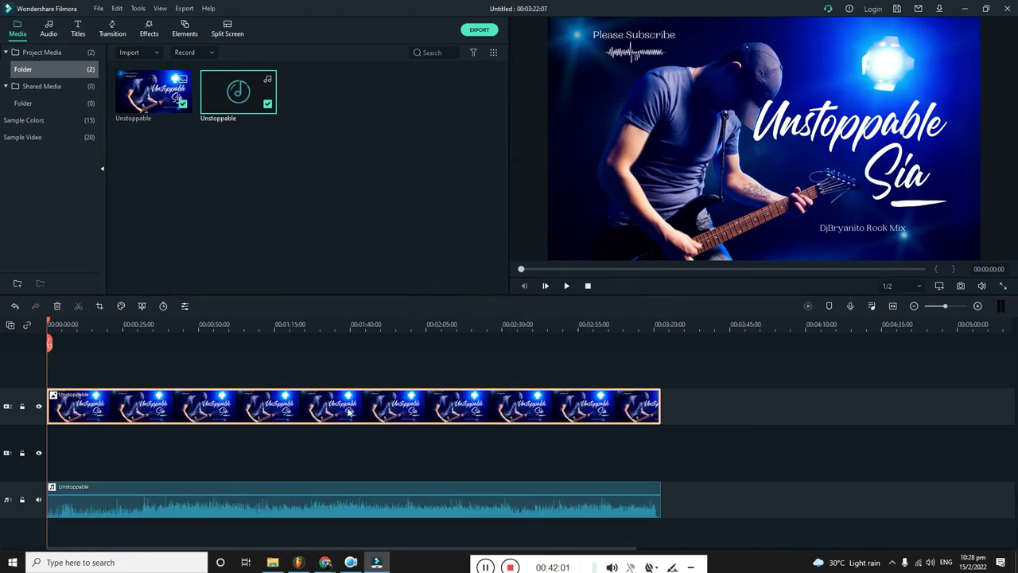
Browse the included elements library for an animated element that suits the rock thumbnail.
{"action": "left_click", "coordinate": [185, 31]}
{"action": "scroll", "coordinate": [342, 169], "scroll_direction": "down", "scroll_amount": 5}
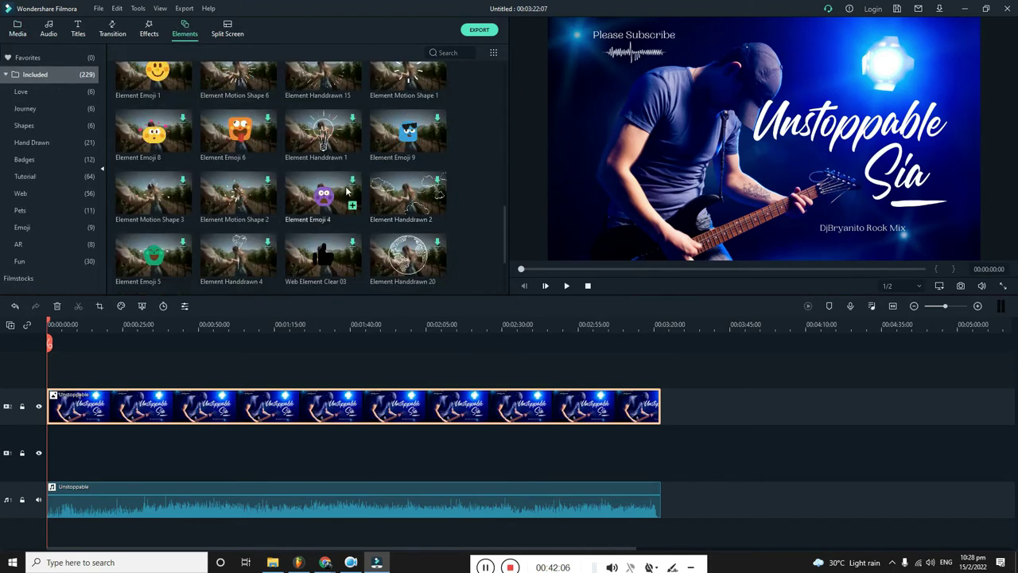
{"action": "scroll", "coordinate": [353, 183], "scroll_direction": "down", "scroll_amount": 5}
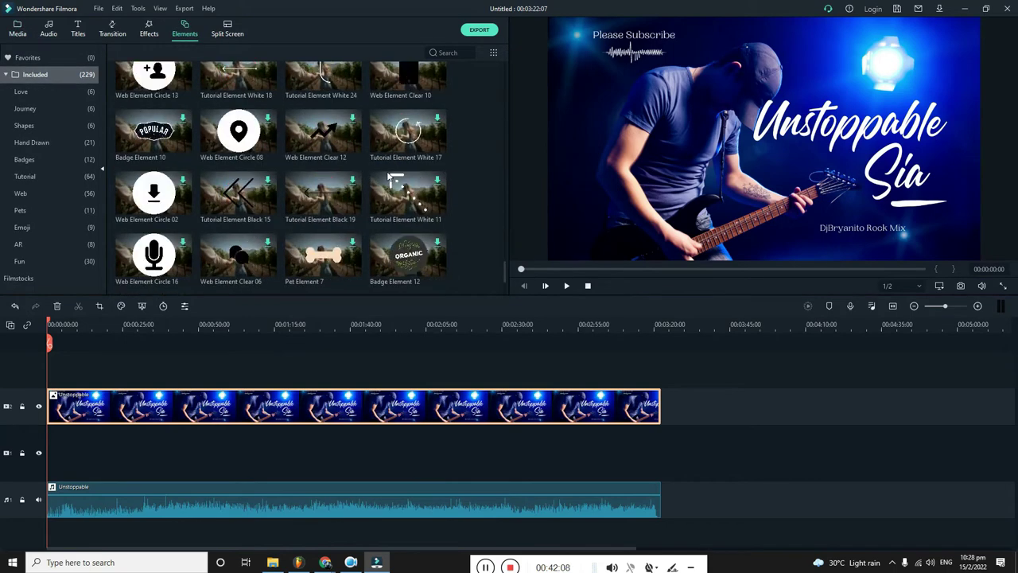
{"action": "scroll", "coordinate": [400, 172], "scroll_direction": "down", "scroll_amount": 3}
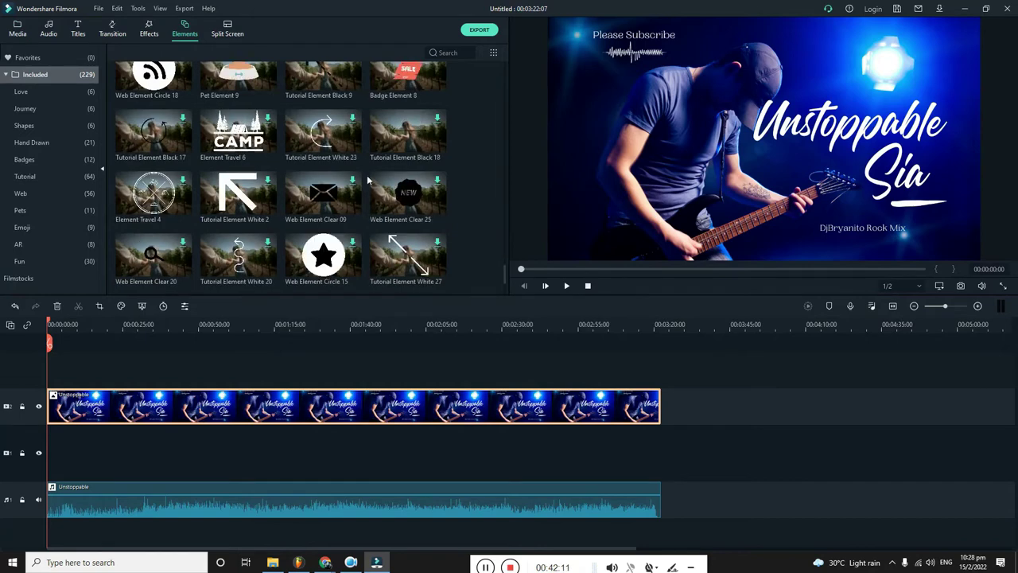
{"action": "scroll", "coordinate": [381, 199], "scroll_direction": "down", "scroll_amount": 3}
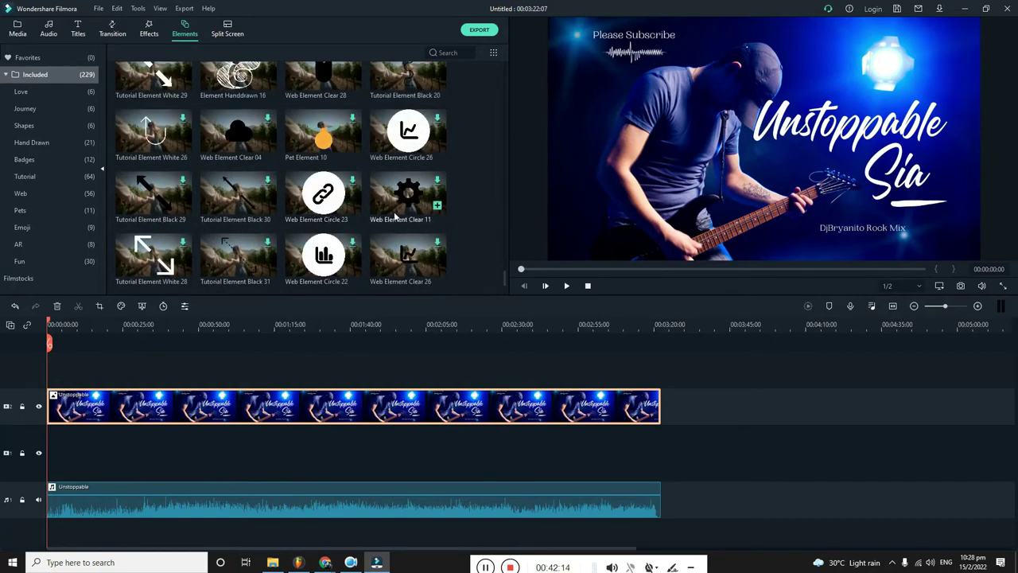
{"action": "scroll", "coordinate": [382, 211], "scroll_direction": "up", "scroll_amount": 3}
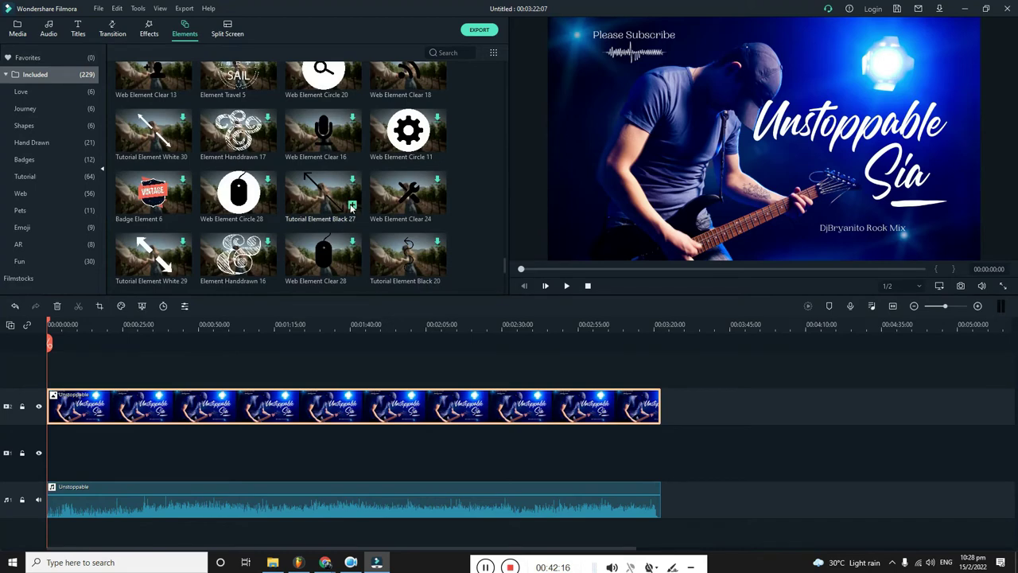
{"action": "scroll", "coordinate": [352, 207], "scroll_direction": "down", "scroll_amount": 10}
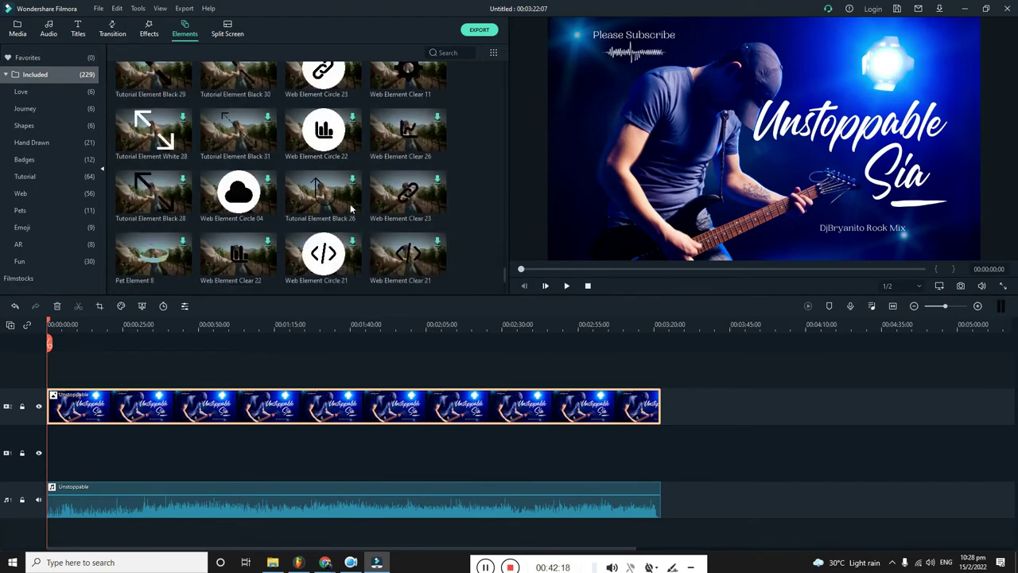
{"action": "scroll", "coordinate": [351, 209], "scroll_direction": "down", "scroll_amount": 10}
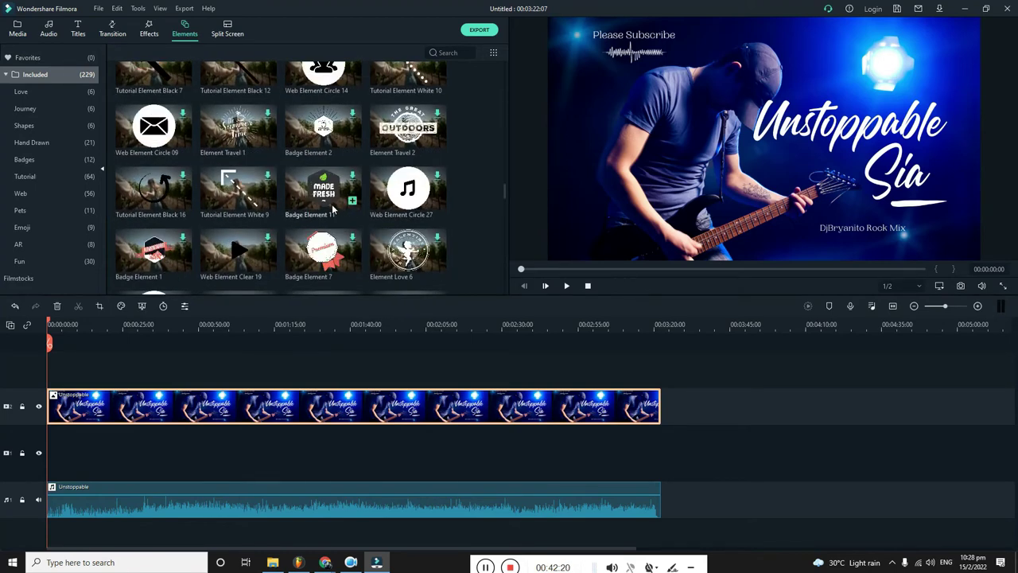
{"action": "scroll", "coordinate": [334, 200], "scroll_direction": "down", "scroll_amount": 3}
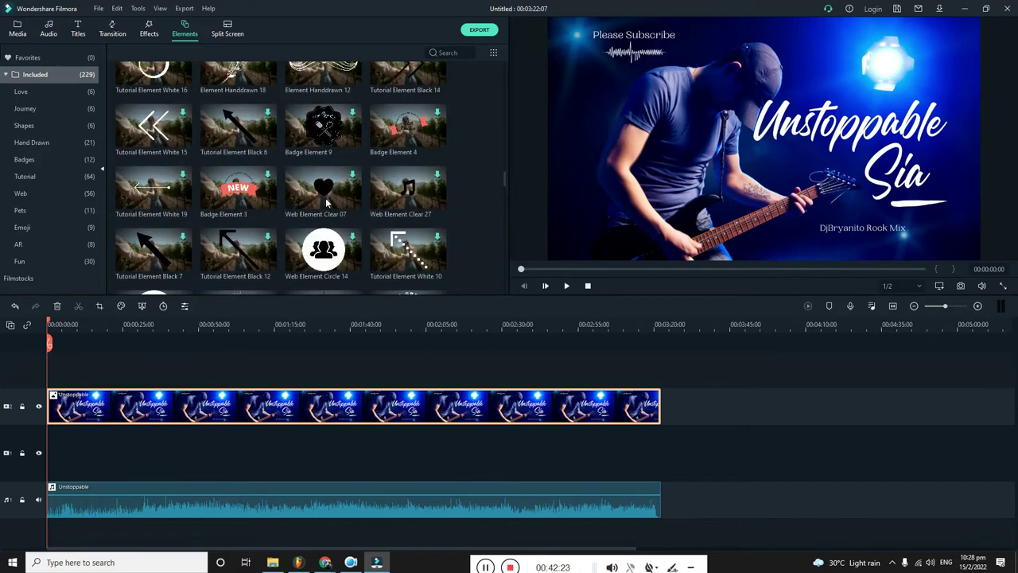
{"action": "scroll", "coordinate": [327, 199], "scroll_direction": "down", "scroll_amount": 3}
{"action": "scroll", "coordinate": [330, 201], "scroll_direction": "up", "scroll_amount": 3}
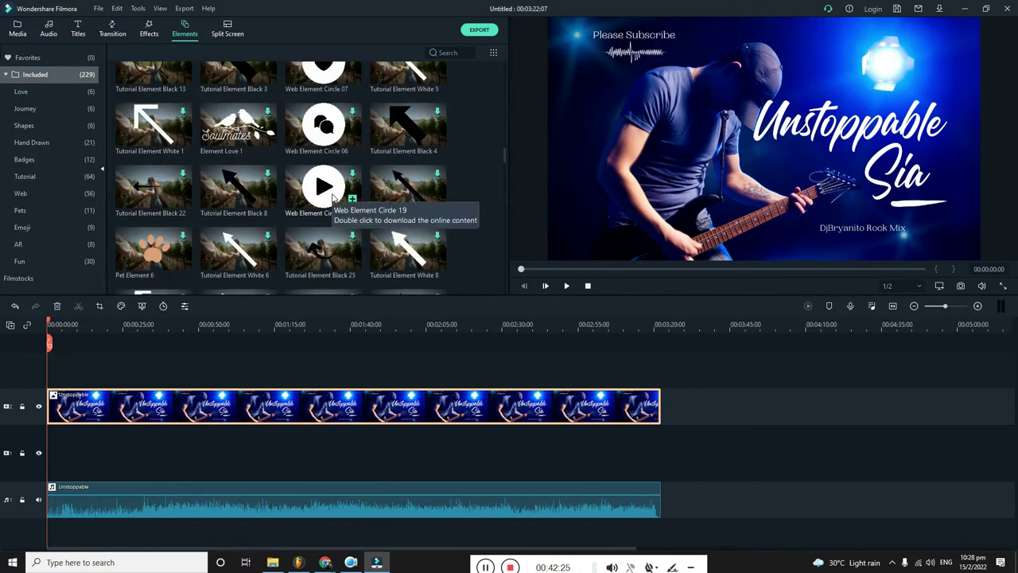
{"action": "scroll", "coordinate": [334, 197], "scroll_direction": "up", "scroll_amount": 3}
{"action": "scroll", "coordinate": [342, 196], "scroll_direction": "up", "scroll_amount": 3}
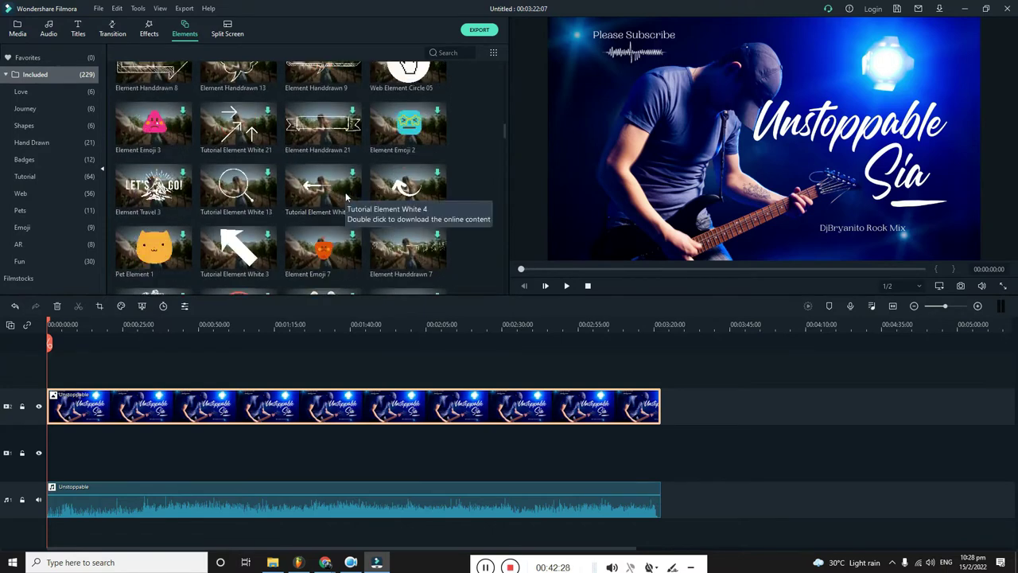
{"action": "scroll", "coordinate": [329, 192], "scroll_direction": "up", "scroll_amount": 3}
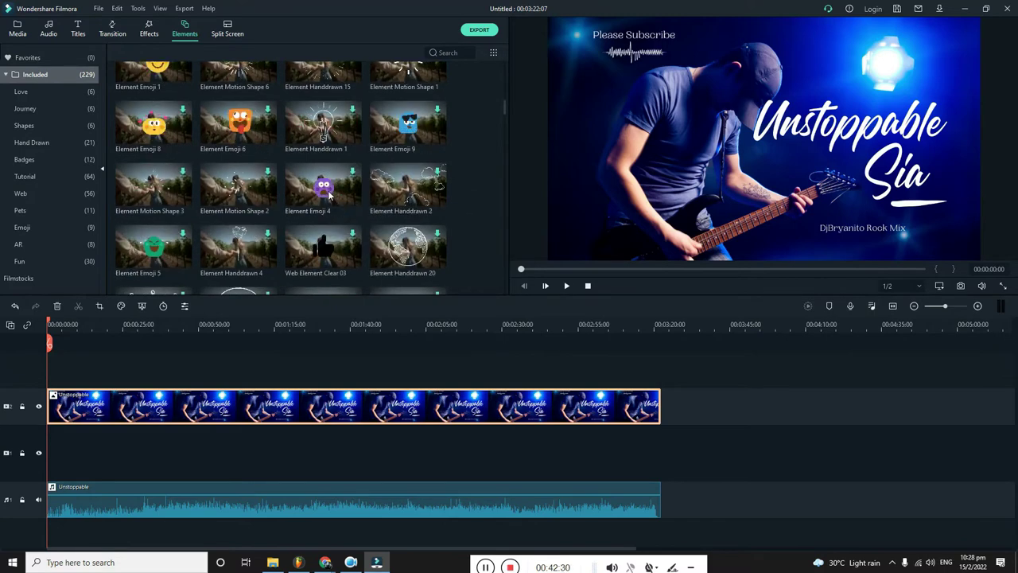
{"action": "mouse_move", "coordinate": [348, 190]}
{"action": "scroll", "coordinate": [330, 193], "scroll_direction": "up", "scroll_amount": 3}
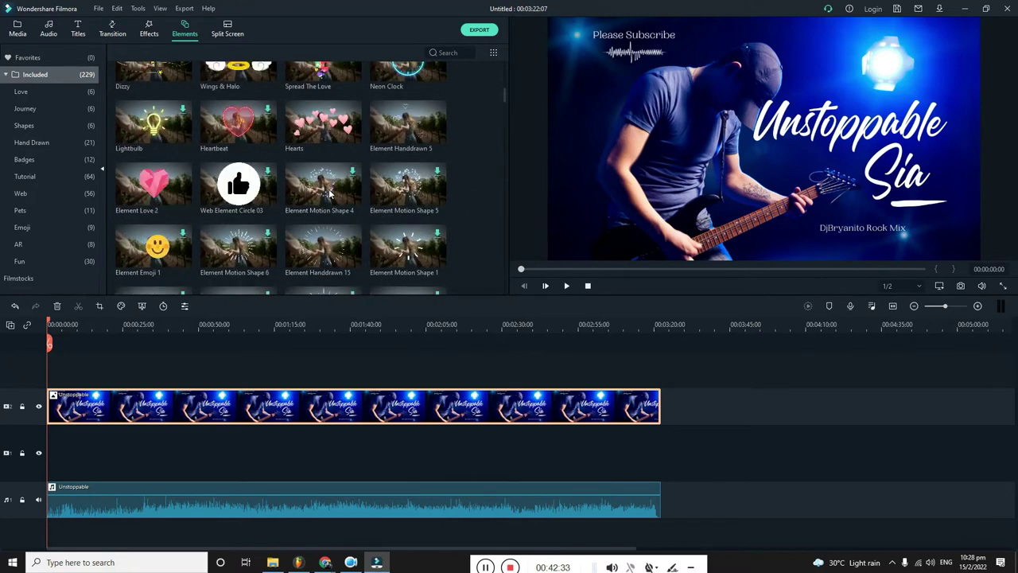
{"action": "scroll", "coordinate": [329, 192], "scroll_direction": "up", "scroll_amount": 3}
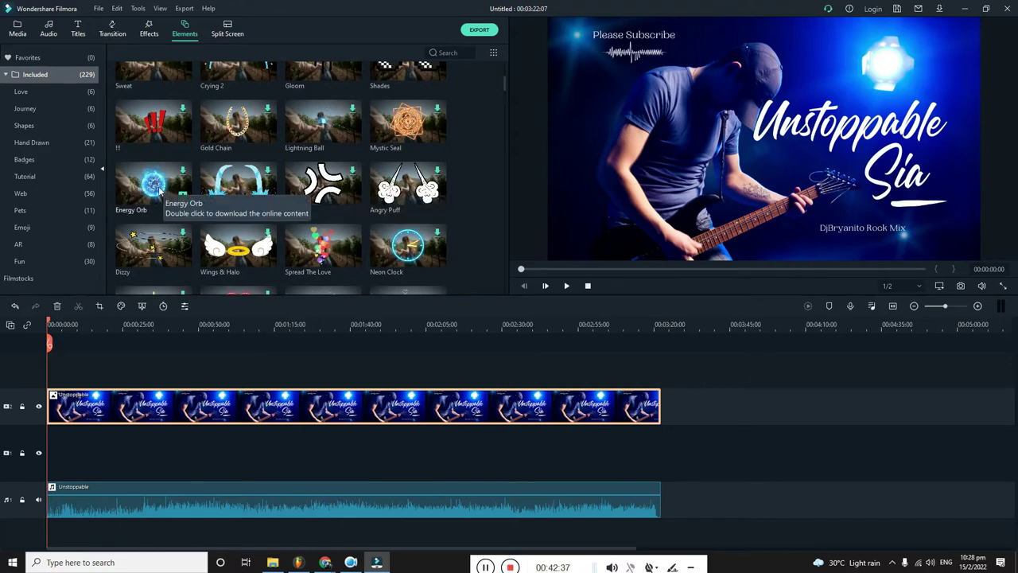
Place the Energy Orb element at the start of a new track above the thumbnail, shrunk and positioned over the spotlight.
{"action": "left_click_drag", "start_coordinate": [159, 189], "coordinate": [42, 368]}
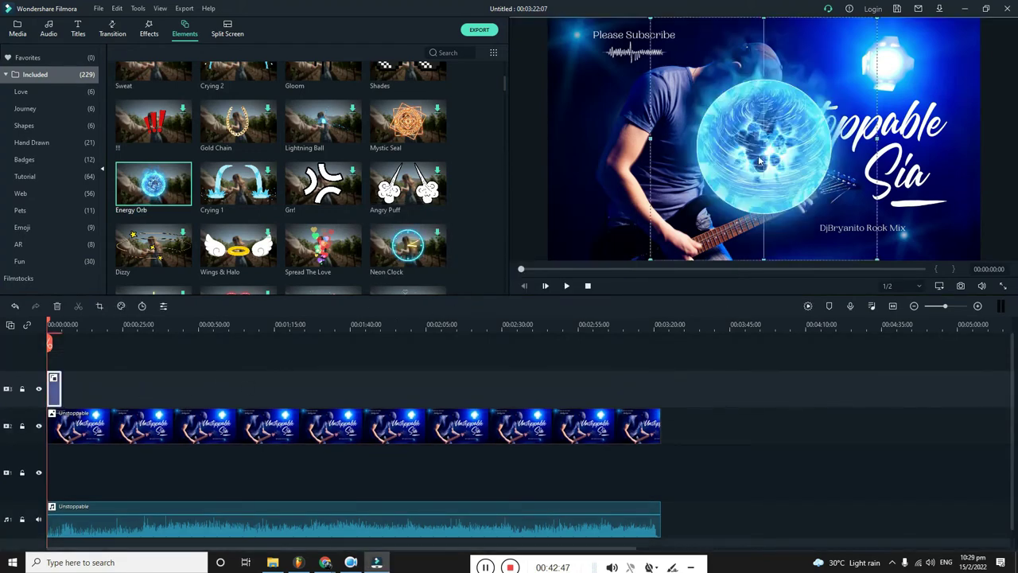
{"action": "double_click", "coordinate": [865, 256]}
{"action": "left_click_drag", "start_coordinate": [852, 236], "coordinate": [768, 91]}
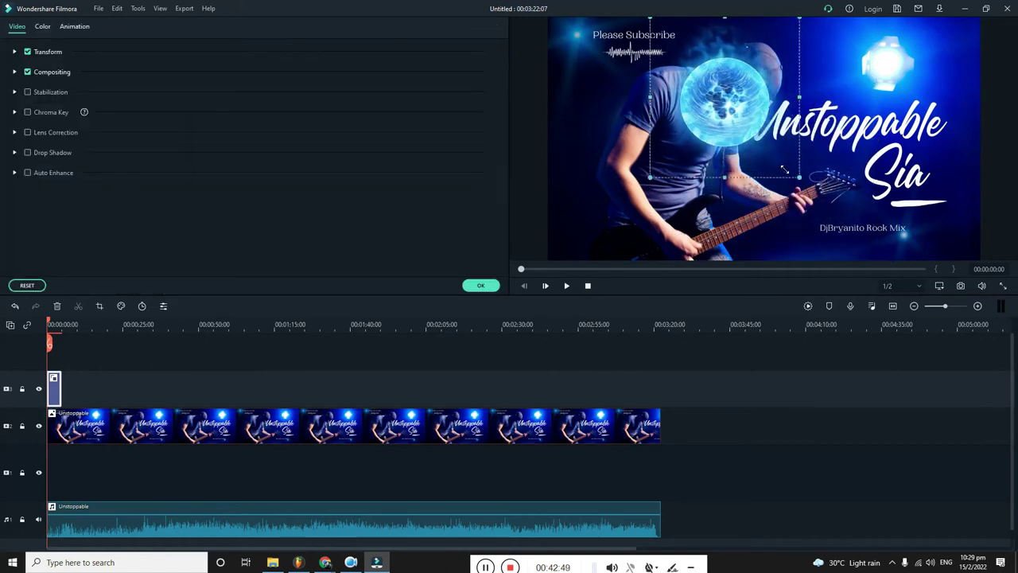
{"action": "left_click_drag", "start_coordinate": [732, 47], "coordinate": [895, 132]}
{"action": "left_click_drag", "start_coordinate": [812, 73], "coordinate": [855, 77]}
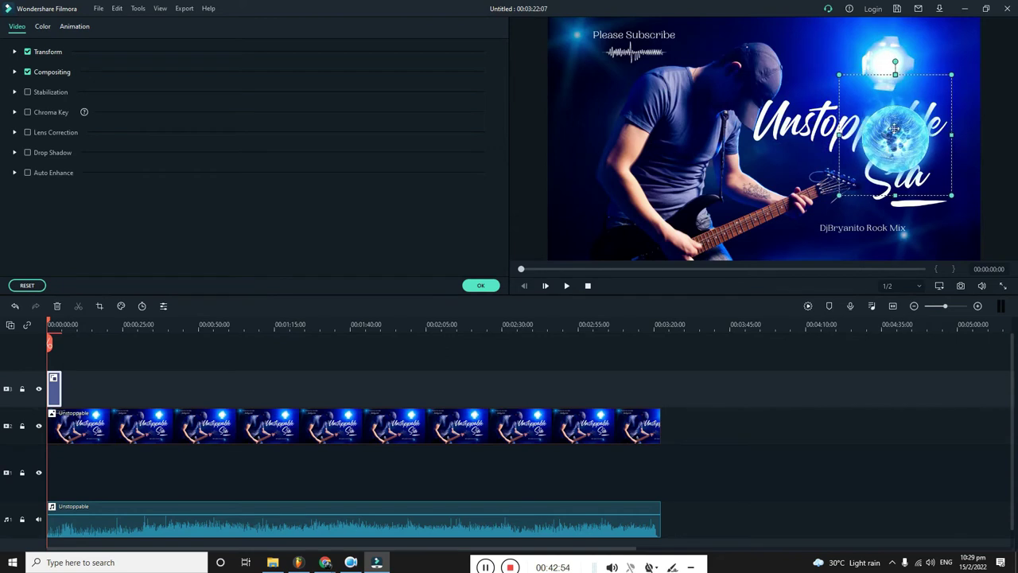
{"action": "left_click_drag", "start_coordinate": [893, 152], "coordinate": [883, 112]}
{"action": "left_click_drag", "start_coordinate": [839, 46], "coordinate": [850, 60]}
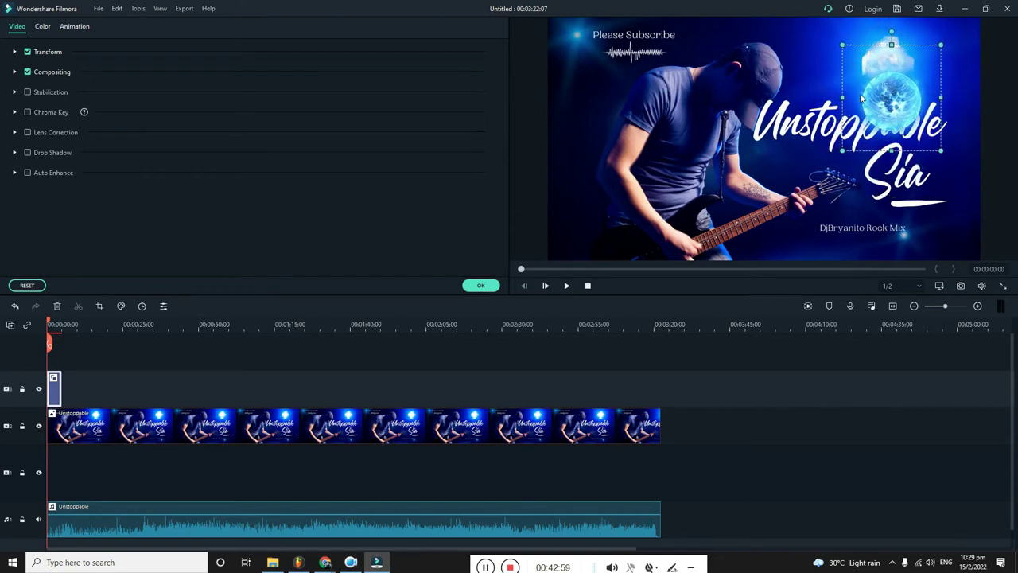
{"action": "left_click_drag", "start_coordinate": [885, 91], "coordinate": [875, 69]}
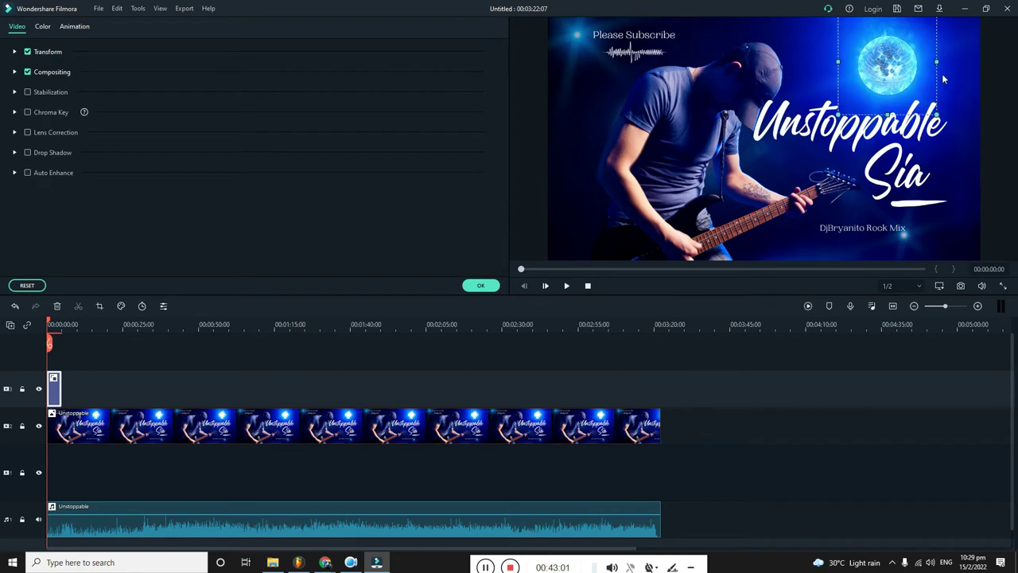
Play the opening seconds of the timeline to check how the Energy Orb looks over the thumbnail.
{"action": "left_click", "coordinate": [920, 135]}
{"action": "left_click", "coordinate": [56, 390]}
{"action": "key", "text": "space"}
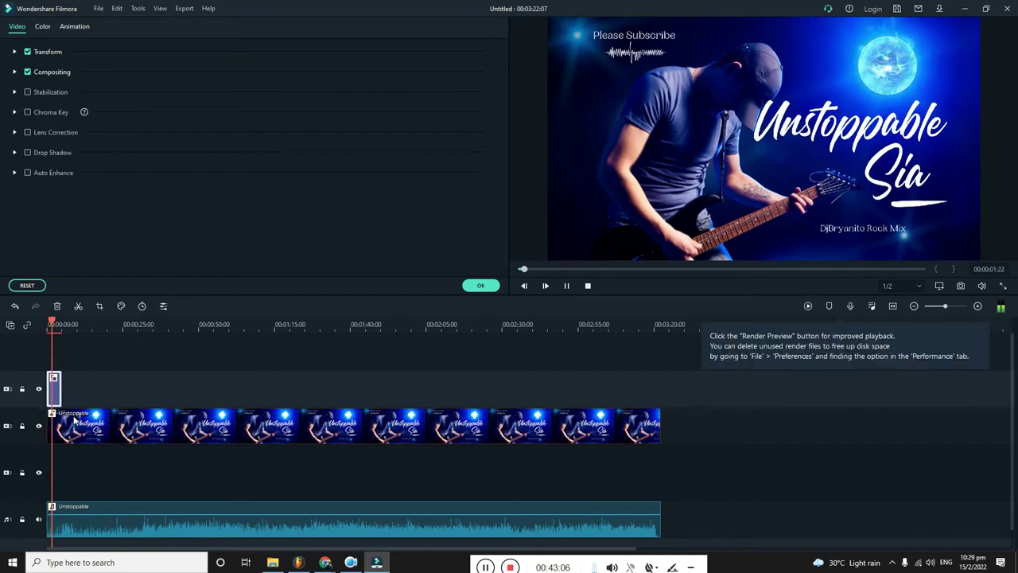
{"action": "key", "text": "space"}
{"action": "key", "text": "space"}
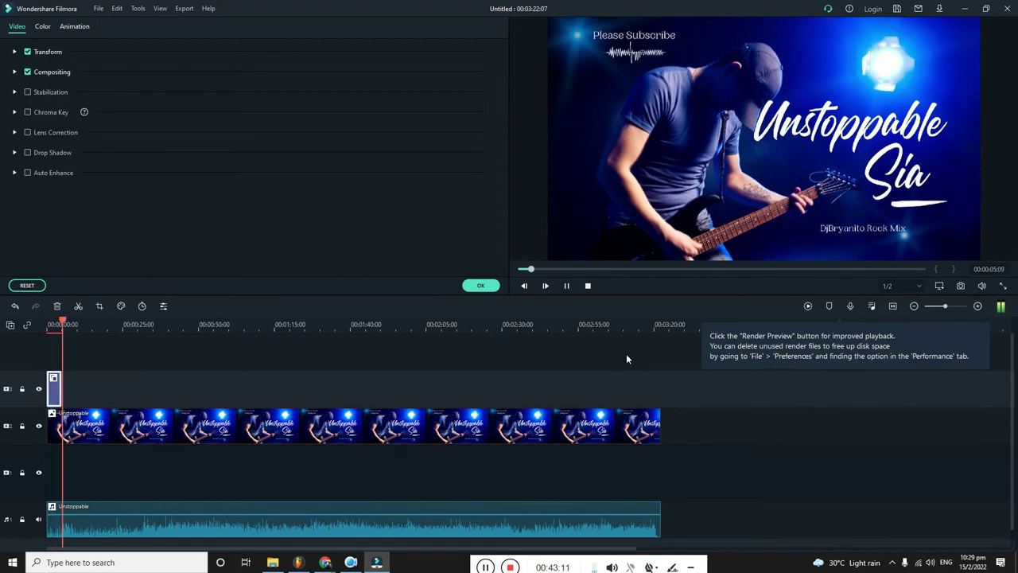
{"action": "key", "text": "space"}
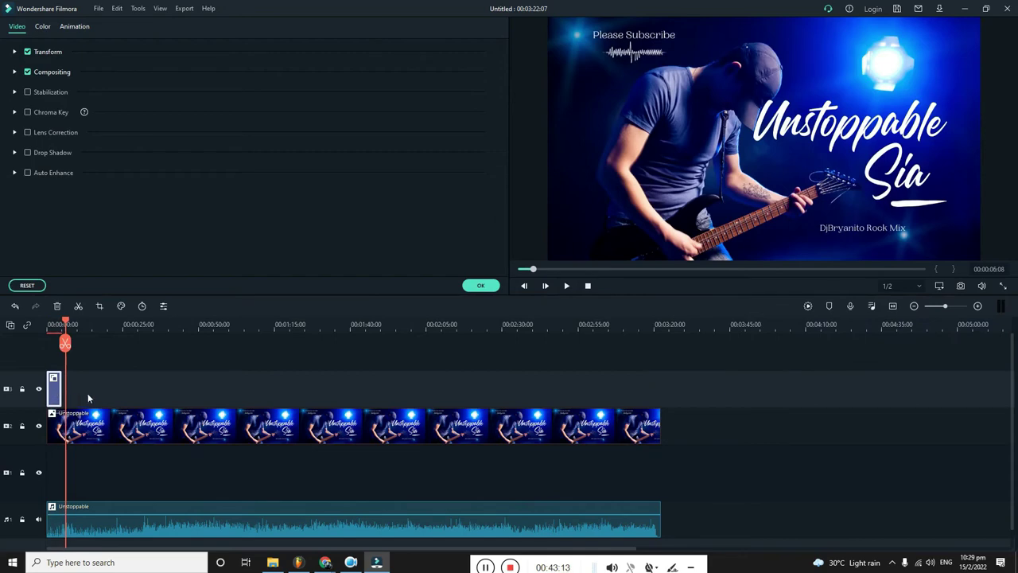
Add a copy of the Energy Orb clip directly after the original's five seconds, with both clips on video track 1.
{"action": "scroll", "coordinate": [374, 334], "scroll_direction": "up", "scroll_amount": 5}
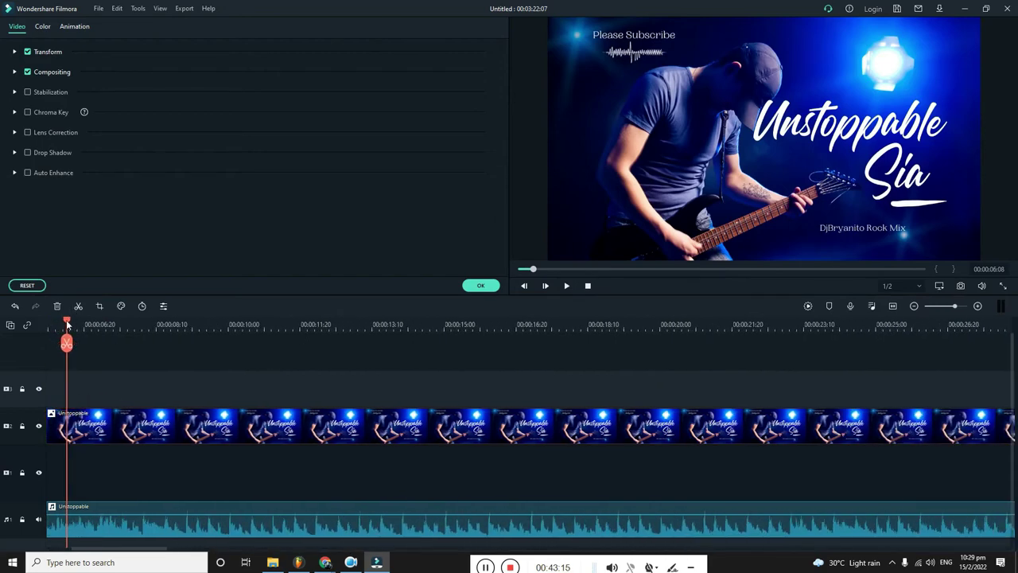
{"action": "key", "text": "Home"}
{"action": "left_click_drag", "start_coordinate": [224, 334], "coordinate": [267, 339]}
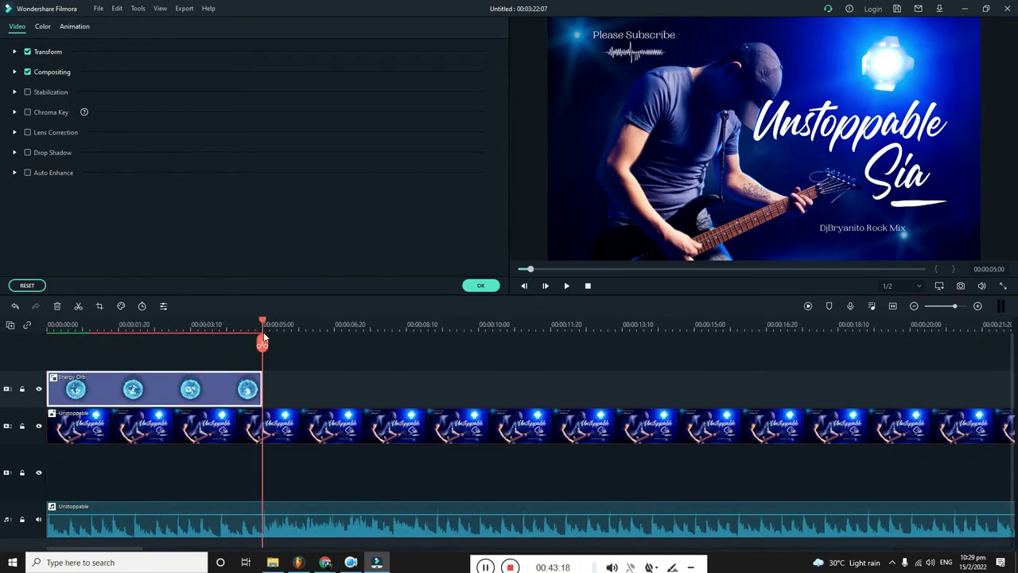
{"action": "scroll", "coordinate": [270, 350], "scroll_direction": "up", "scroll_amount": 2}
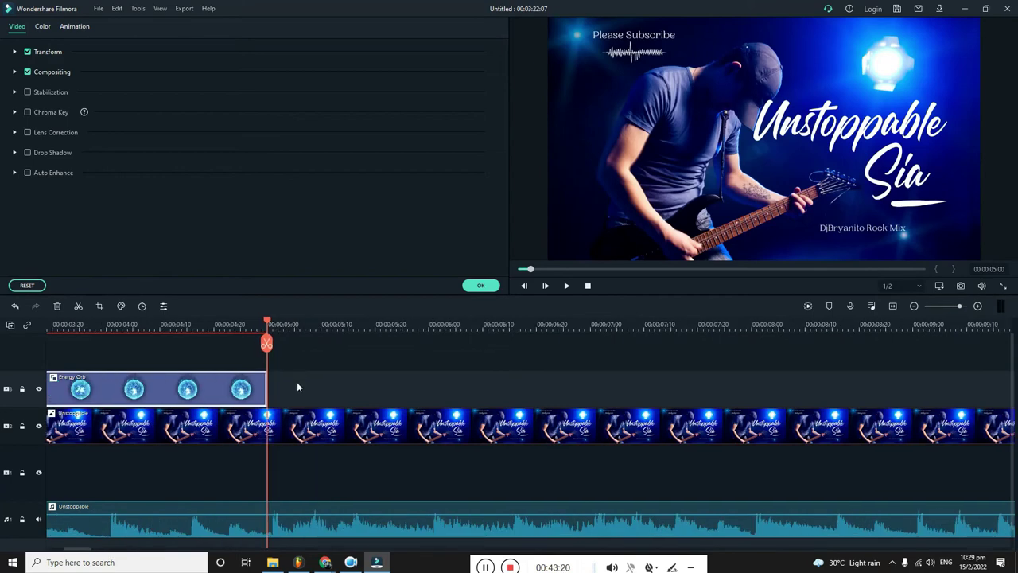
{"action": "key", "text": "ctrl+v"}
{"action": "left_click_drag", "start_coordinate": [133, 417], "coordinate": [124, 465]}
{"action": "key", "text": "shift+z"}
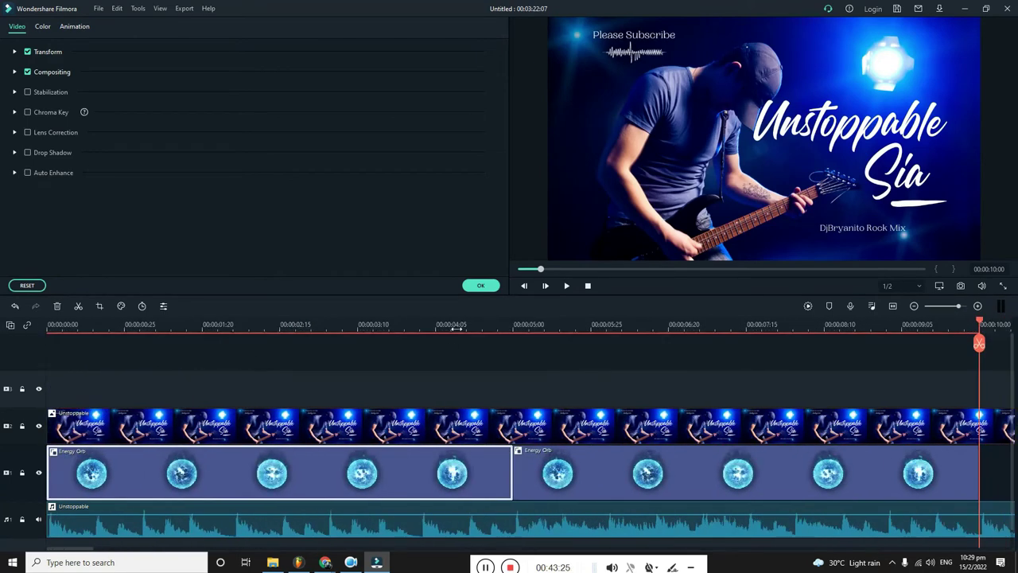
Paste Energy Orb copies back to back along the whole song, trim the last to the thumbnail's end and close the clip settings.
{"action": "scroll", "coordinate": [398, 362], "scroll_direction": "down", "scroll_amount": 2}
{"action": "key", "text": "ctrl+v"}
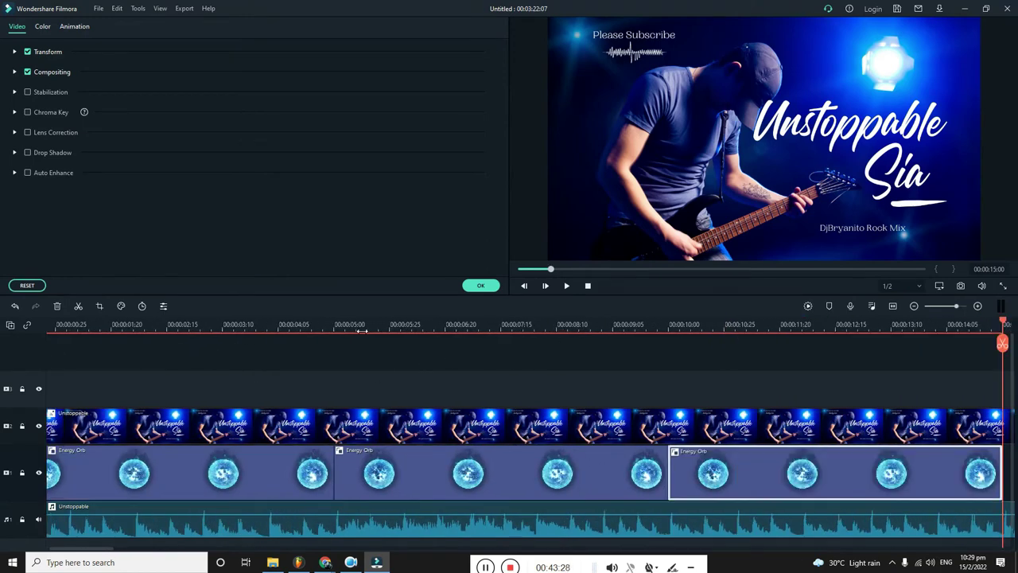
{"action": "scroll", "coordinate": [547, 348], "scroll_direction": "down", "scroll_amount": 2}
{"action": "key", "text": "ctrl+v"}
{"action": "scroll", "coordinate": [280, 350], "scroll_direction": "down", "scroll_amount": 2}
{"action": "key", "text": "ctrl+v"}
{"action": "key", "text": "ctrl+v"}
{"action": "key", "text": "ctrl+v"}
{"action": "key", "text": "ctrl+v"}
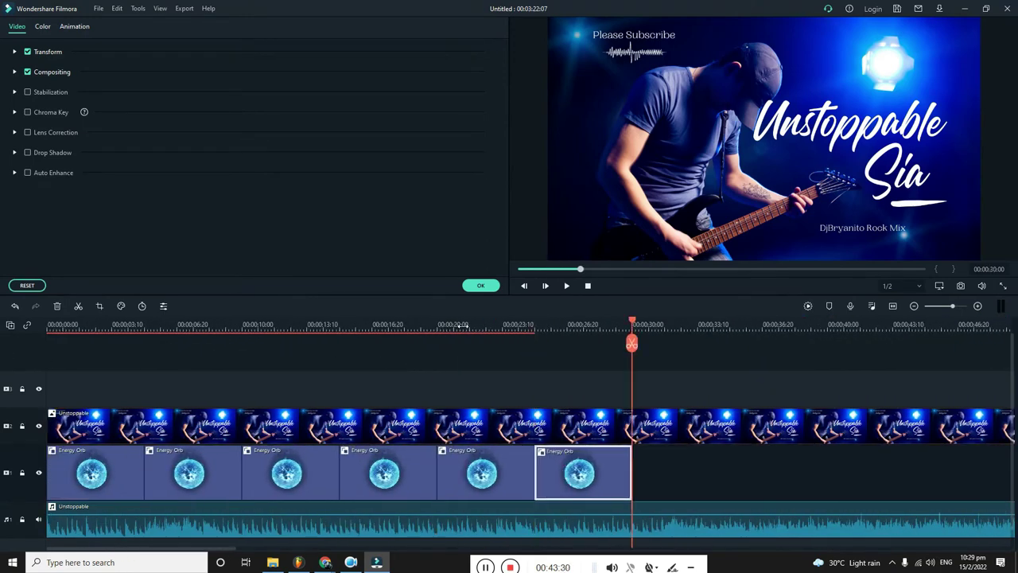
{"action": "scroll", "coordinate": [280, 350], "scroll_direction": "down", "scroll_amount": 2}
{"action": "key", "text": "ctrl+v"}
{"action": "scroll", "coordinate": [78, 336], "scroll_direction": "down", "scroll_amount": 2}
{"action": "scroll", "coordinate": [78, 336], "scroll_direction": "down", "scroll_amount": 2}
{"action": "key", "text": "ctrl+v"}
{"action": "key", "text": "ctrl+v"}
{"action": "key", "text": "ctrl+v"}
{"action": "key", "text": "ctrl+v"}
{"action": "key", "text": "ctrl+v"}
{"action": "key", "text": "ctrl+v"}
{"action": "key", "text": "ctrl+v"}
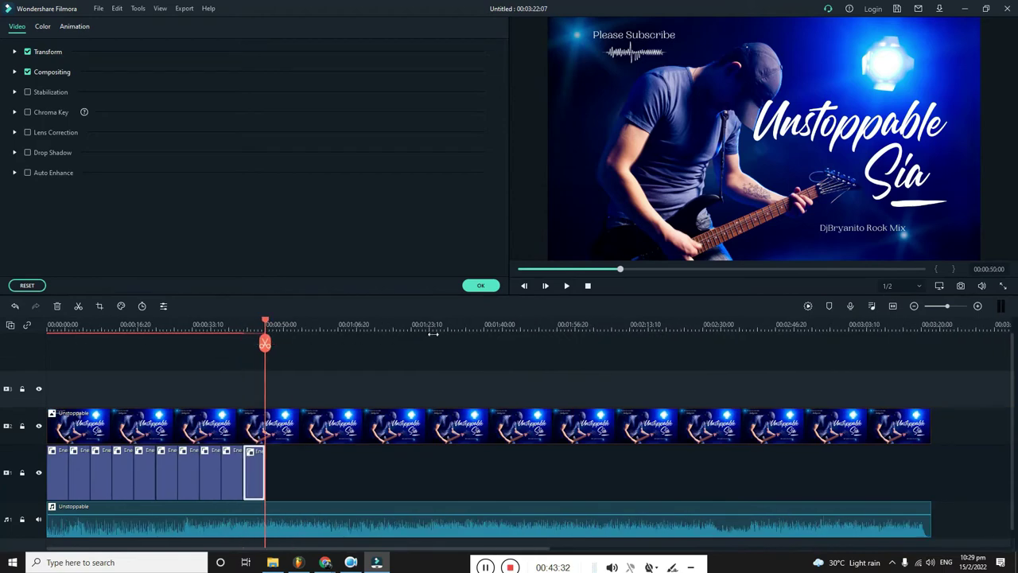
{"action": "key", "text": "ctrl+v"}
{"action": "key", "text": "ctrl+v"}
{"action": "key", "text": "ctrl+v"}
{"action": "key", "text": "ctrl+v"}
{"action": "key", "text": "ctrl+v"}
{"action": "key", "text": "ctrl+v"}
{"action": "key", "text": "ctrl+v"}
{"action": "key", "text": "ctrl+v"}
{"action": "key", "text": "ctrl+v"}
{"action": "key", "text": "ctrl+v"}
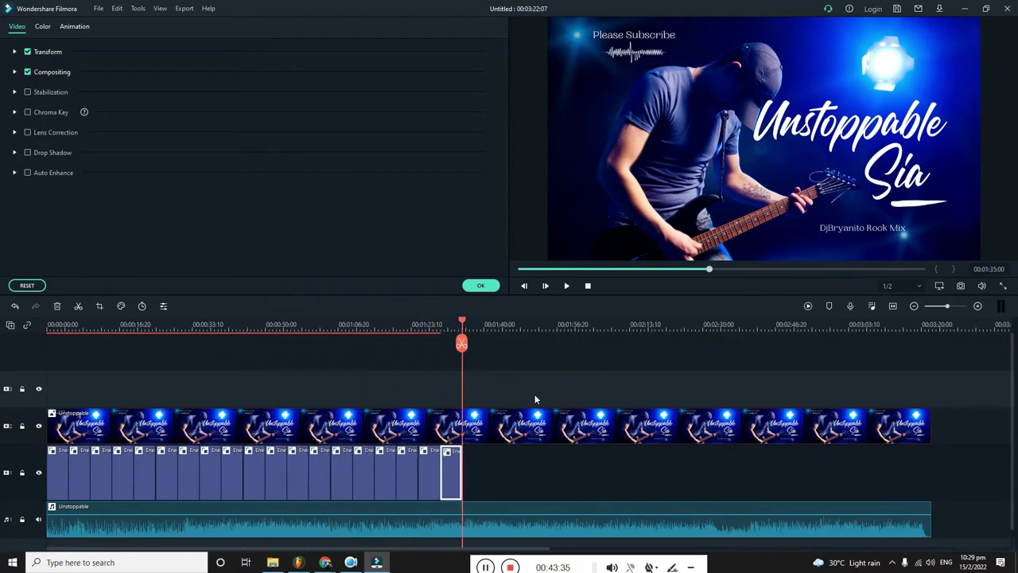
{"action": "key", "text": "ctrl+v"}
{"action": "key", "text": "ctrl+v"}
{"action": "key", "text": "ctrl+v"}
{"action": "key", "text": "ctrl+v"}
{"action": "key", "text": "ctrl+v"}
{"action": "key", "text": "ctrl+v"}
{"action": "key", "text": "ctrl+v"}
{"action": "key", "text": "ctrl+v"}
{"action": "key", "text": "ctrl+v"}
{"action": "key", "text": "ctrl+v"}
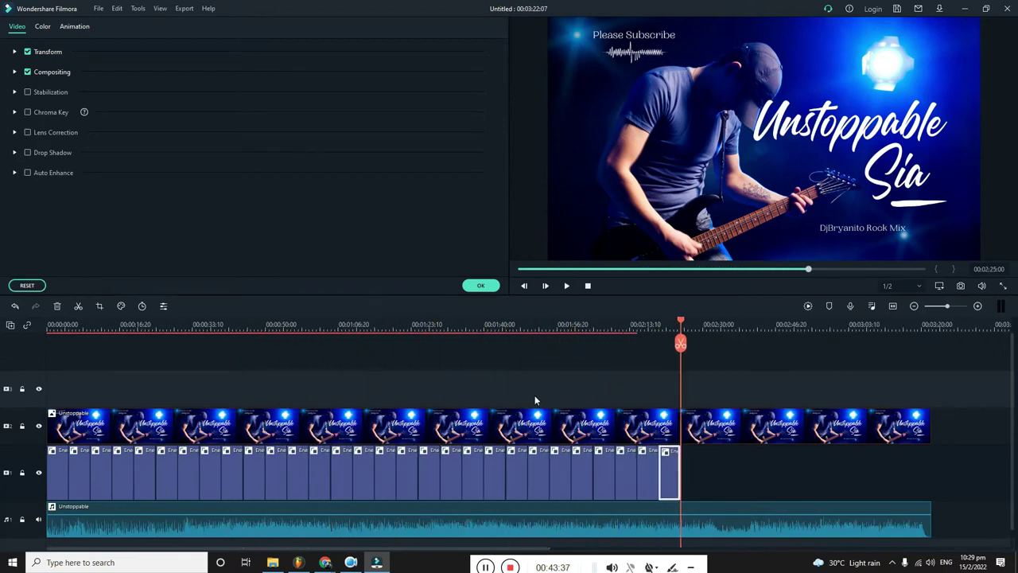
{"action": "key", "text": "ctrl+v"}
{"action": "key", "text": "ctrl+v"}
{"action": "key", "text": "ctrl+v"}
{"action": "key", "text": "ctrl+v"}
{"action": "key", "text": "ctrl+v"}
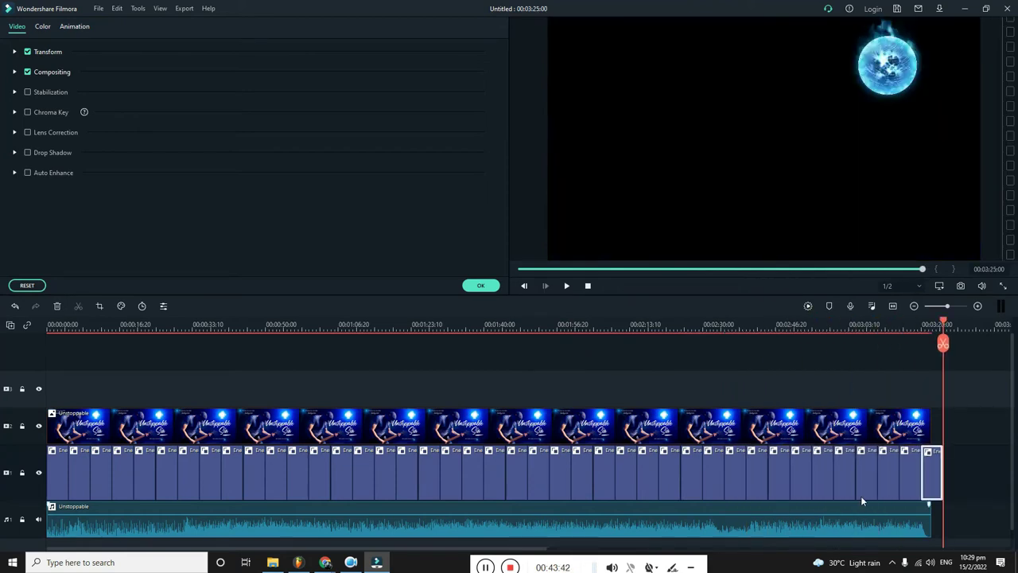
{"action": "left_click_drag", "start_coordinate": [940, 469], "coordinate": [935, 467]}
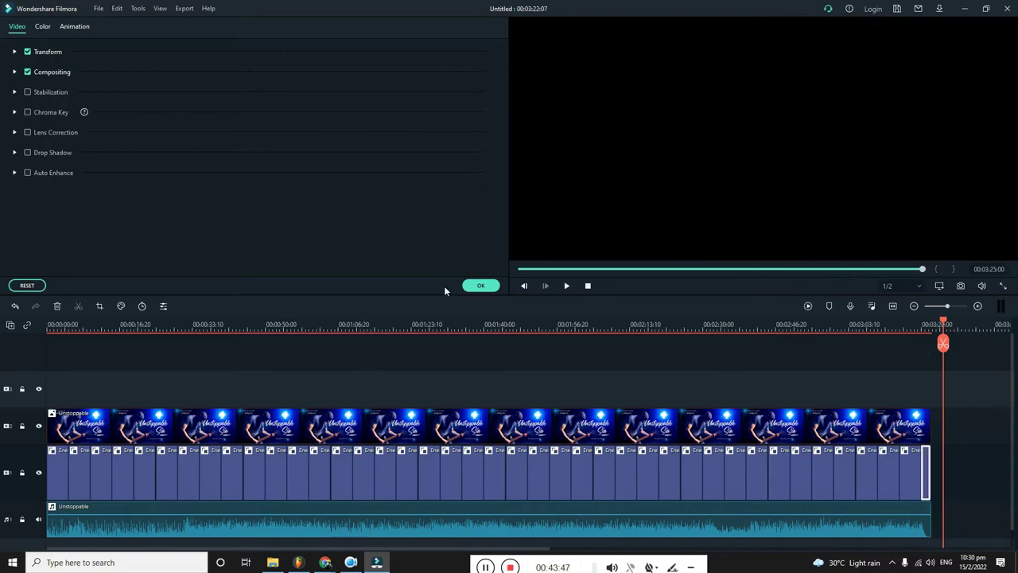
{"action": "left_click", "coordinate": [481, 285]}
Move all Energy Orb clips to video track 3 above the thumbnail and play the result from the beginning.
{"action": "key", "text": "space"}
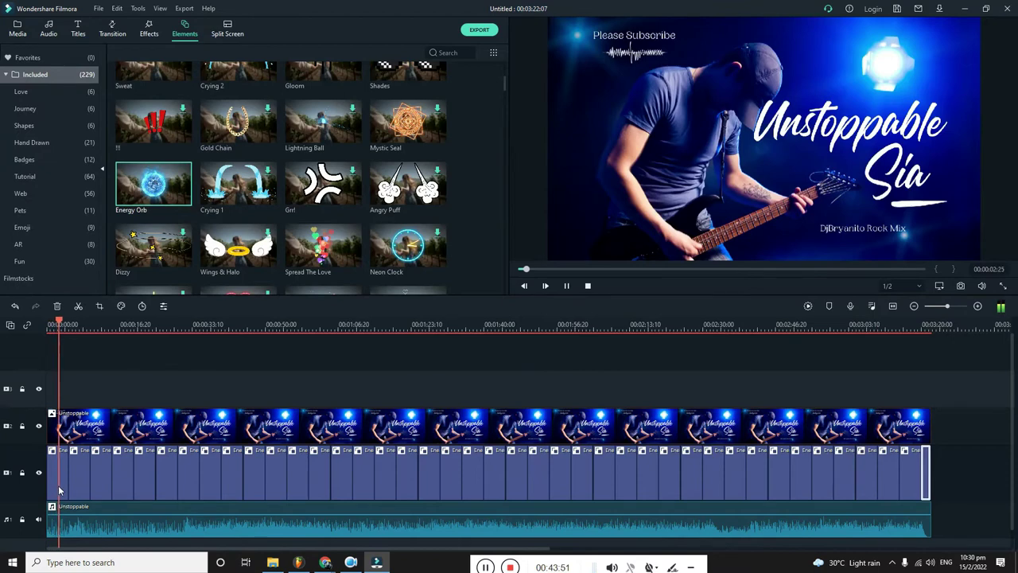
{"action": "left_click_drag", "start_coordinate": [955, 466], "coordinate": [51, 388]}
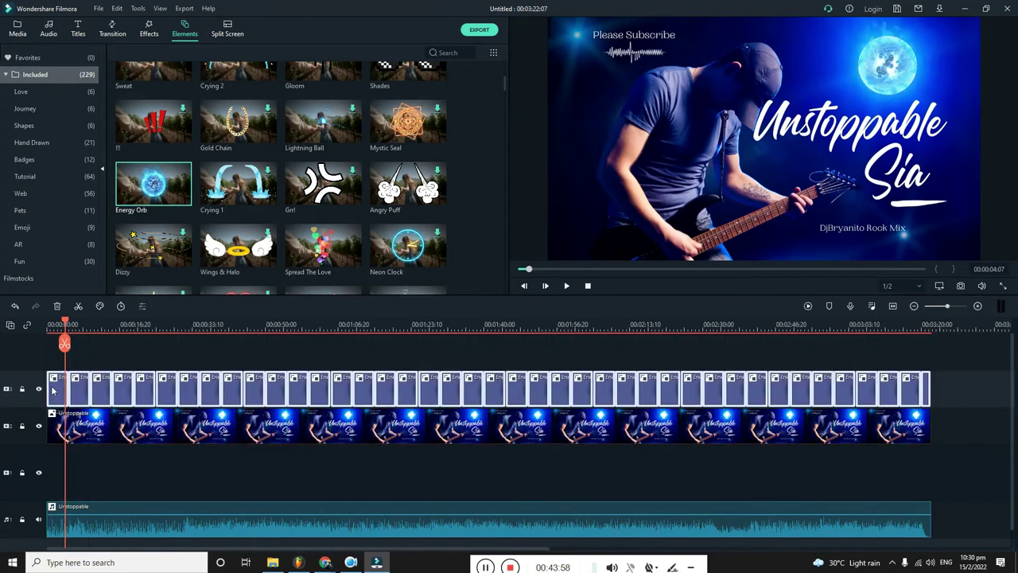
{"action": "left_click", "coordinate": [50, 325]}
{"action": "key", "text": "space"}
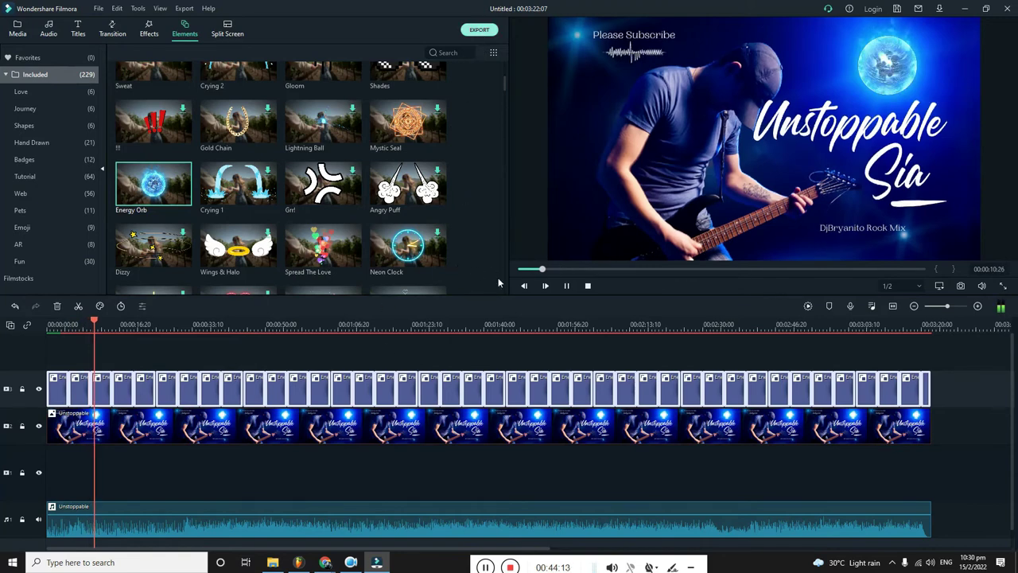
Export the project as a local MP4 video named Unstoppable Yt.
{"action": "key", "text": "ctrl+e"}
{"action": "key", "text": "BackSpace"}
{"action": "key", "text": "BackSpace"}
{"action": "key", "text": "BackSpace"}
{"action": "key", "text": "BackSpace"}
{"action": "key", "text": "BackSpace"}
{"action": "key", "text": "BackSpace"}
{"action": "key", "text": "BackSpace"}
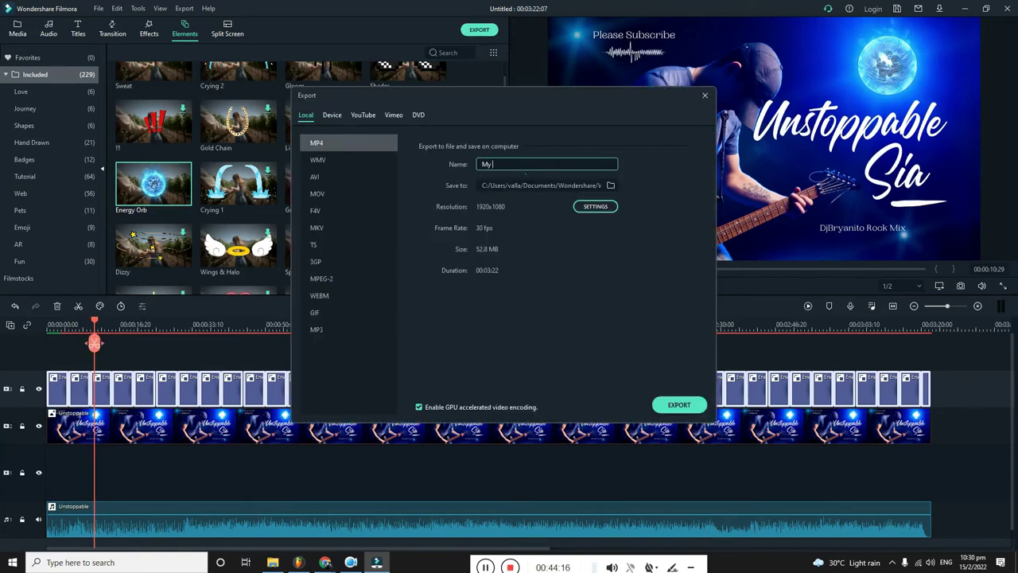
{"action": "type", "text": "Unstoppable Yt"}
{"action": "left_click", "coordinate": [677, 409]}
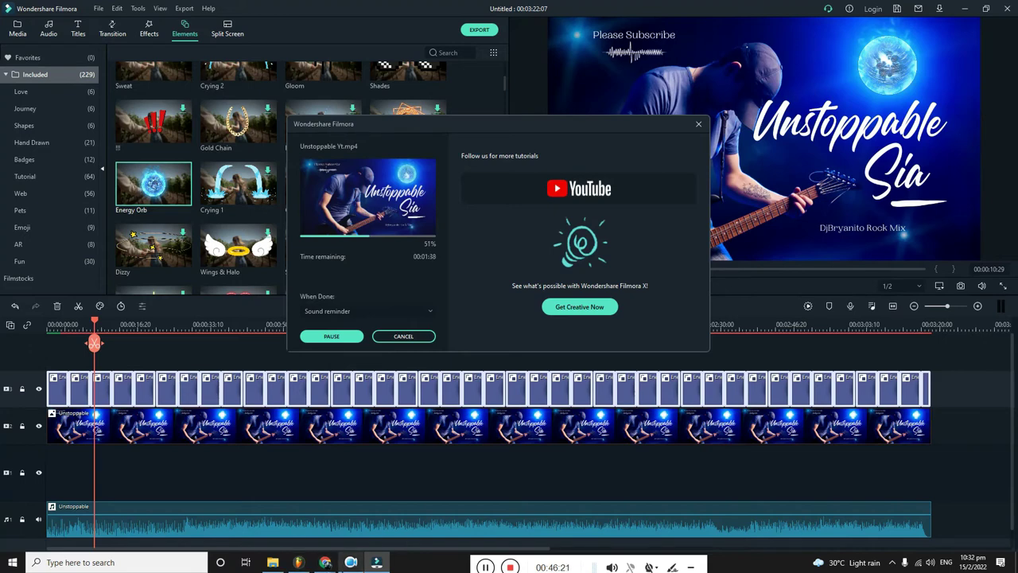
Switch to Chrome, open YouTube's video upload page and close the YouTube to Mp3 Converter page.
{"action": "mouse_move", "coordinate": [325, 562]}
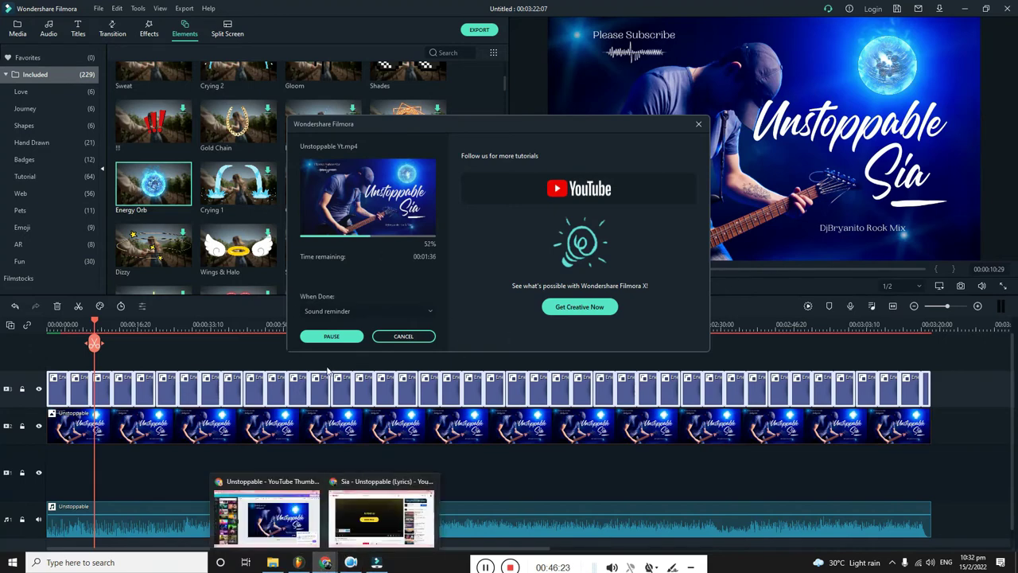
{"action": "left_click", "coordinate": [380, 521]}
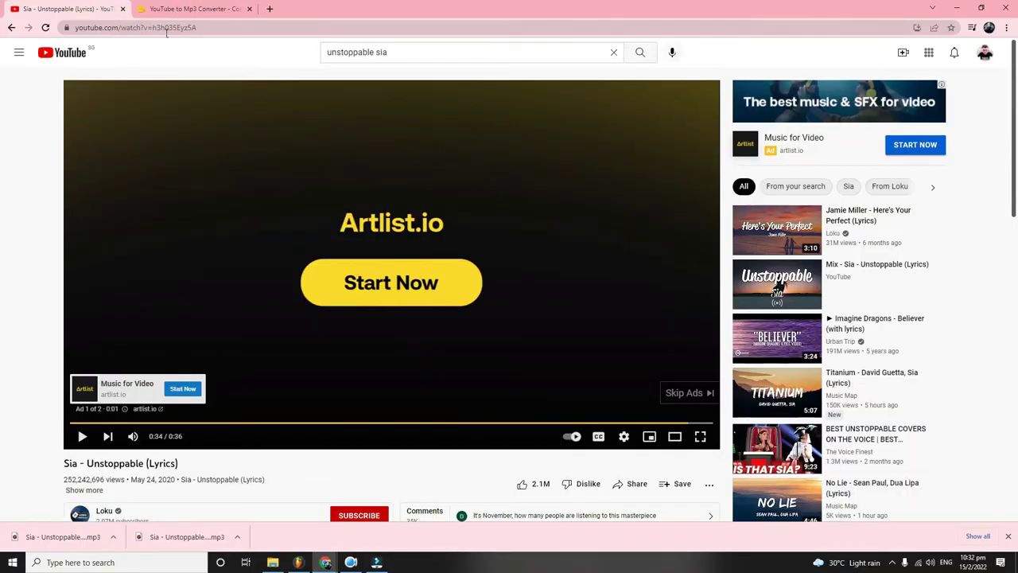
{"action": "left_click", "coordinate": [201, 8]}
{"action": "left_click", "coordinate": [67, 8]}
{"action": "left_click", "coordinate": [902, 51]}
{"action": "left_click", "coordinate": [921, 85]}
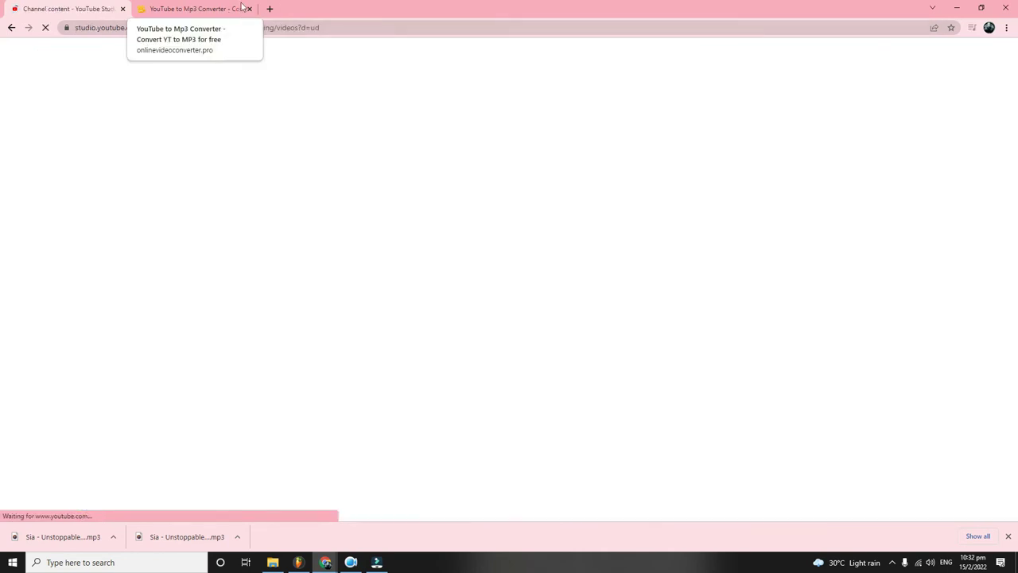
{"action": "left_click", "coordinate": [248, 8]}
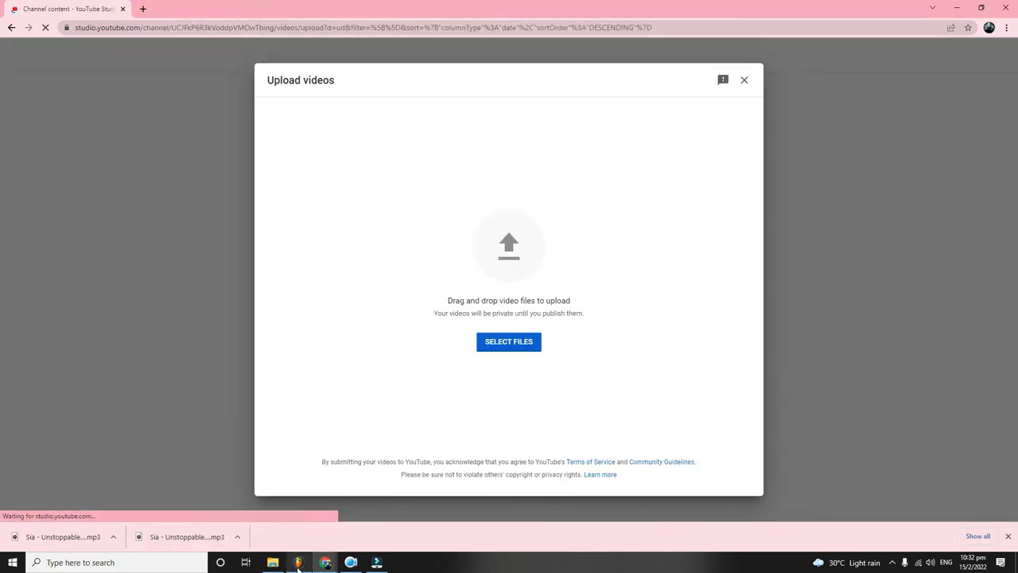
In the other Chrome window, sign out of the second YouTube account and close the Canva pages.
{"action": "mouse_move", "coordinate": [340, 562]}
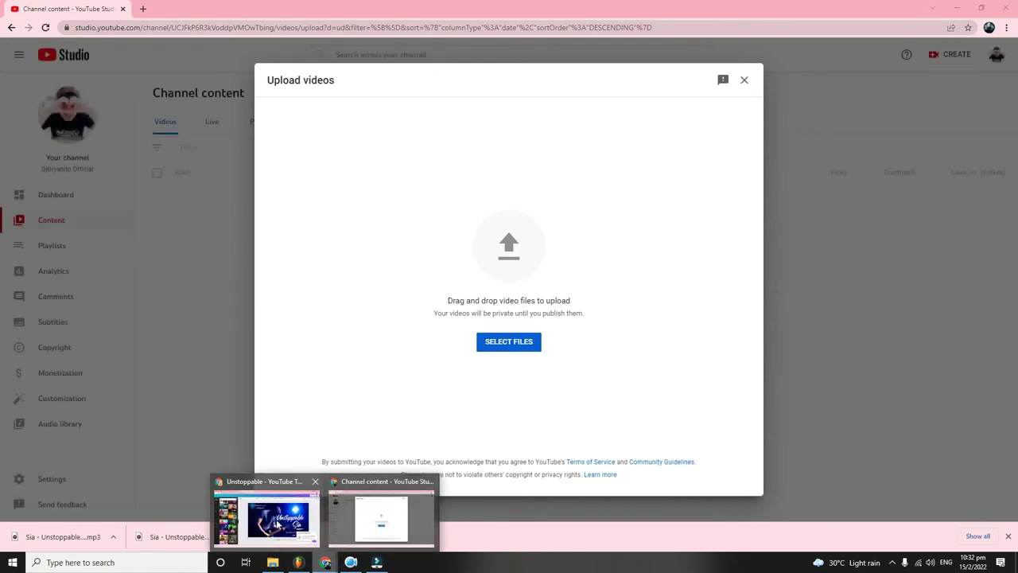
{"action": "left_click", "coordinate": [278, 525]}
{"action": "left_click", "coordinate": [70, 8]}
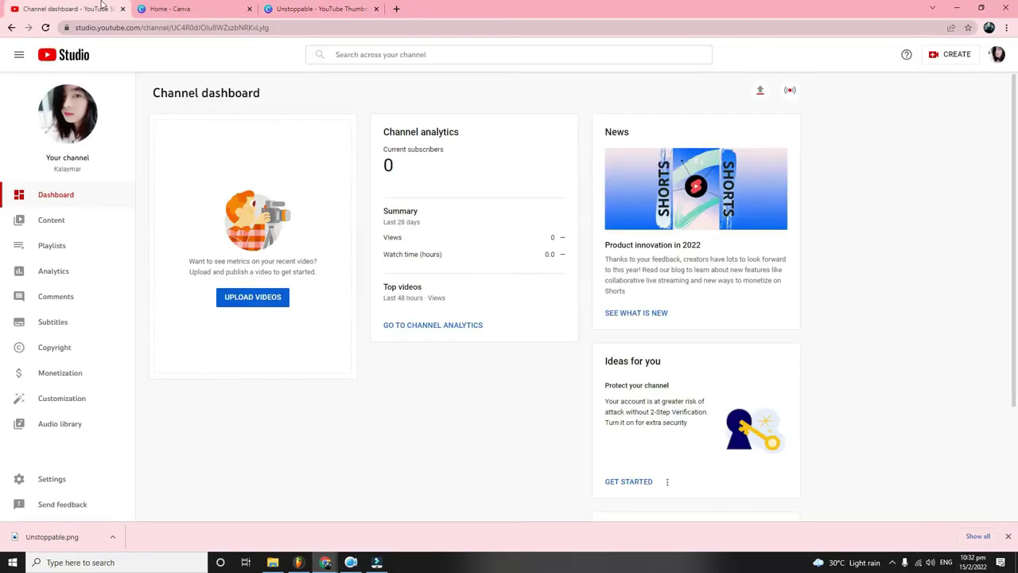
{"action": "left_click", "coordinate": [998, 57]}
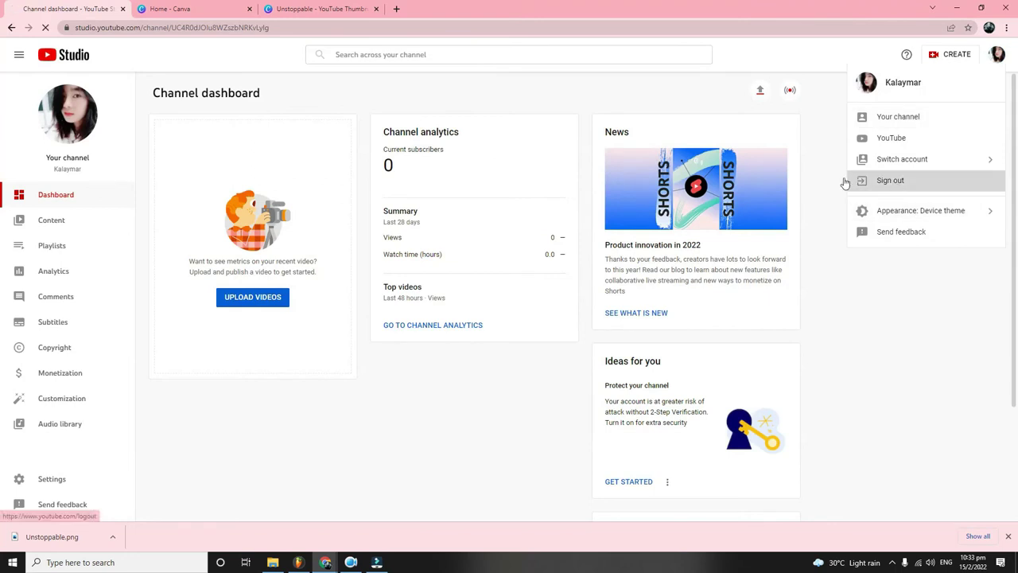
{"action": "left_click", "coordinate": [854, 179]}
{"action": "left_click", "coordinate": [376, 8]}
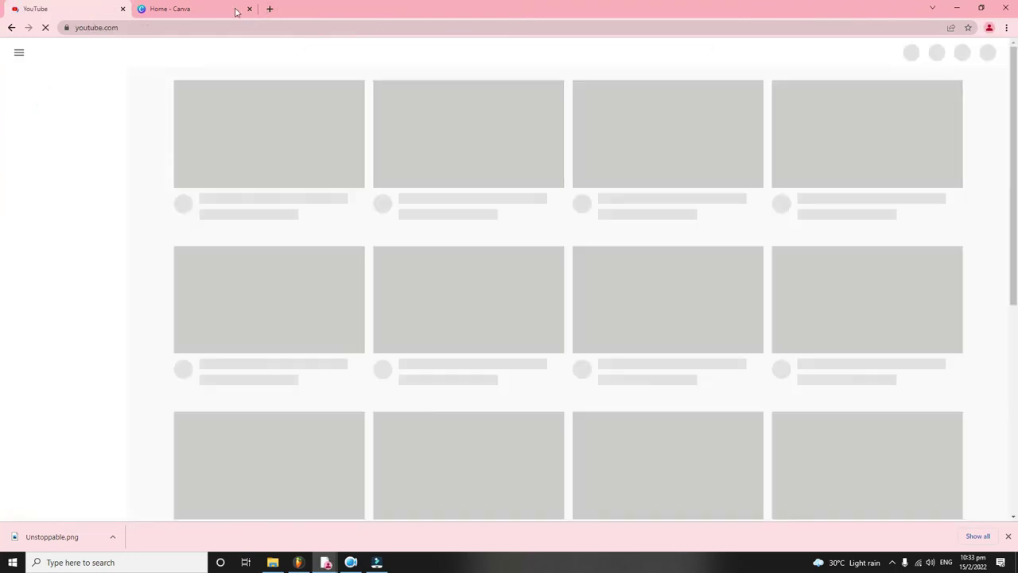
{"action": "left_click", "coordinate": [249, 9]}
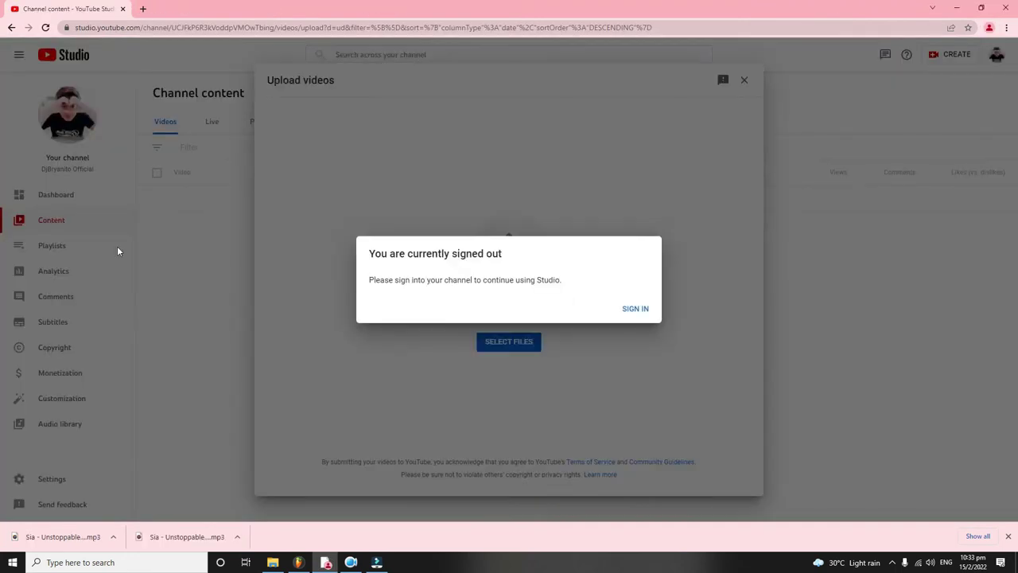
Try to sign back into YouTube Studio with the DJ channel's account, entering the account password.
{"action": "left_click", "coordinate": [640, 309]}
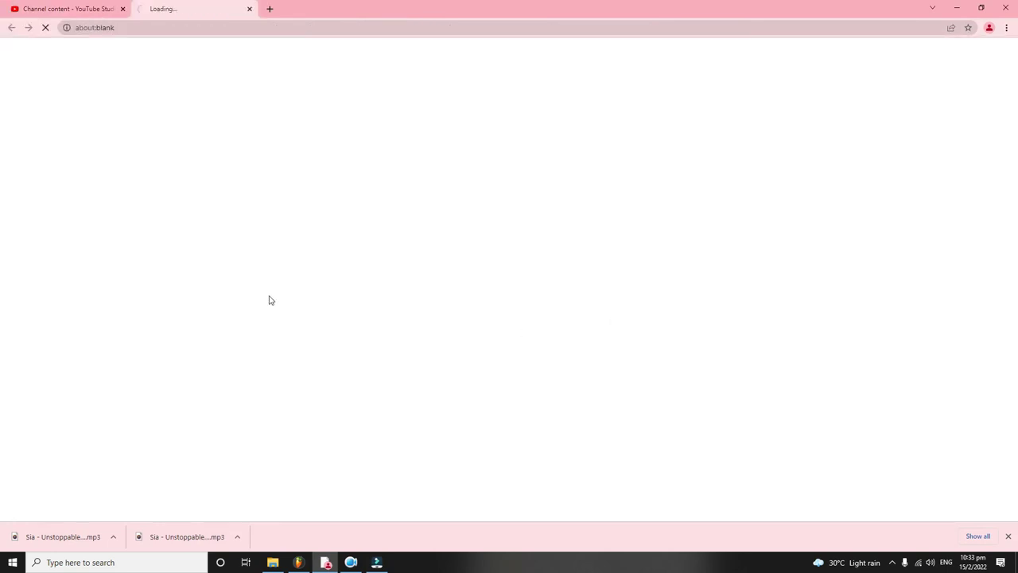
{"action": "left_click", "coordinate": [123, 8]}
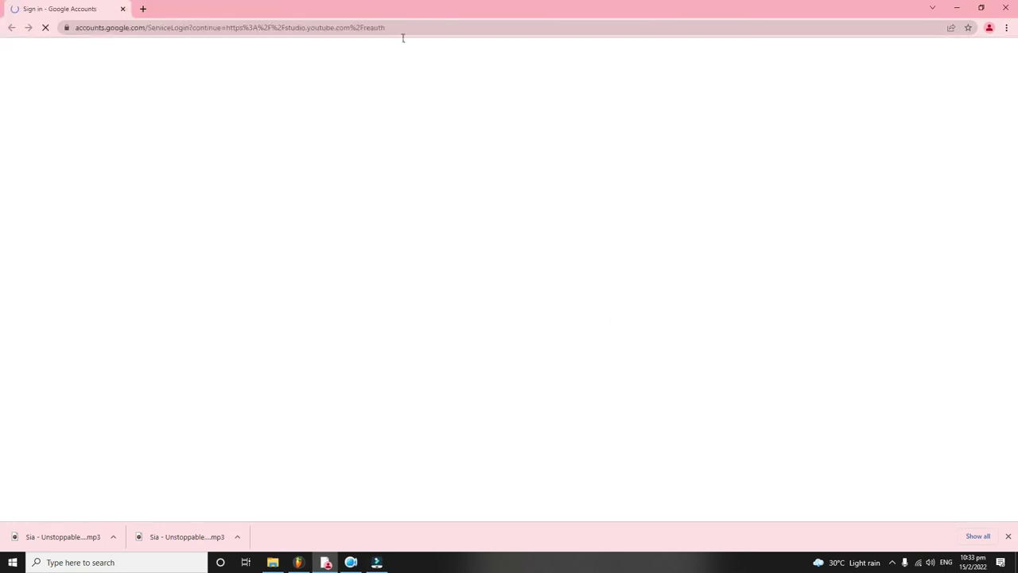
{"action": "left_click", "coordinate": [462, 231]}
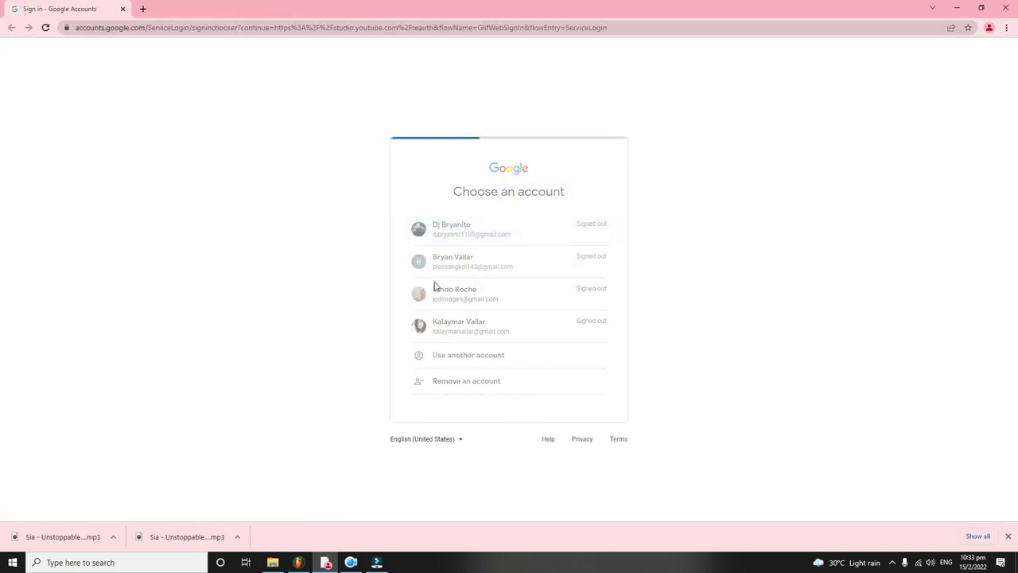
{"action": "type", "text": "*"}
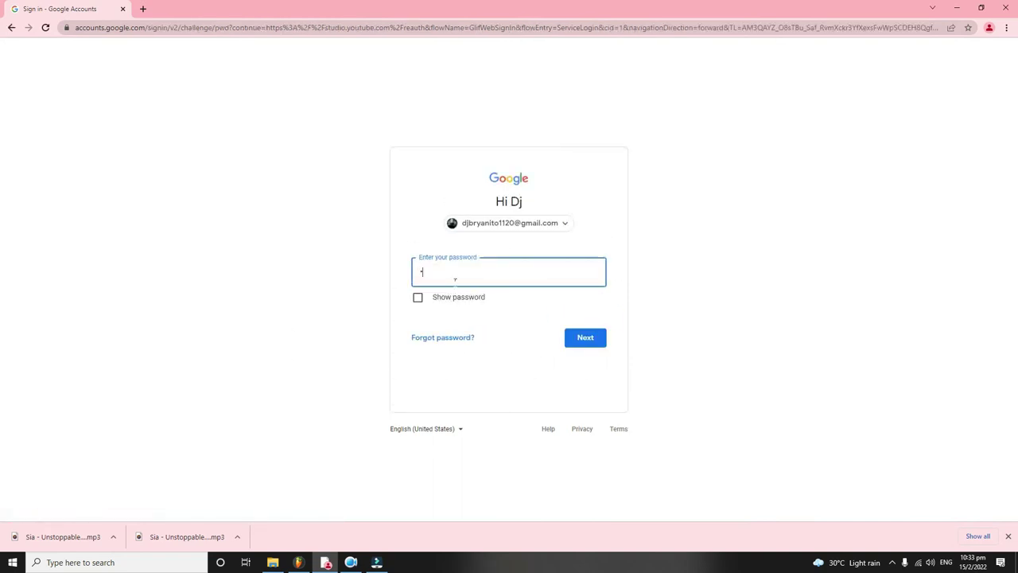
{"action": "type", "text": "*****"}
{"action": "key", "text": "Return"}
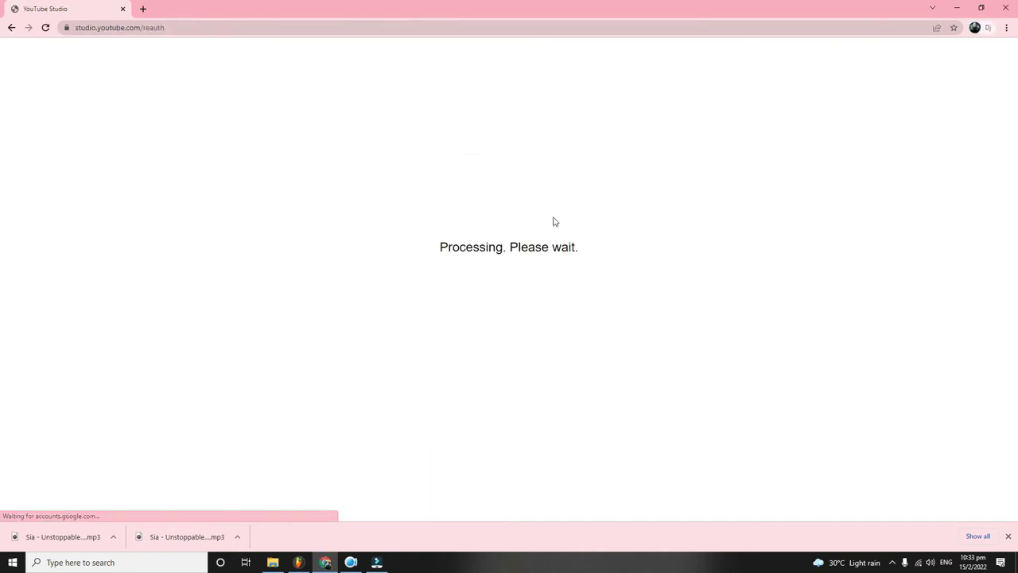
Dismiss Chrome's downloads bar, check the export progress in Filmora and close the YouTube Studio window.
{"action": "left_click", "coordinate": [1007, 536]}
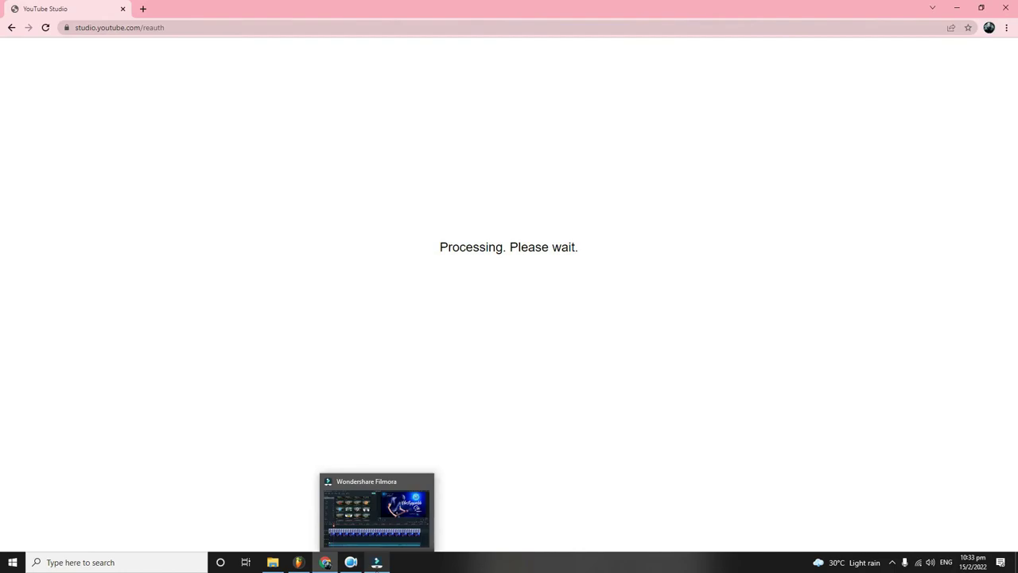
{"action": "left_click", "coordinate": [377, 562]}
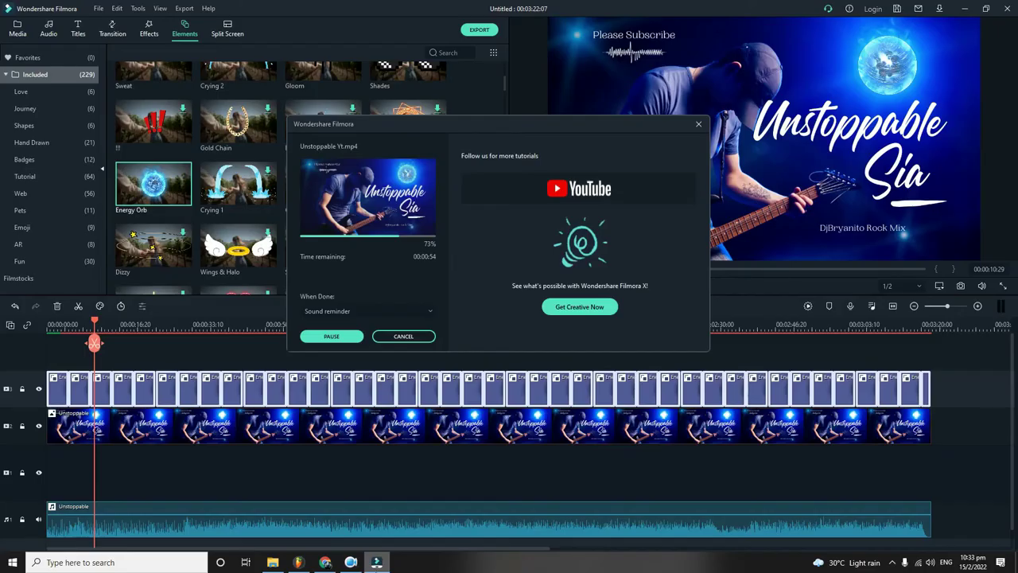
{"action": "left_click", "coordinate": [328, 563]}
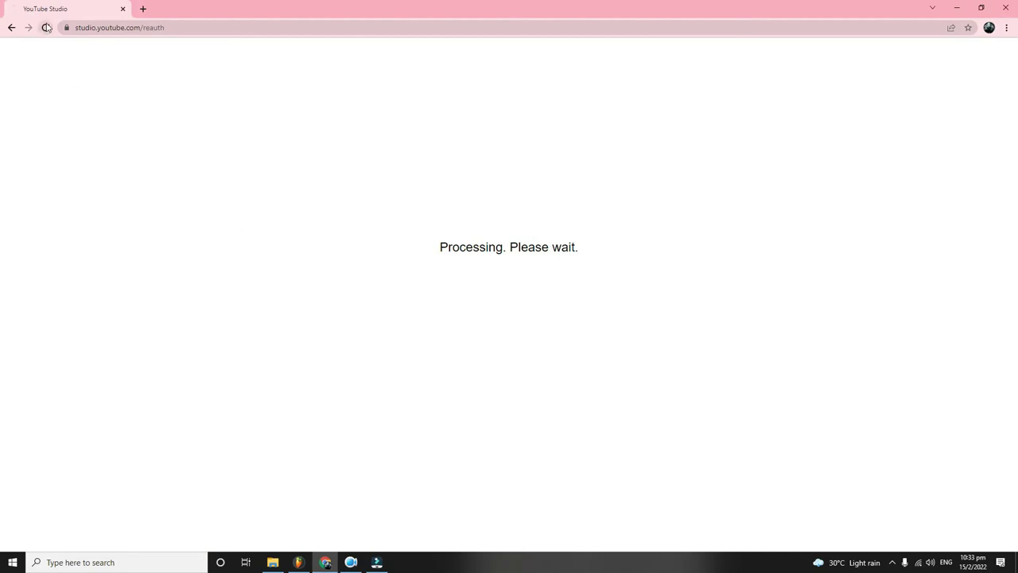
{"action": "left_click", "coordinate": [1006, 8]}
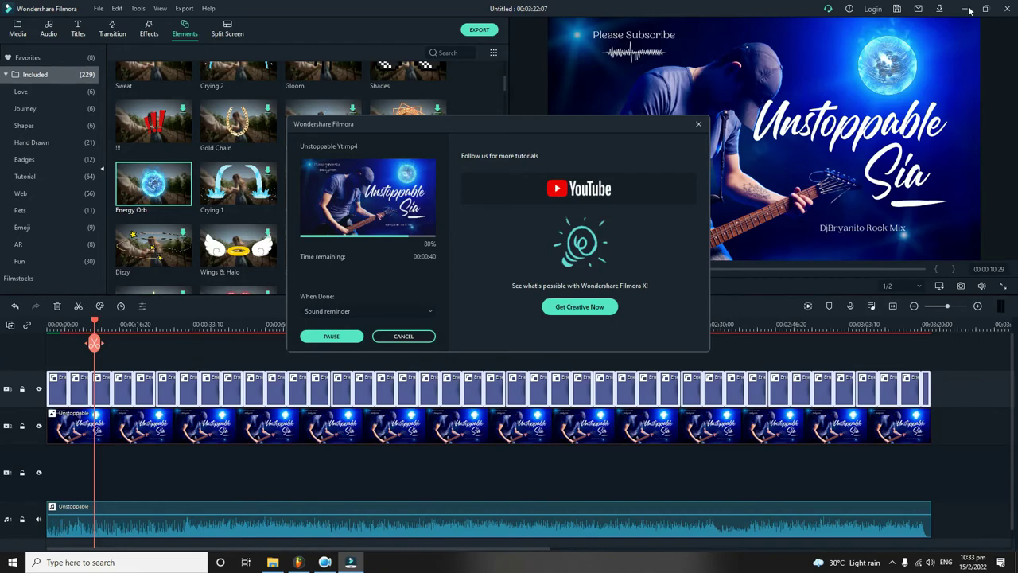
Launch Google Chrome again and open youtube.com in a maximized window.
{"action": "left_click", "coordinate": [123, 562]}
{"action": "type", "text": "gho"}
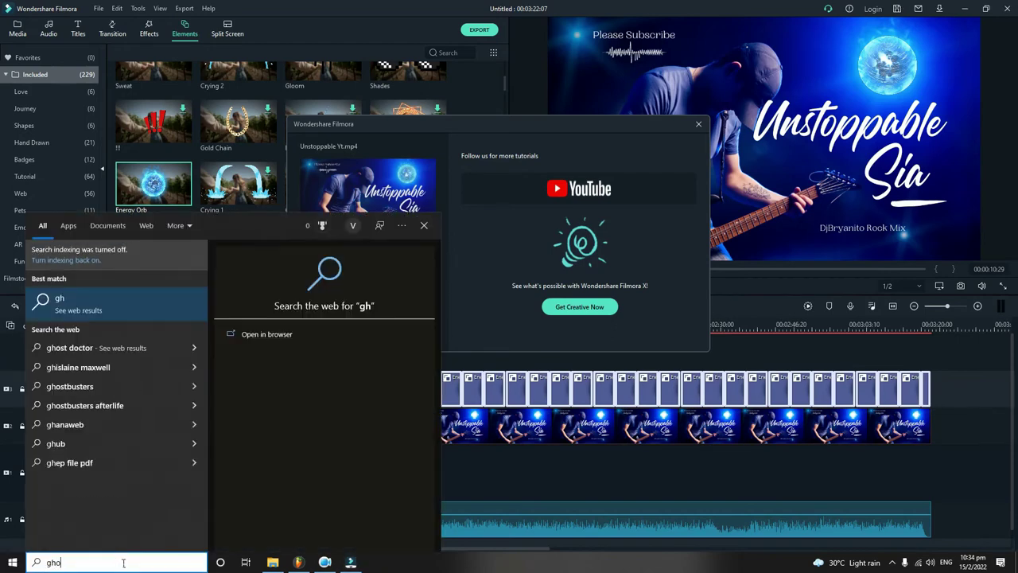
{"action": "type", "text": "o"}
{"action": "key", "text": "BackSpace"}
{"action": "key", "text": "BackSpace"}
{"action": "key", "text": "BackSpace"}
{"action": "type", "text": "oog"}
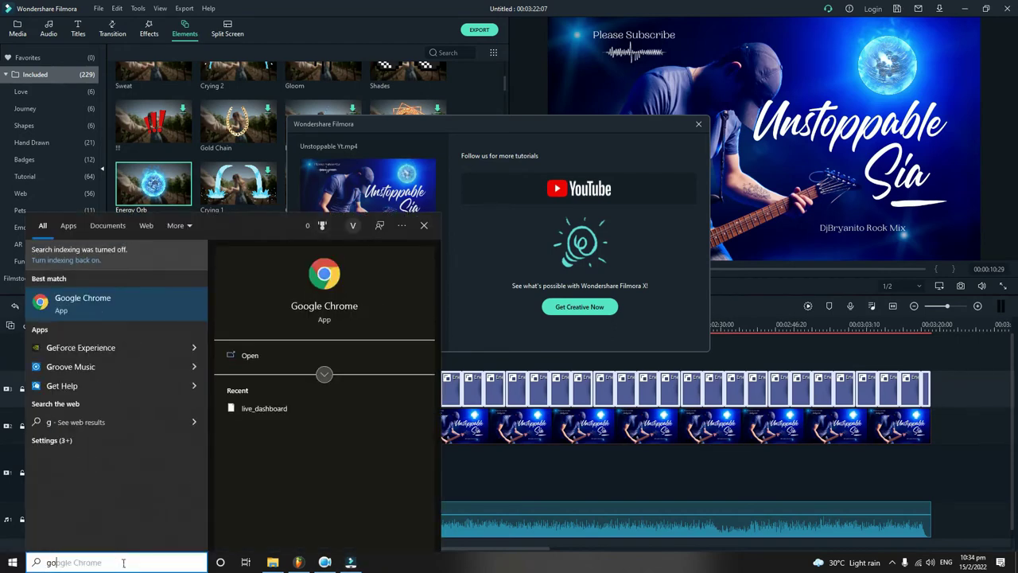
{"action": "key", "text": "Return"}
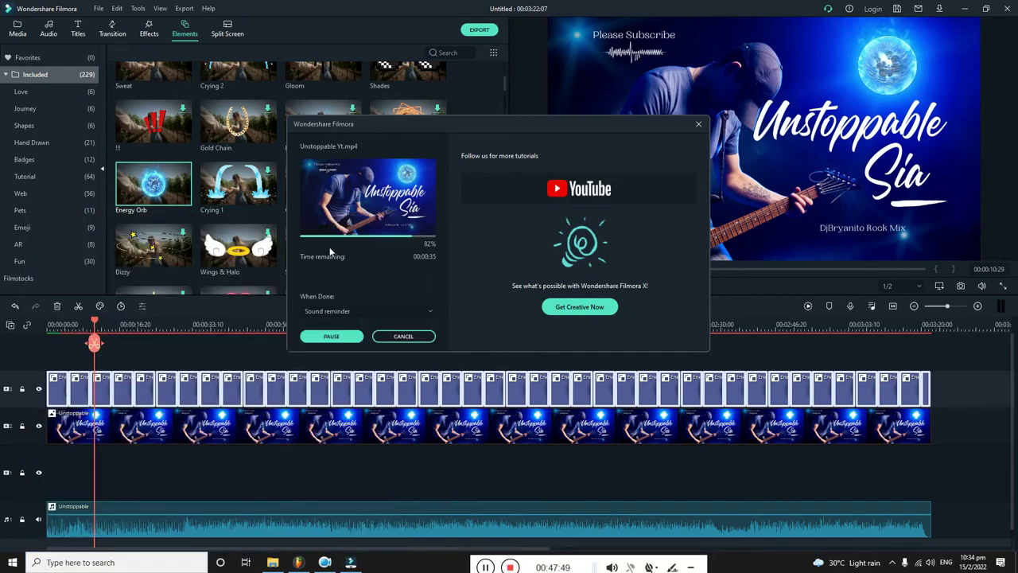
{"action": "left_click", "coordinate": [366, 222]}
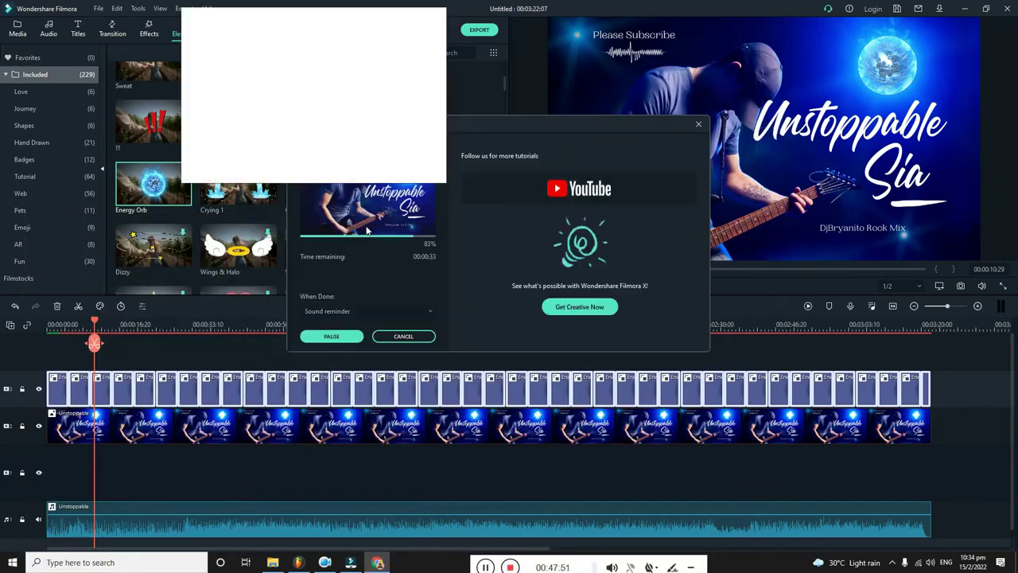
{"action": "type", "text": "youtube.com"}
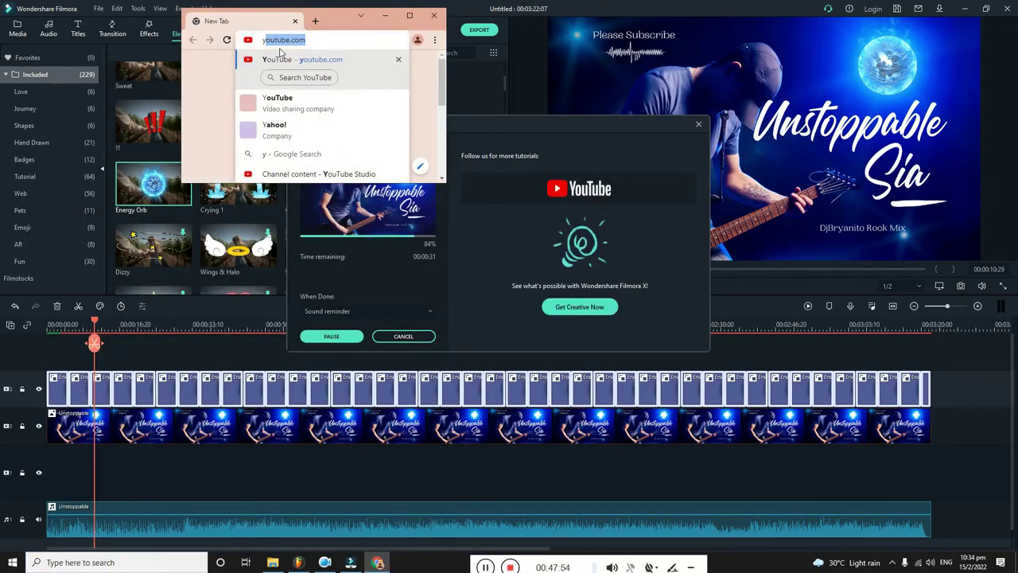
{"action": "key", "text": "Return"}
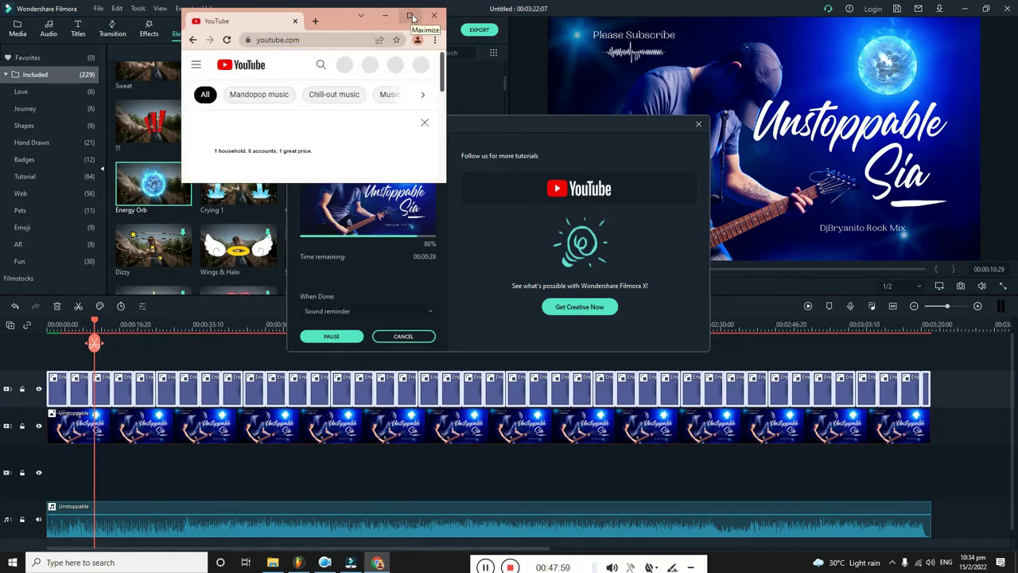
{"action": "left_click", "coordinate": [411, 16]}
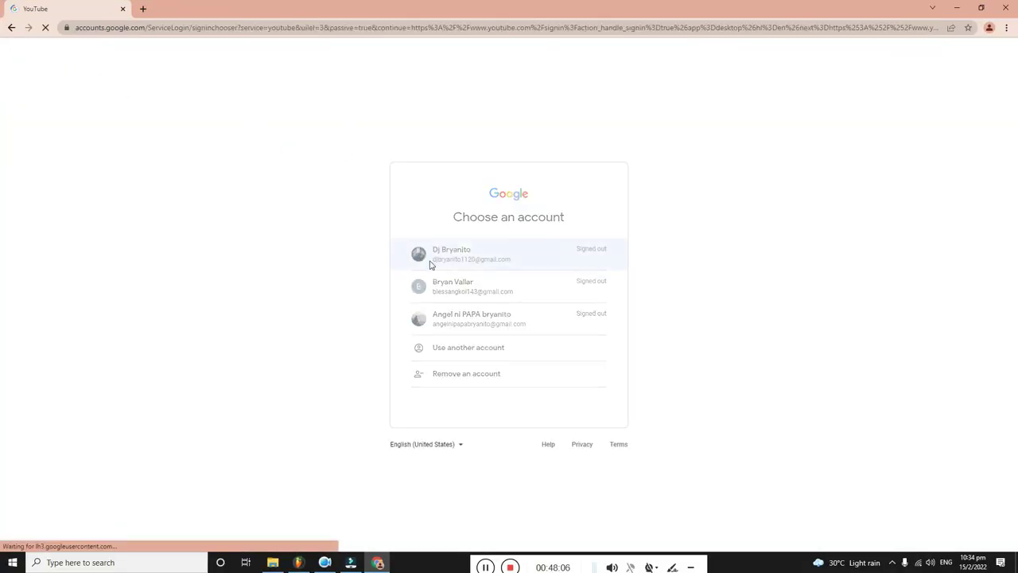
Sign in to YouTube with the DJ channel's account by entering its password, and decline switching to the existing Chrome profile.
{"action": "left_click", "coordinate": [431, 254]}
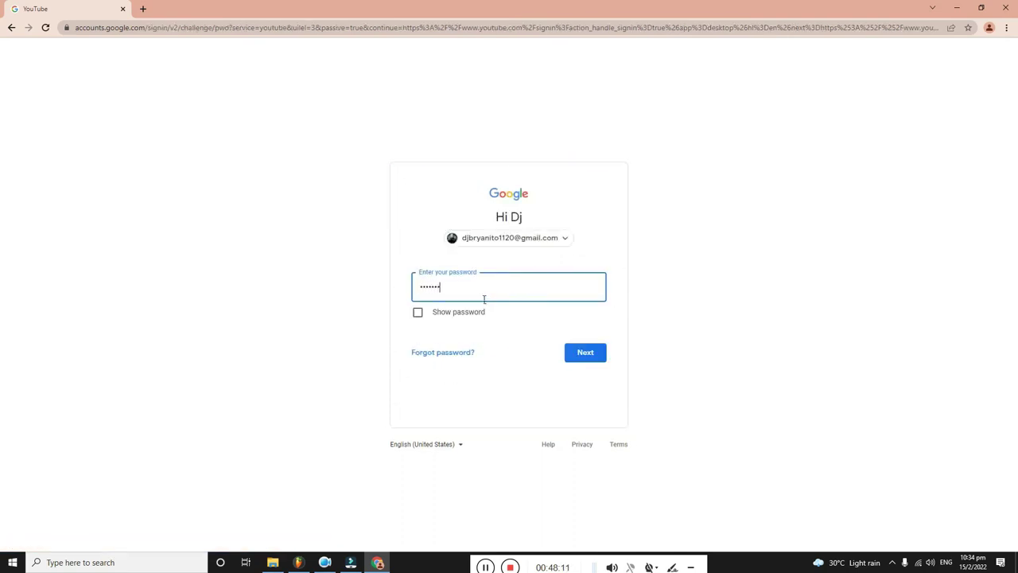
{"action": "key", "text": "Return"}
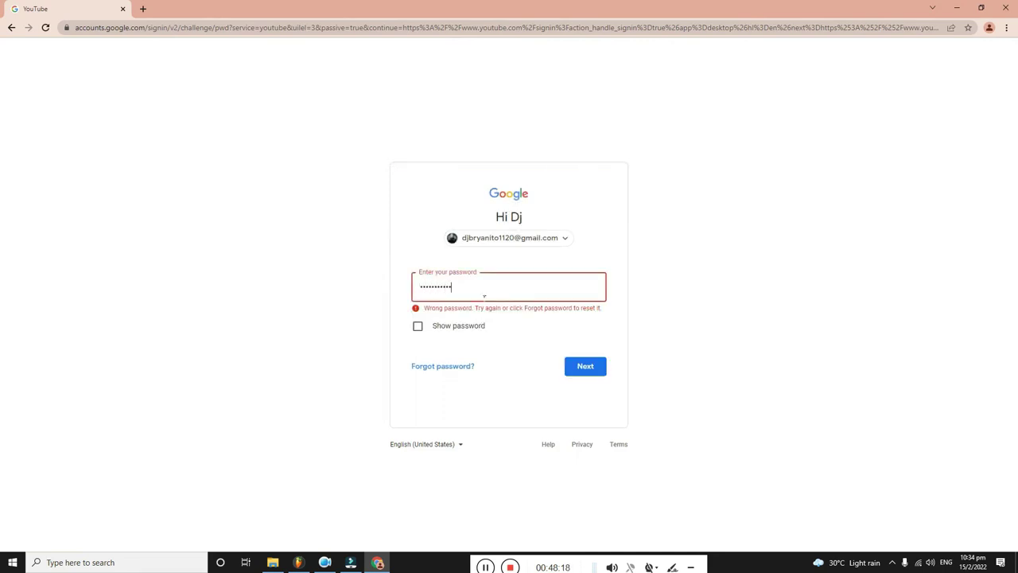
{"action": "key", "text": "Return"}
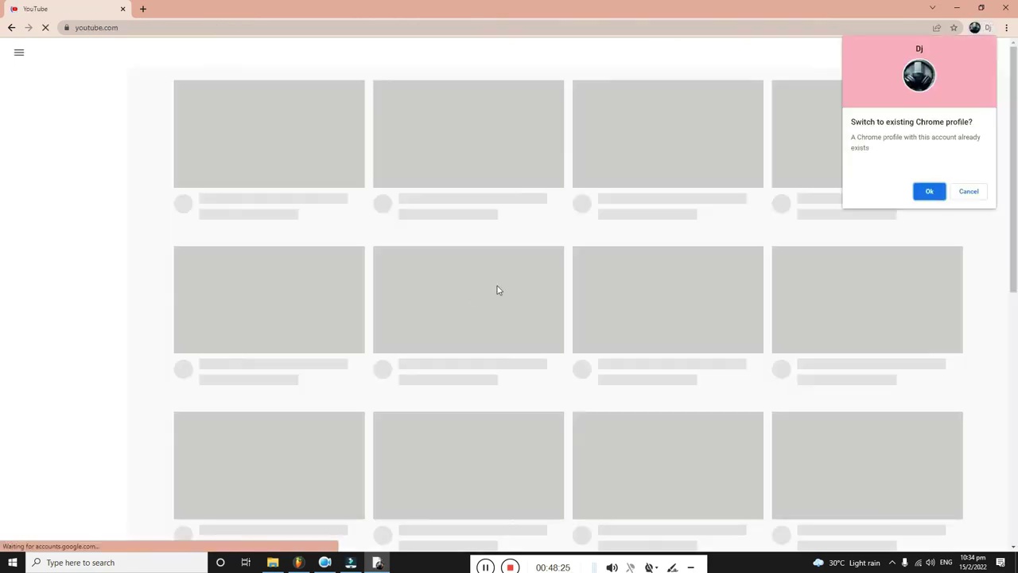
{"action": "left_click", "coordinate": [966, 190]}
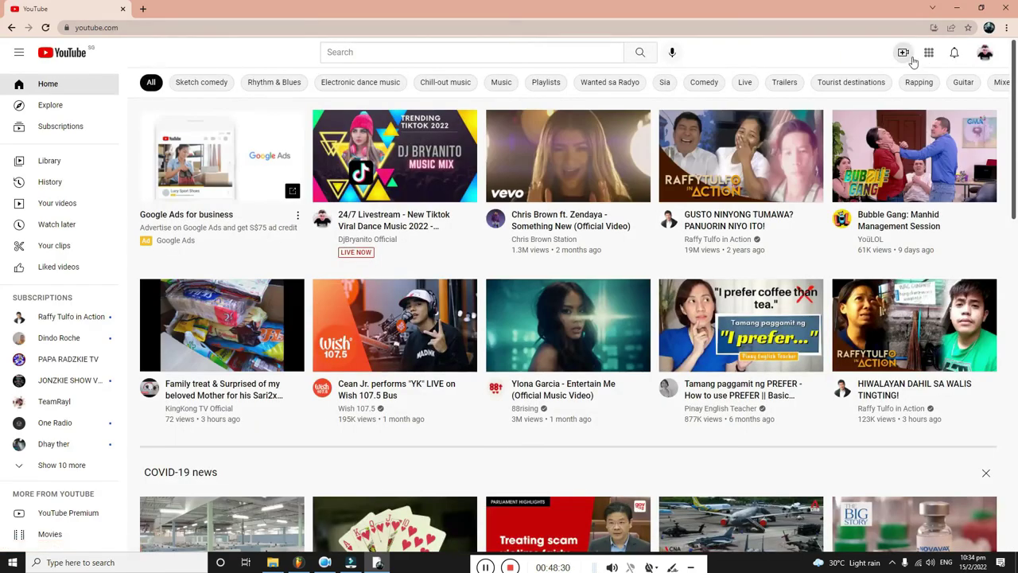
Open YouTube's video upload page, switch back to Filmora and close the export dialog.
{"action": "left_click", "coordinate": [903, 52]}
{"action": "left_click", "coordinate": [925, 77]}
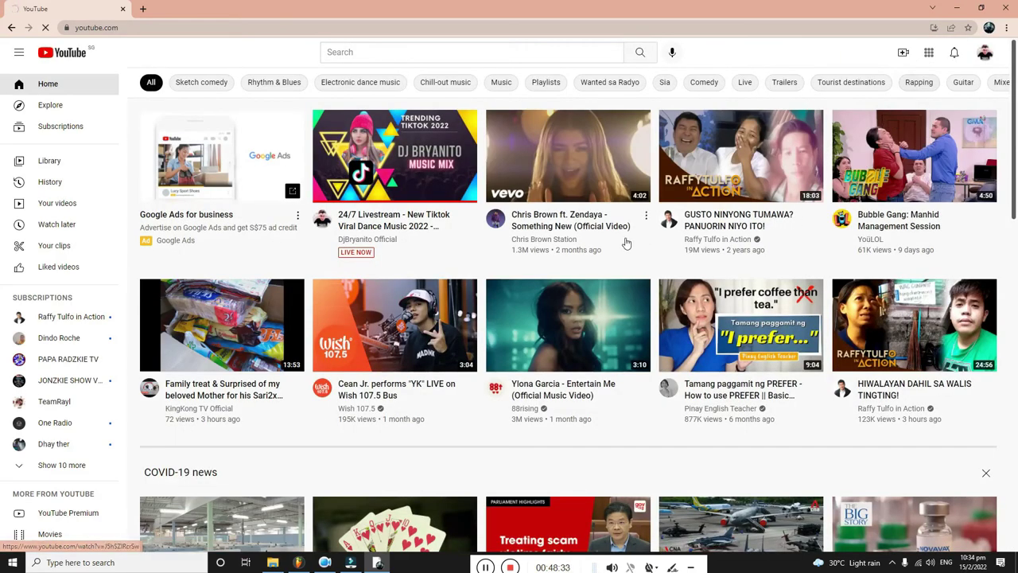
{"action": "mouse_move", "coordinate": [377, 565]}
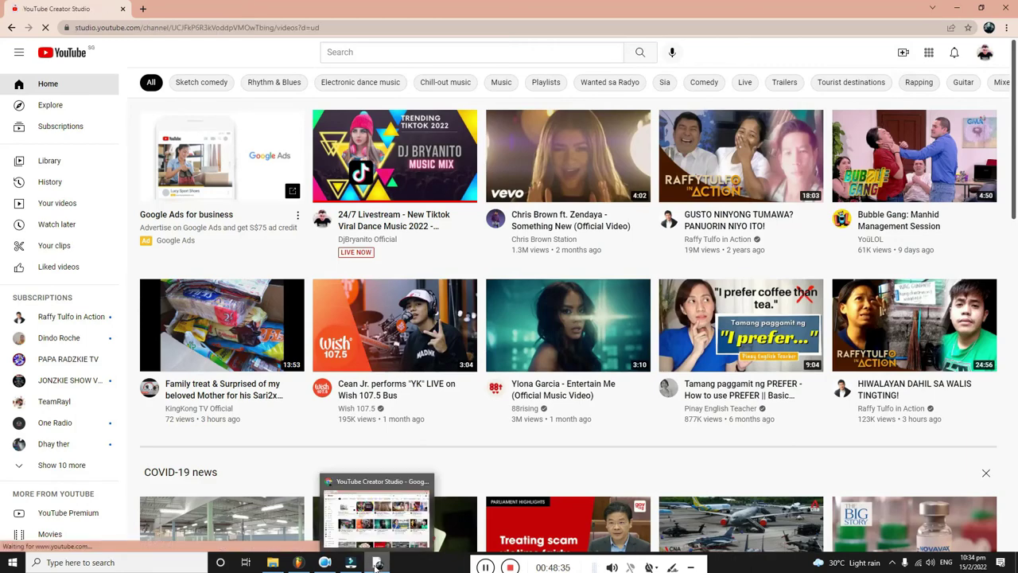
{"action": "left_click", "coordinate": [351, 562]}
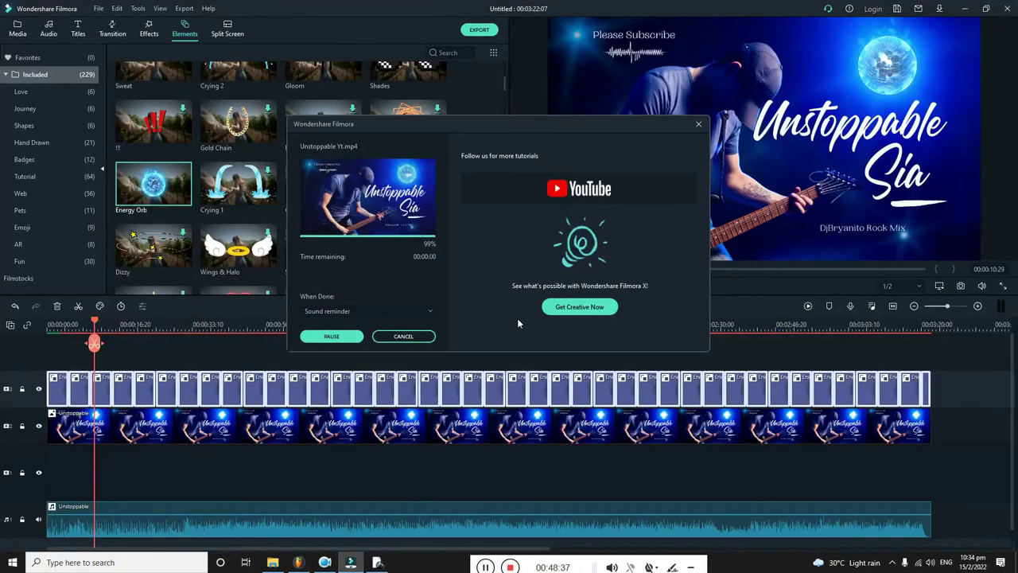
{"action": "left_click", "coordinate": [330, 336]}
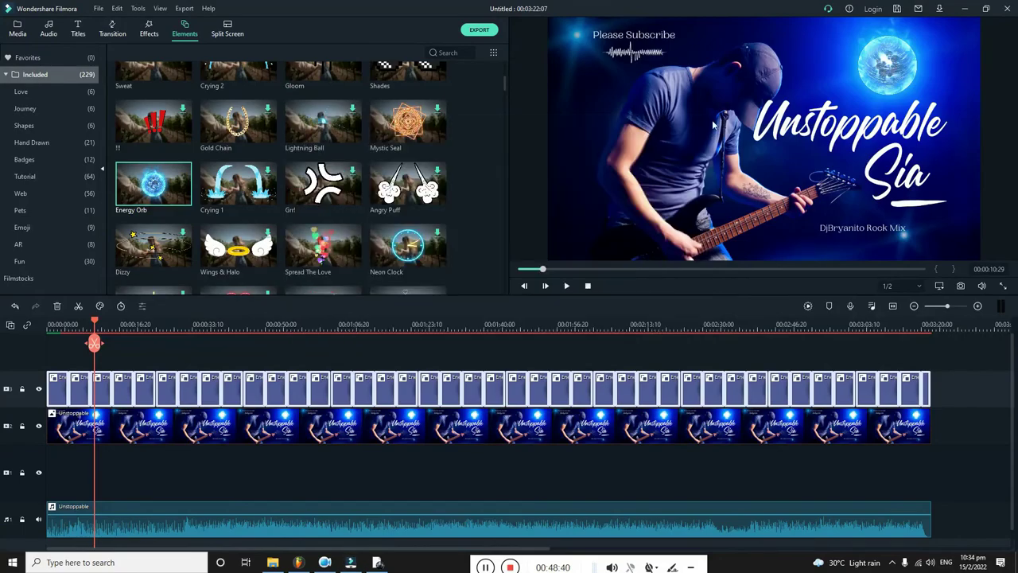
Switch back to YouTube Studio and upload the "Unstoppable Yt" video from Filmora's Output folder.
{"action": "left_click", "coordinate": [965, 8]}
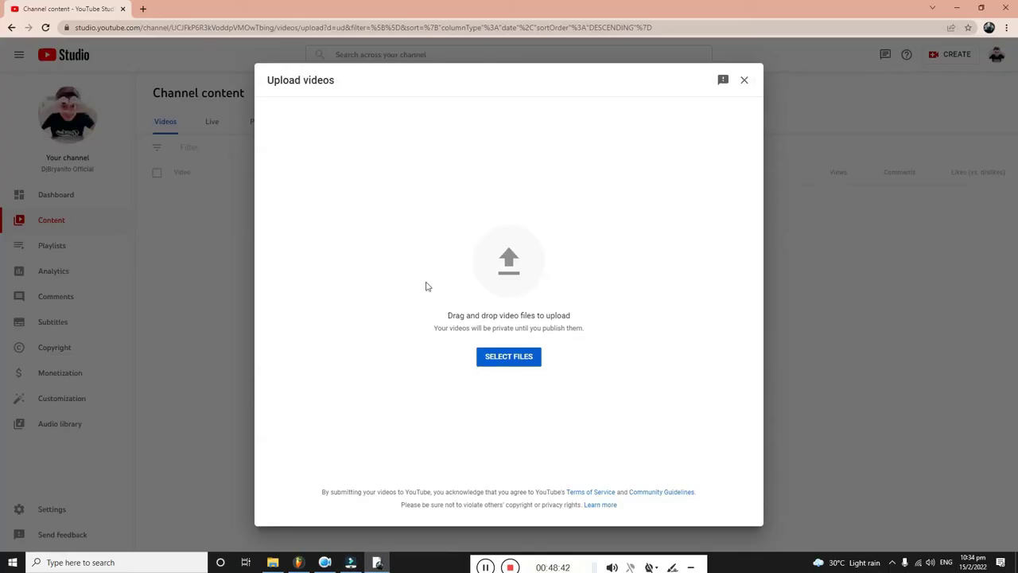
{"action": "left_click", "coordinate": [507, 356]}
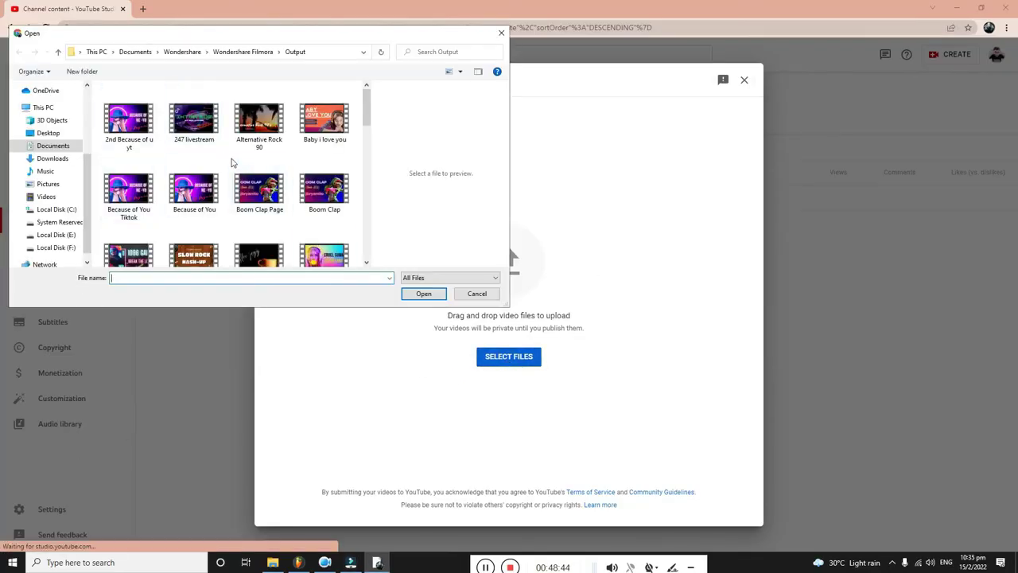
{"action": "scroll", "coordinate": [318, 196], "scroll_direction": "down", "scroll_amount": 5}
{"action": "scroll", "coordinate": [294, 207], "scroll_direction": "down", "scroll_amount": 5}
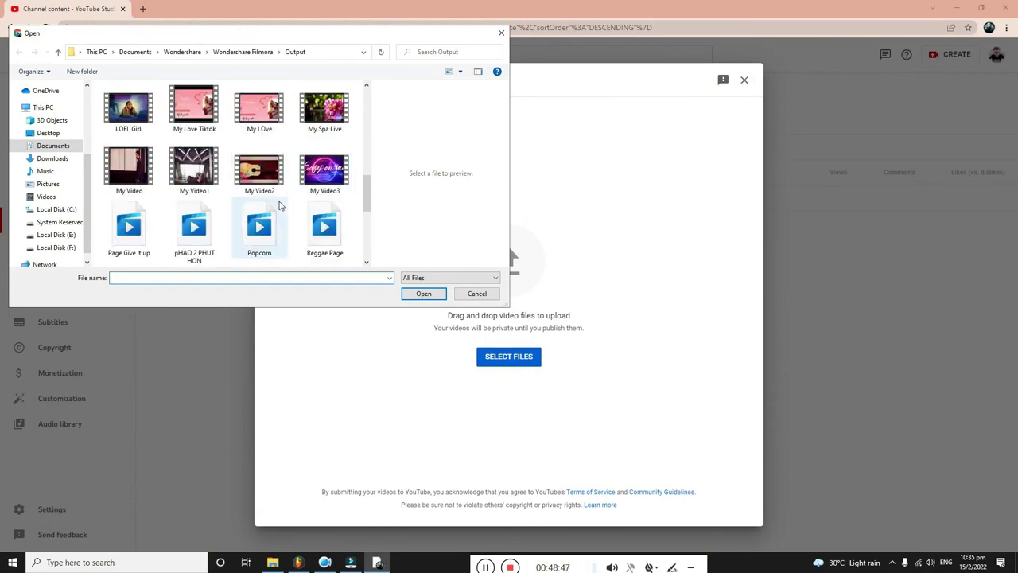
{"action": "left_click", "coordinate": [117, 230]}
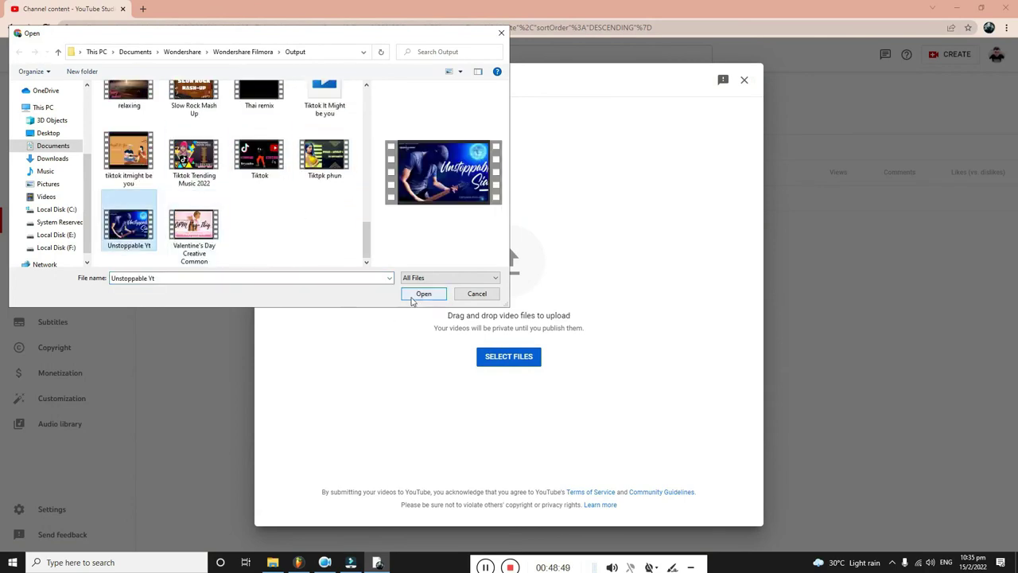
{"action": "left_click", "coordinate": [421, 294]}
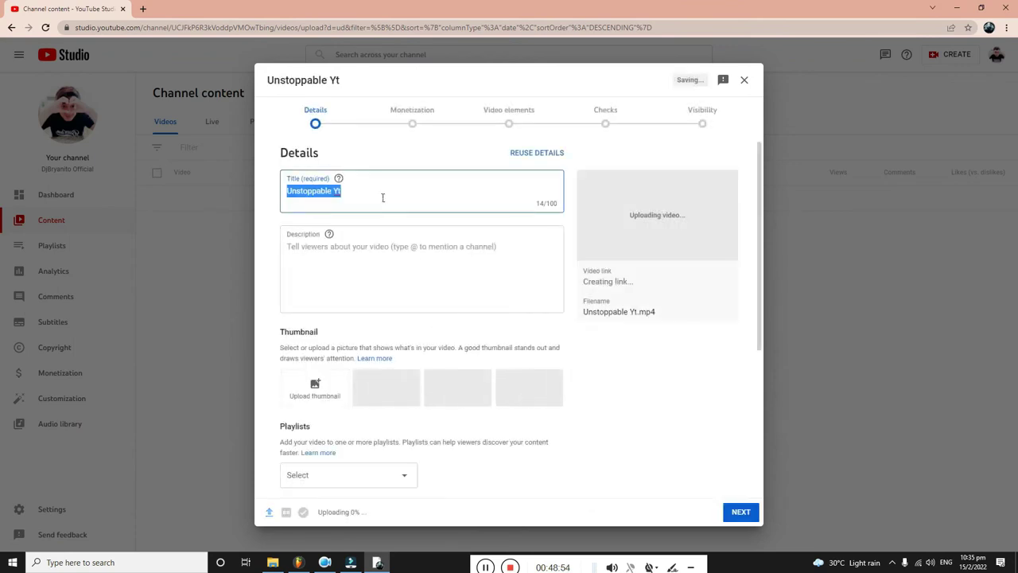
Replace the video's default title with "Sia - unstoppable".
{"action": "left_click", "coordinate": [383, 197]}
{"action": "key", "text": "BackSpace"}
{"action": "key", "text": "BackSpace"}
{"action": "key", "text": "BackSpace"}
{"action": "key", "text": "BackSpace"}
{"action": "key", "text": "BackSpace"}
{"action": "key", "text": "BackSpace"}
{"action": "key", "text": "BackSpace"}
{"action": "key", "text": "BackSpace"}
{"action": "key", "text": "BackSpace"}
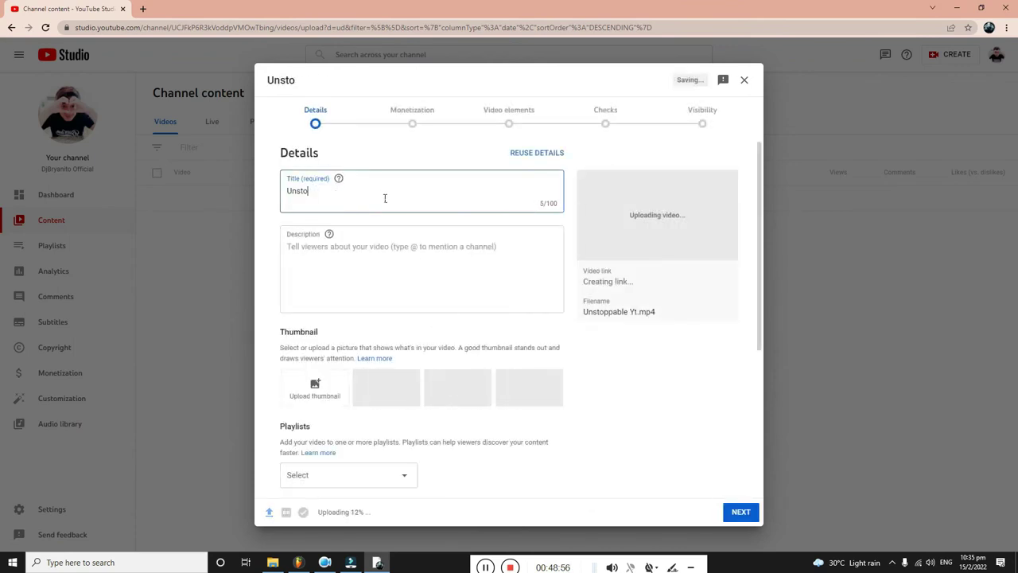
{"action": "key", "text": "BackSpace"}
{"action": "key", "text": "BackSpace"}
{"action": "key", "text": "BackSpace"}
{"action": "key", "text": "BackSpace"}
{"action": "key", "text": "BackSpace"}
{"action": "type", "text": "Sia"}
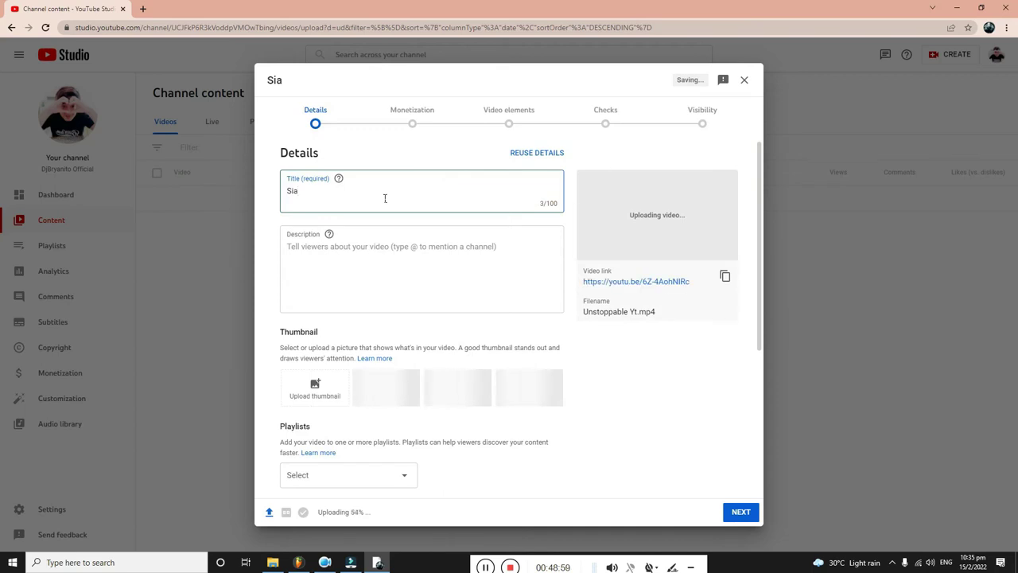
{"action": "type", "text": " - u"}
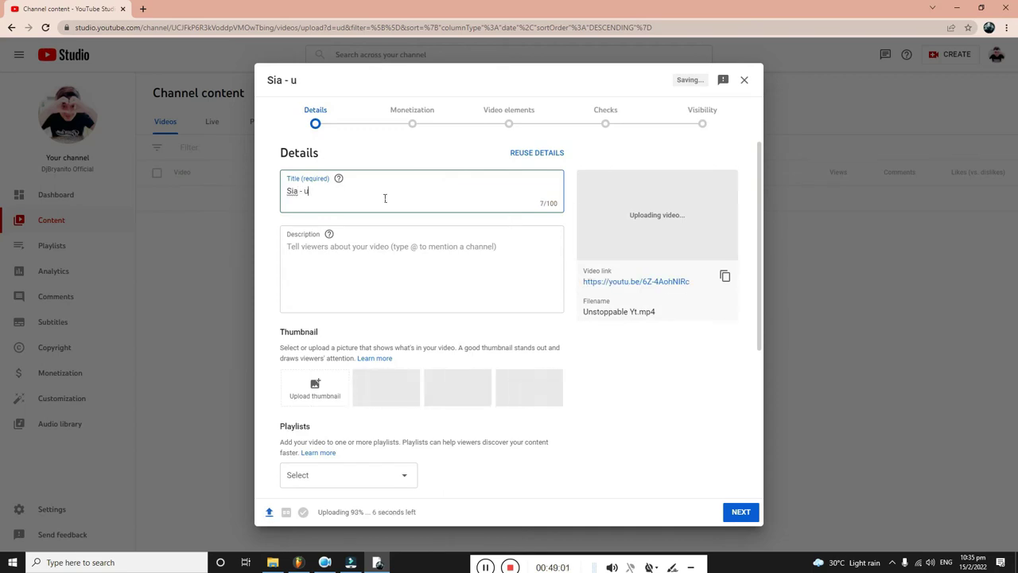
{"action": "type", "text": "nstoppable"}
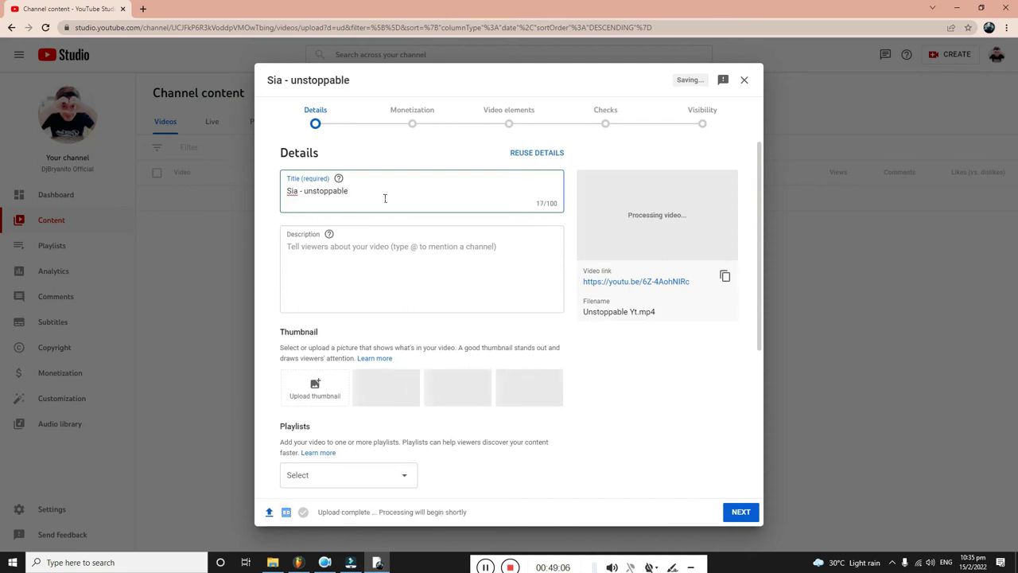
Capitalize the song name in the video title so it reads "Sia - Unstoppable".
{"action": "key", "text": "Left"}
{"action": "key", "text": "Left"}
{"action": "key", "text": "Left"}
{"action": "key", "text": "Left"}
{"action": "key", "text": "Left"}
{"action": "key", "text": "Left"}
{"action": "key", "text": "Left"}
{"action": "key", "text": "BackSpace"}
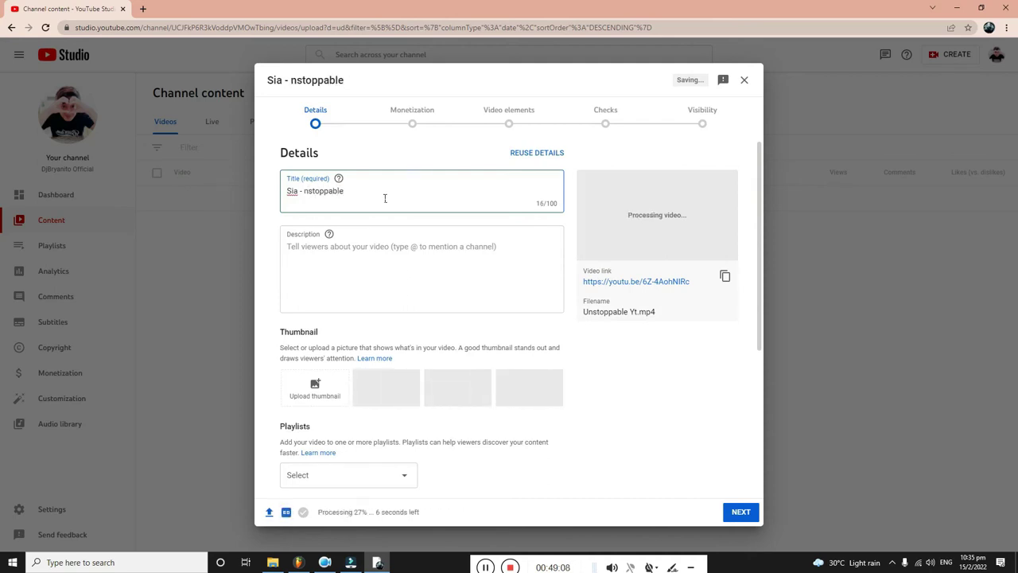
{"action": "type", "text": "u"}
{"action": "key", "text": "BackSpace"}
{"action": "key", "text": "Delete"}
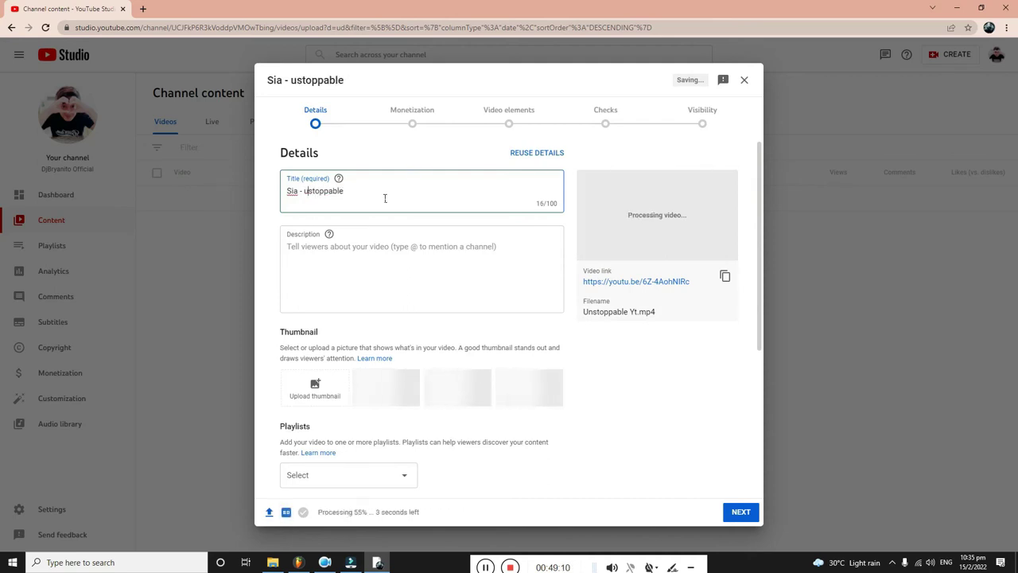
{"action": "type", "text": "U"}
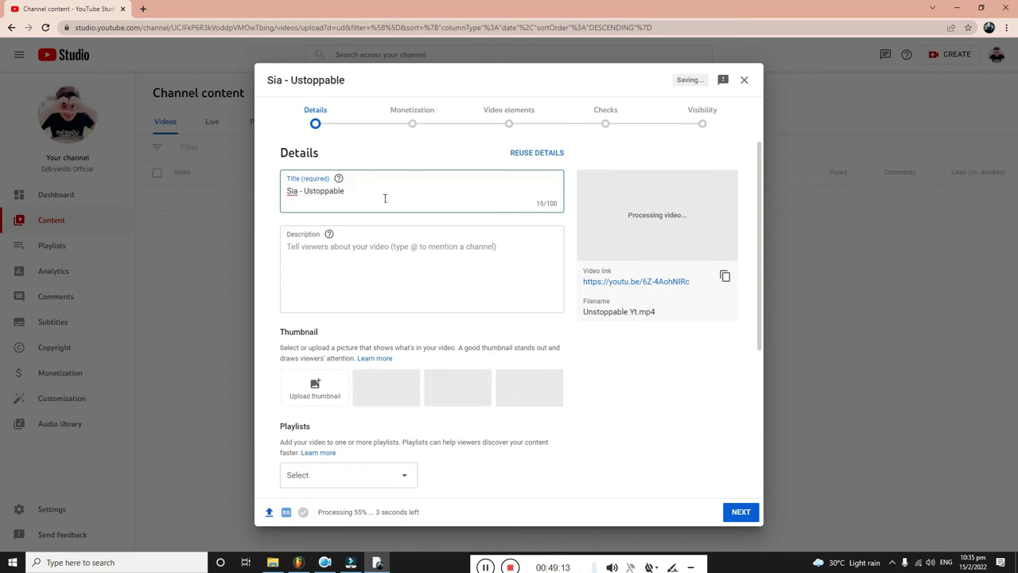
{"action": "type", "text": "n"}
{"action": "key", "text": "Right"}
{"action": "key", "text": "Right"}
{"action": "key", "text": "Right"}
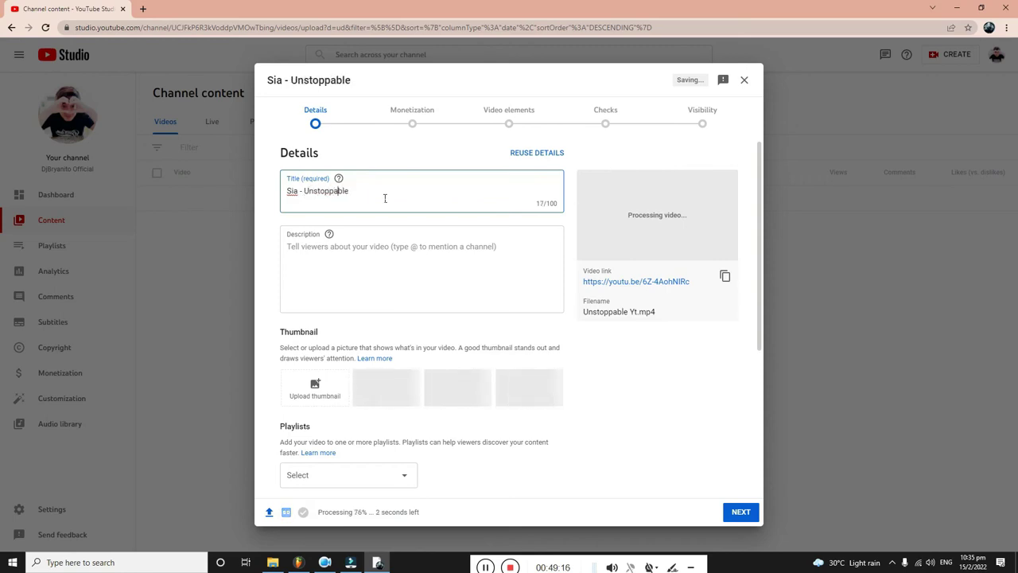
{"action": "key", "text": "Right"}
{"action": "key", "text": "Right"}
Extend the video title with "Trending Tiktok Music -", the DJ's stage name and "Rock Version Mix".
{"action": "type", "text": "T"}
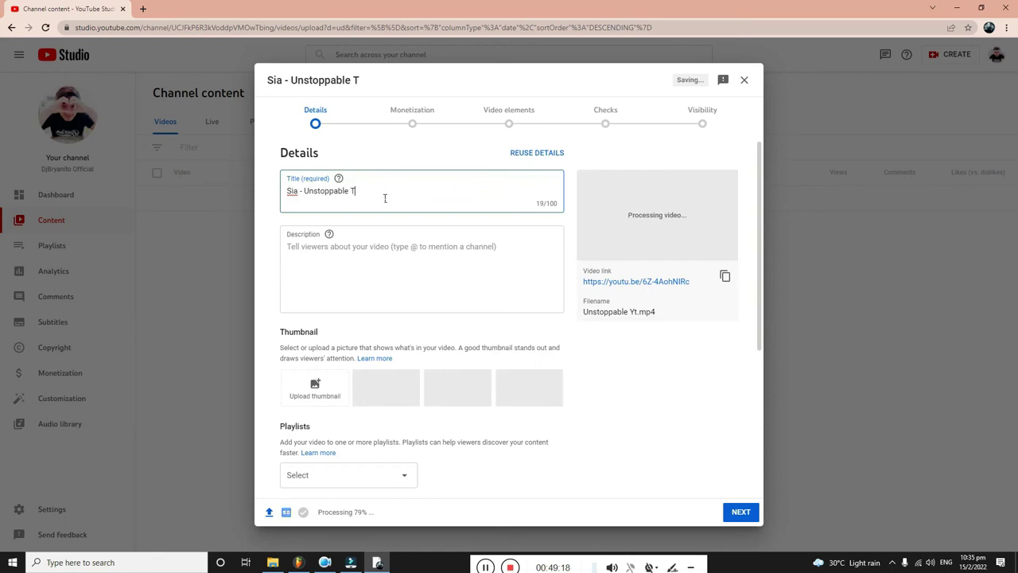
{"action": "type", "text": "rending"}
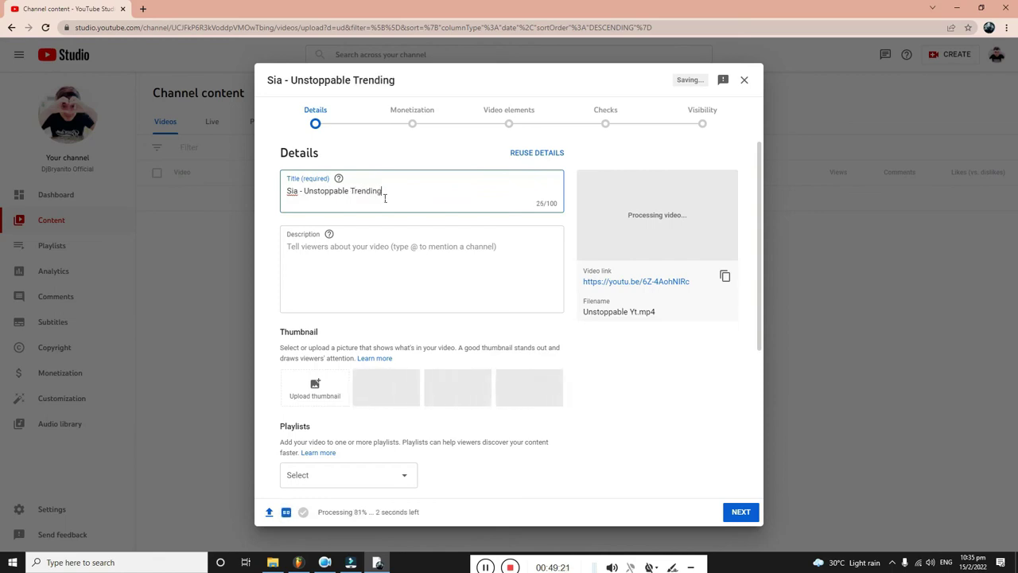
{"action": "type", "text": " tiktok"}
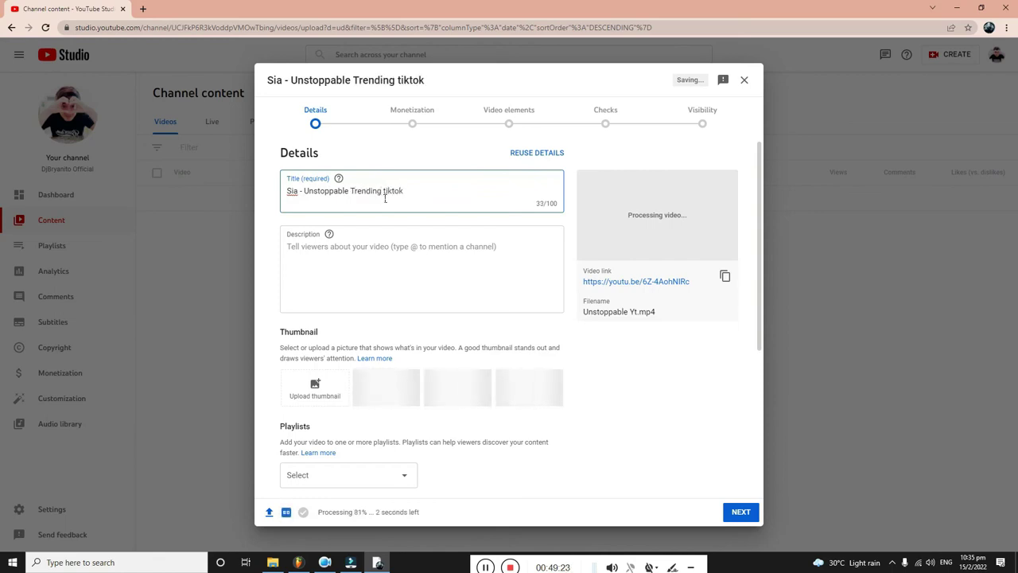
{"action": "left_click", "coordinate": [385, 198]}
{"action": "key", "text": "BackSpace"}
{"action": "type", "text": "Tiktok"}
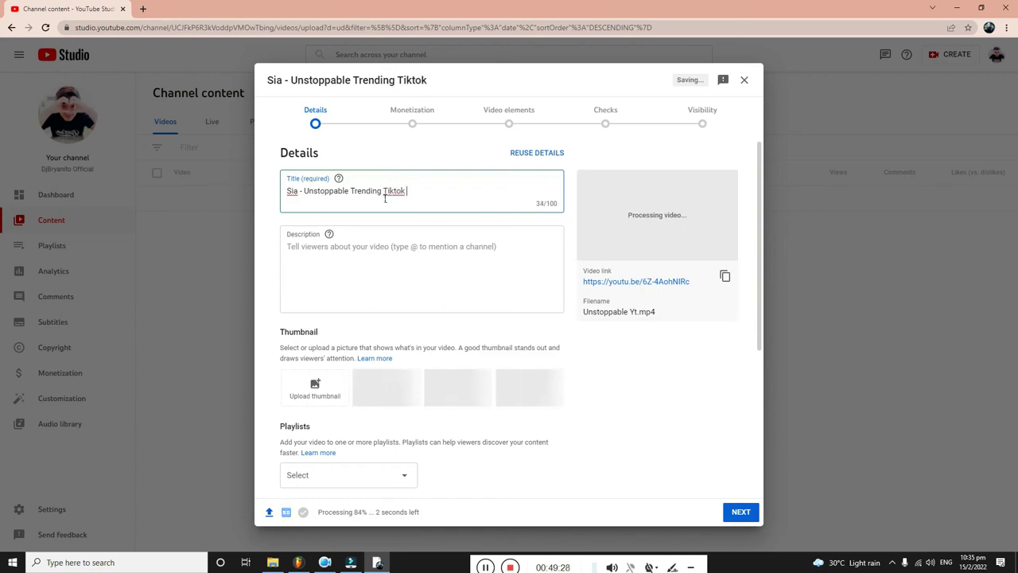
{"action": "type", "text": " Music"}
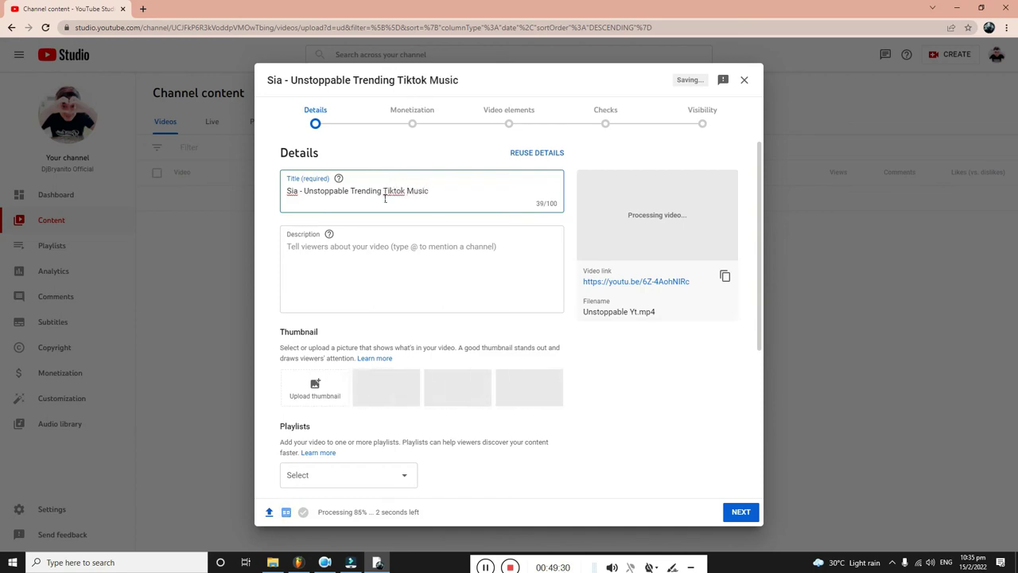
{"action": "type", "text": " - Dj Bryanito "}
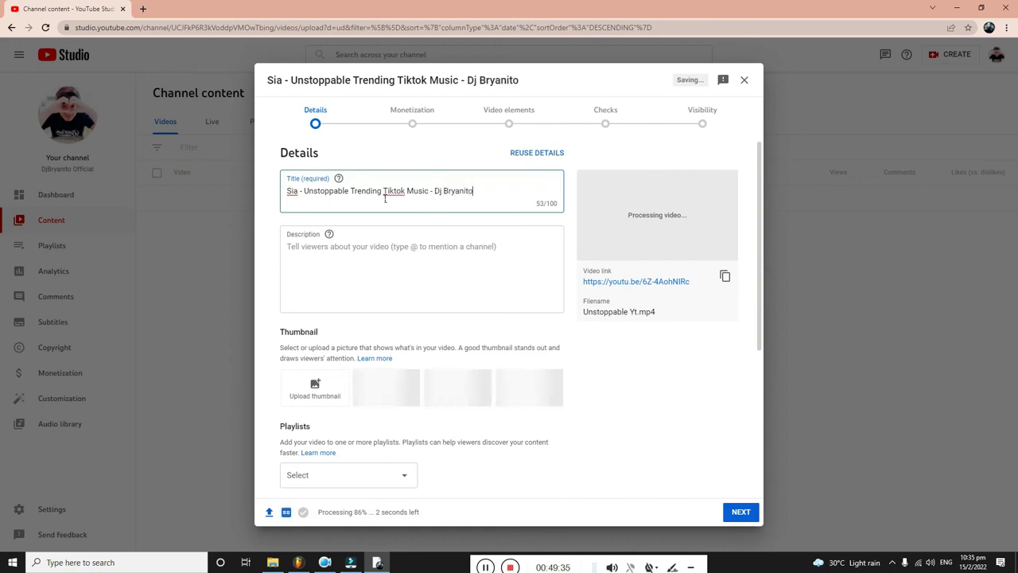
{"action": "type", "text": "Rock "}
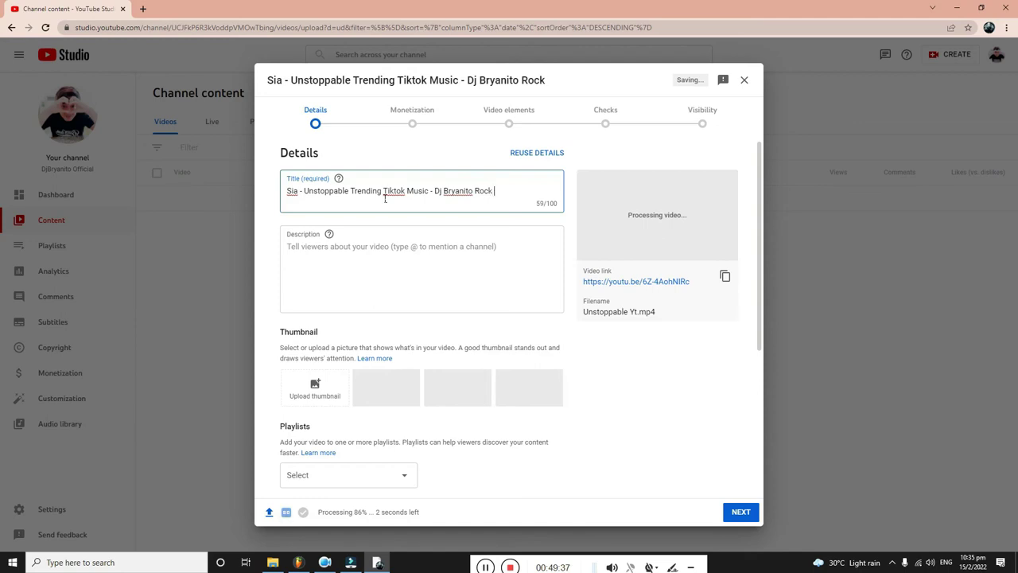
{"action": "type", "text": "Version Mix"}
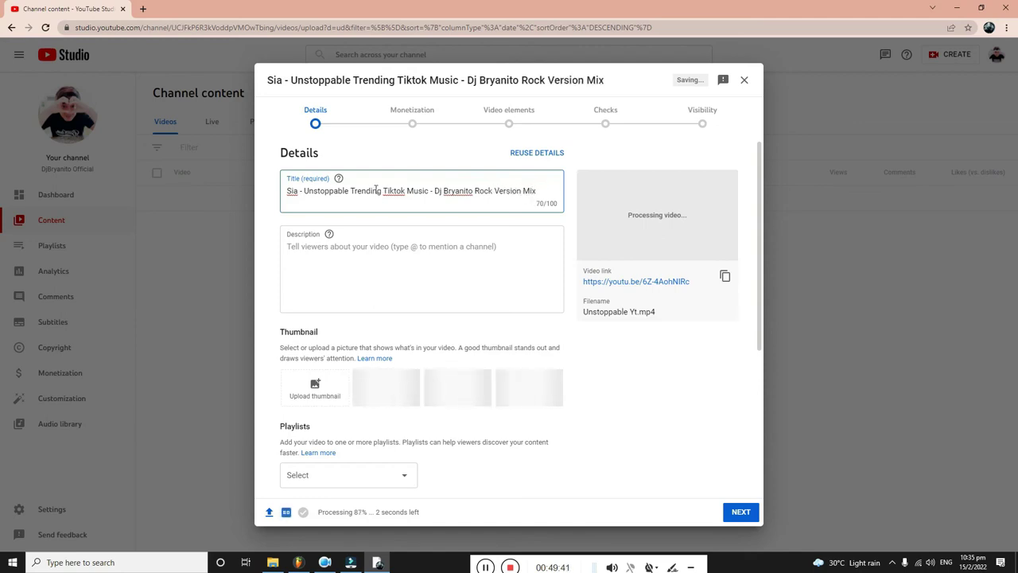
Begin the video description with "Please Leave comment if you like it".
{"action": "left_click", "coordinate": [345, 256]}
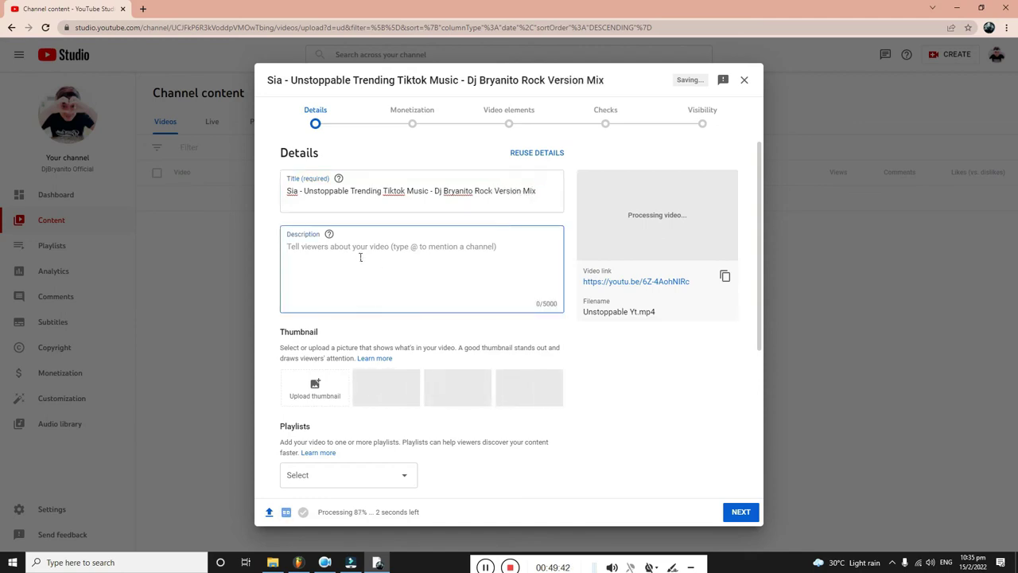
{"action": "type", "text": "Tha"}
{"action": "key", "text": "BackSpace"}
{"action": "key", "text": "BackSpace"}
{"action": "key", "text": "BackSpace"}
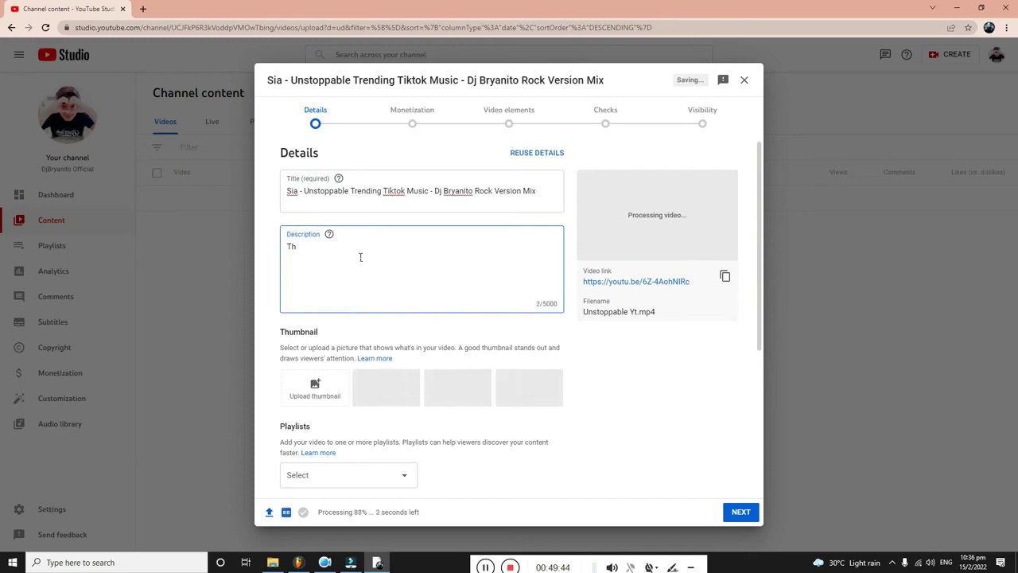
{"action": "type", "text": "P"}
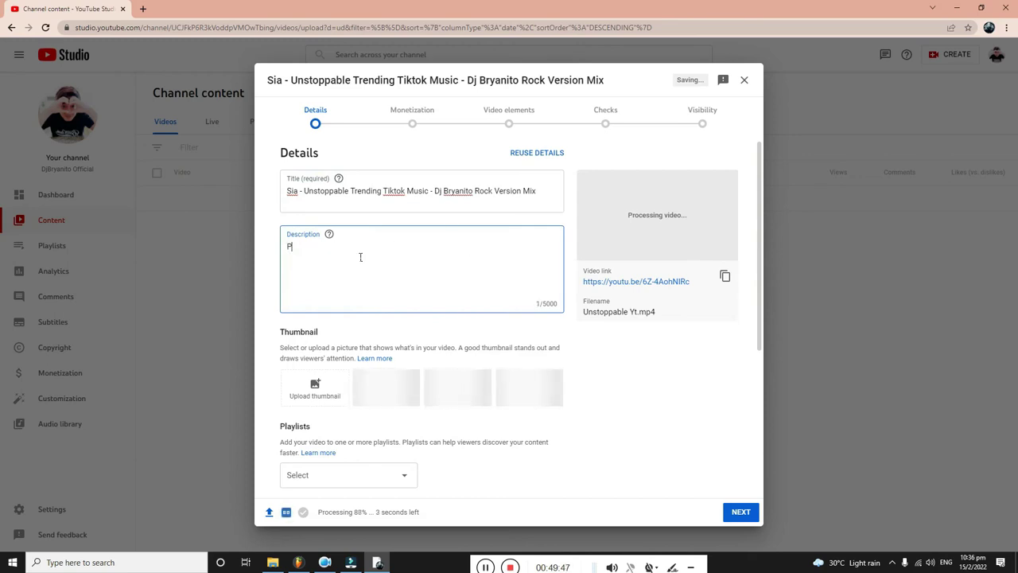
{"action": "type", "text": "lease "}
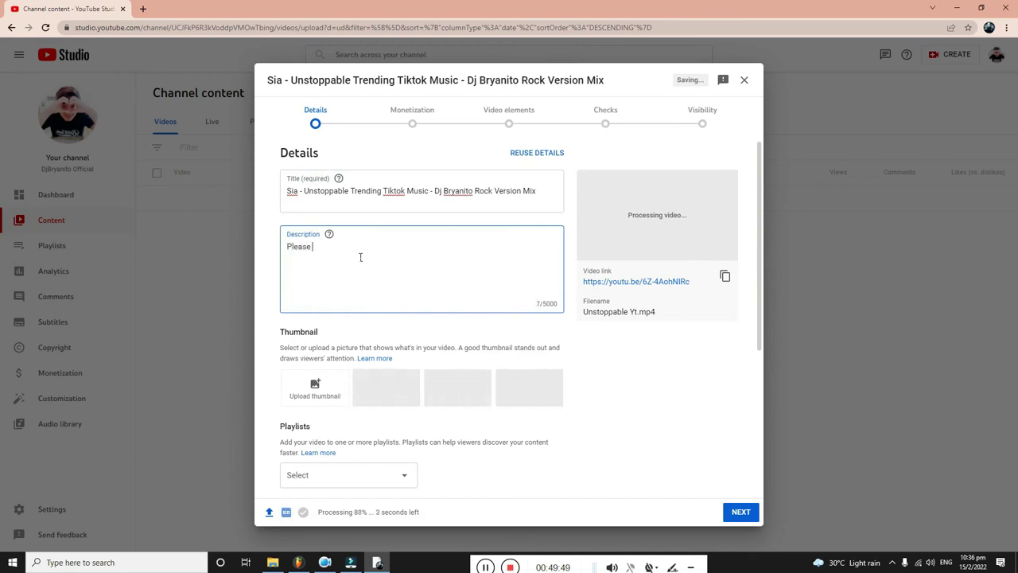
{"action": "type", "text": "Leac"}
{"action": "key", "text": "BackSpace"}
{"action": "type", "text": "v"}
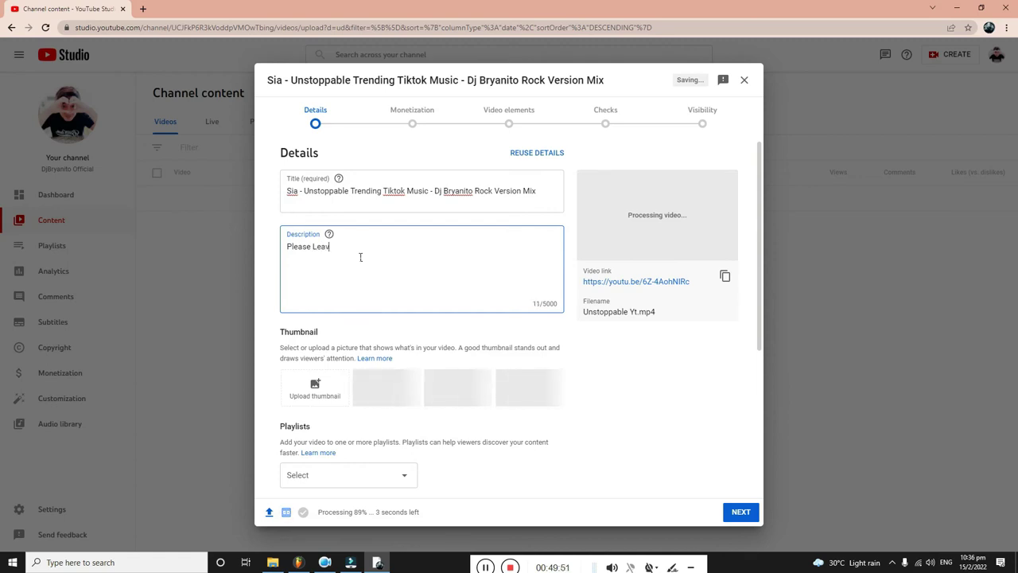
{"action": "type", "text": "e commen"}
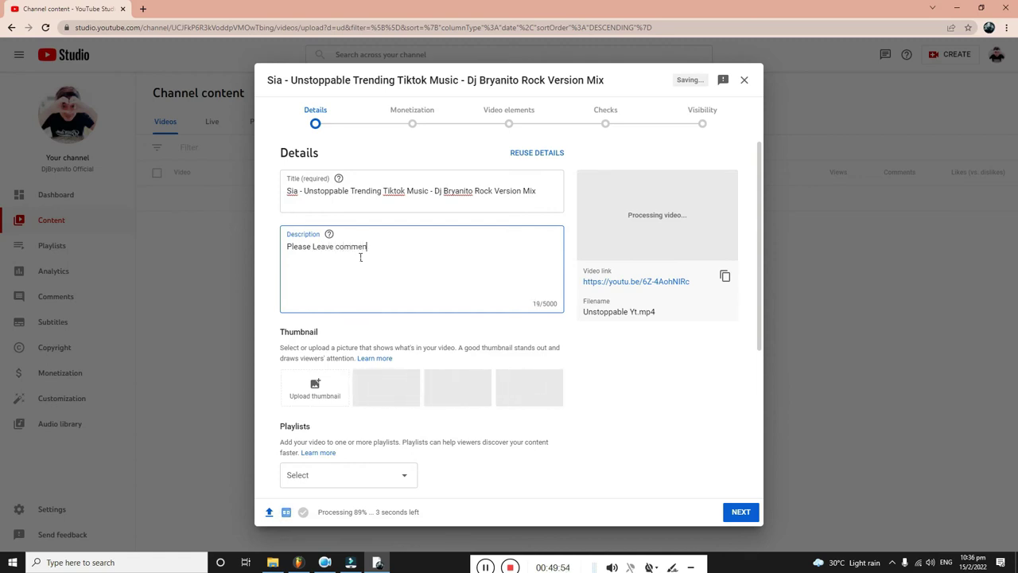
{"action": "type", "text": "t if you like it "}
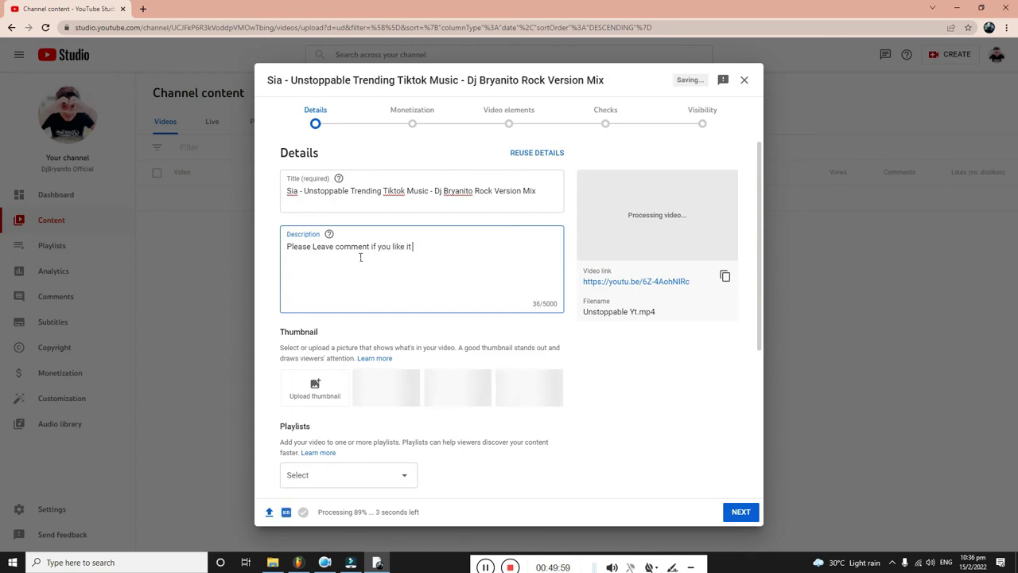
Continue the video description with "the music video cover mix and Don't".
{"action": "type", "text": "the m"}
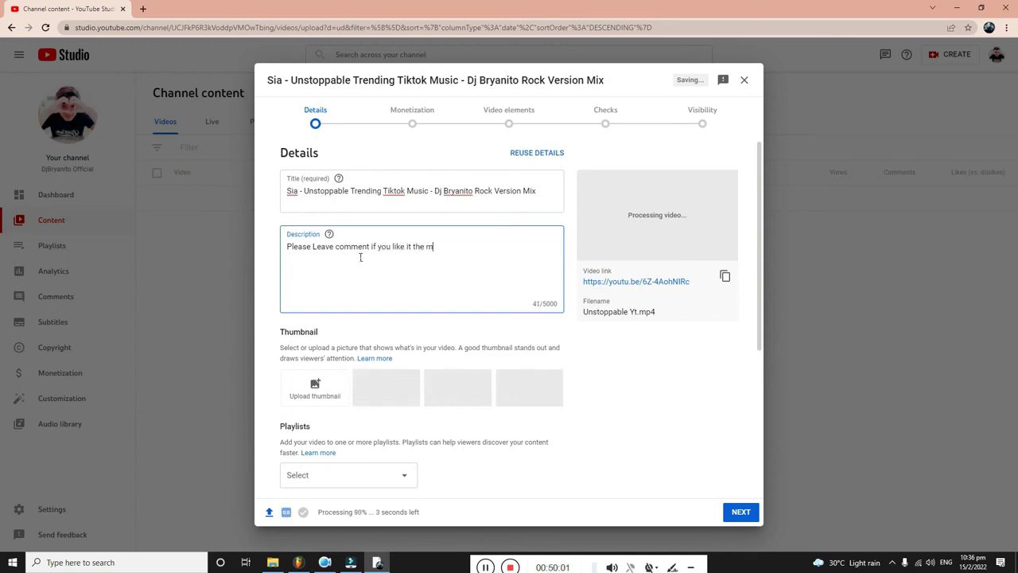
{"action": "type", "text": "usic video "}
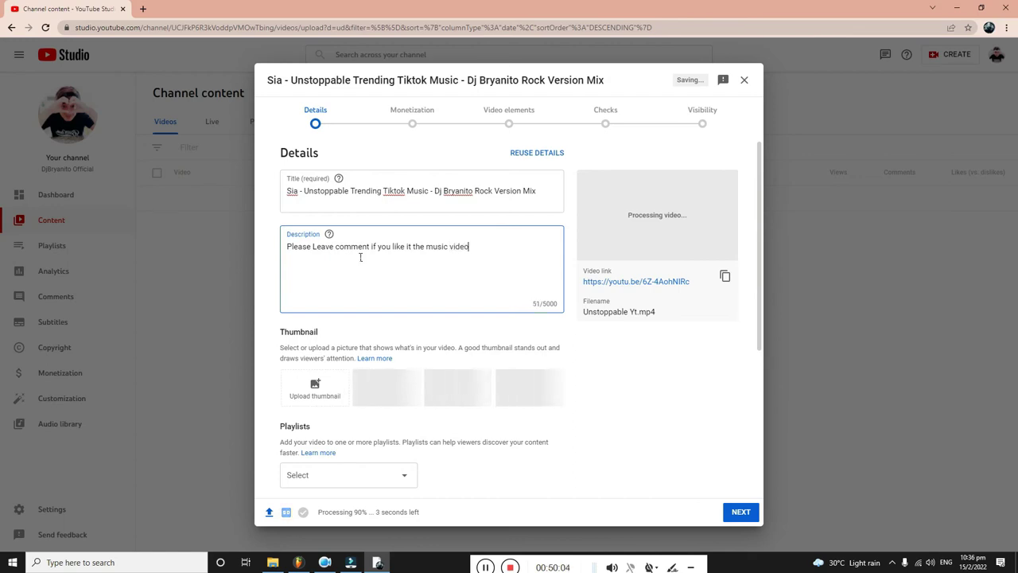
{"action": "type", "text": "cover"}
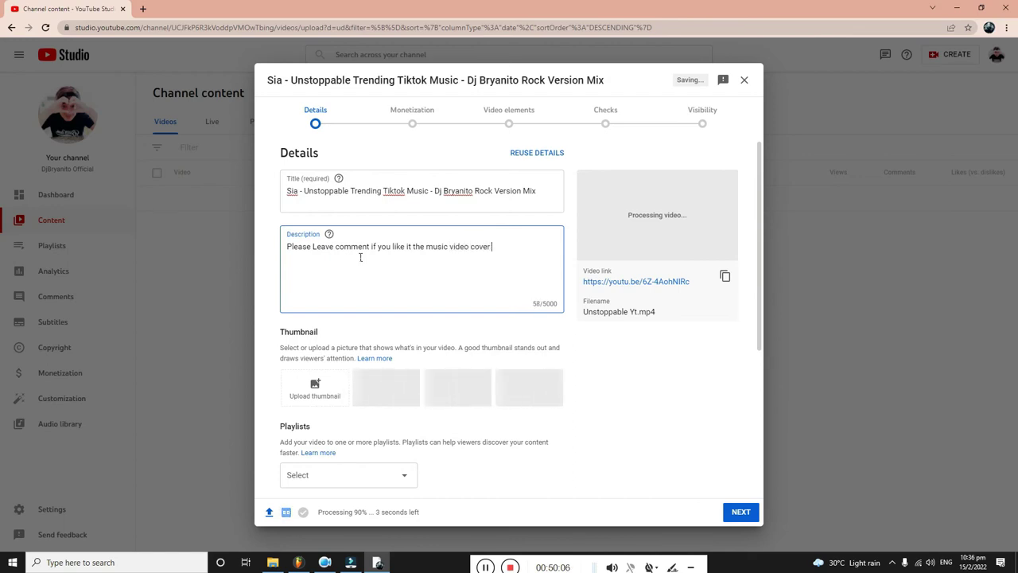
{"action": "type", "text": " mix and Don't "}
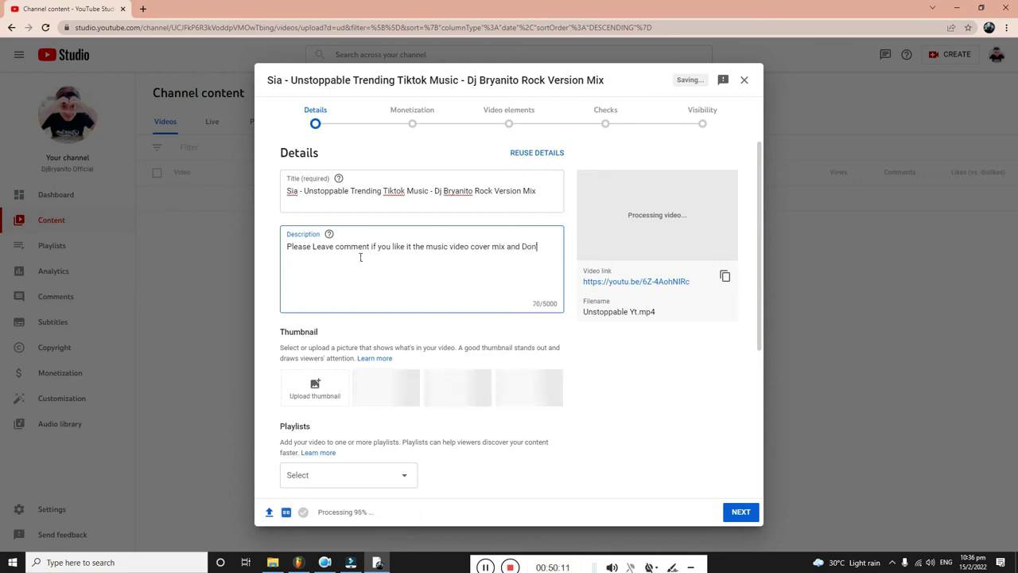
Finish the video description with "forget to hit Subscribe button. Thank You".
{"action": "type", "text": "f"}
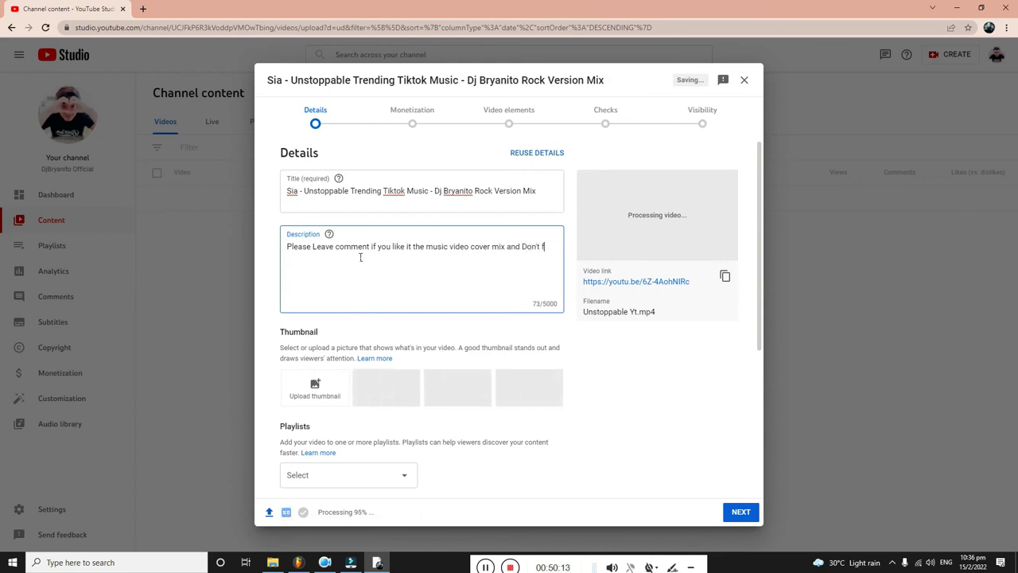
{"action": "type", "text": "orget"}
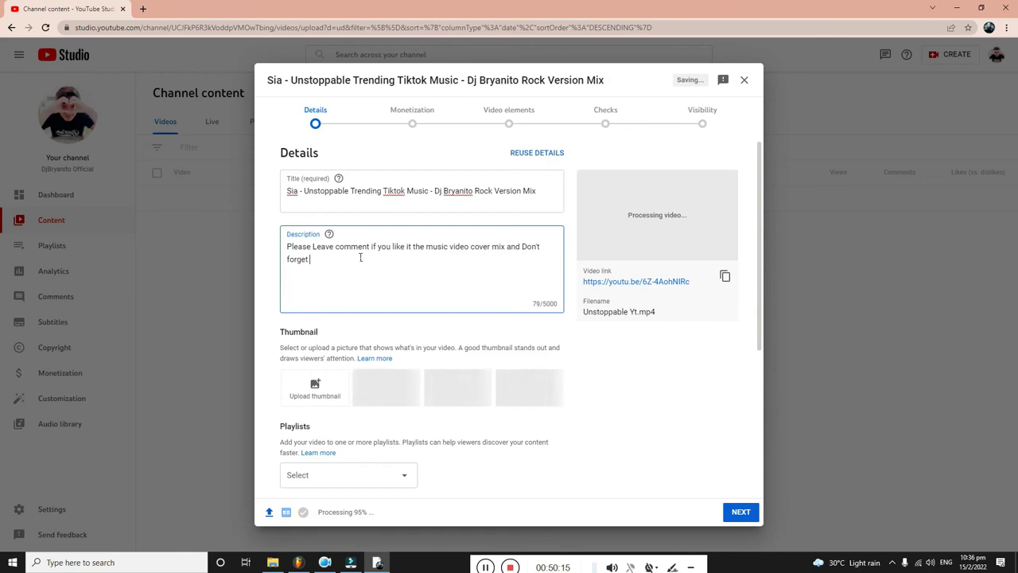
{"action": "type", "text": " to "}
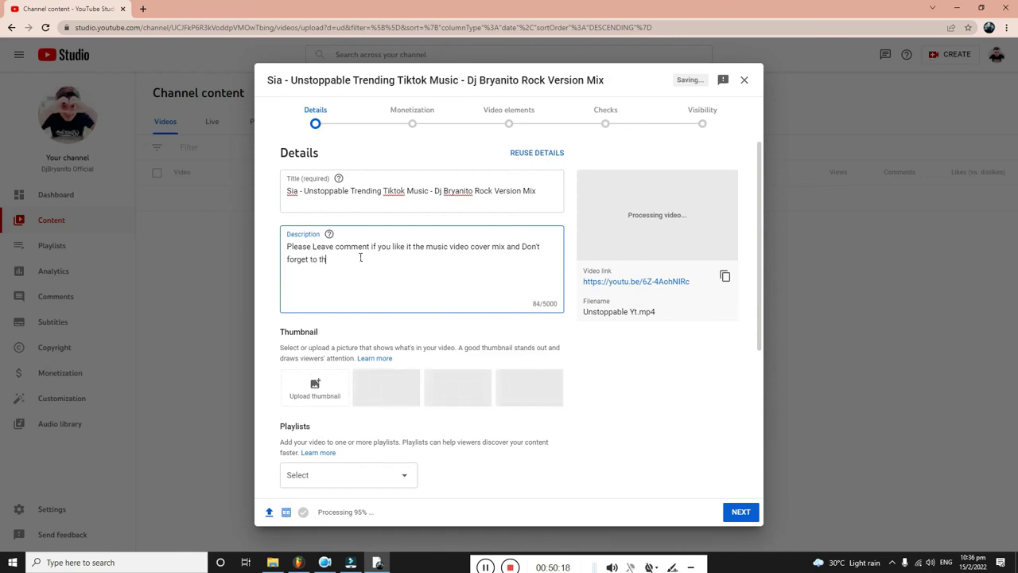
{"action": "type", "text": "hit Su"}
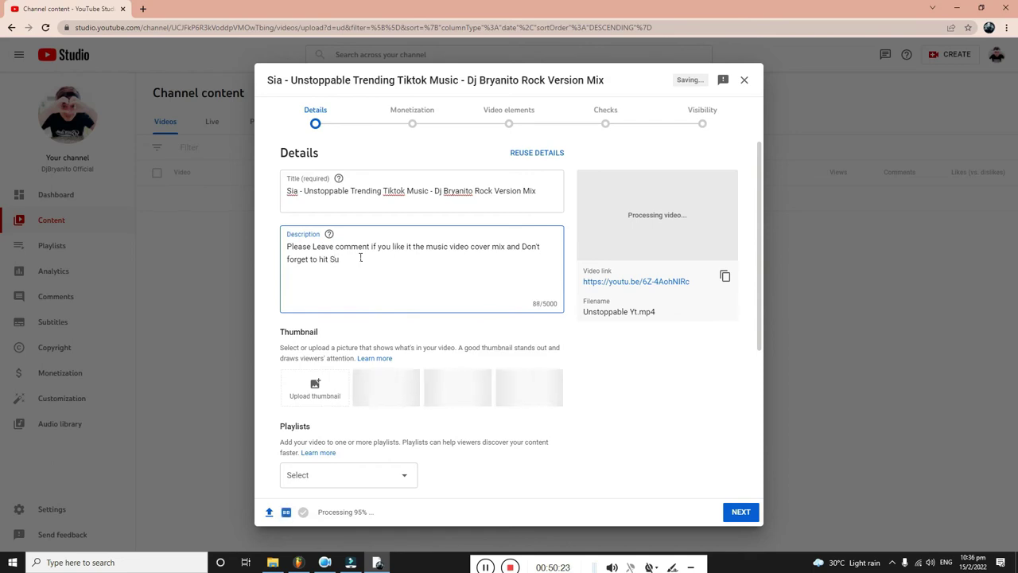
{"action": "type", "text": "bscribe "}
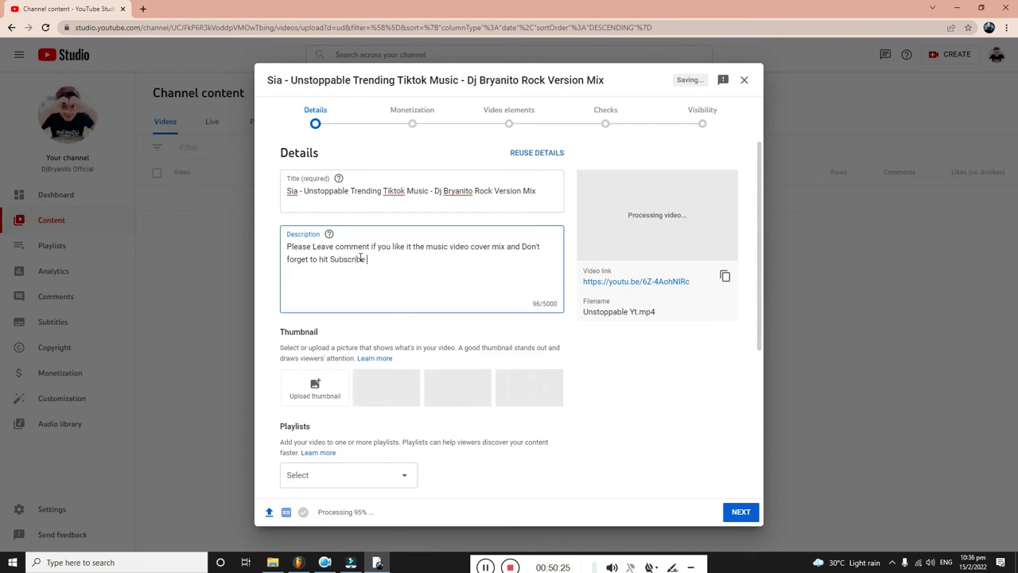
{"action": "type", "text": "butt"}
{"action": "key", "text": "BackSpace"}
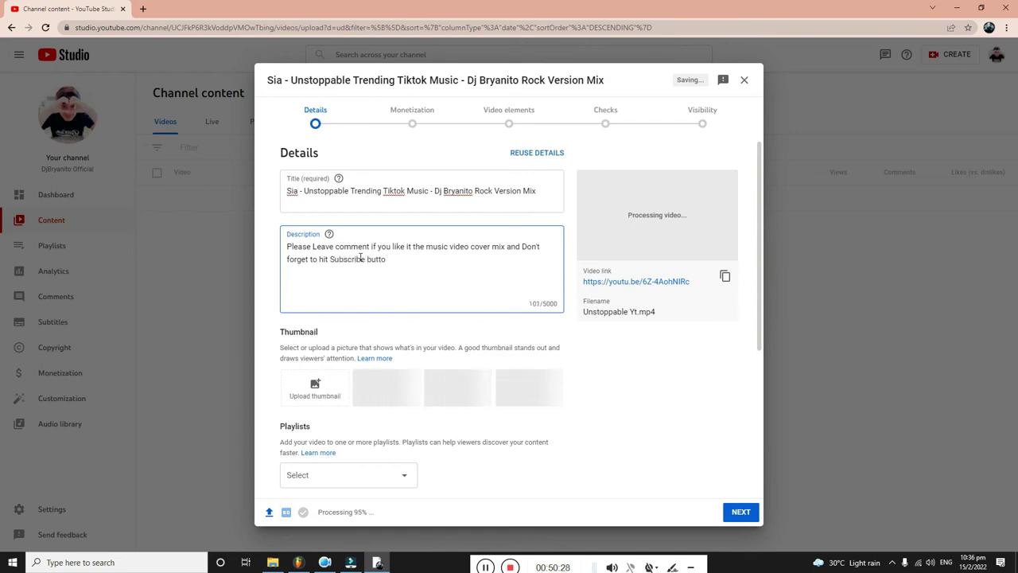
{"action": "type", "text": "on. Th"}
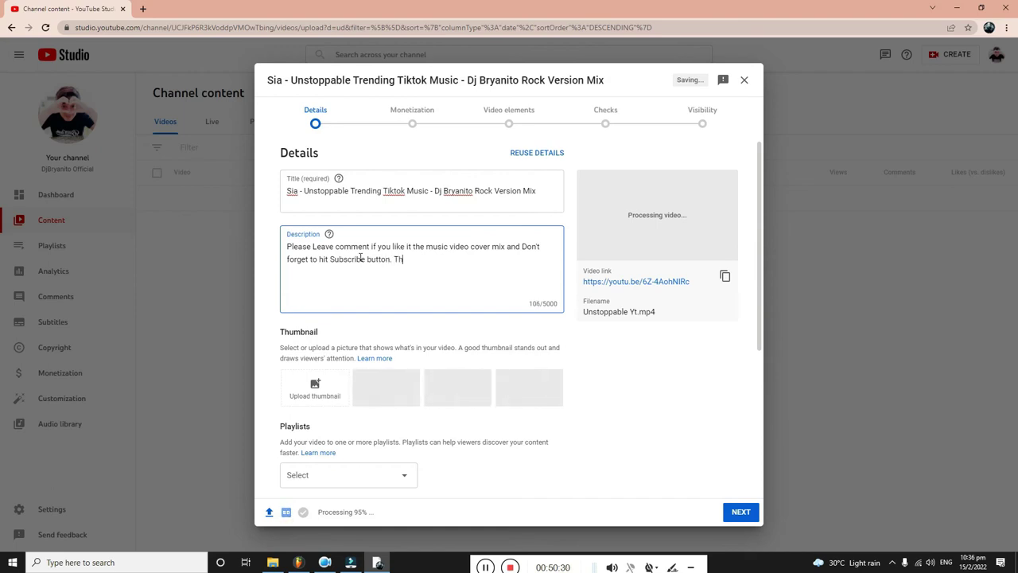
{"action": "type", "text": "ank You"}
Upload the Unstoppable image from the Downloads folder as the video's thumbnail.
{"action": "left_click", "coordinate": [316, 387]}
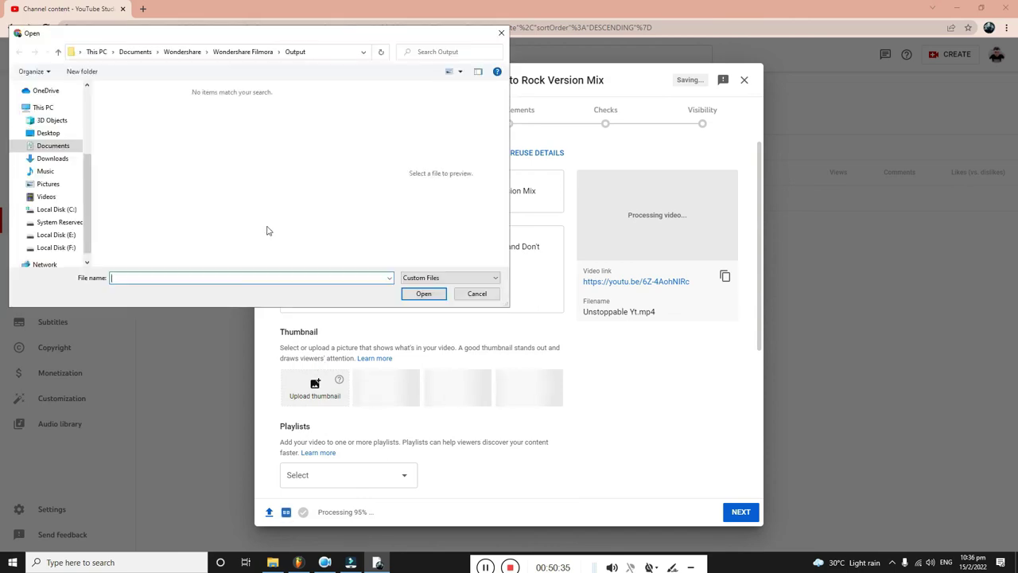
{"action": "left_click", "coordinate": [52, 158]}
{"action": "left_click", "coordinate": [130, 119]}
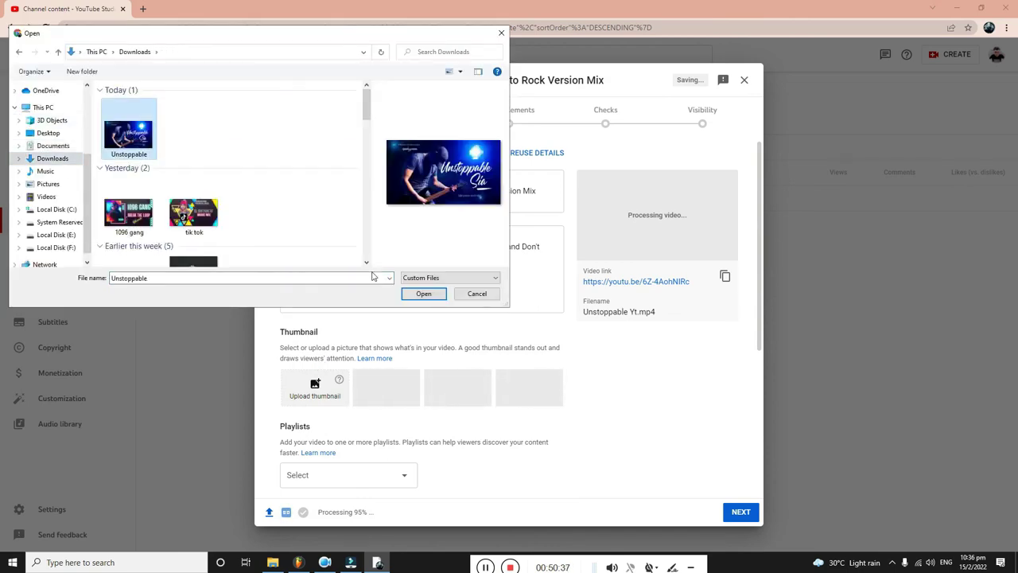
{"action": "left_click", "coordinate": [423, 294]}
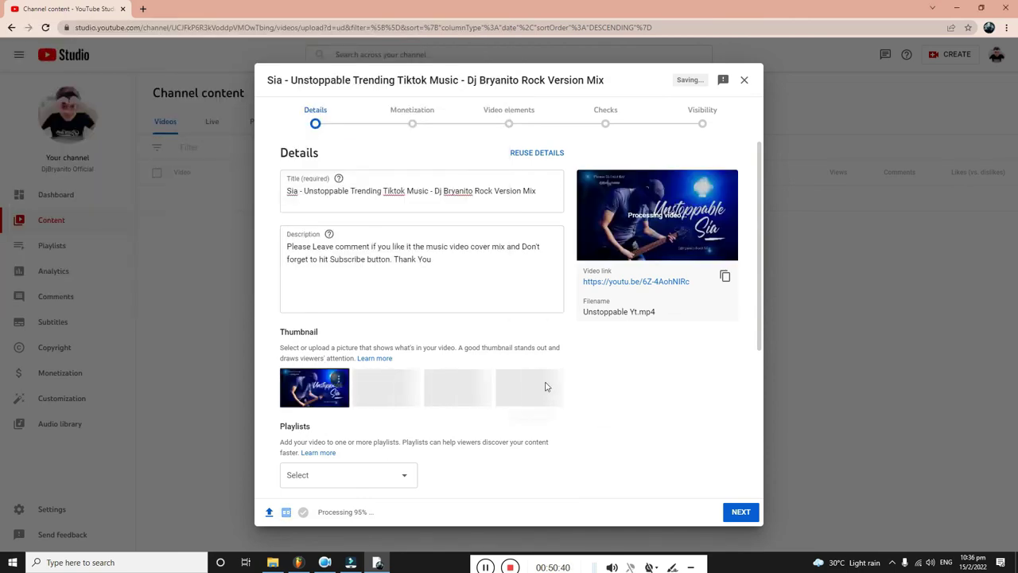
Reveal the additional video details and set the recording date to Feb 15, 2022.
{"action": "scroll", "coordinate": [419, 353], "scroll_direction": "down", "scroll_amount": 3}
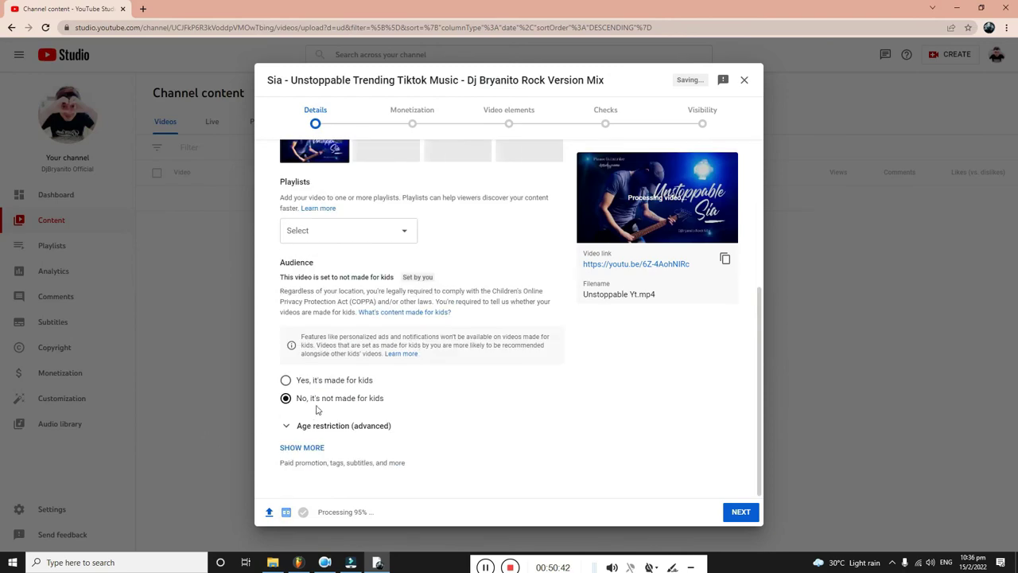
{"action": "left_click", "coordinate": [318, 448]}
{"action": "scroll", "coordinate": [334, 421], "scroll_direction": "down", "scroll_amount": 5}
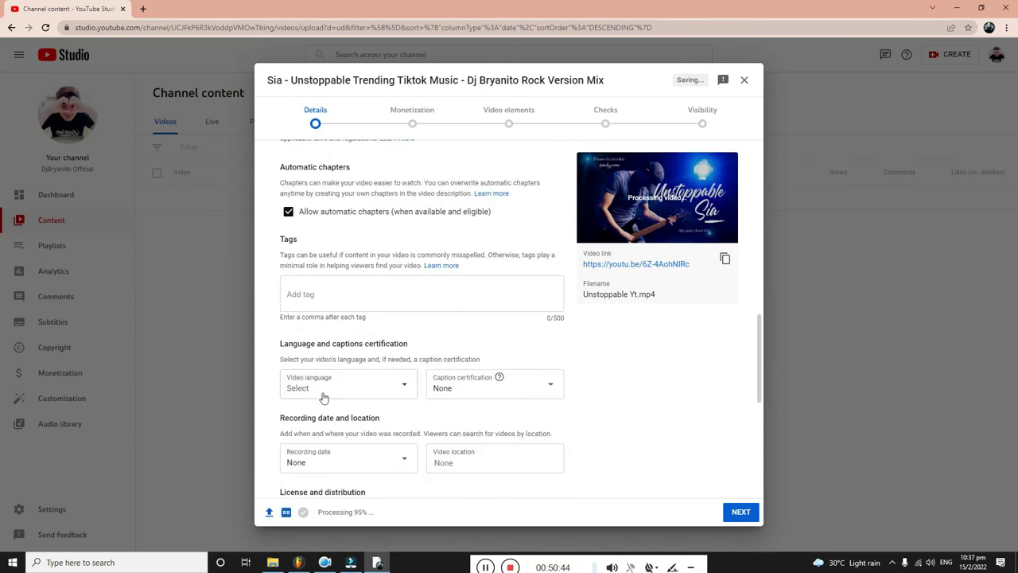
{"action": "scroll", "coordinate": [371, 446], "scroll_direction": "down", "scroll_amount": 2}
{"action": "left_click", "coordinate": [341, 359]}
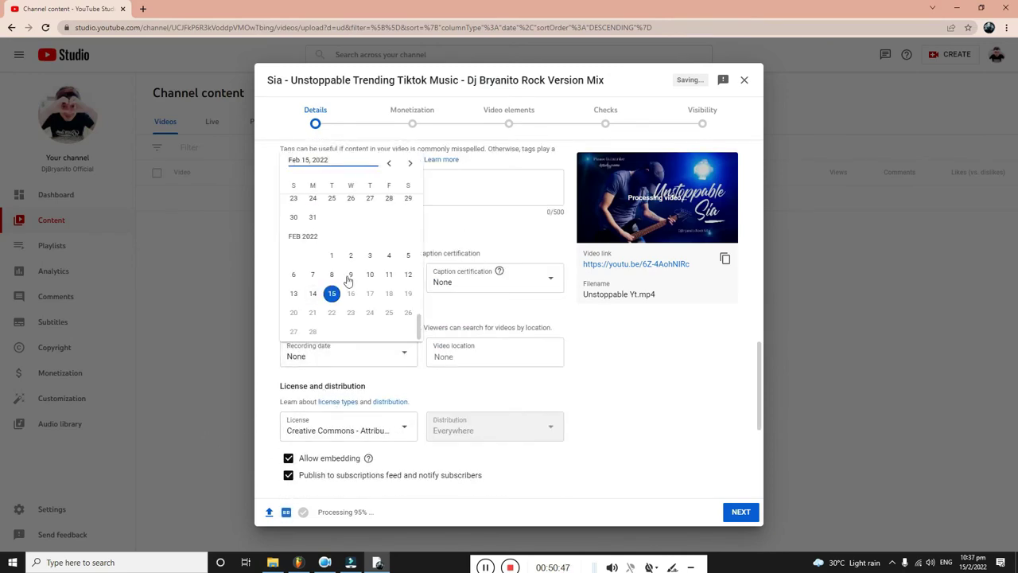
{"action": "left_click", "coordinate": [331, 294]}
Set the video location to Singapore.
{"action": "left_click", "coordinate": [449, 356]}
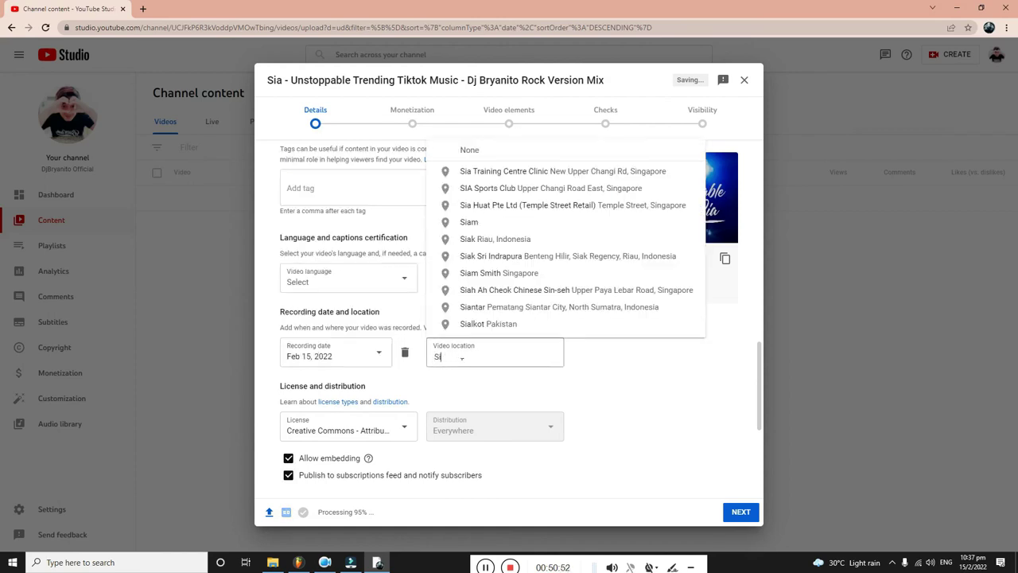
{"action": "type", "text": "Si"}
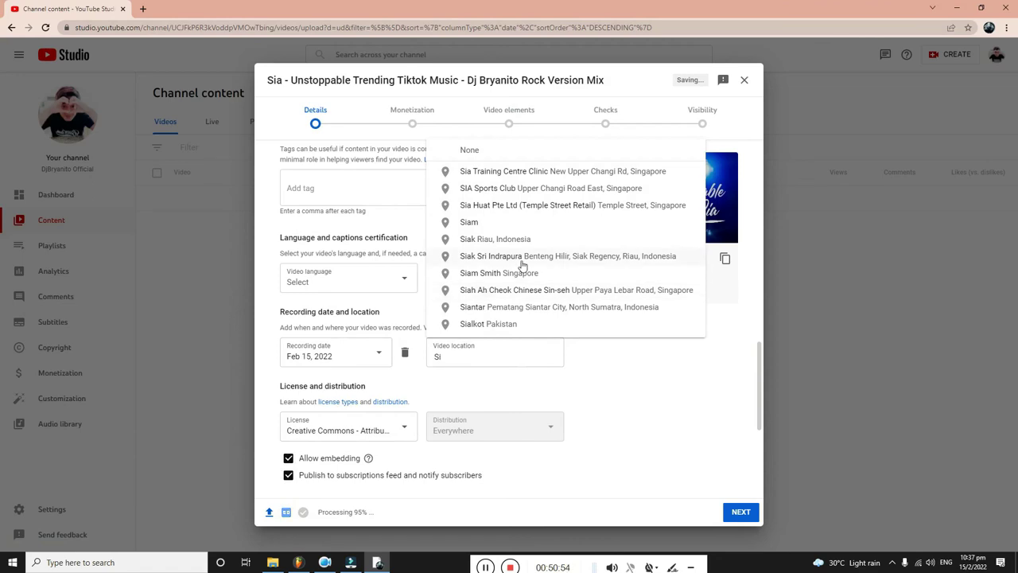
{"action": "type", "text": "b"}
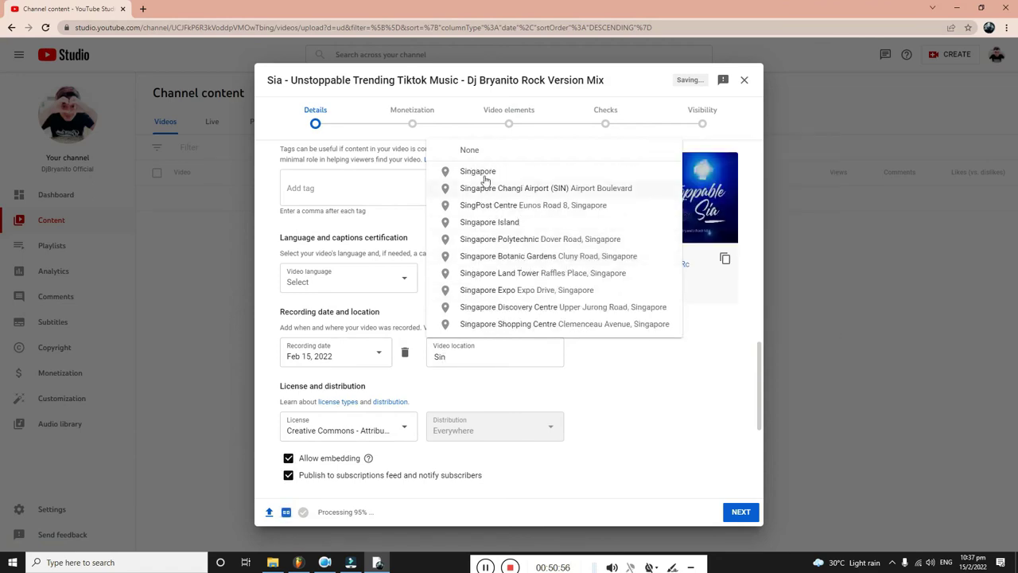
{"action": "left_click", "coordinate": [469, 170]}
Add the video tags tiktok, sia, unstoppable, remix and dj remix.
{"action": "scroll", "coordinate": [321, 428], "scroll_direction": "down", "scroll_amount": 3}
{"action": "scroll", "coordinate": [371, 441], "scroll_direction": "down", "scroll_amount": 1}
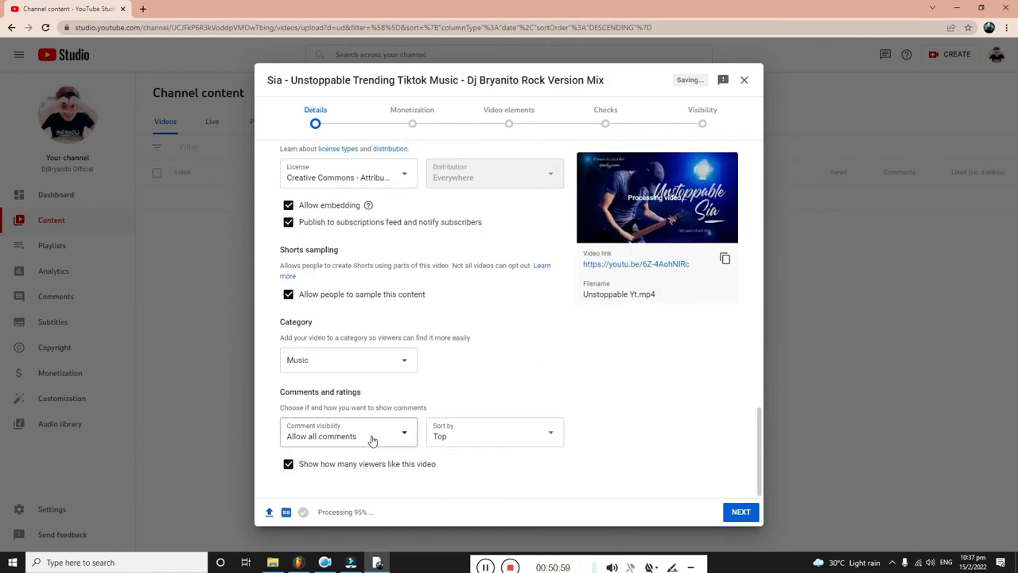
{"action": "scroll", "coordinate": [429, 429], "scroll_direction": "up", "scroll_amount": 5}
{"action": "left_click", "coordinate": [330, 313]}
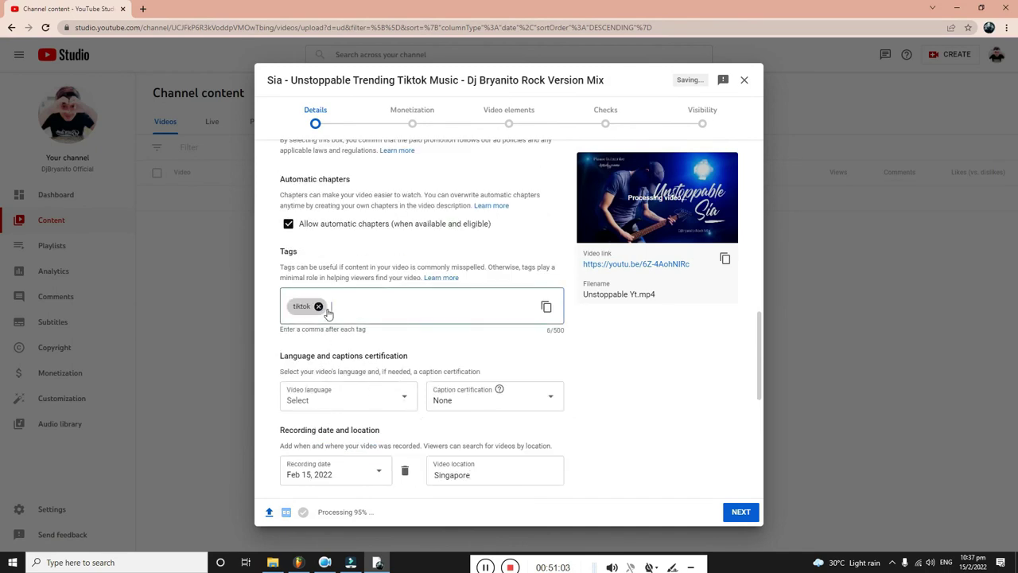
{"action": "type", "text": "sia,uns"}
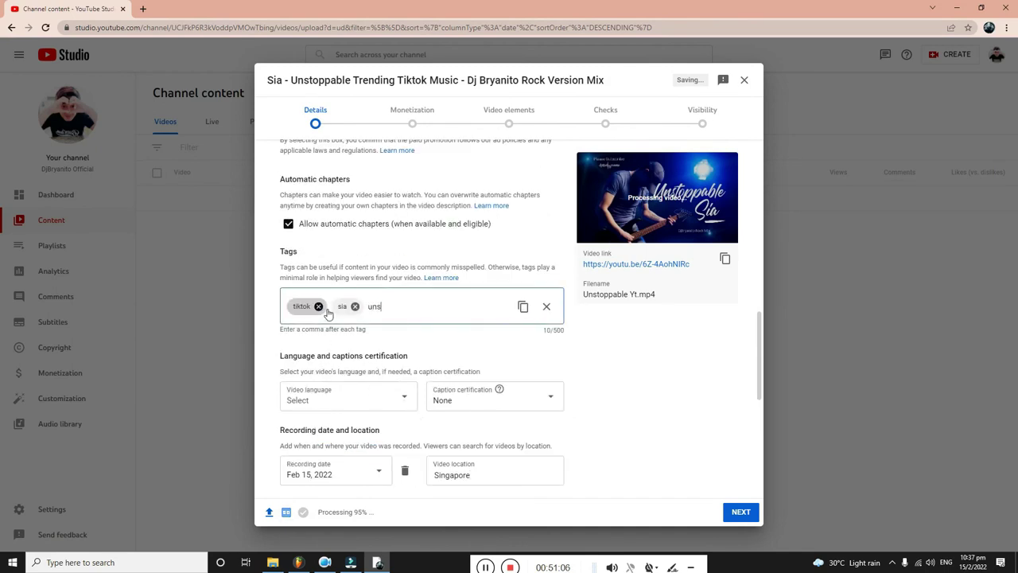
{"action": "type", "text": "toppable,"}
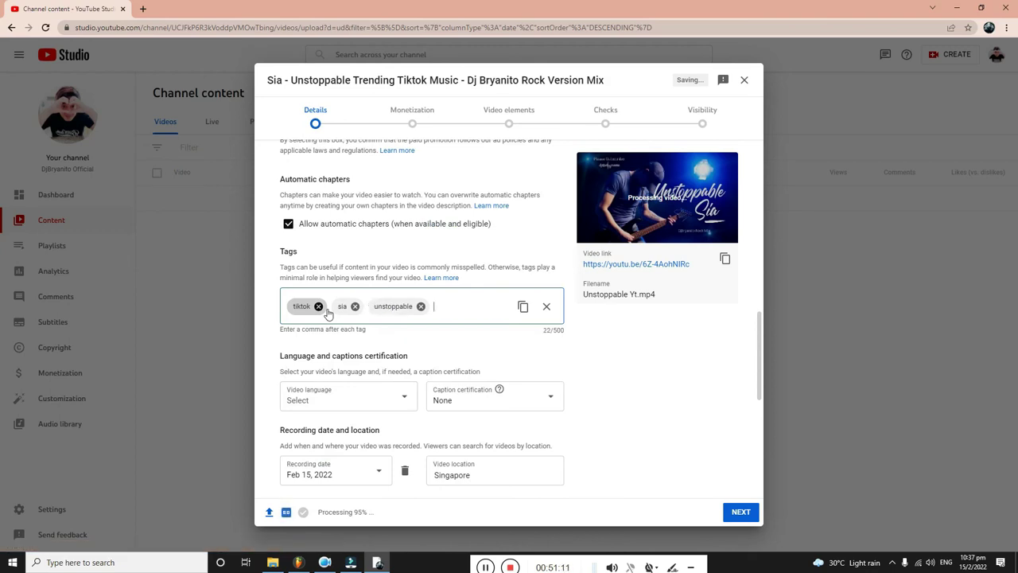
{"action": "type", "text": "remix,dj"}
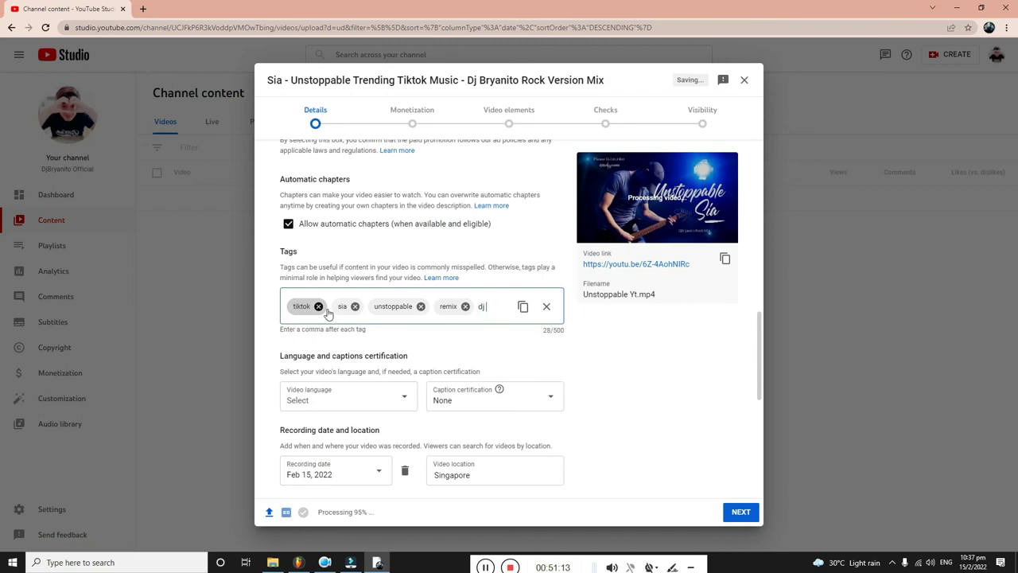
{"action": "type", "text": " remix,"}
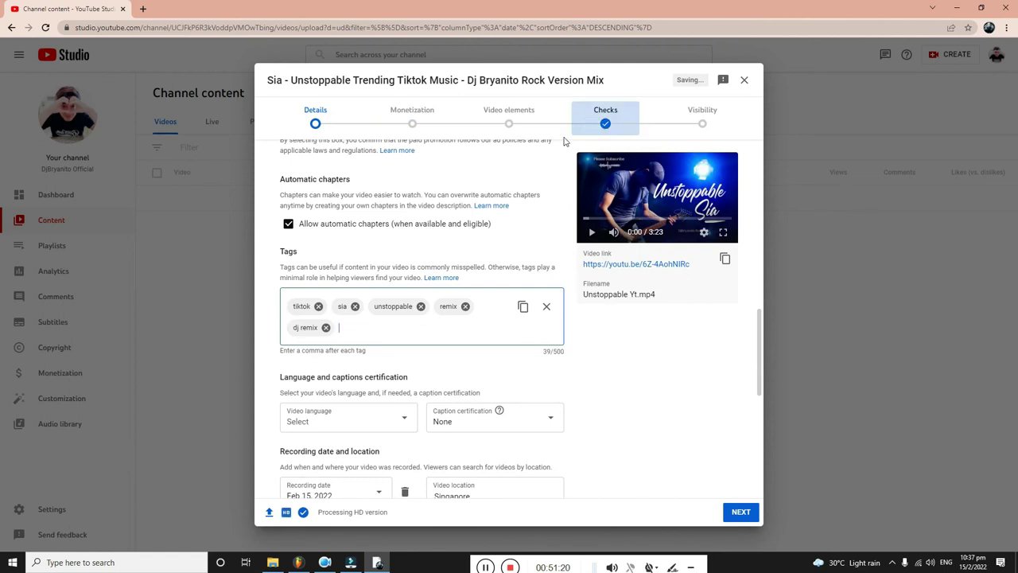
Add the DJ's stage name, rockmix and discomusic as further video tags.
{"action": "type", "text": "djbryanito"}
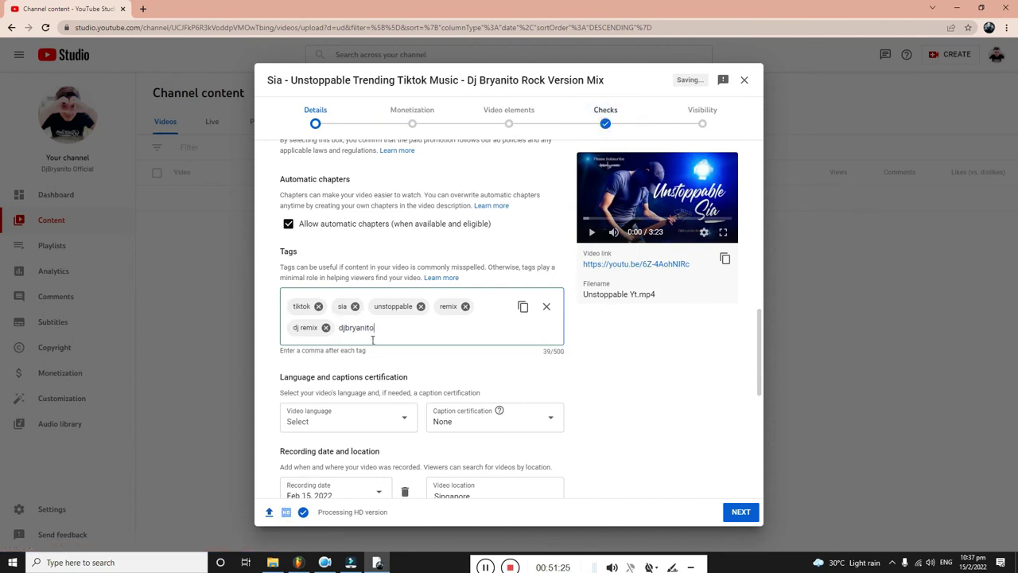
{"action": "key", "text": "BackSpace"}
{"action": "type", "text": "o"}
{"action": "type", "text": ",rockmi"}
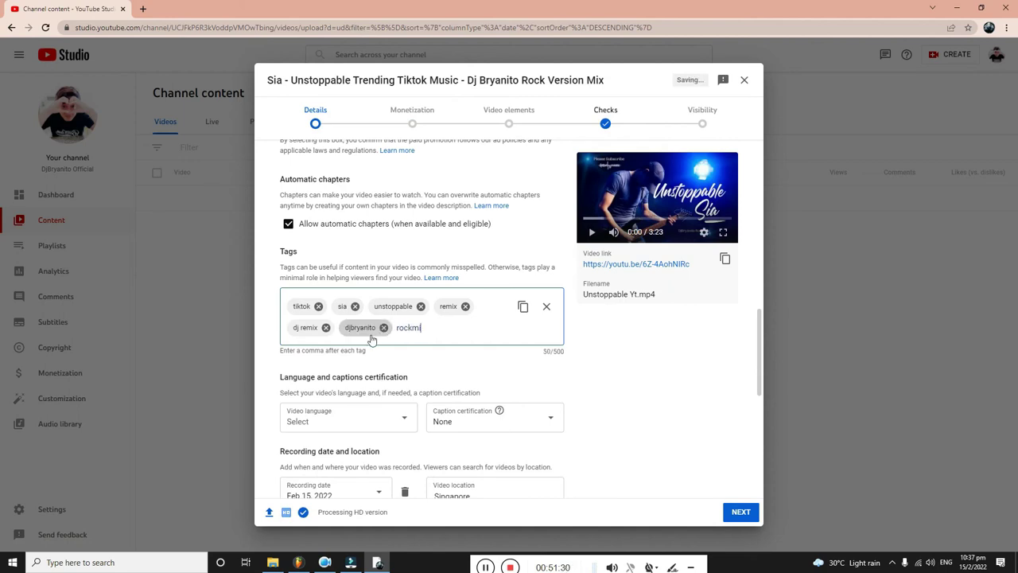
{"action": "type", "text": "x,discomusic,"}
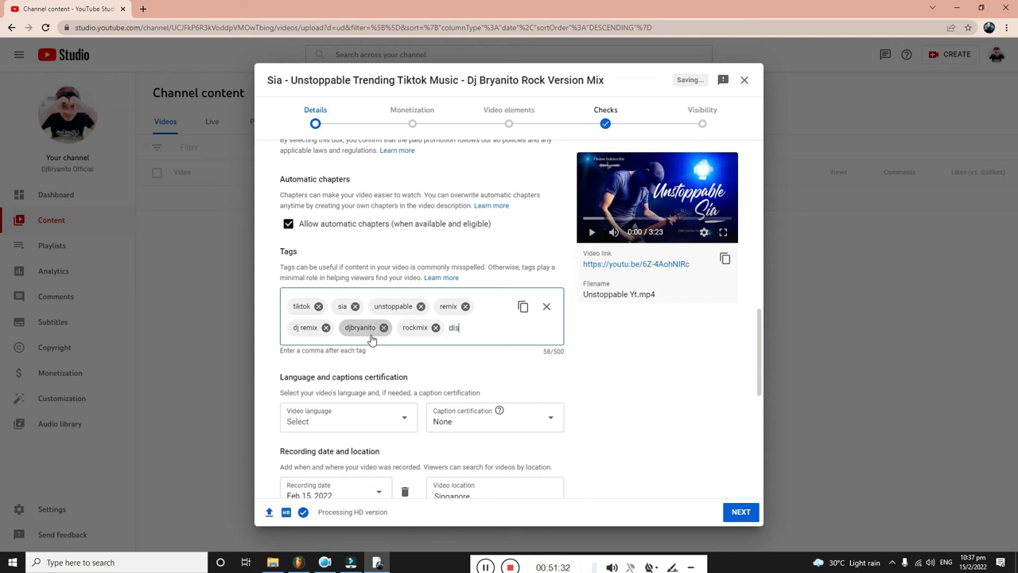
Proceed to the monetization settings and turn monetization on for the video.
{"action": "left_click", "coordinate": [746, 513]}
{"action": "left_click_drag", "start_coordinate": [352, 225], "coordinate": [318, 219]}
{"action": "left_click", "coordinate": [318, 219]}
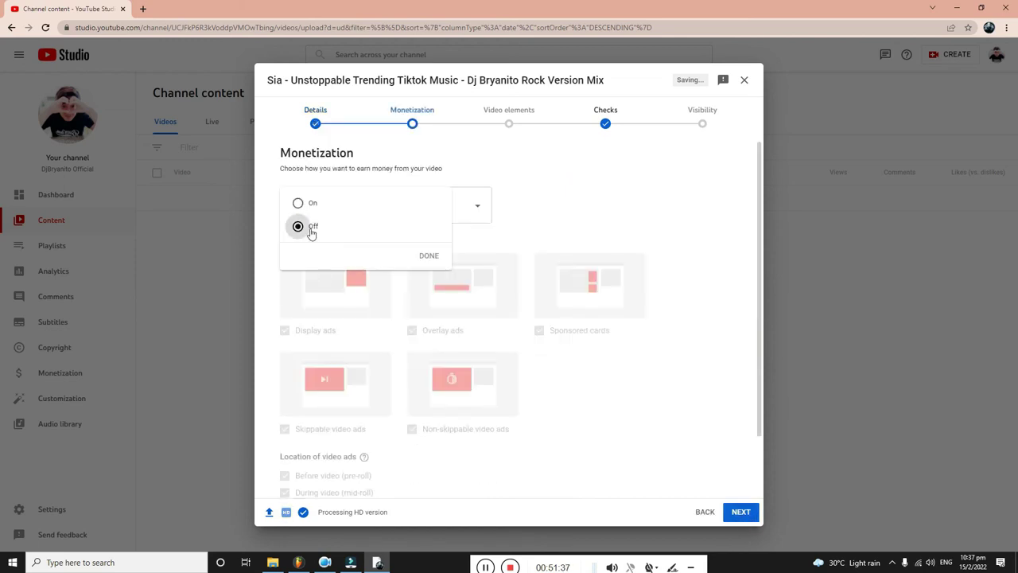
{"action": "left_click", "coordinate": [298, 202]}
{"action": "left_click", "coordinate": [430, 254]}
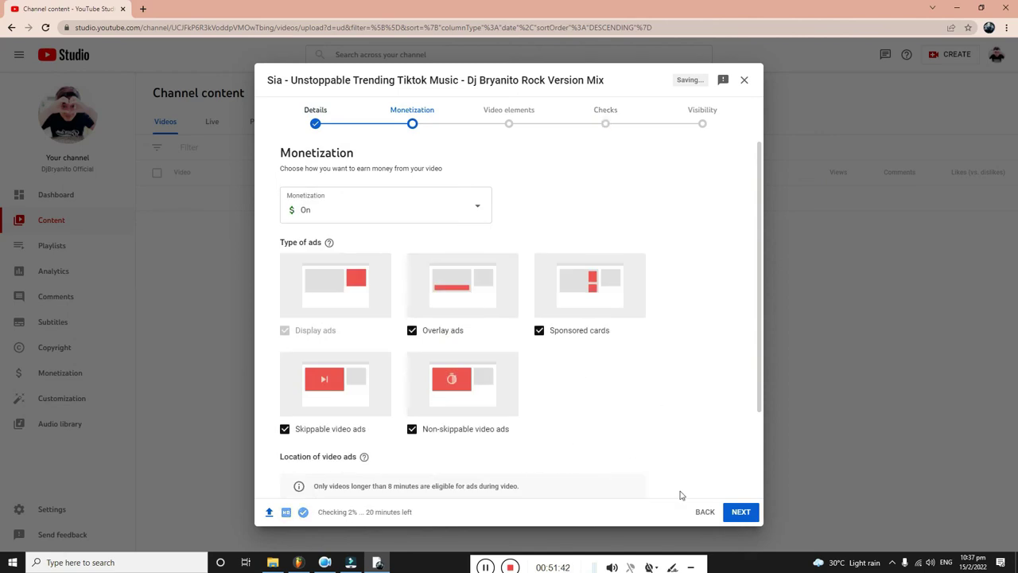
Proceed to the visibility settings without adding video elements and publish the video as Public.
{"action": "left_click", "coordinate": [739, 512]}
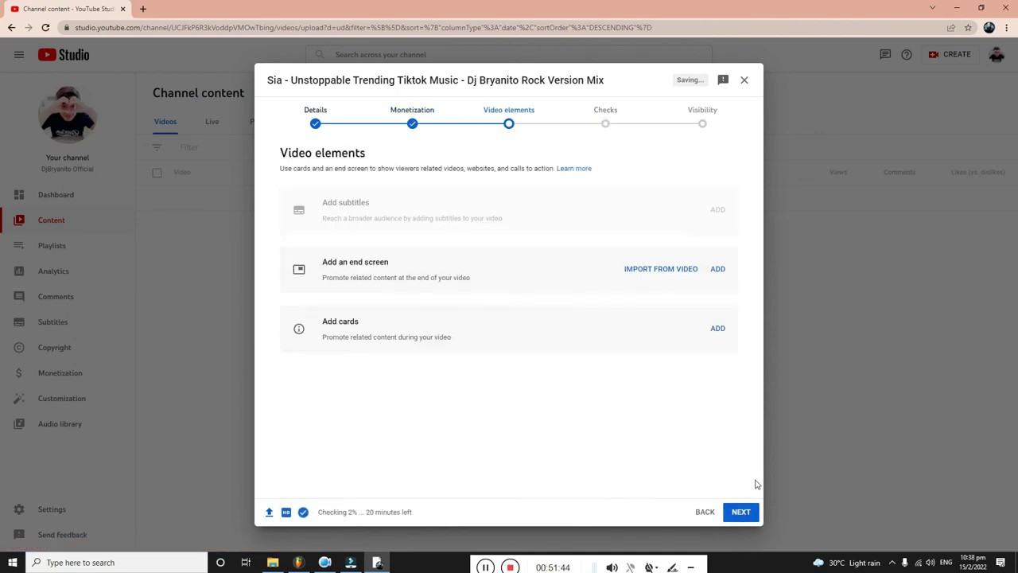
{"action": "left_click", "coordinate": [740, 514]}
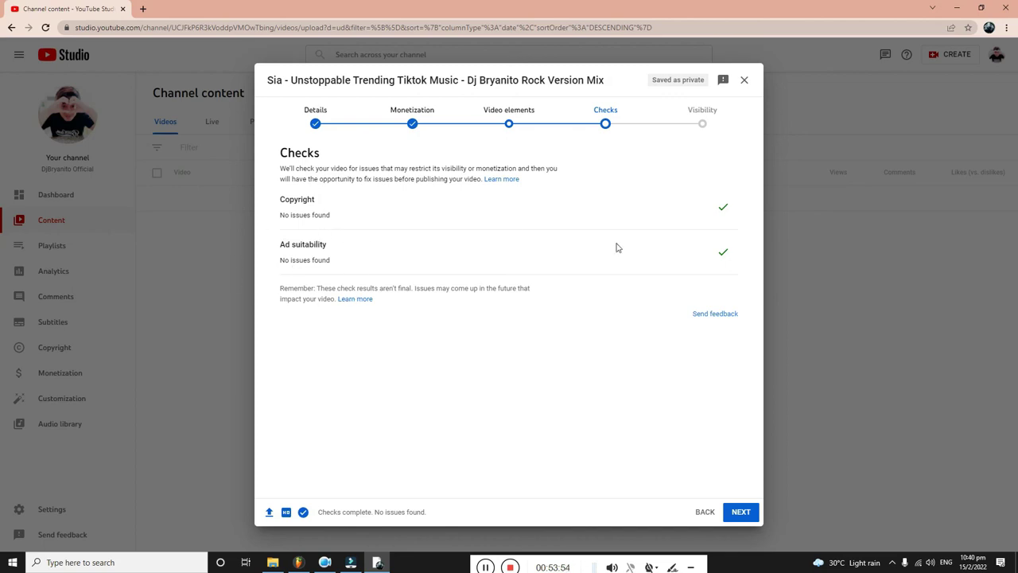
{"action": "left_click", "coordinate": [740, 513]}
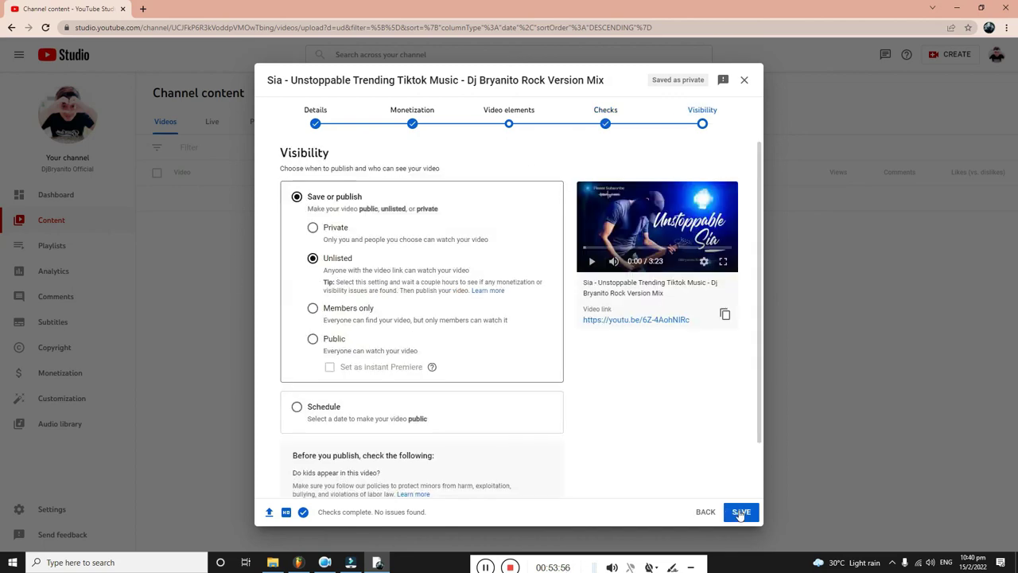
{"action": "left_click", "coordinate": [312, 338]}
{"action": "left_click", "coordinate": [735, 511]}
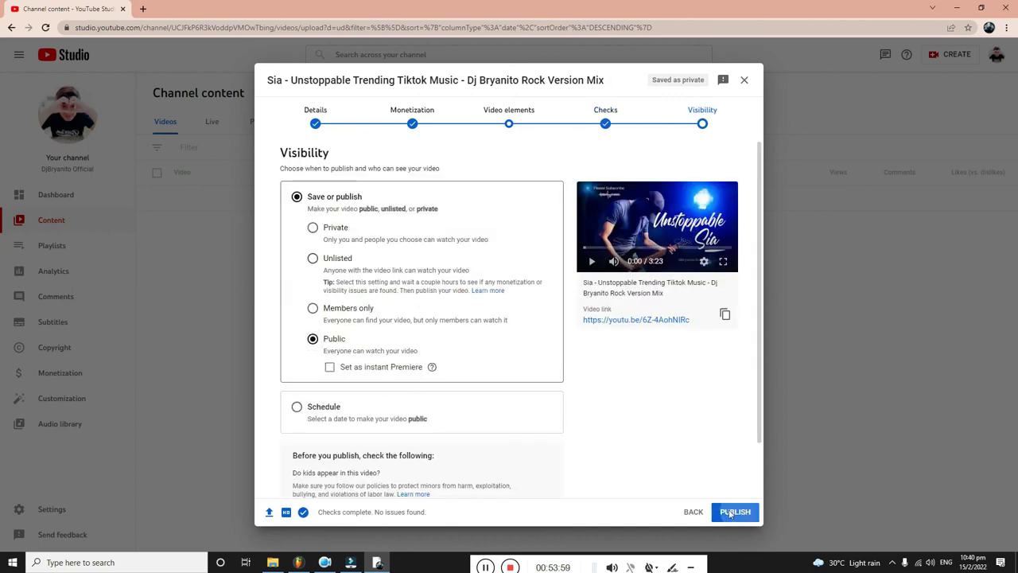